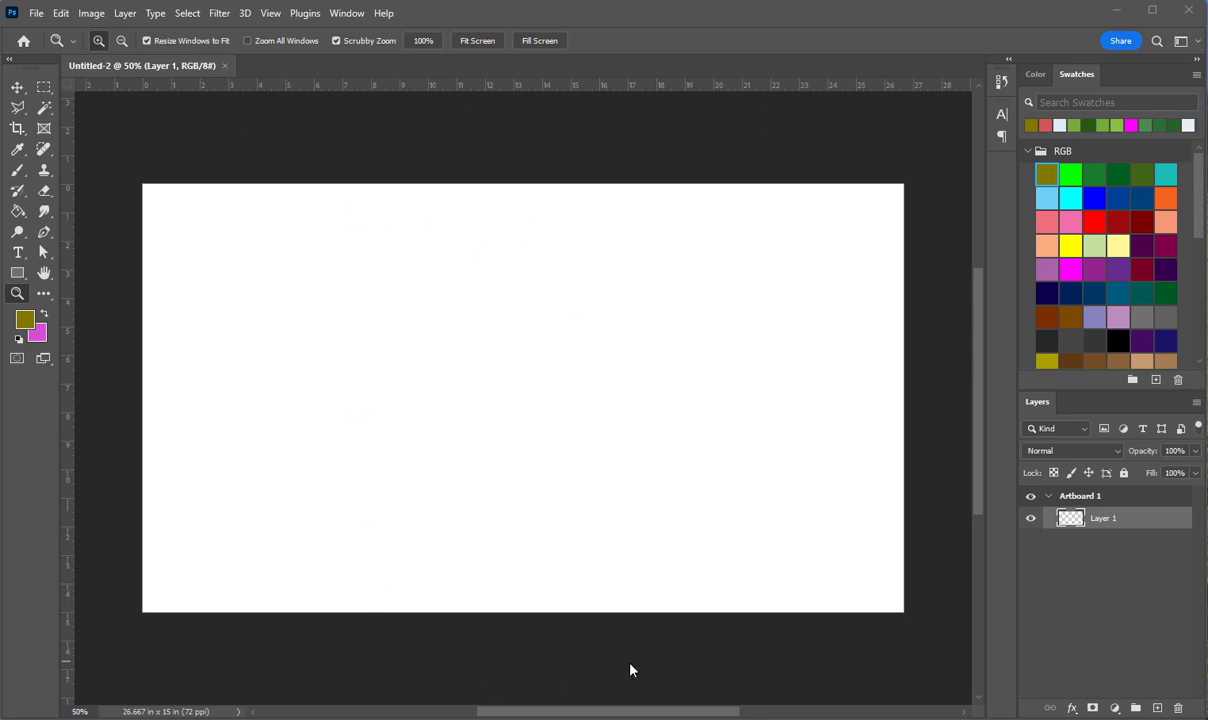
Add the title text "JUNGLE GAME" on the artboard, enlarge it to about 263 pt and move it near the centre.
{"action": "left_click", "coordinate": [18, 252]}
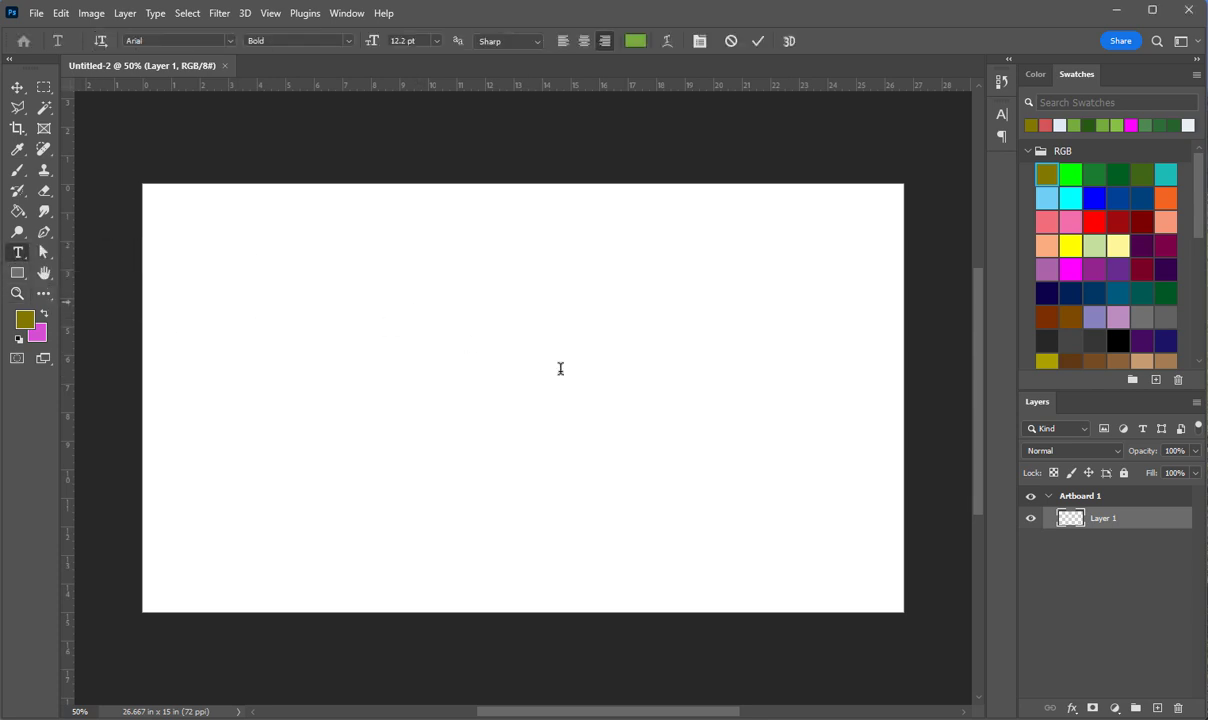
{"action": "left_click", "coordinate": [426, 322]}
{"action": "key", "text": "Right"}
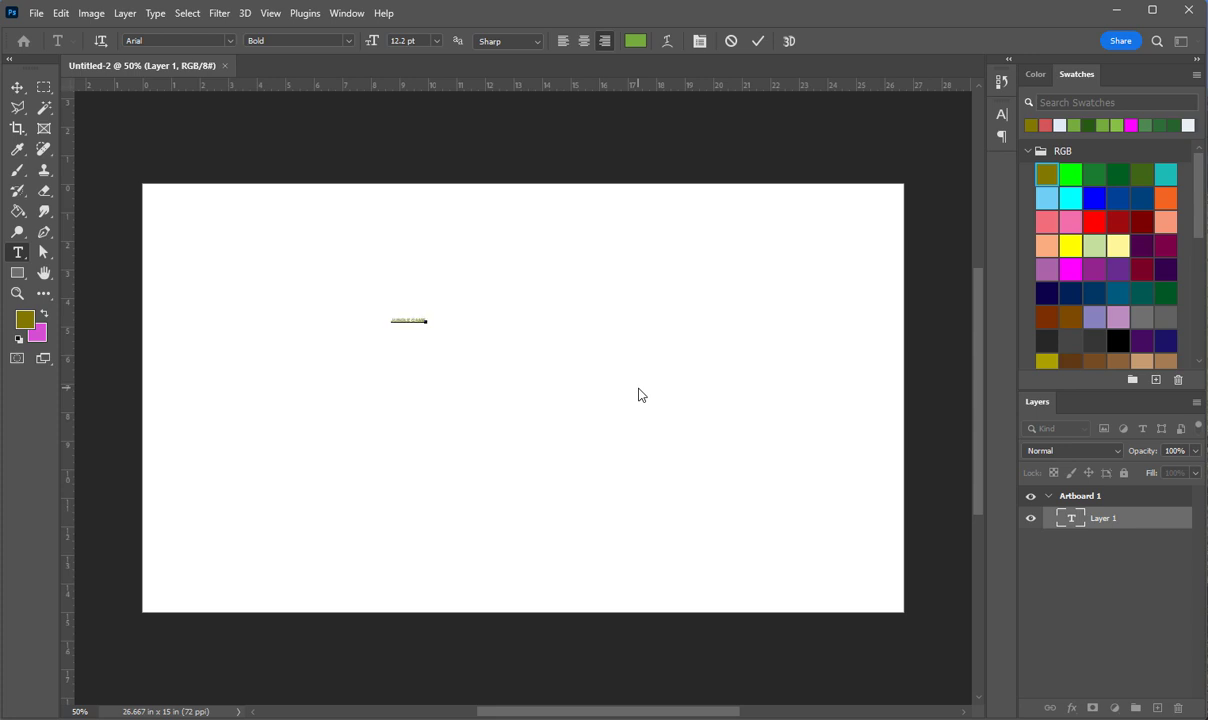
{"action": "left_click_drag", "start_coordinate": [426, 321], "coordinate": [803, 451]}
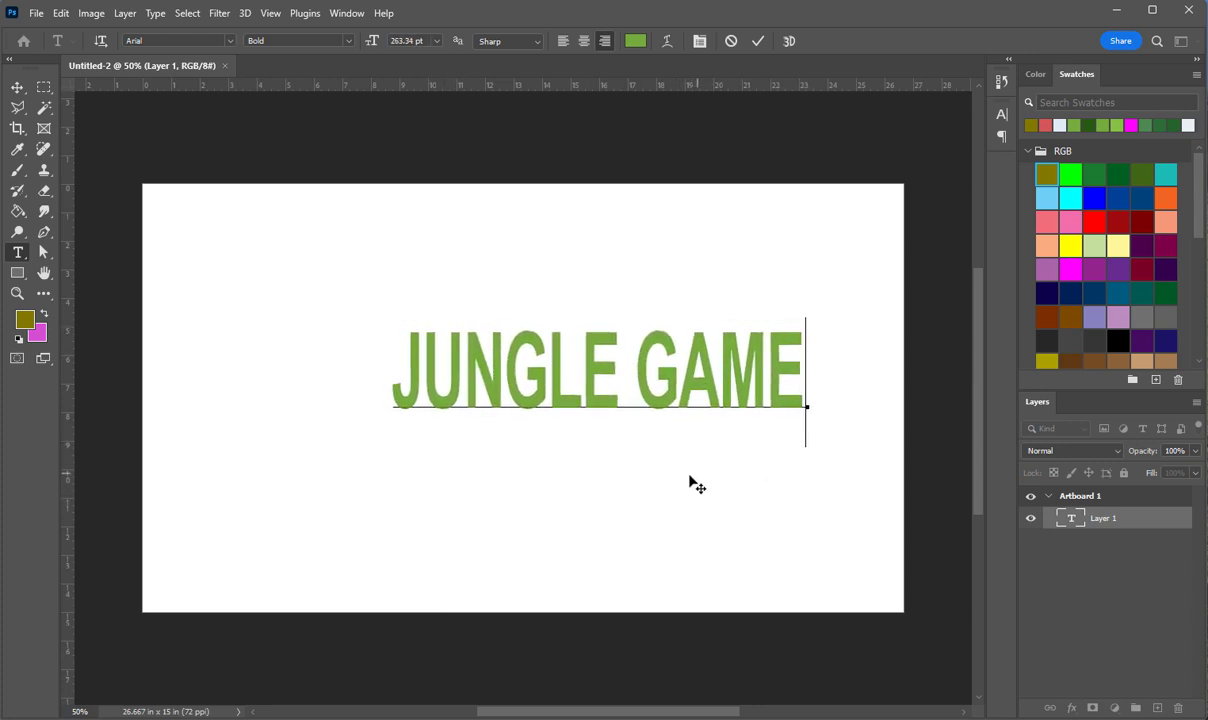
{"action": "left_click_drag", "start_coordinate": [697, 486], "coordinate": [614, 464]}
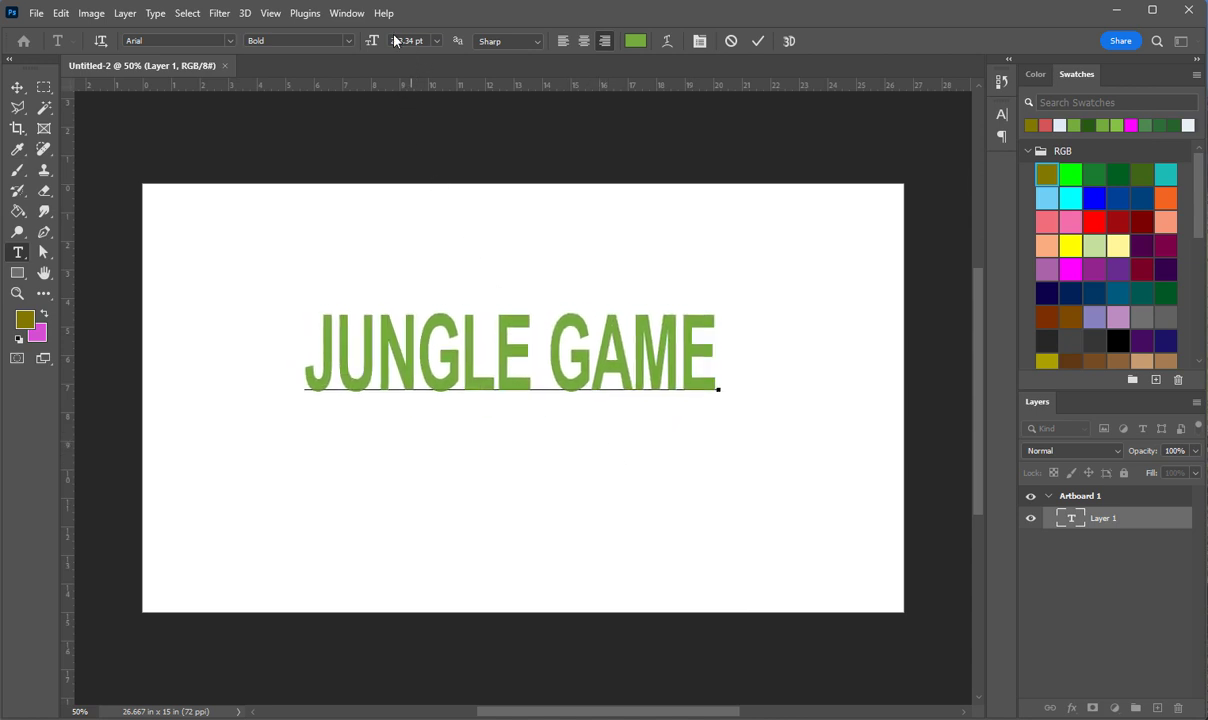
{"action": "left_click", "coordinate": [371, 46]}
{"action": "type", "text": "270"}
{"action": "key", "text": "Return"}
Set the font of the whole JUNGLE GAME title to Berlin Sans FB and nudge the title slightly to the left.
{"action": "left_click", "coordinate": [596, 350]}
{"action": "left_click", "coordinate": [714, 376]}
{"action": "left_click_drag", "start_coordinate": [714, 376], "coordinate": [154, 348]}
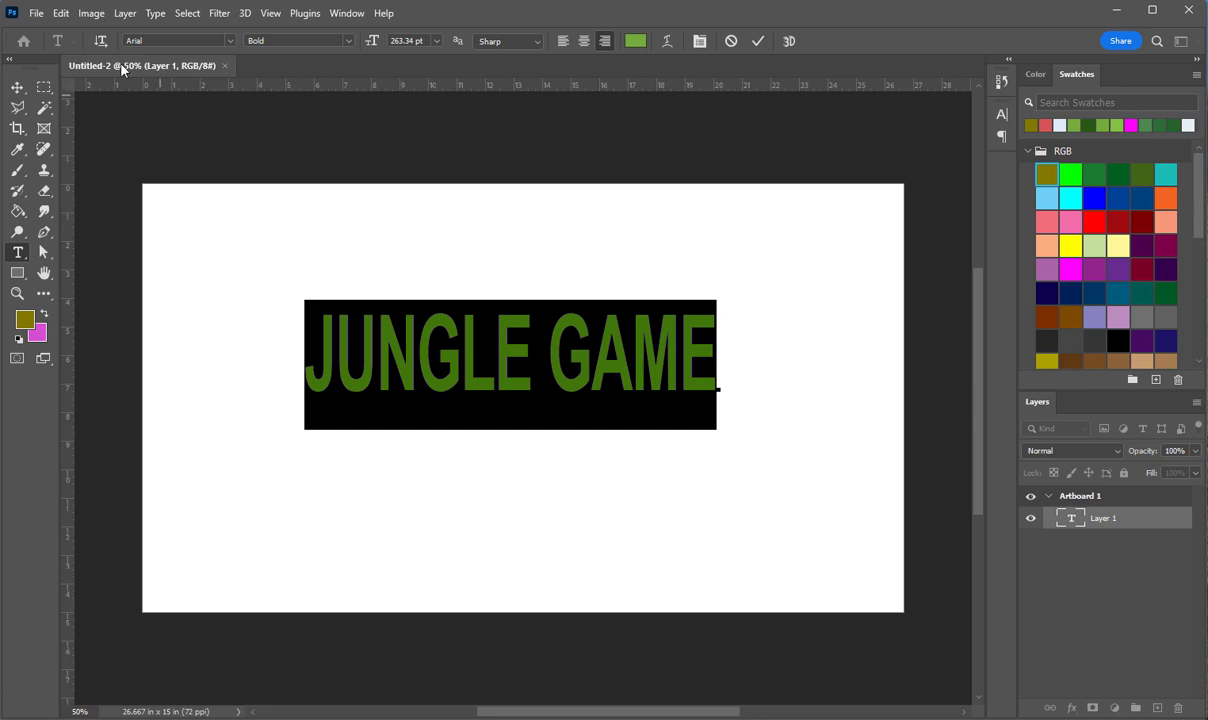
{"action": "left_click", "coordinate": [230, 41]}
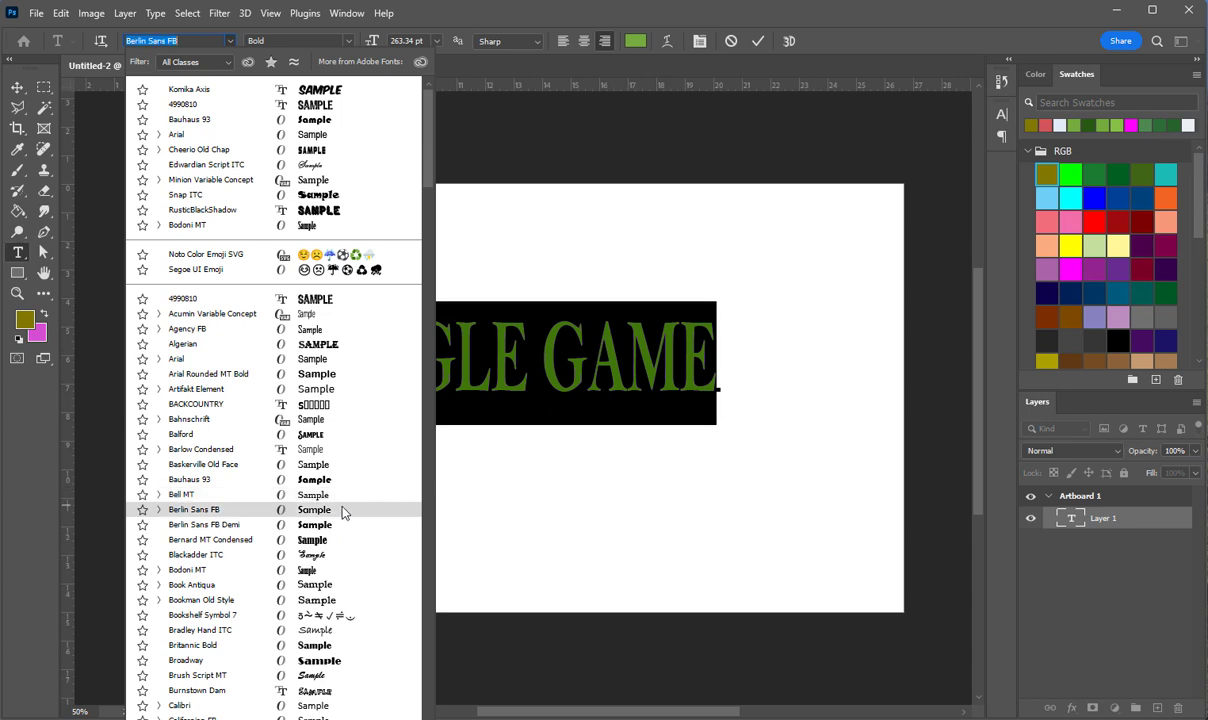
{"action": "left_click", "coordinate": [343, 512]}
{"action": "left_click", "coordinate": [368, 366]}
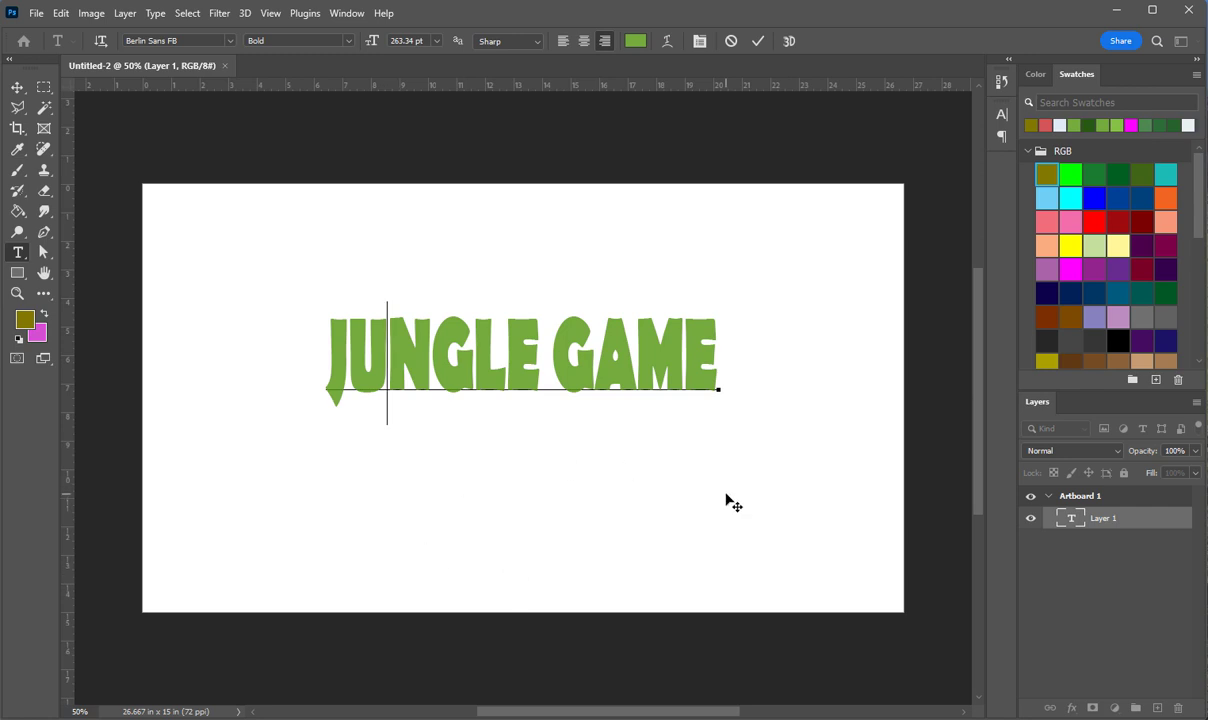
{"action": "left_click_drag", "start_coordinate": [721, 498], "coordinate": [716, 497]}
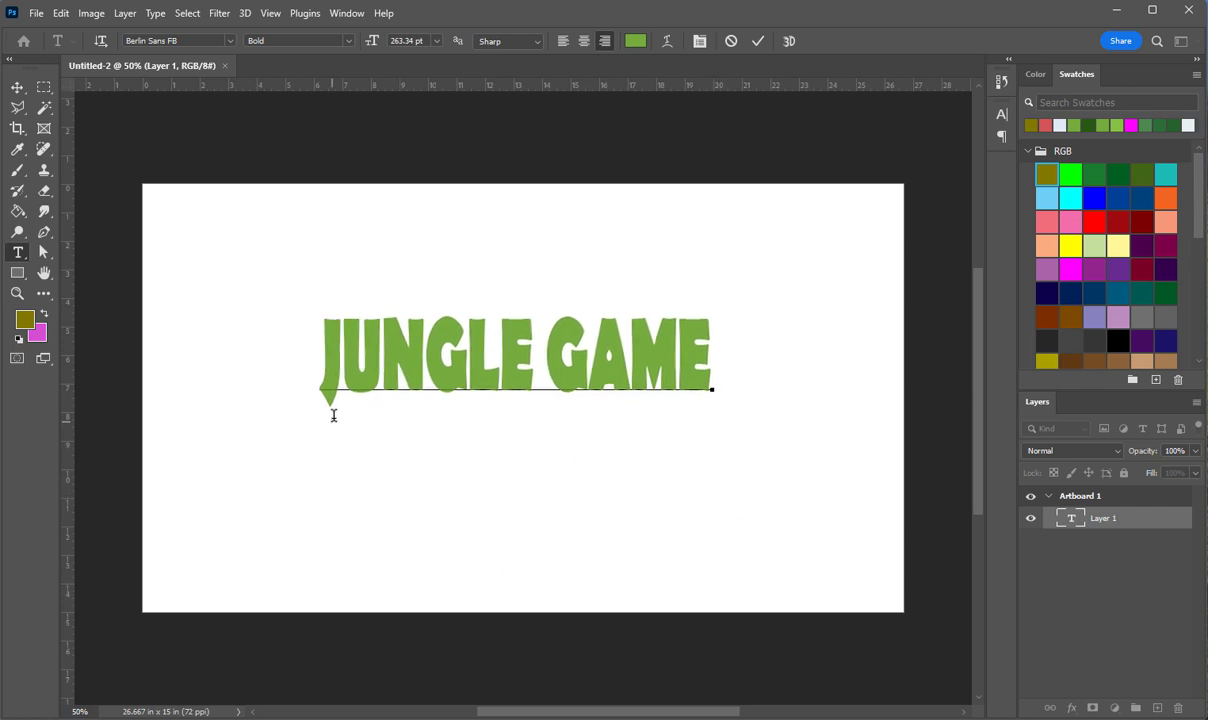
{"action": "left_click_drag", "start_coordinate": [343, 373], "coordinate": [322, 368]}
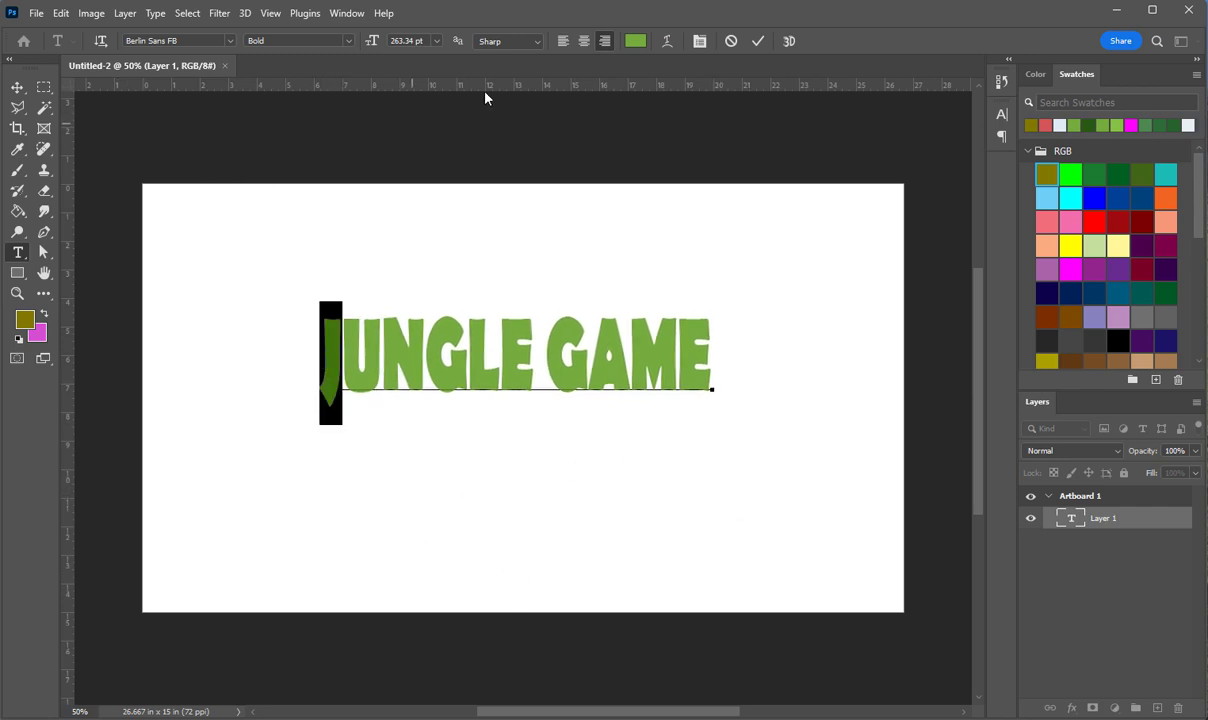
{"action": "left_click", "coordinate": [437, 41]}
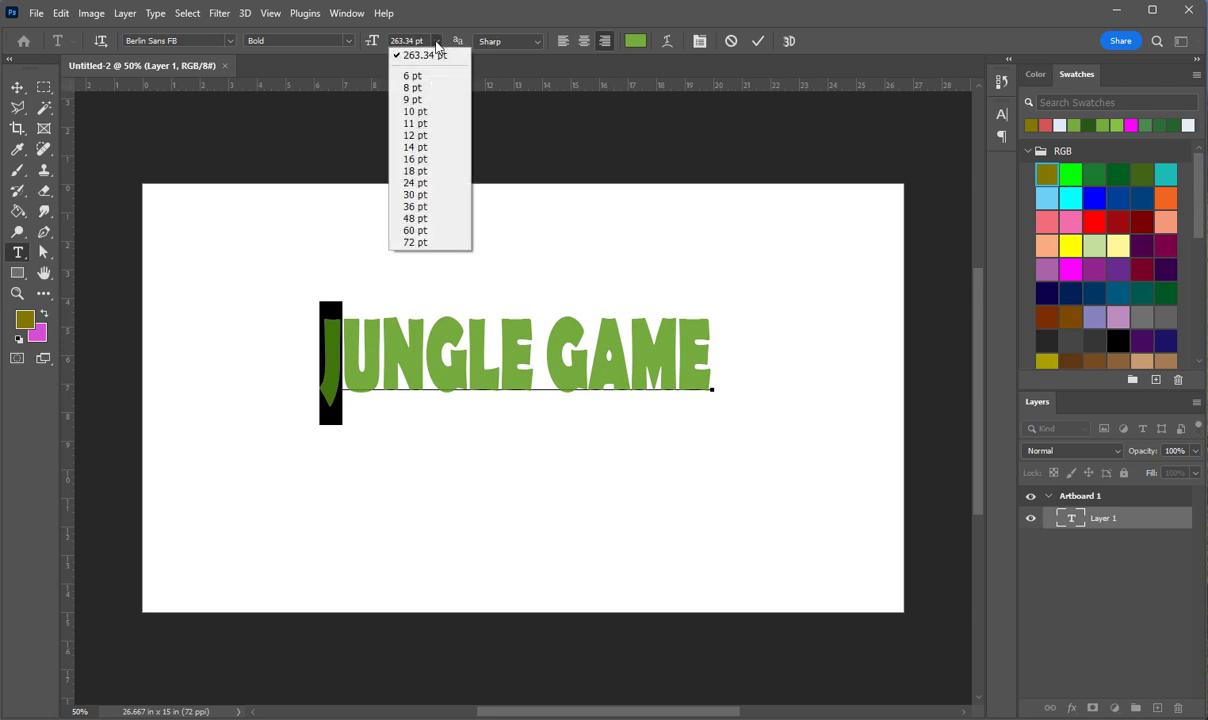
{"action": "left_click", "coordinate": [436, 42]}
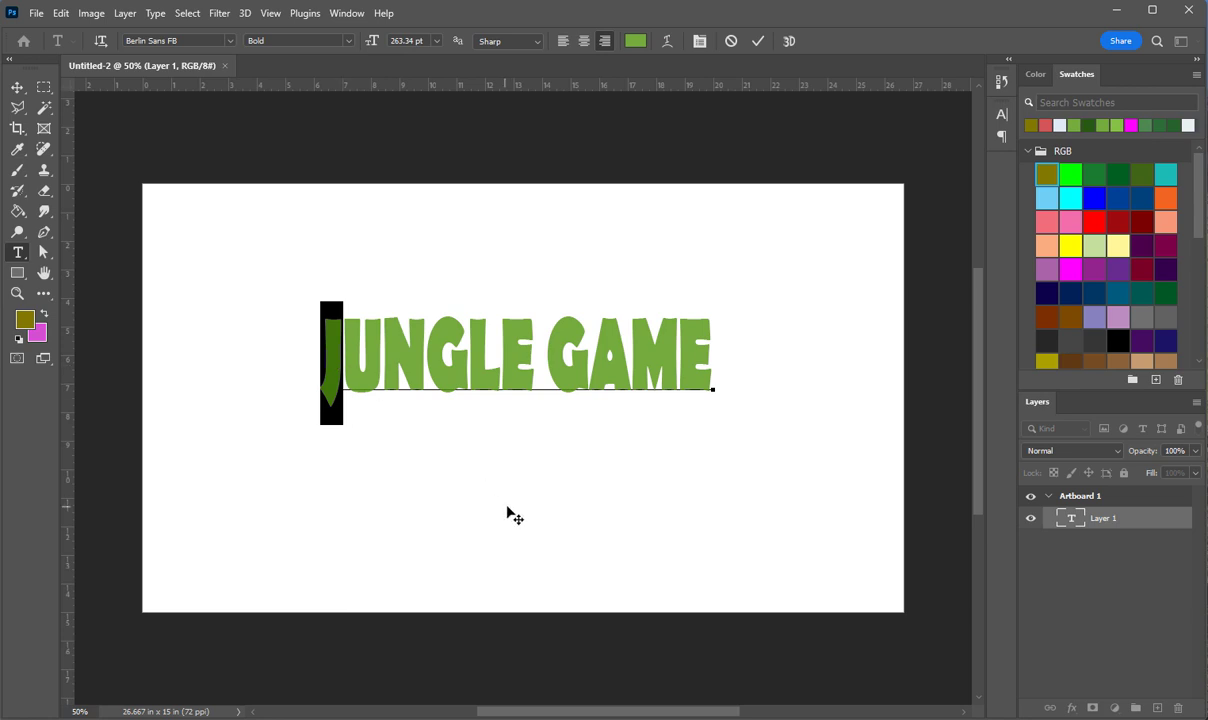
{"action": "left_click", "coordinate": [720, 383]}
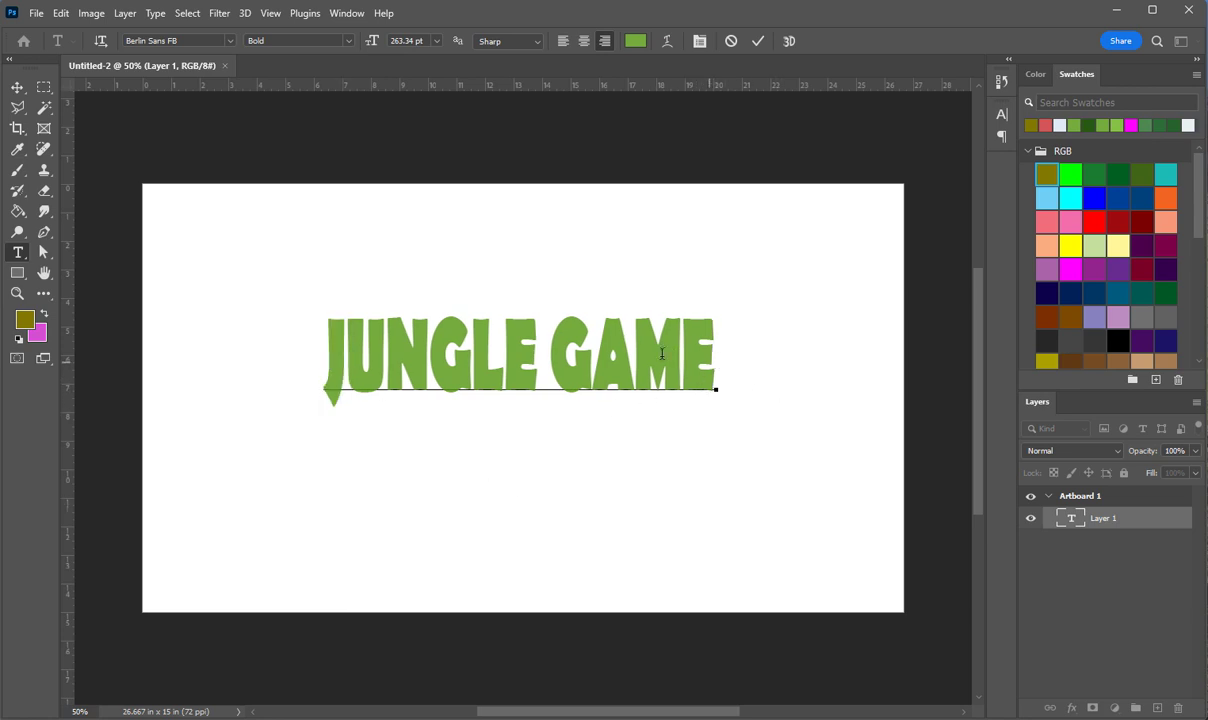
Nudge the JUNGLE GAME title slightly downward and commit the text edit.
{"action": "mouse_move", "coordinate": [625, 537]}
{"action": "left_mouse_down"}
{"action": "mouse_move", "coordinate": [615, 539]}
{"action": "mouse_move", "coordinate": [625, 547]}
{"action": "left_mouse_up"}
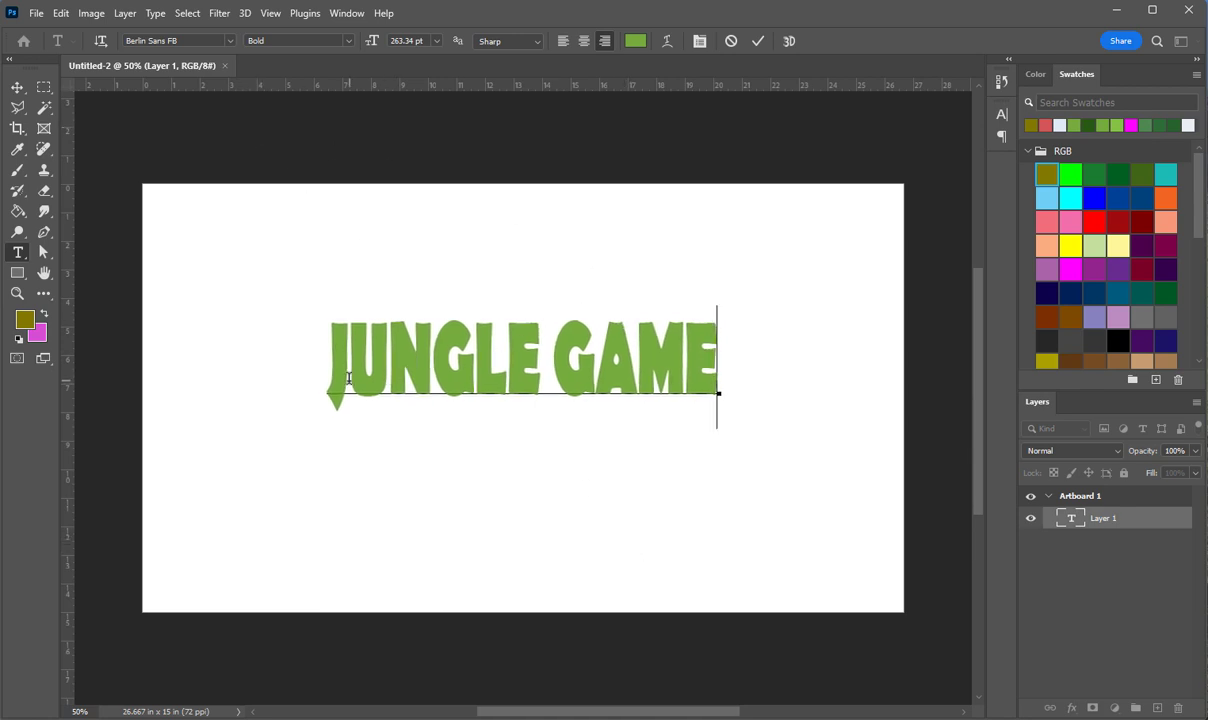
{"action": "left_click_drag", "start_coordinate": [313, 344], "coordinate": [782, 367]}
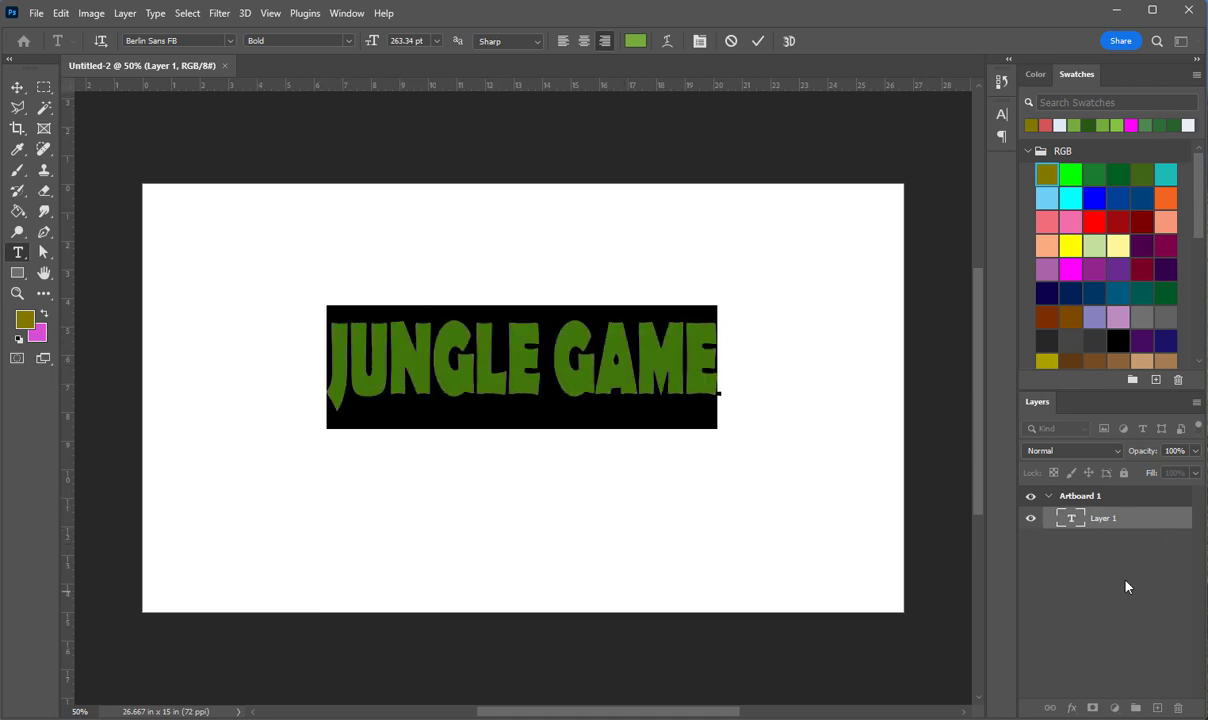
{"action": "left_click", "coordinate": [1095, 525]}
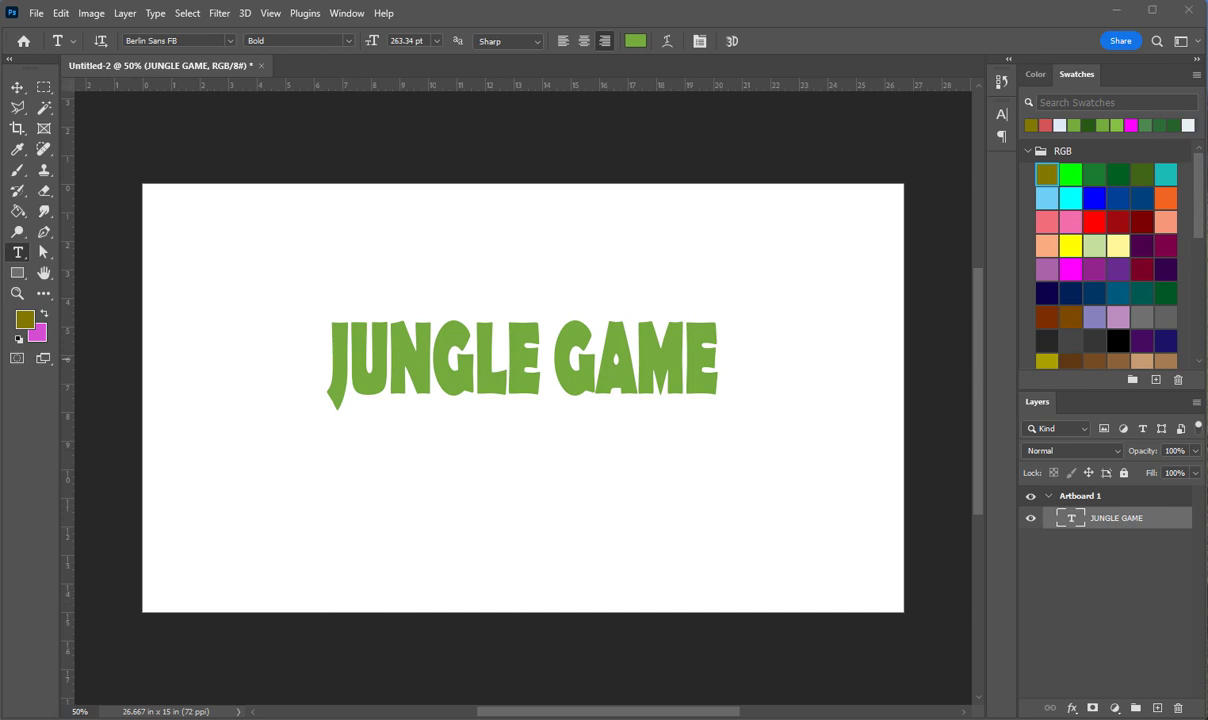
Place the Amazon-Rain-Forest image over the whole artboard and move the JUNGLE GAME text layer above it.
{"action": "left_click_drag", "start_coordinate": [172, 518], "coordinate": [316, 503]}
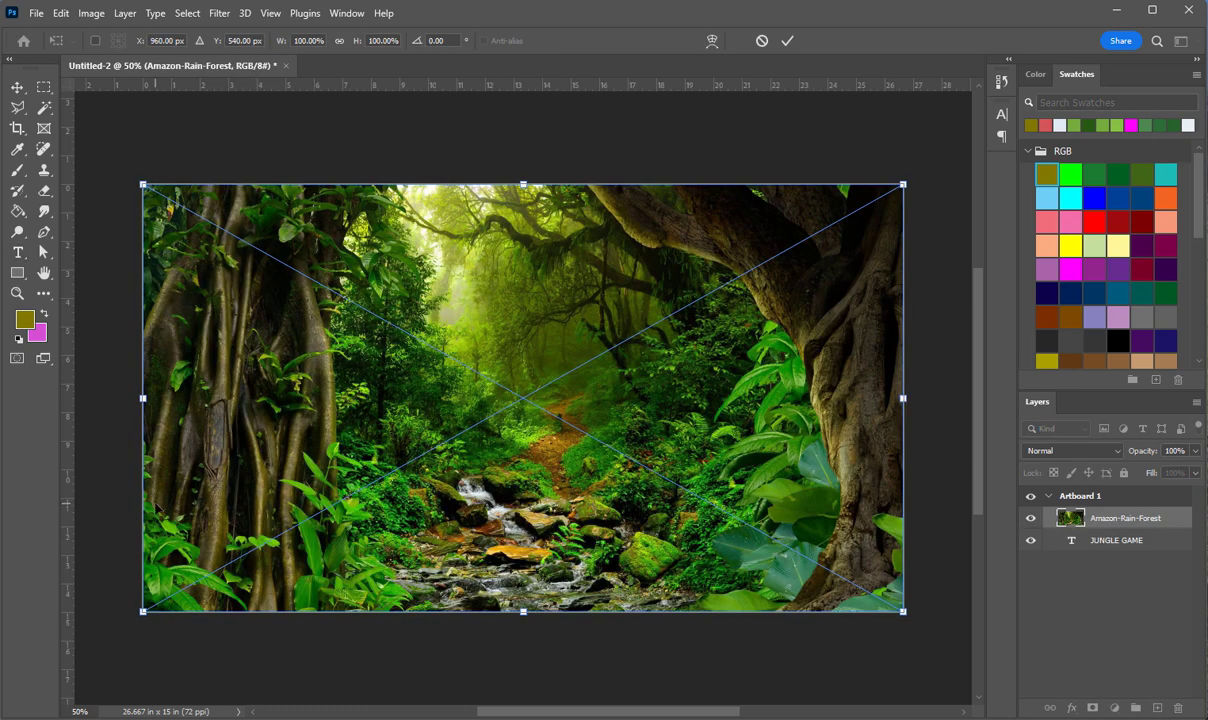
{"action": "key", "text": "Return"}
{"action": "key", "text": "t"}
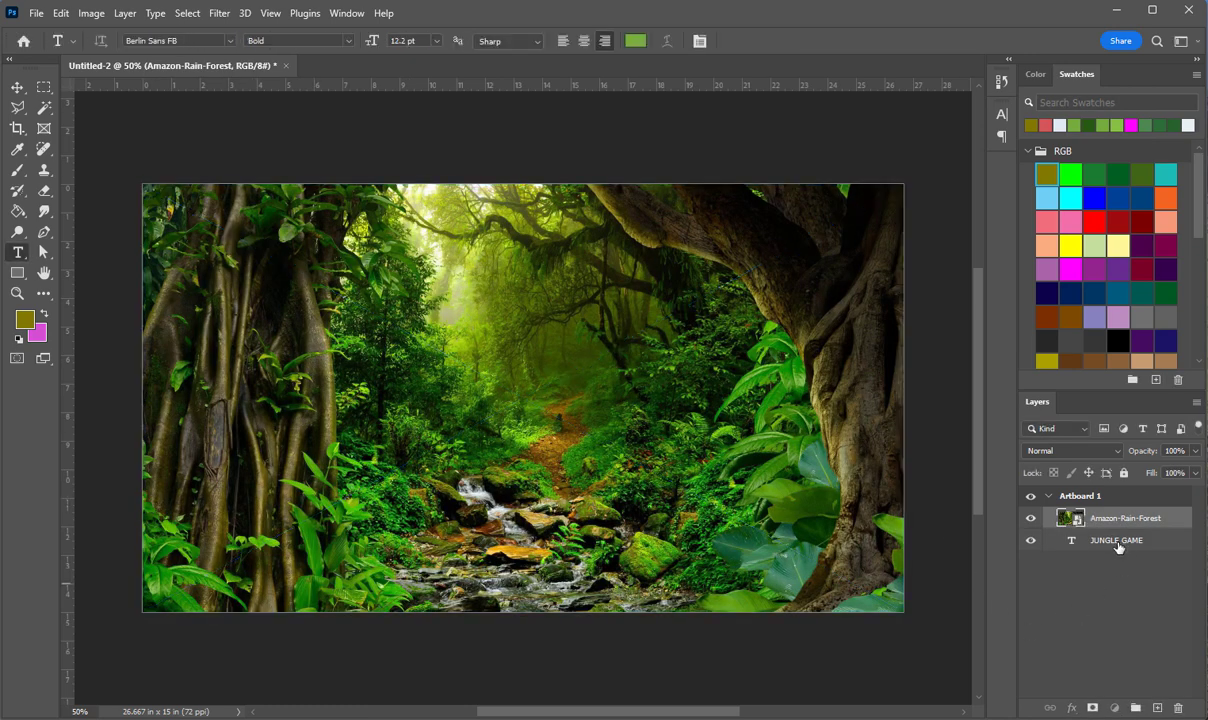
{"action": "left_click", "coordinate": [1058, 548]}
{"action": "left_click_drag", "start_coordinate": [1058, 548], "coordinate": [1101, 512]}
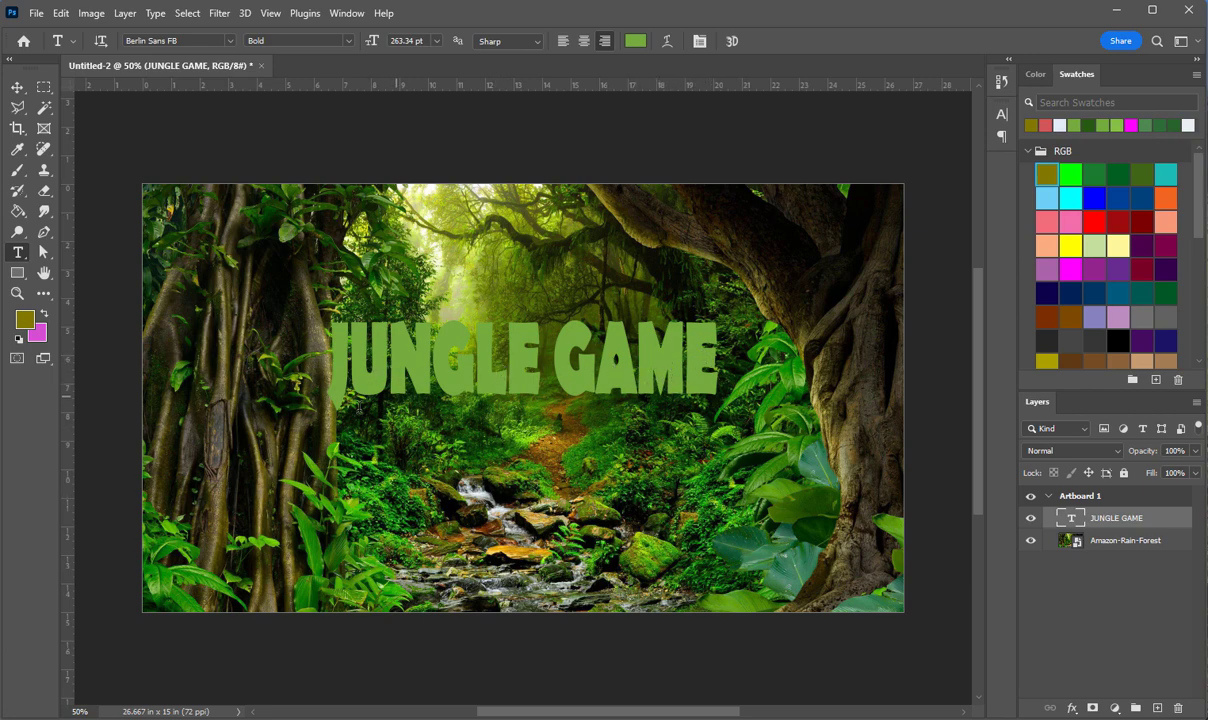
{"action": "left_click_drag", "start_coordinate": [336, 365], "coordinate": [717, 395]}
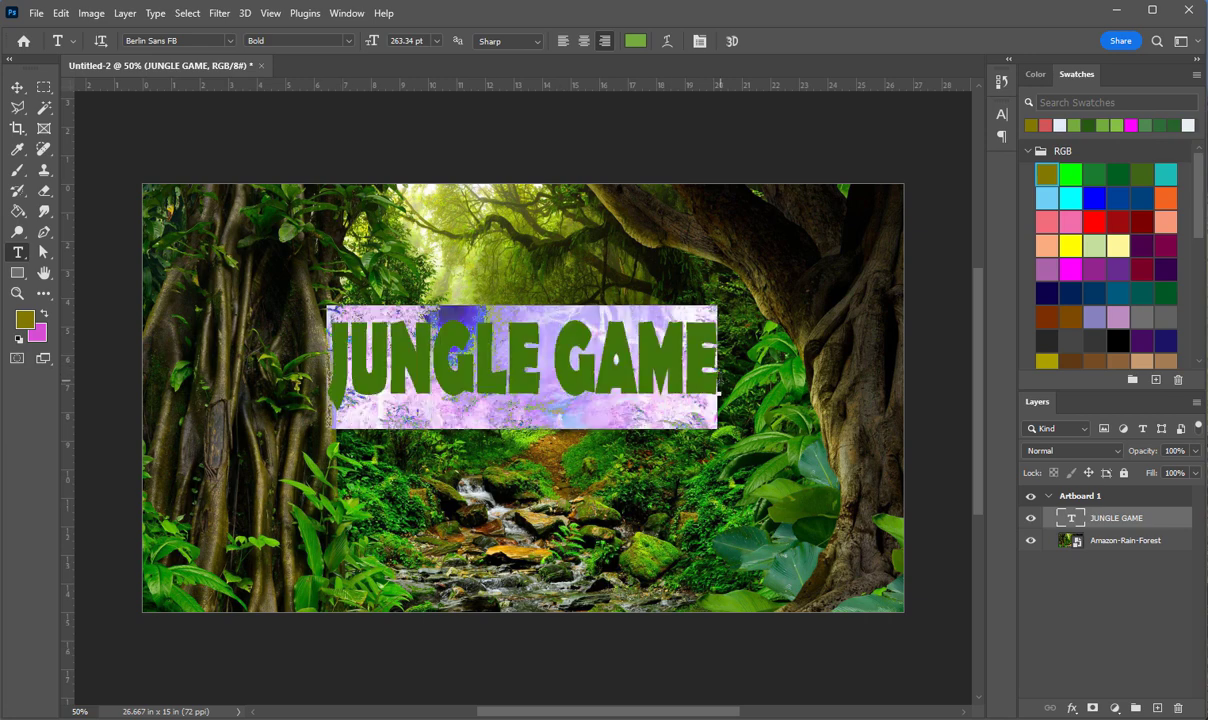
{"action": "left_click", "coordinate": [1100, 587]}
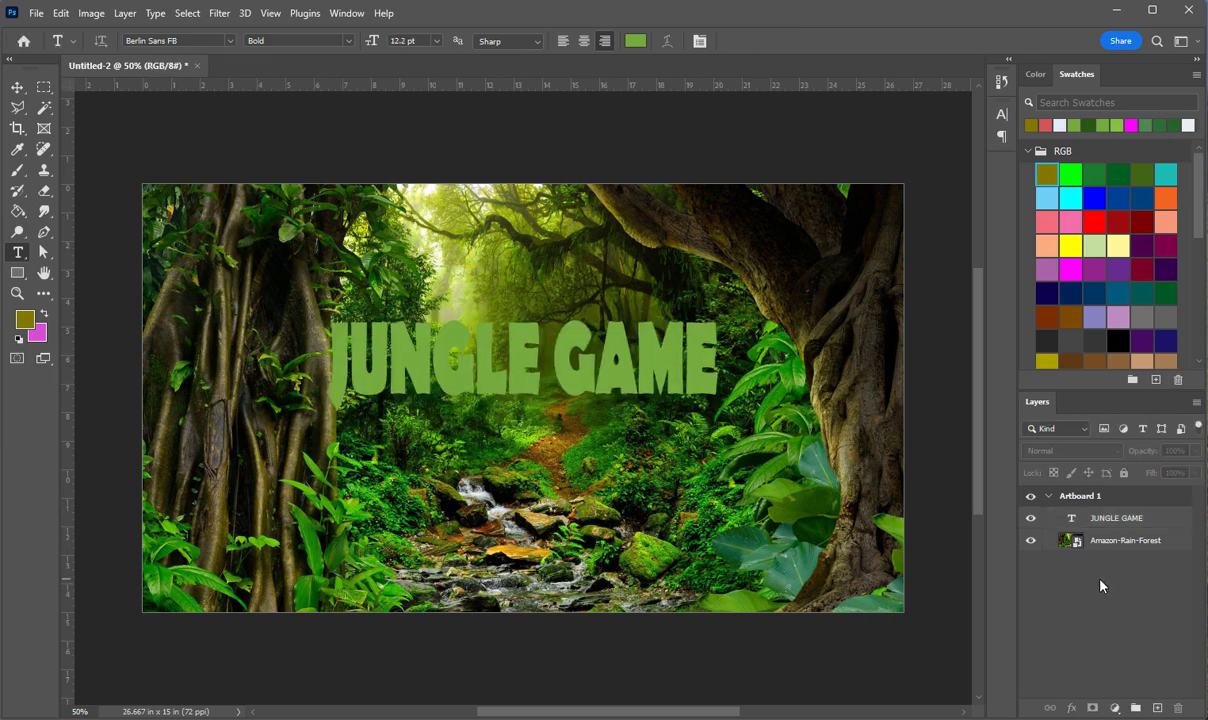
Add a drop shadow to the JUNGLE GAME text layer with a distance of 16 px.
{"action": "right_click", "coordinate": [1083, 517]}
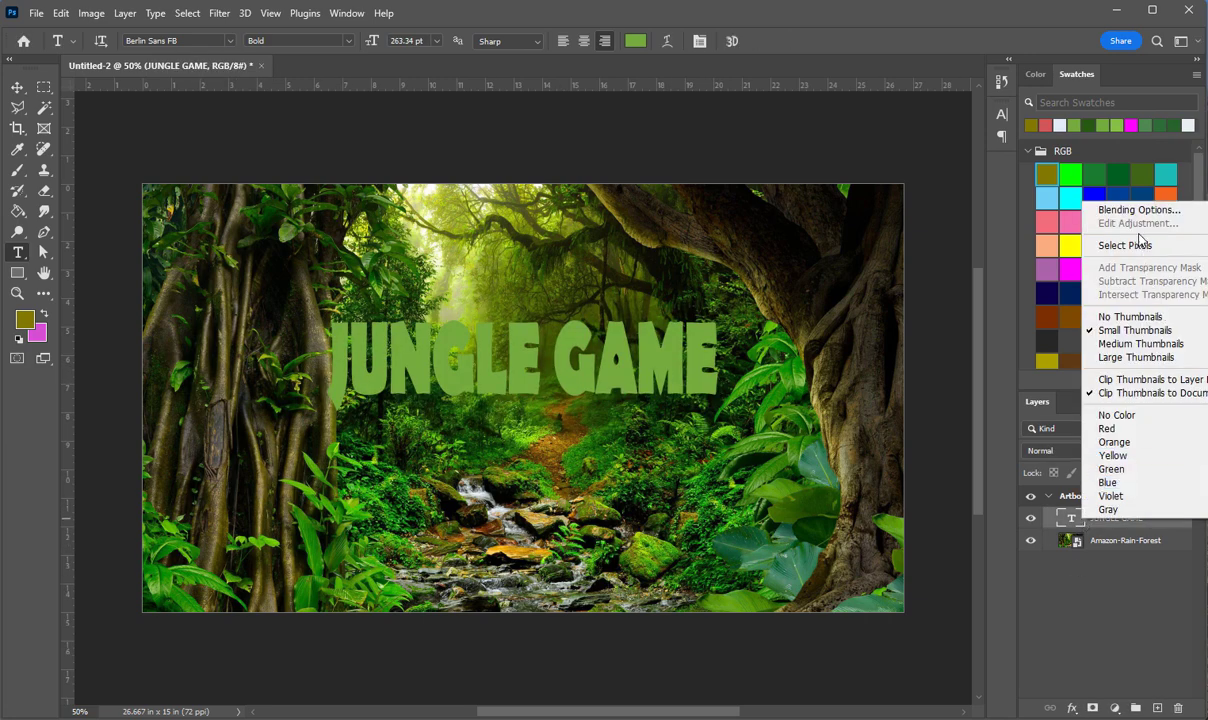
{"action": "left_click", "coordinate": [1140, 211]}
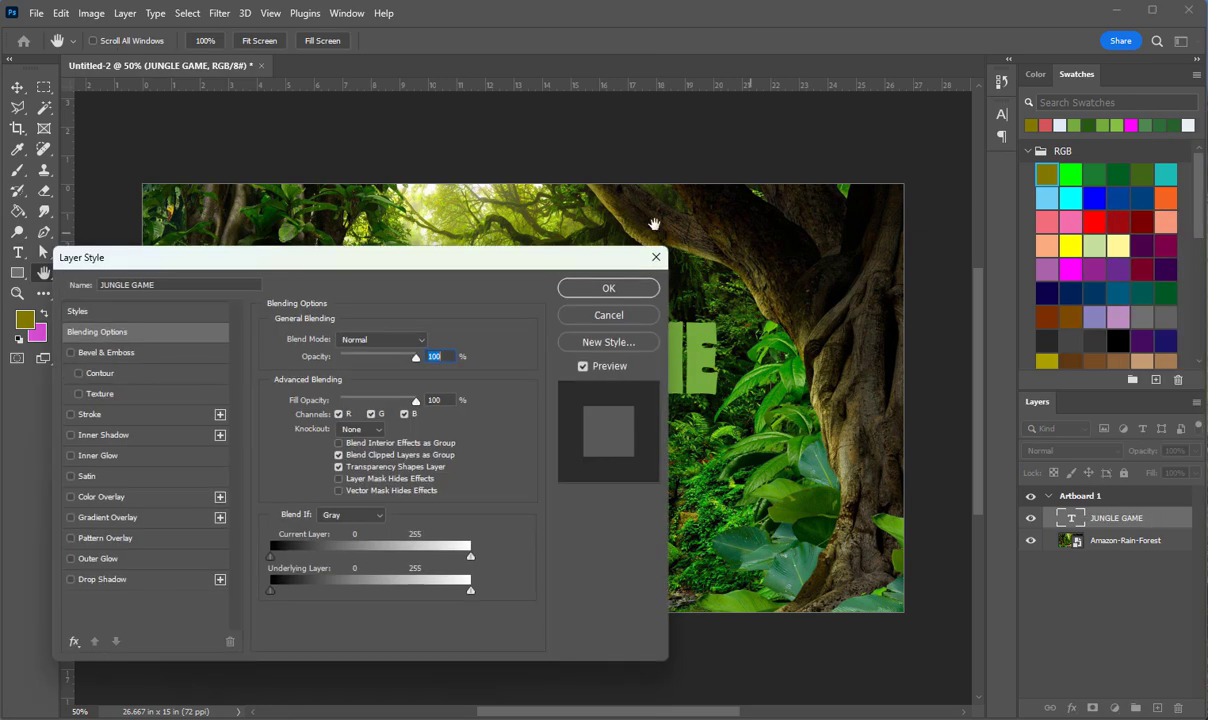
{"action": "left_click_drag", "start_coordinate": [444, 268], "coordinate": [1179, 270]}
{"action": "left_click", "coordinate": [808, 583]}
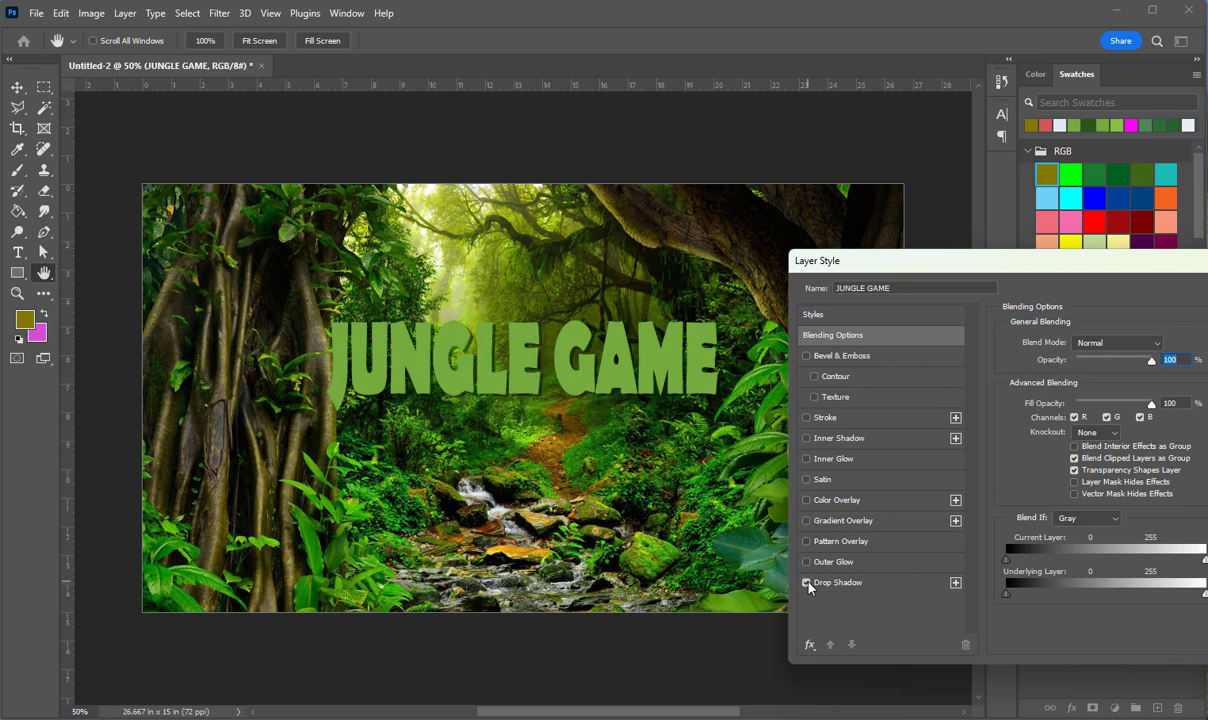
{"action": "left_click", "coordinate": [825, 583]}
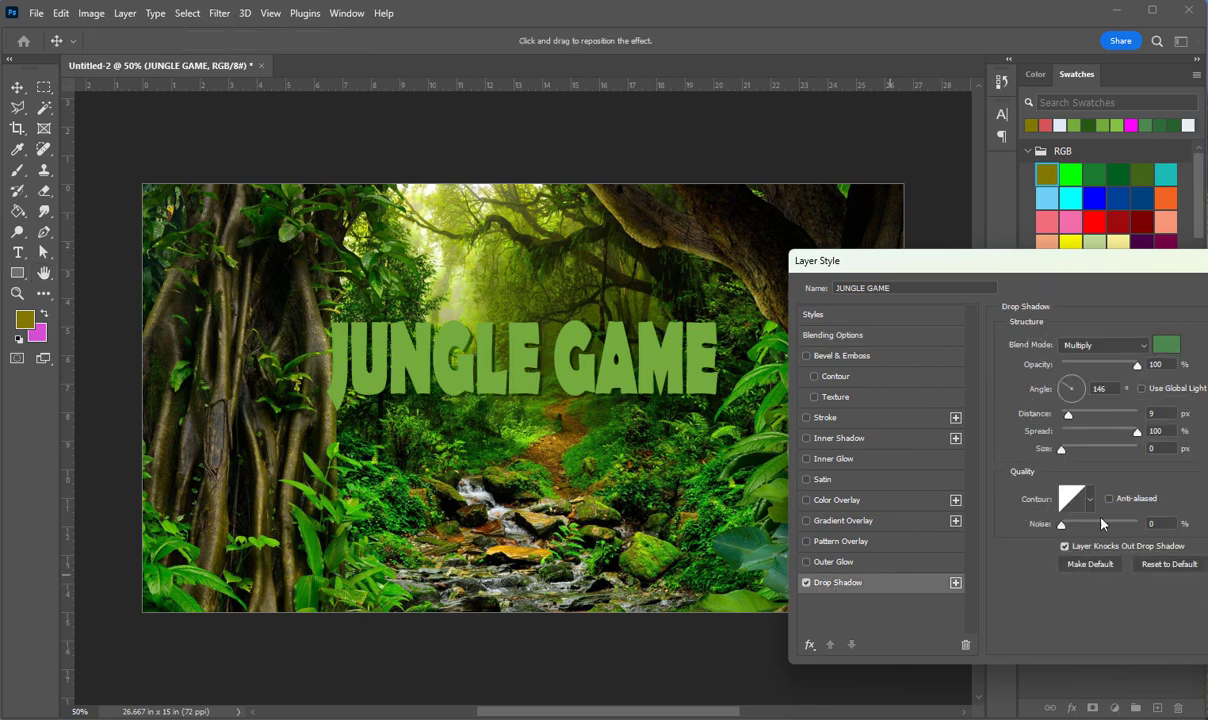
{"action": "left_click_drag", "start_coordinate": [1071, 421], "coordinate": [1076, 420]}
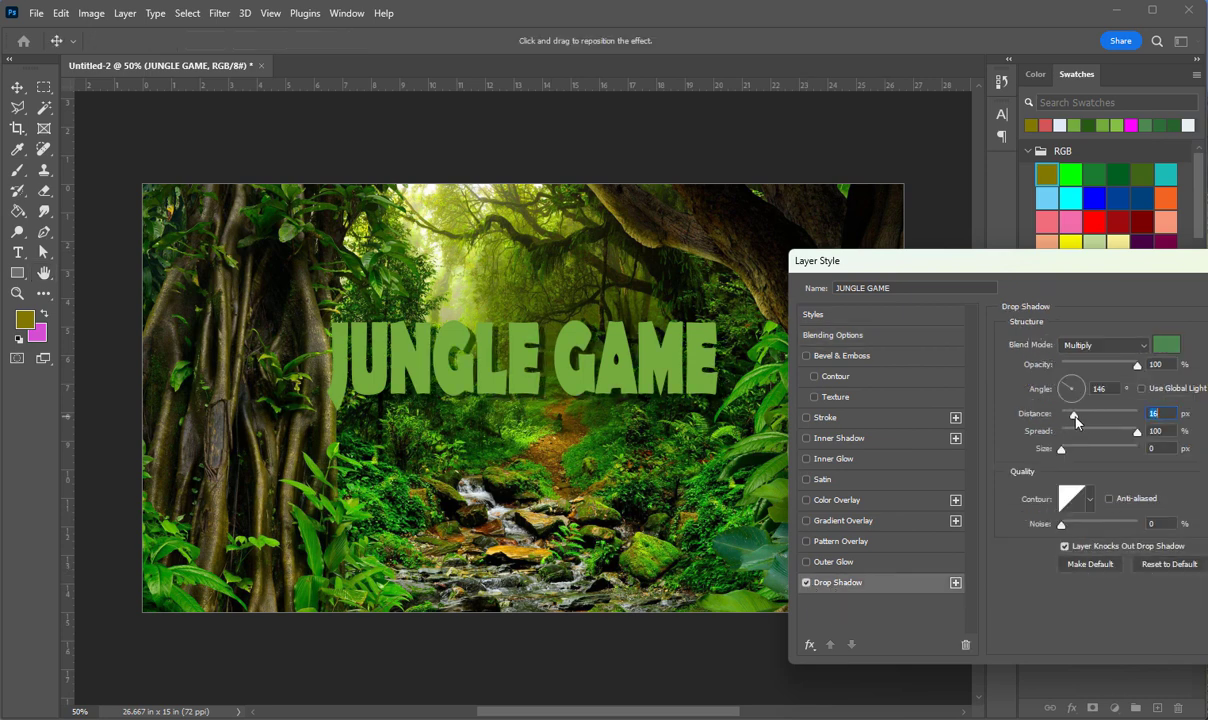
Enable a stroke on the title and try white #ffffff, light green #69ff7a and muted green #406f45 as its colour.
{"action": "left_click", "coordinate": [806, 417]}
{"action": "left_click", "coordinate": [833, 420]}
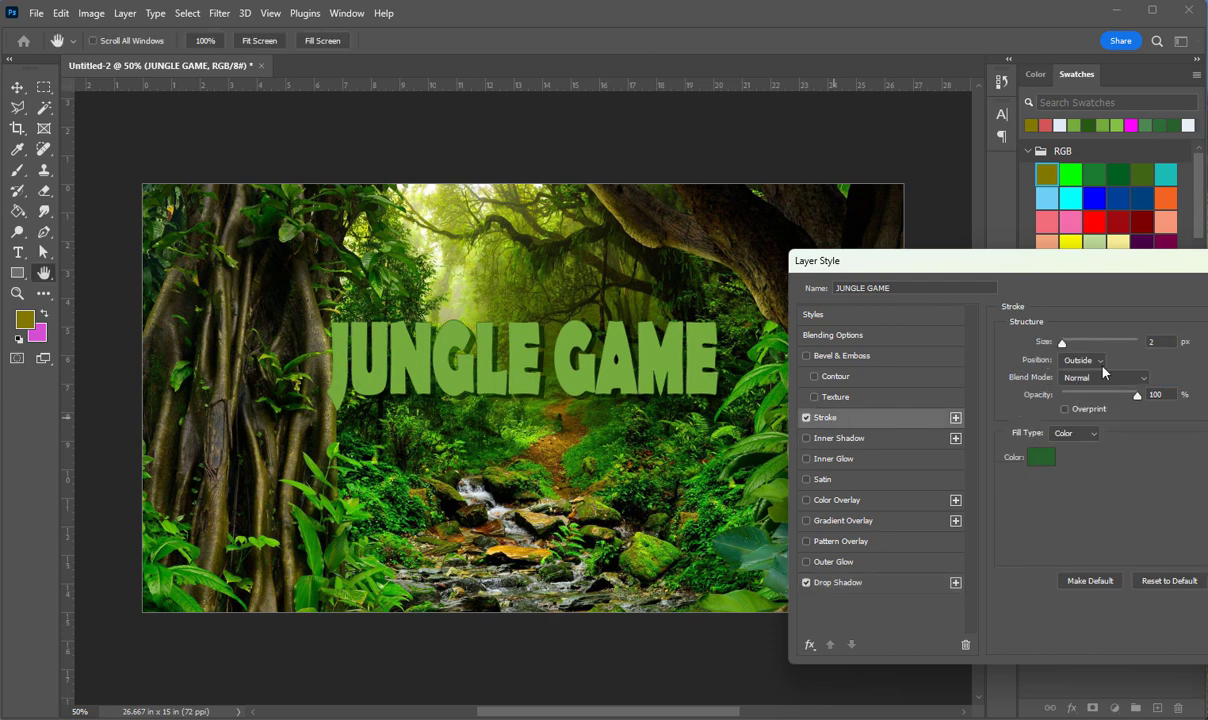
{"action": "left_click", "coordinate": [1037, 454]}
{"action": "type", "text": "ffffff"}
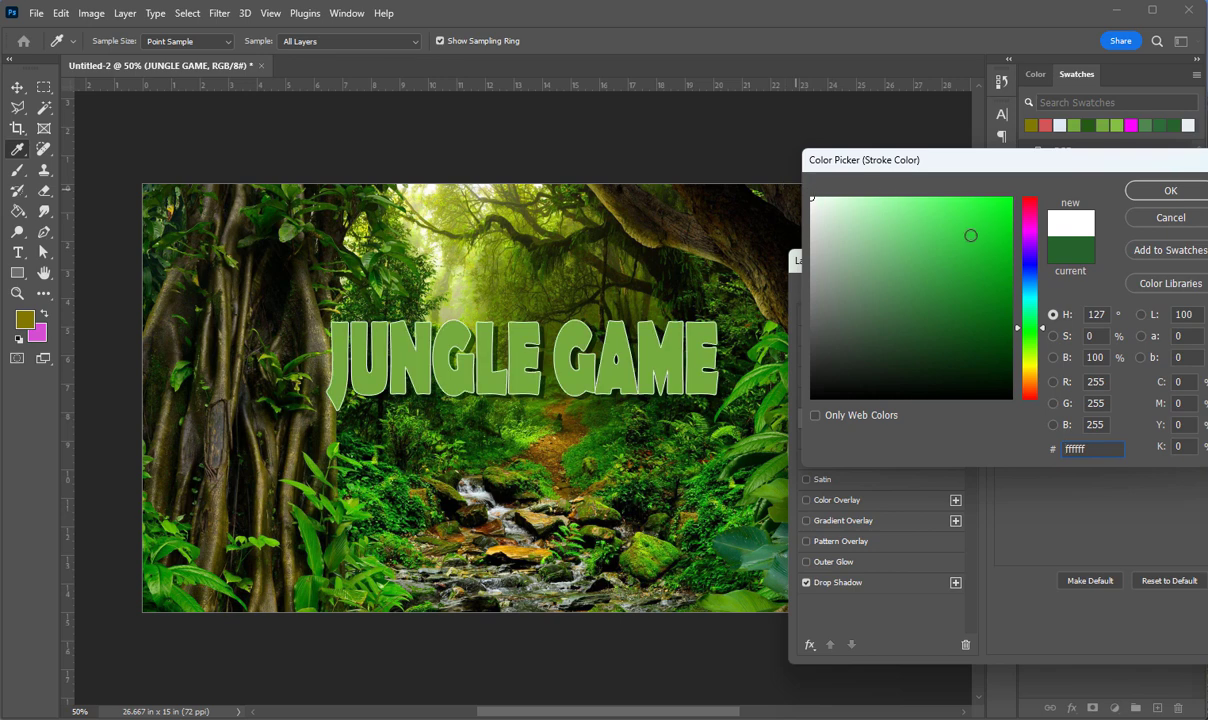
{"action": "left_click_drag", "start_coordinate": [889, 212], "coordinate": [928, 197]}
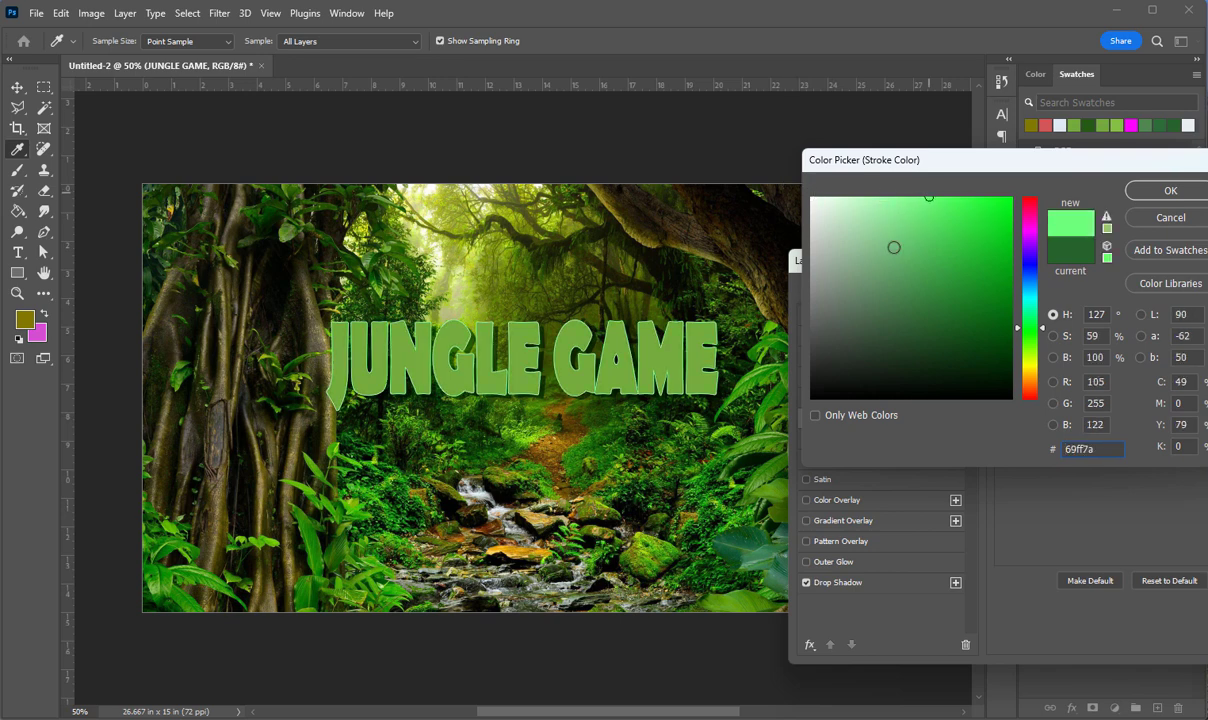
{"action": "left_click", "coordinate": [900, 262]}
{"action": "left_click", "coordinate": [896, 311]}
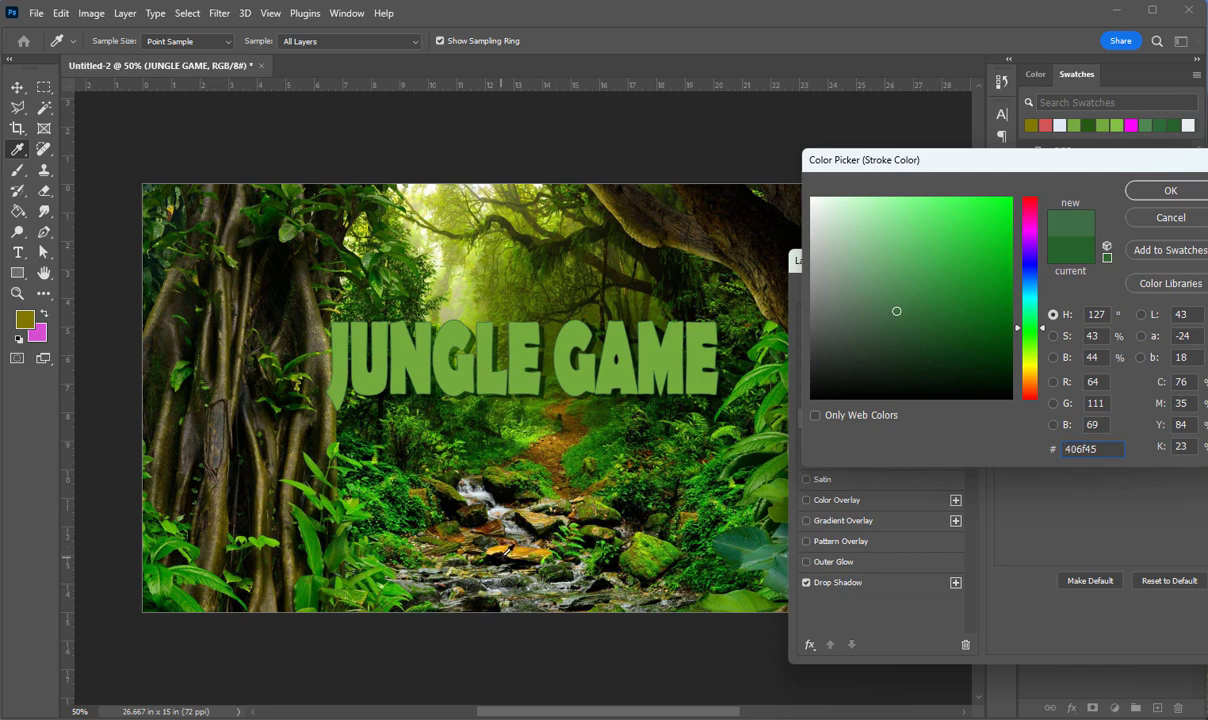
Sample the dark brown #2a2a10 from the forest image as the title's stroke colour and set the stroke size to 7 px.
{"action": "left_click", "coordinate": [504, 550]}
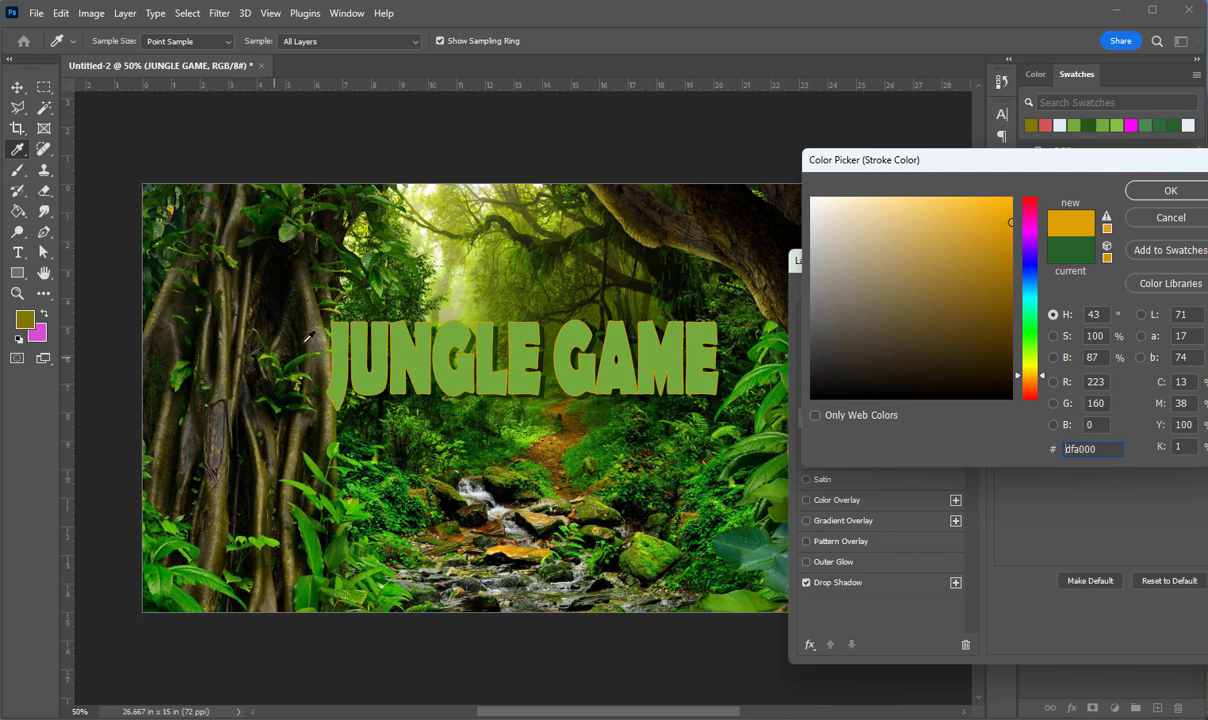
{"action": "left_click", "coordinate": [322, 363]}
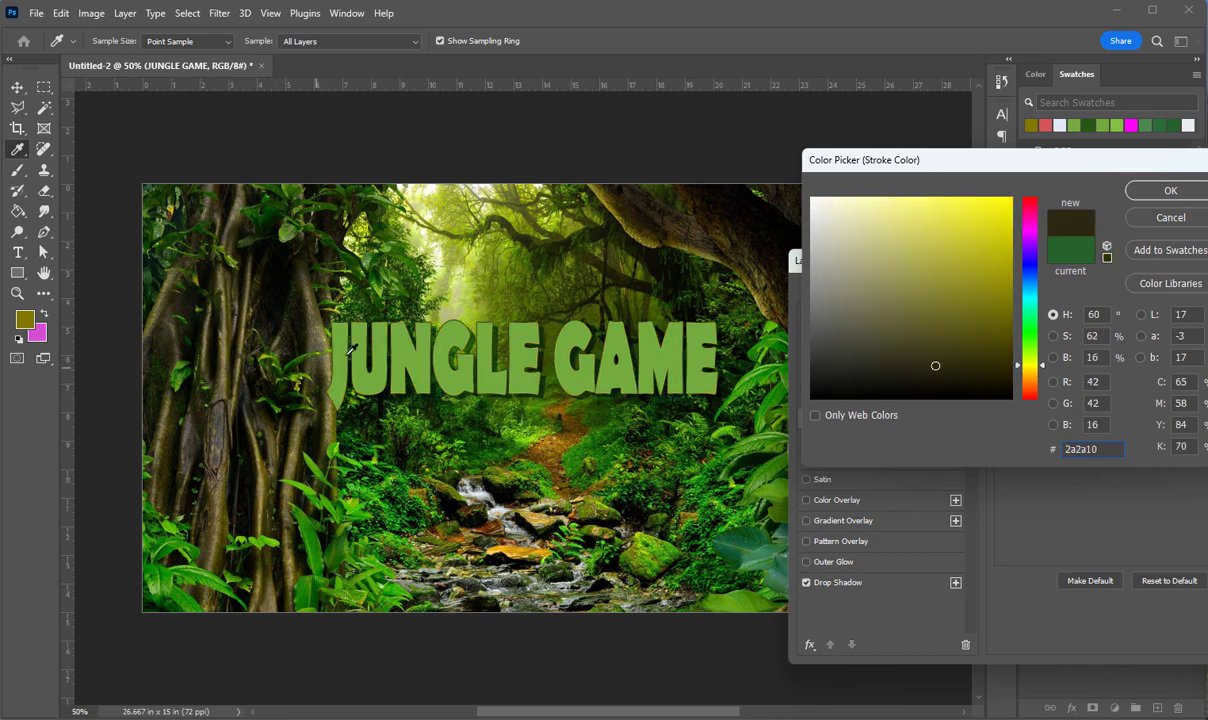
{"action": "left_click", "coordinate": [1160, 190]}
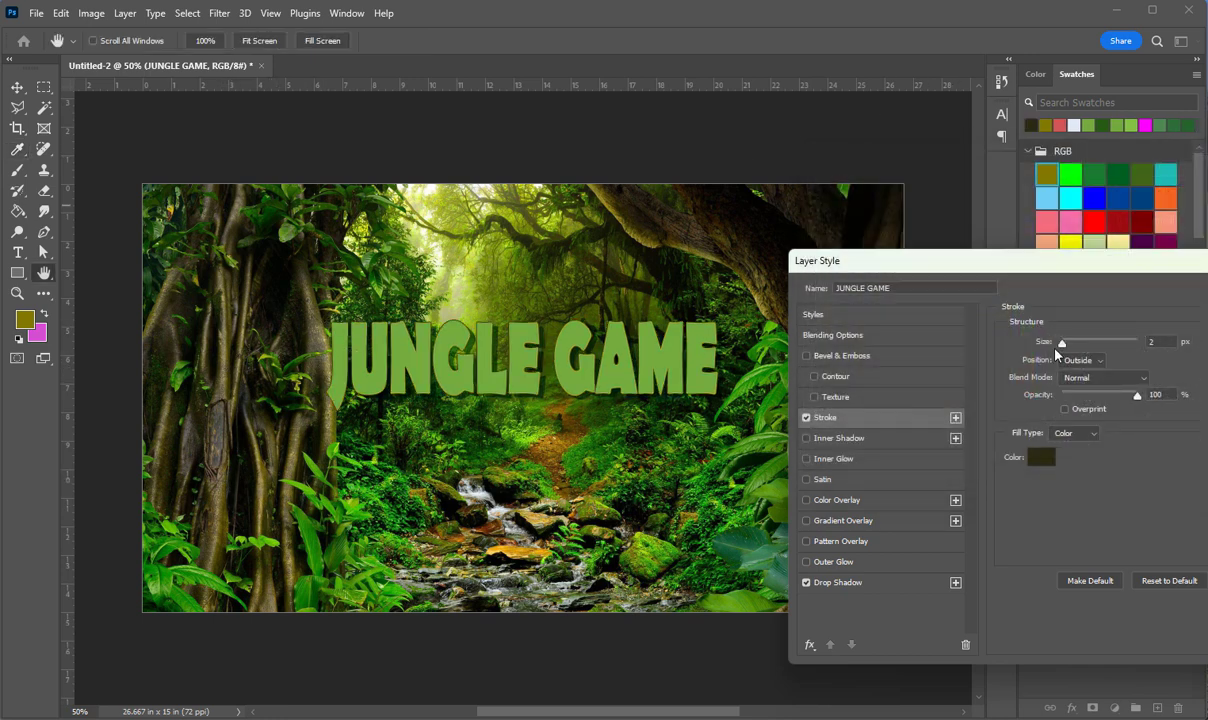
{"action": "left_click_drag", "start_coordinate": [1065, 347], "coordinate": [1069, 347]}
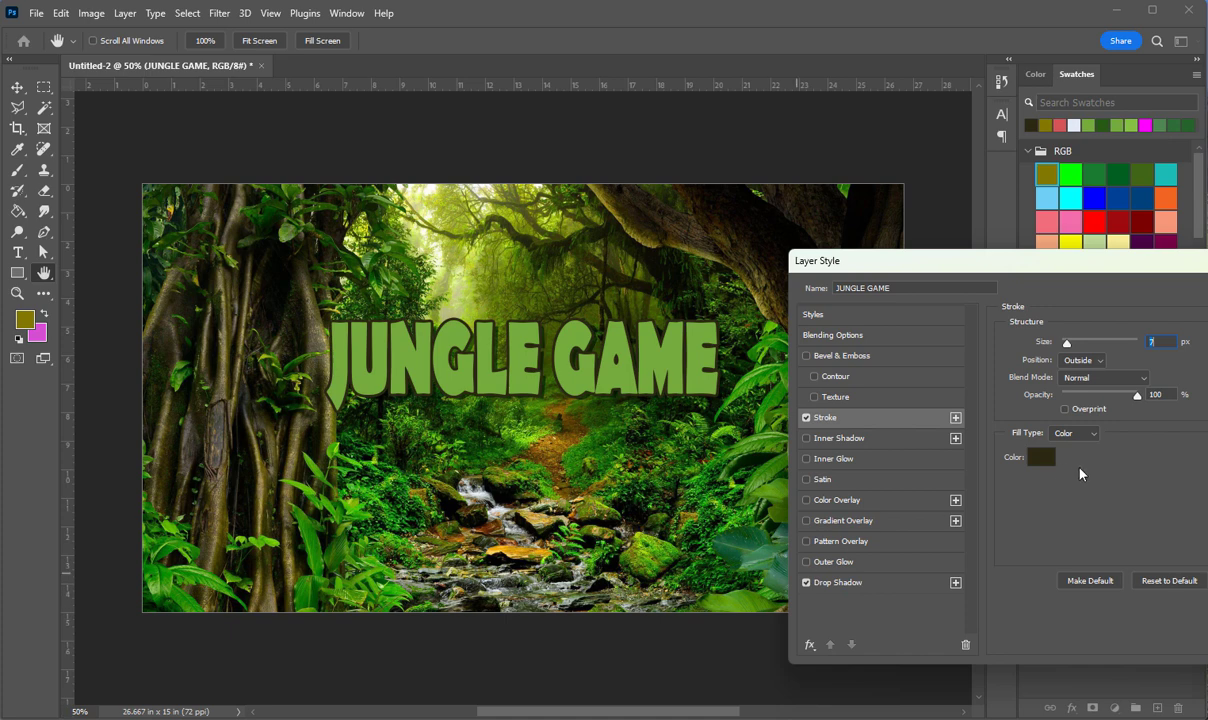
Try several forest colours for the title's stroke and settle on the dark brown #2a2508 sampled from the image.
{"action": "left_click", "coordinate": [1035, 463]}
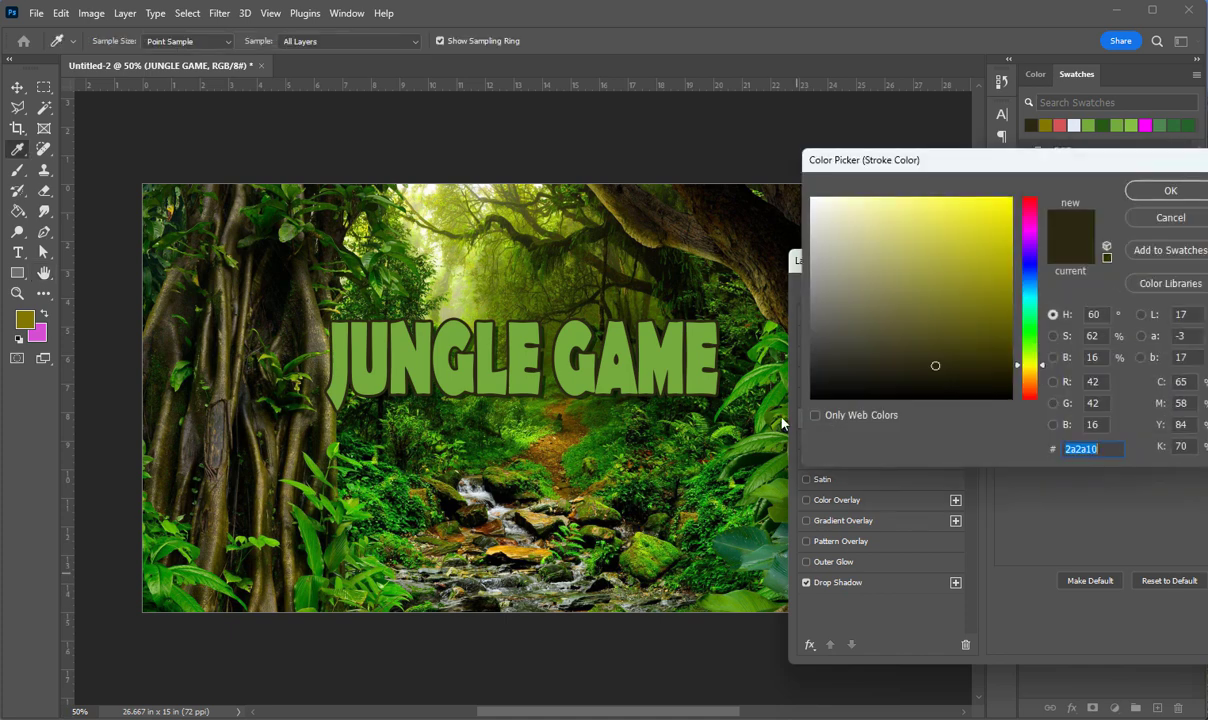
{"action": "left_click", "coordinate": [648, 237]}
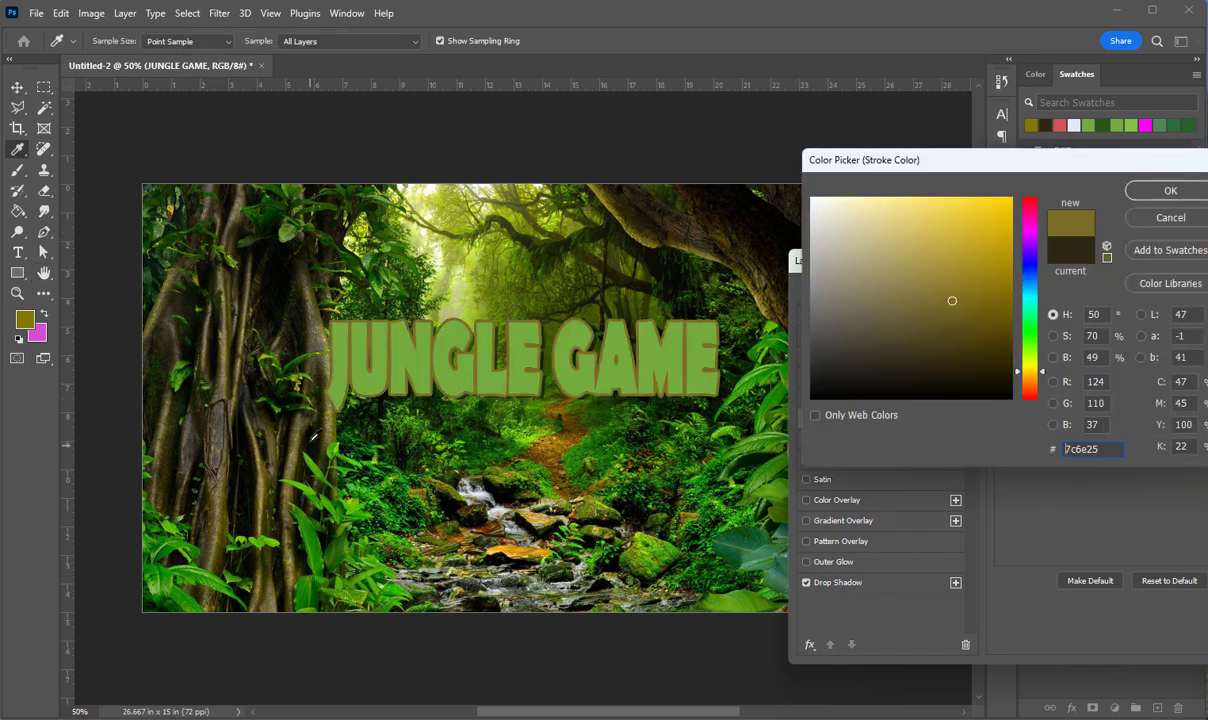
{"action": "left_click", "coordinate": [312, 438]}
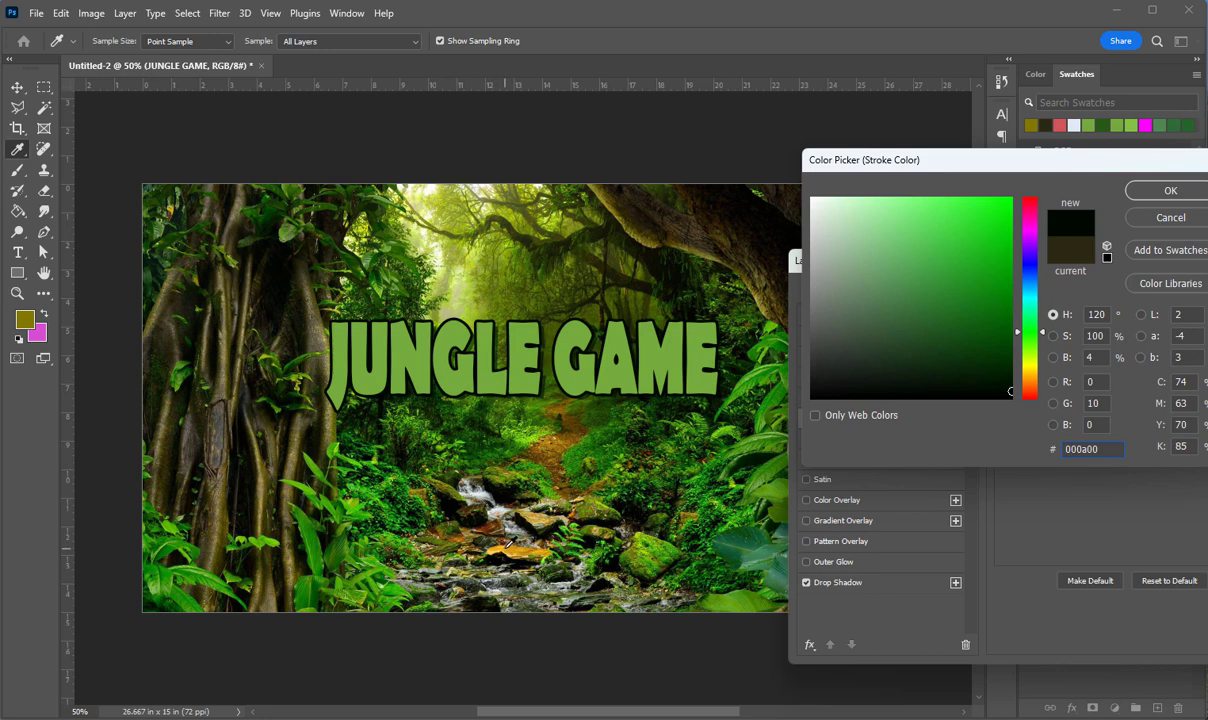
{"action": "left_click", "coordinate": [497, 556]}
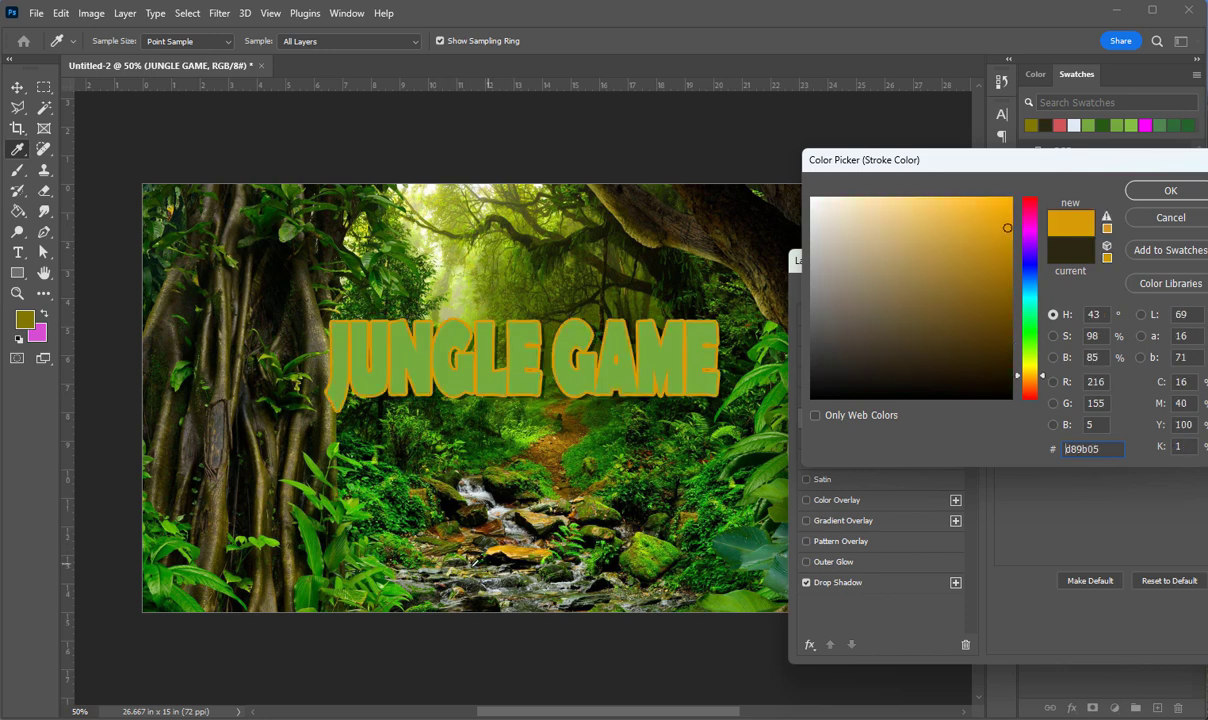
{"action": "left_click", "coordinate": [167, 471]}
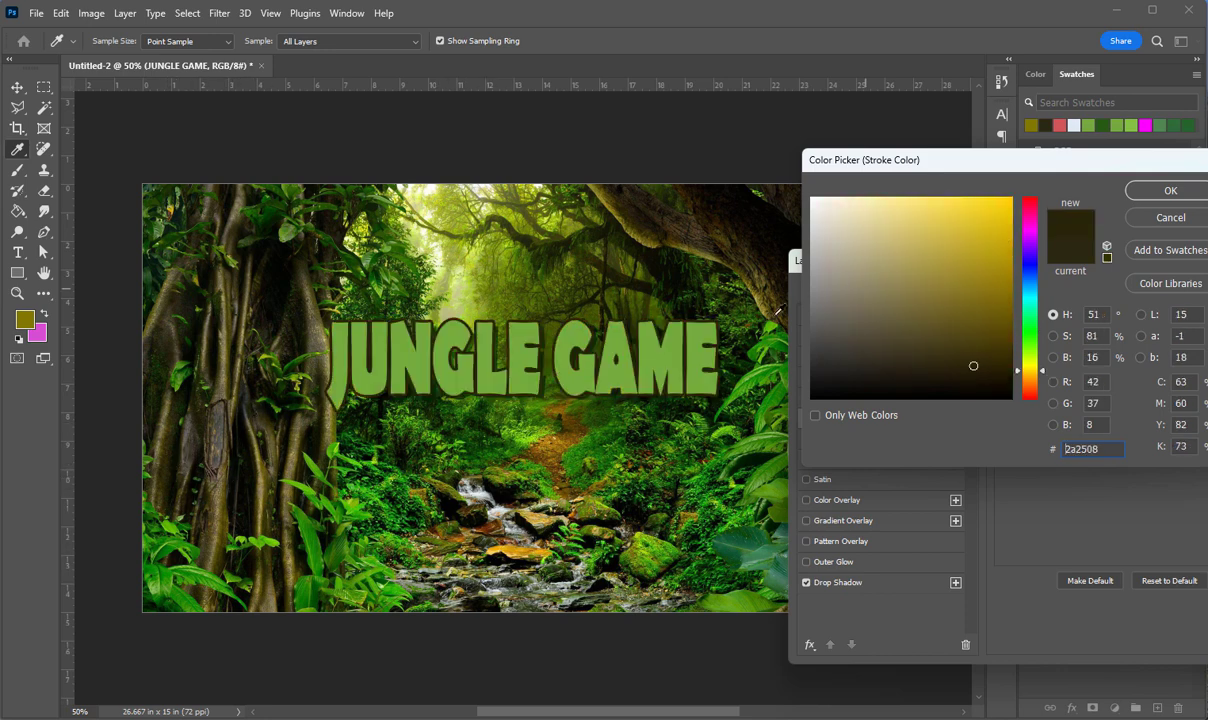
{"action": "left_click", "coordinate": [1164, 191]}
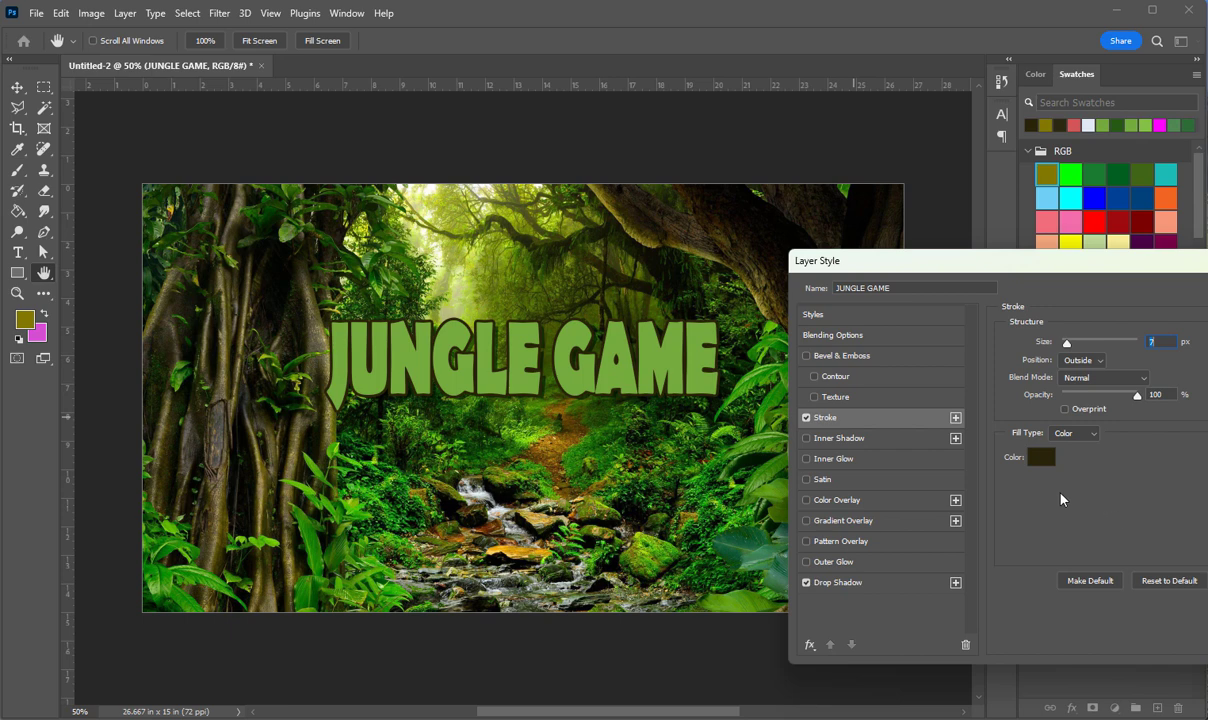
Try Bevel & Emboss on the title as Inner Bevel and as Outer Bevel with size 2 px, and disable the effect.
{"action": "left_click", "coordinate": [807, 356]}
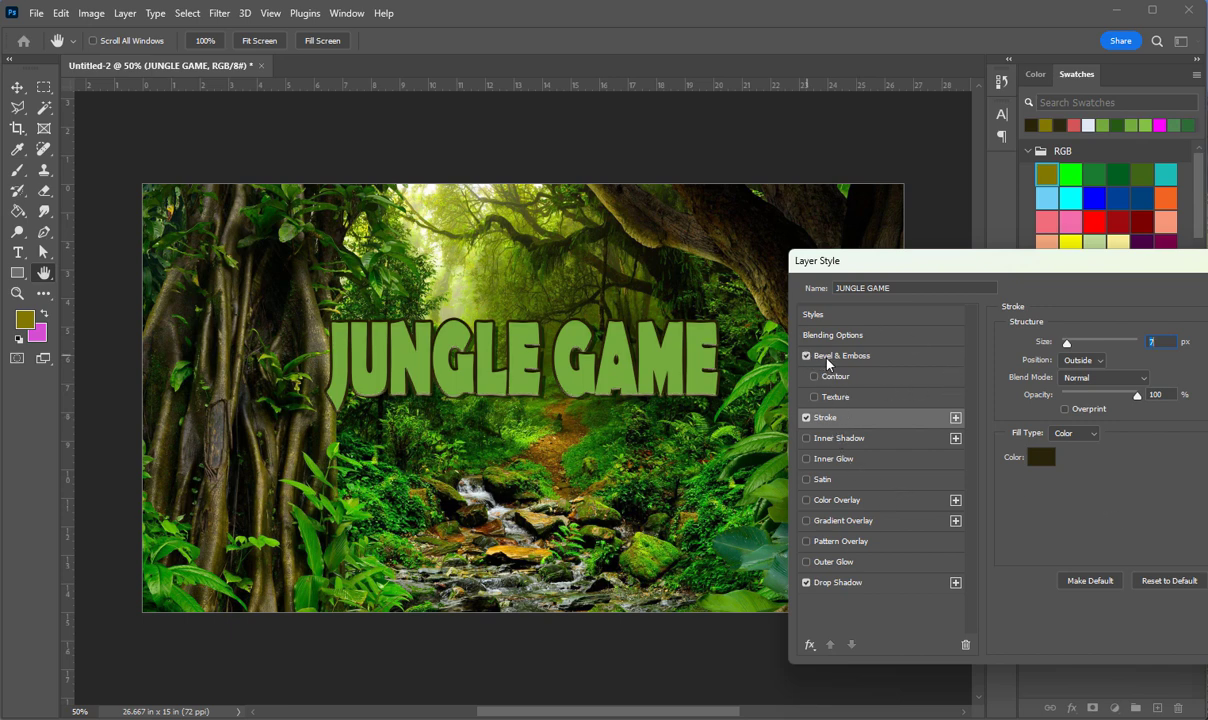
{"action": "left_click", "coordinate": [828, 360]}
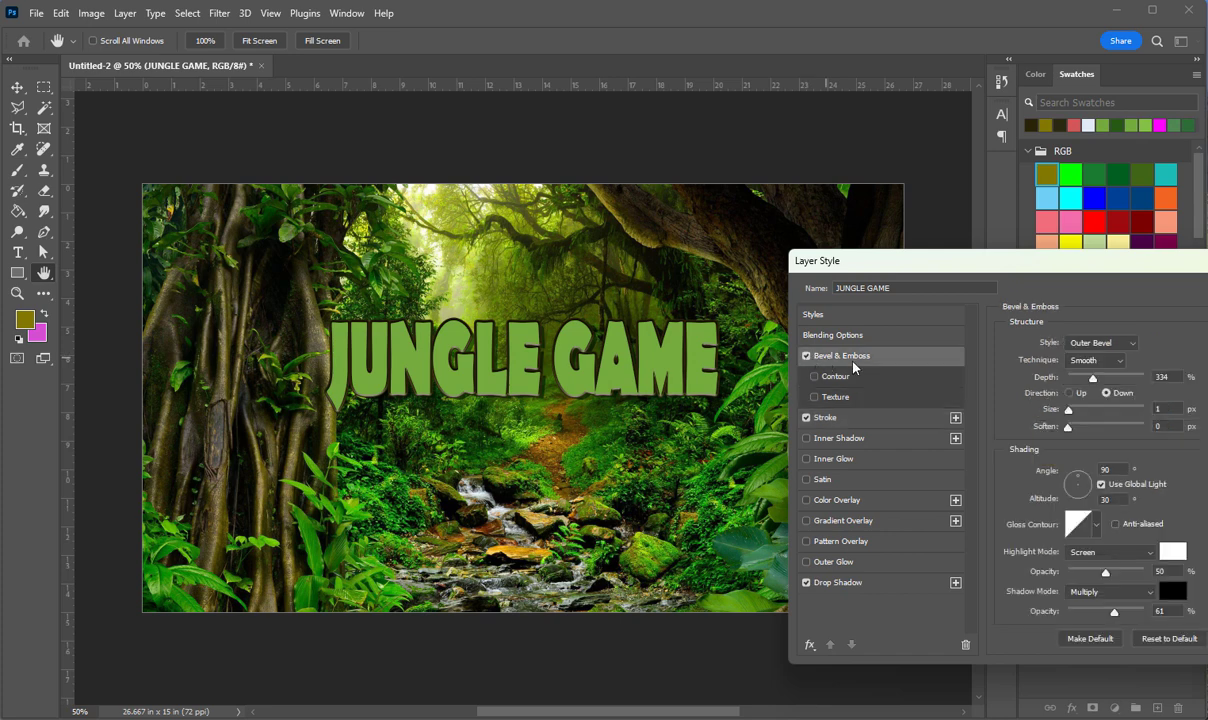
{"action": "left_click", "coordinate": [1095, 344]}
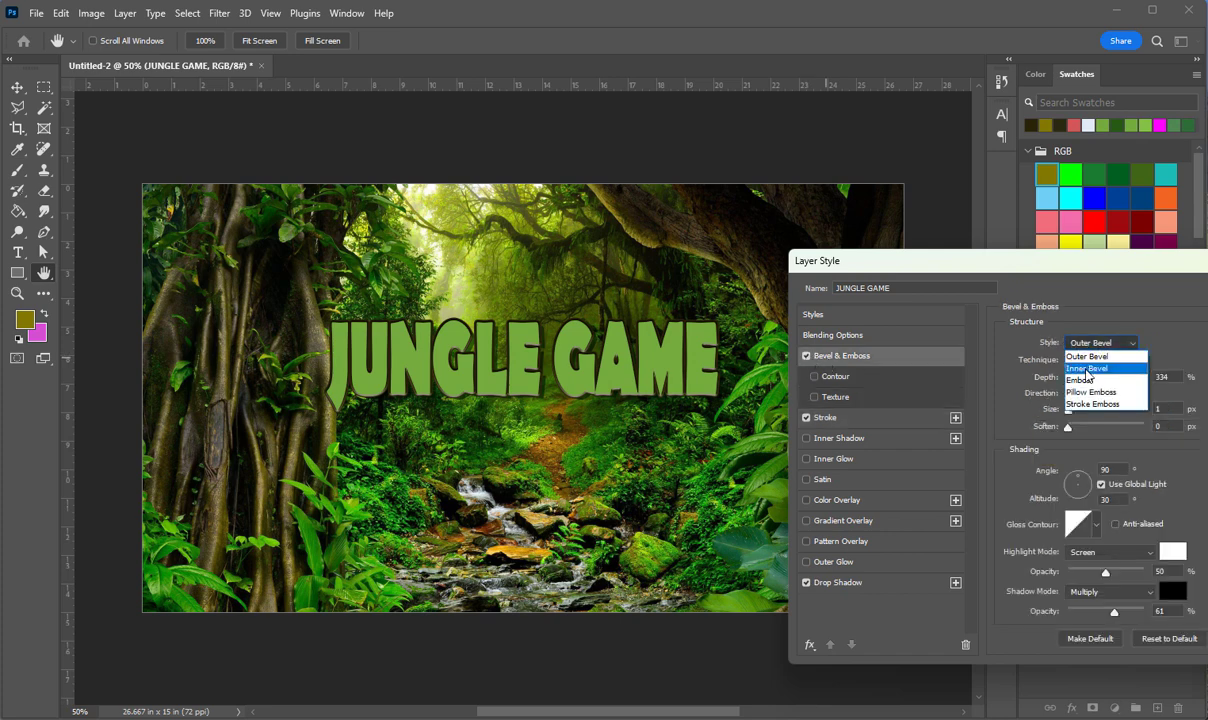
{"action": "left_click", "coordinate": [1087, 369]}
{"action": "left_click", "coordinate": [1100, 343]}
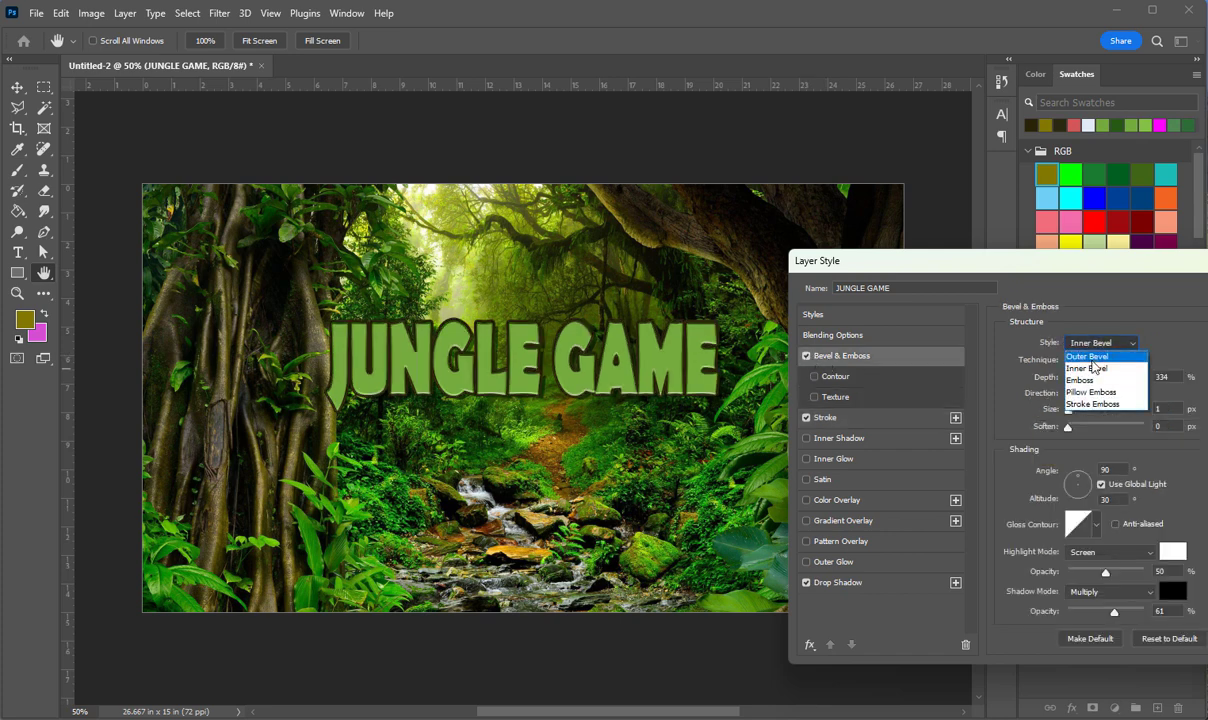
{"action": "left_click", "coordinate": [1088, 356]}
{"action": "left_click_drag", "start_coordinate": [1068, 410], "coordinate": [1073, 411]}
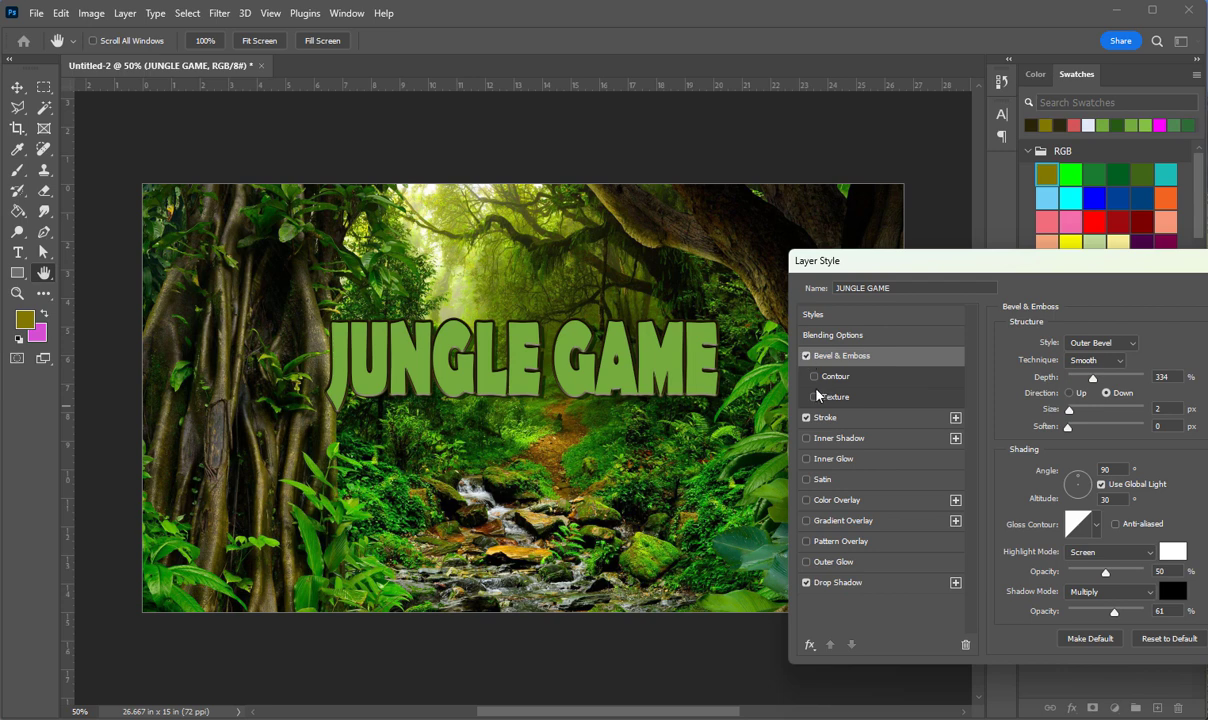
{"action": "left_click", "coordinate": [806, 356]}
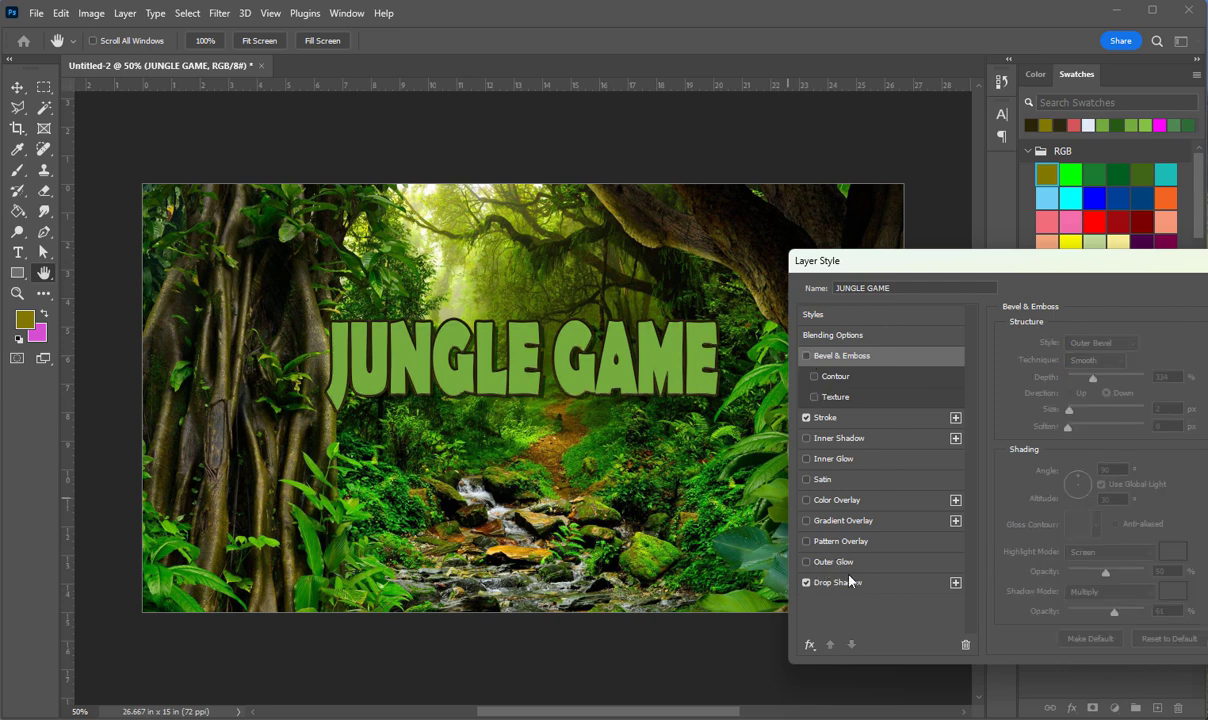
Add the red-to-pink linear gradient overlay to the title, set its angle to 90°, and apply the layer style.
{"action": "left_click", "coordinate": [806, 521]}
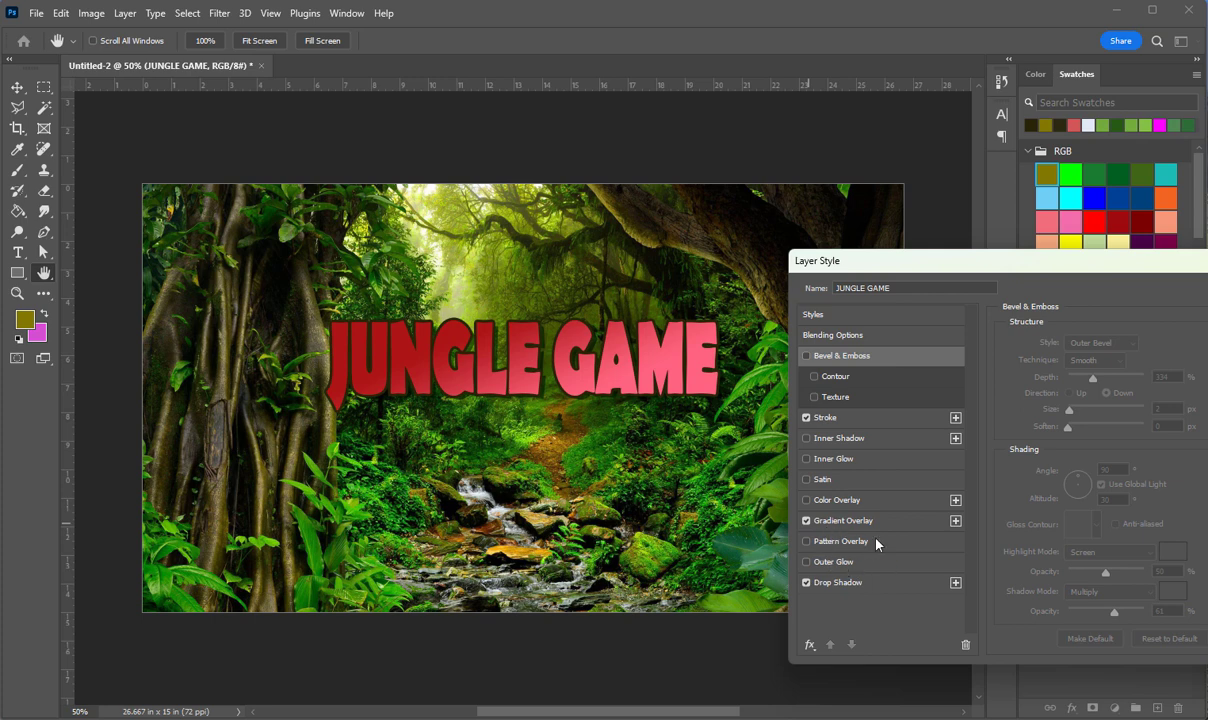
{"action": "left_click", "coordinate": [850, 521]}
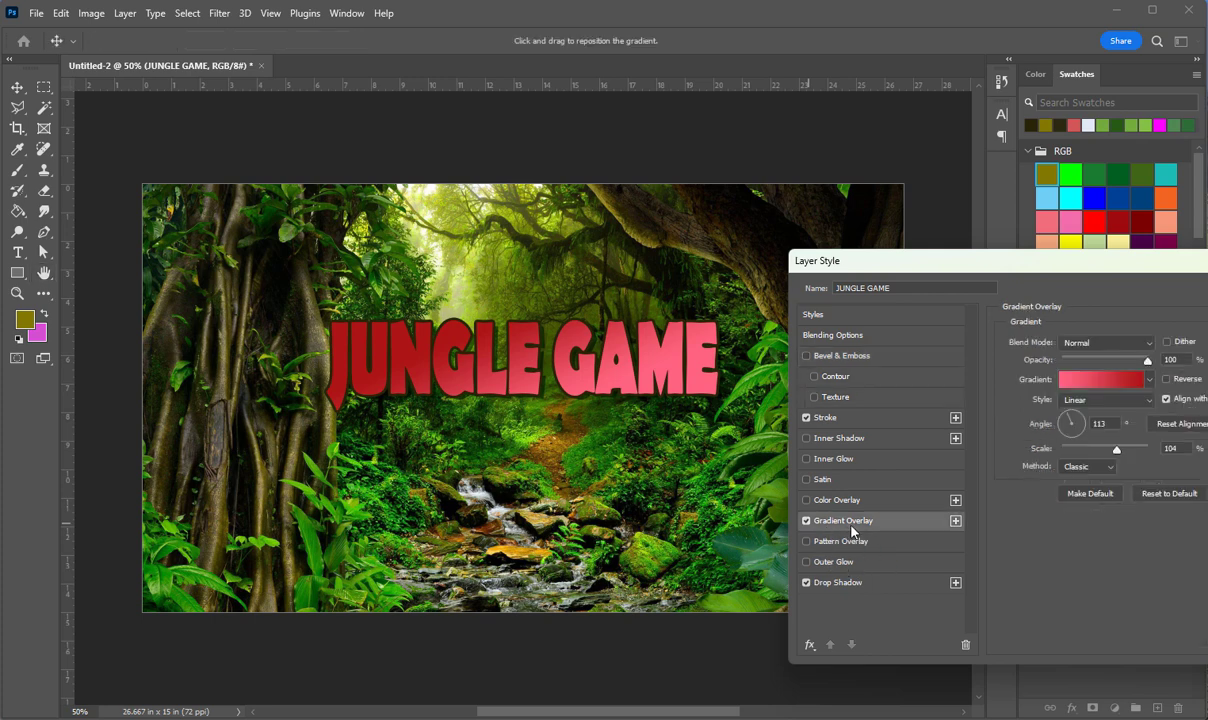
{"action": "left_click", "coordinate": [1074, 426]}
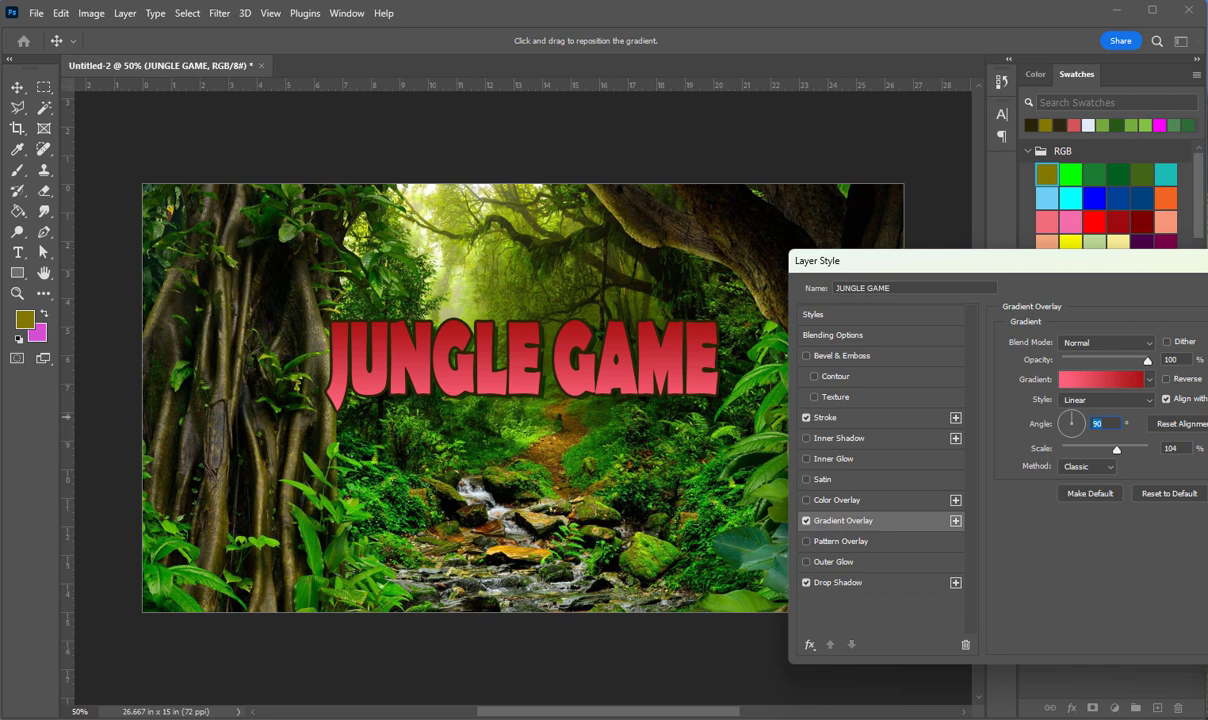
{"action": "key", "text": "Return"}
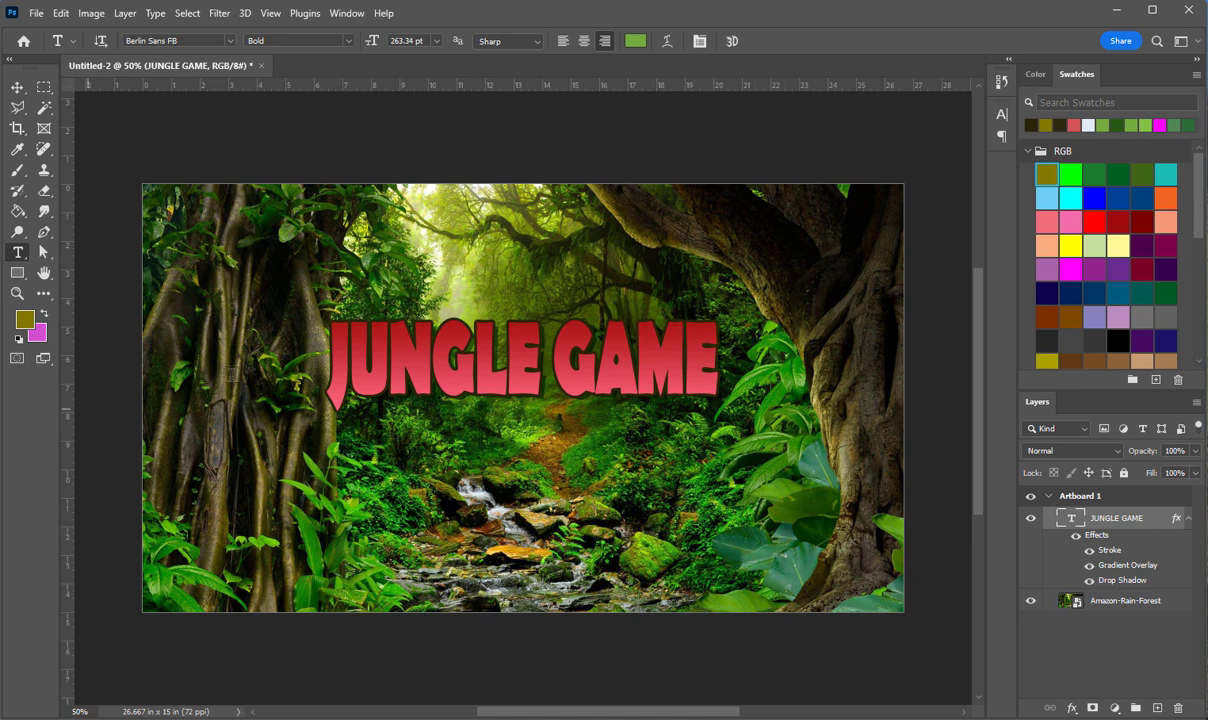
Try the Cutout effect on the Amazon-Rain-Forest layer with altered edge simplicity and minimum edge fidelity, and undo the filter.
{"action": "left_click", "coordinate": [1122, 601]}
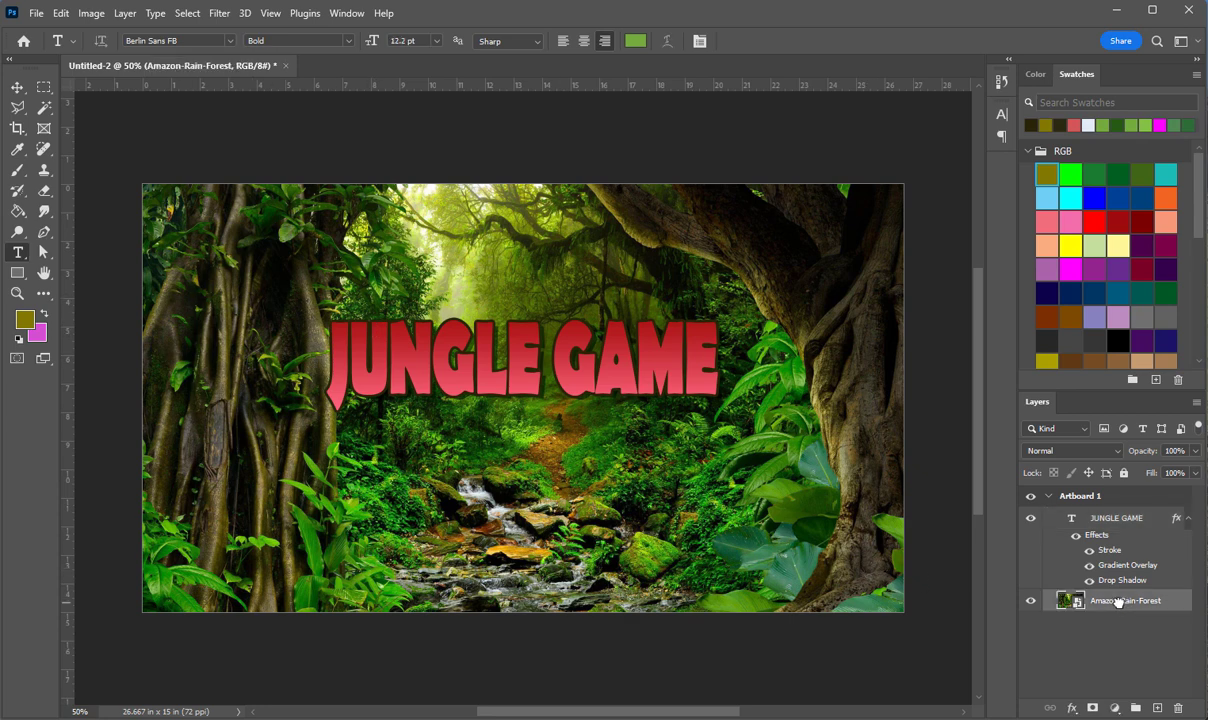
{"action": "left_click", "coordinate": [222, 19]}
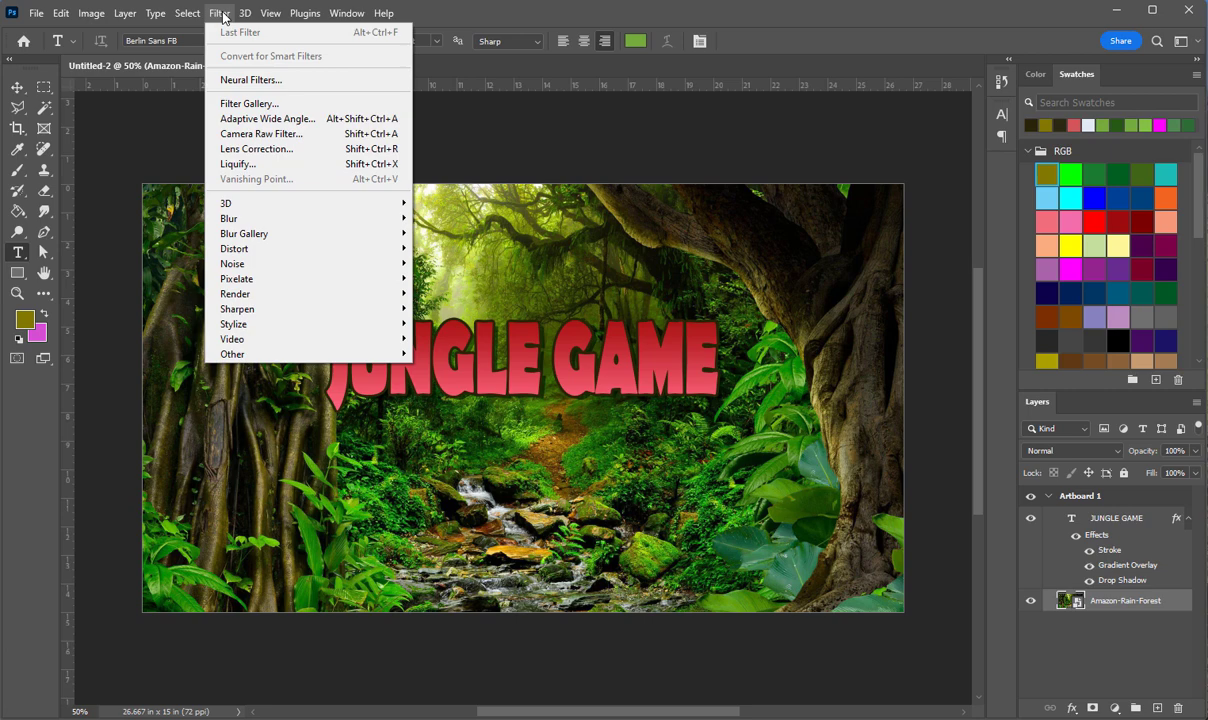
{"action": "left_click", "coordinate": [281, 110]}
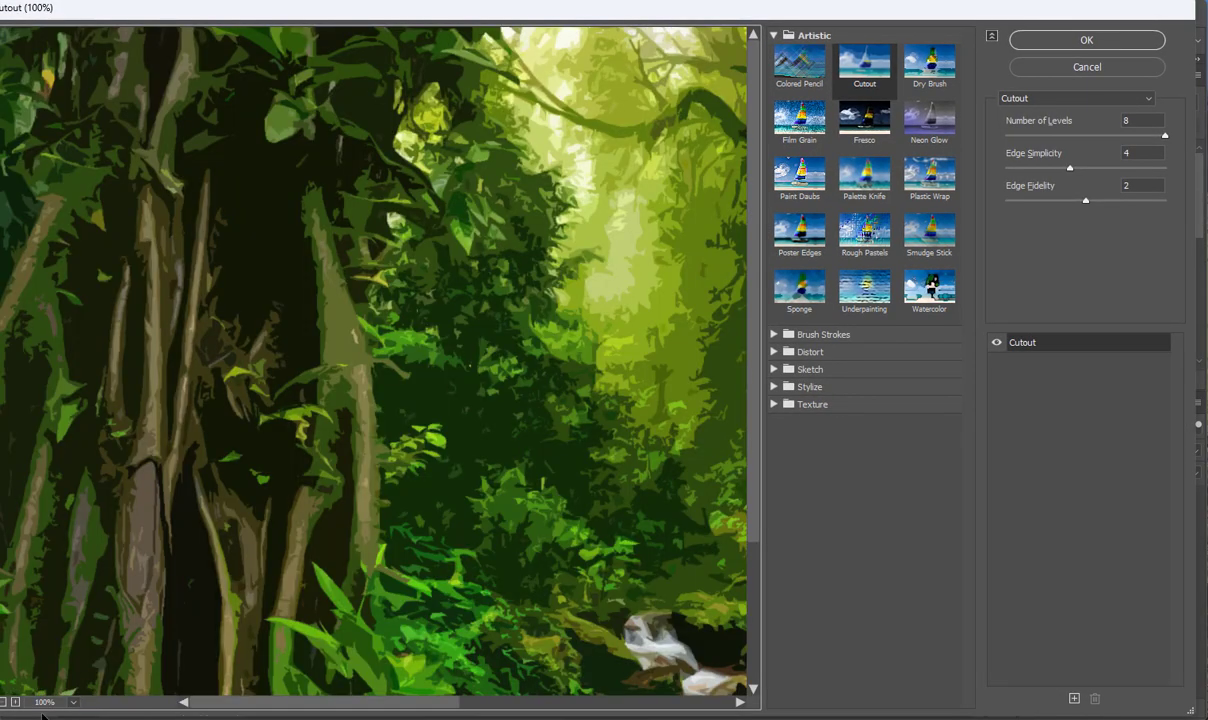
{"action": "left_click", "coordinate": [75, 706]}
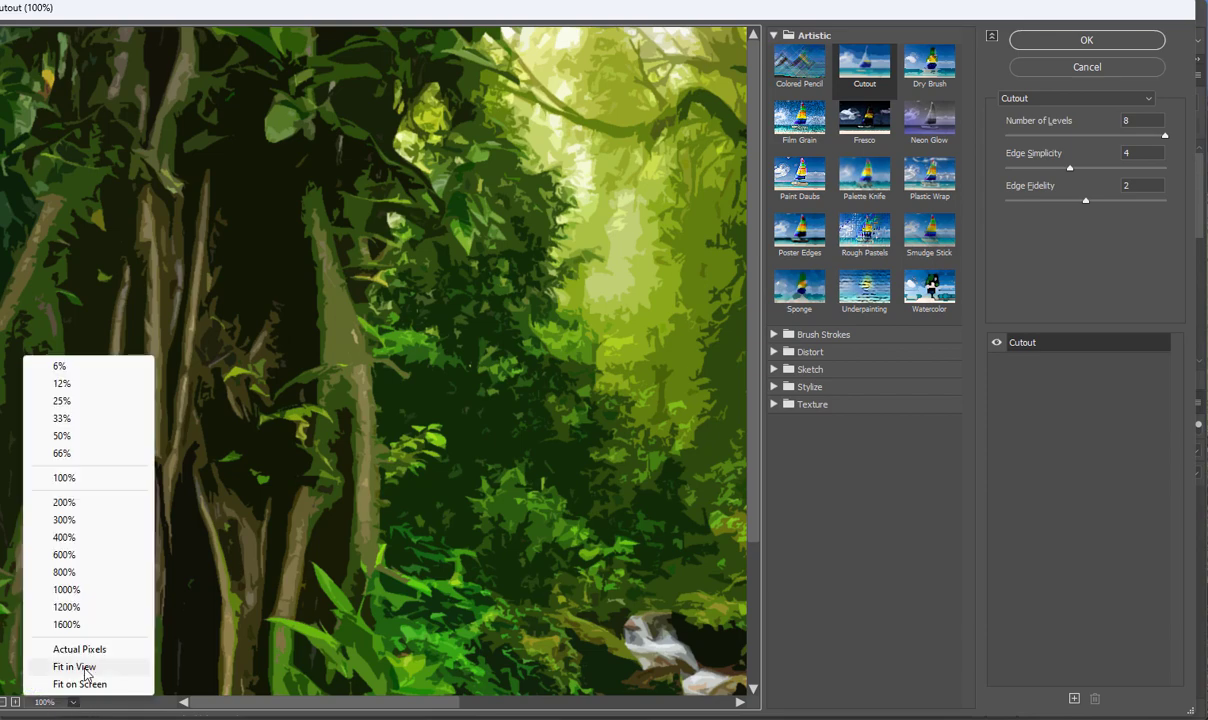
{"action": "left_click", "coordinate": [87, 686]}
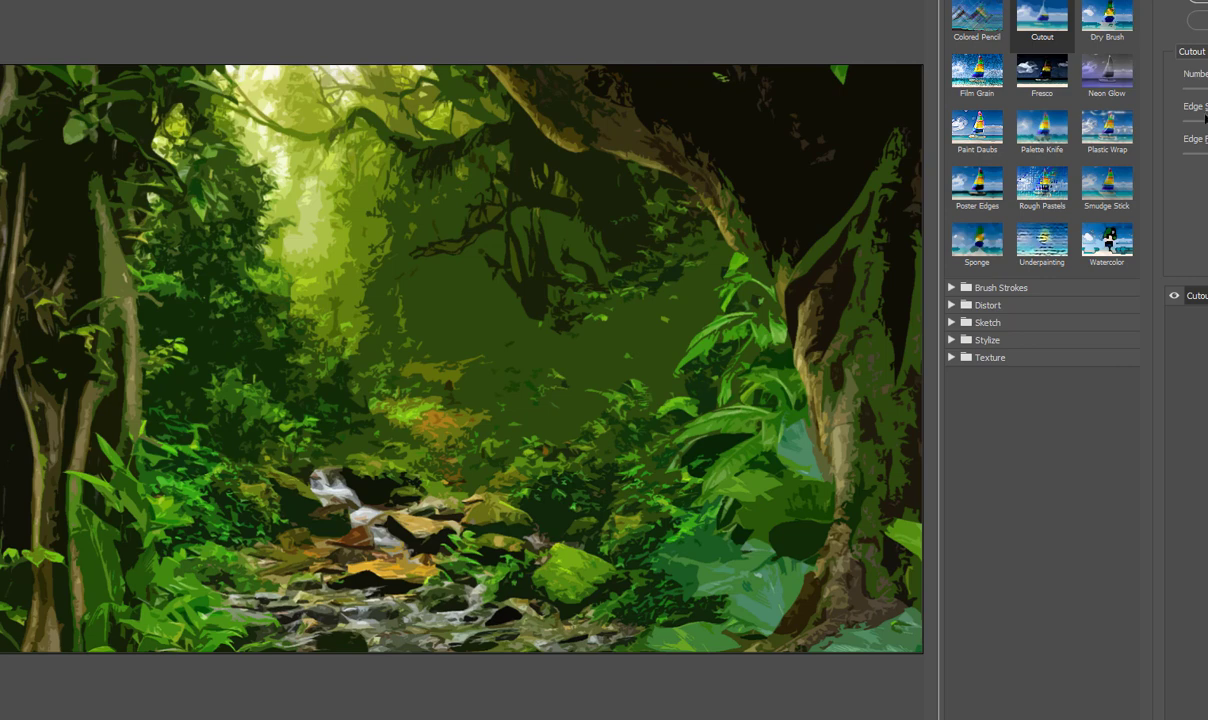
{"action": "left_click", "coordinate": [1203, 122]}
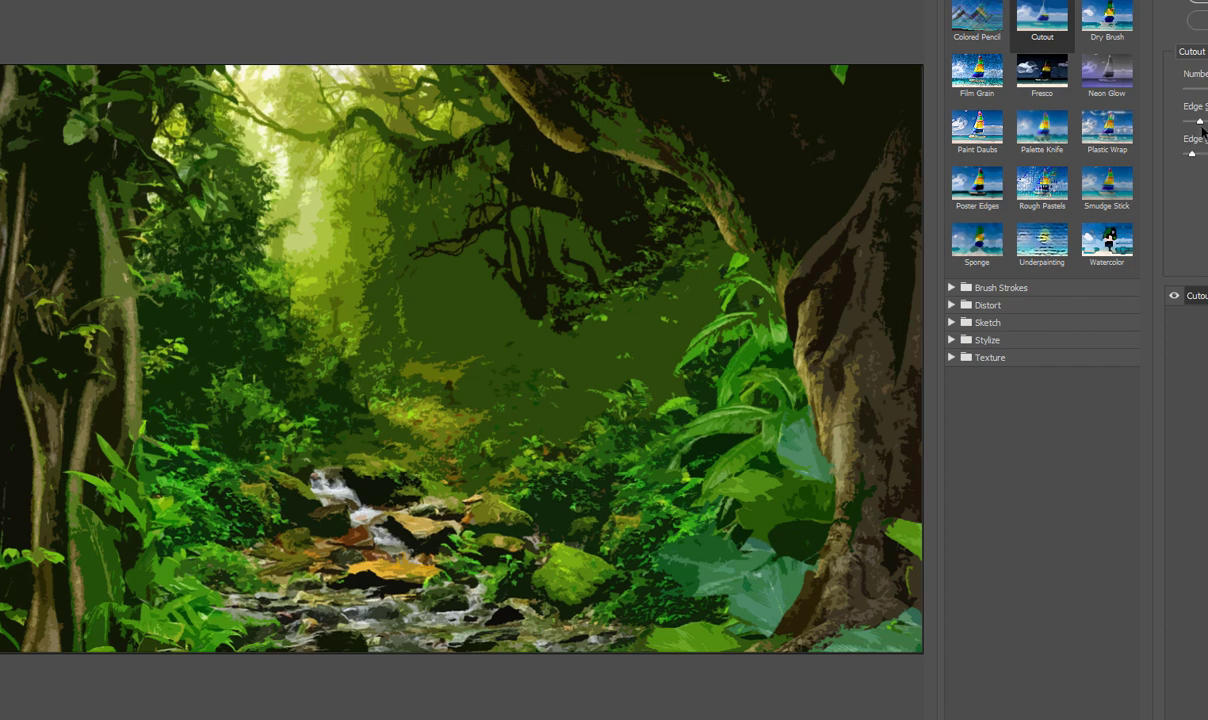
{"action": "left_click_drag", "start_coordinate": [1195, 158], "coordinate": [1179, 157]}
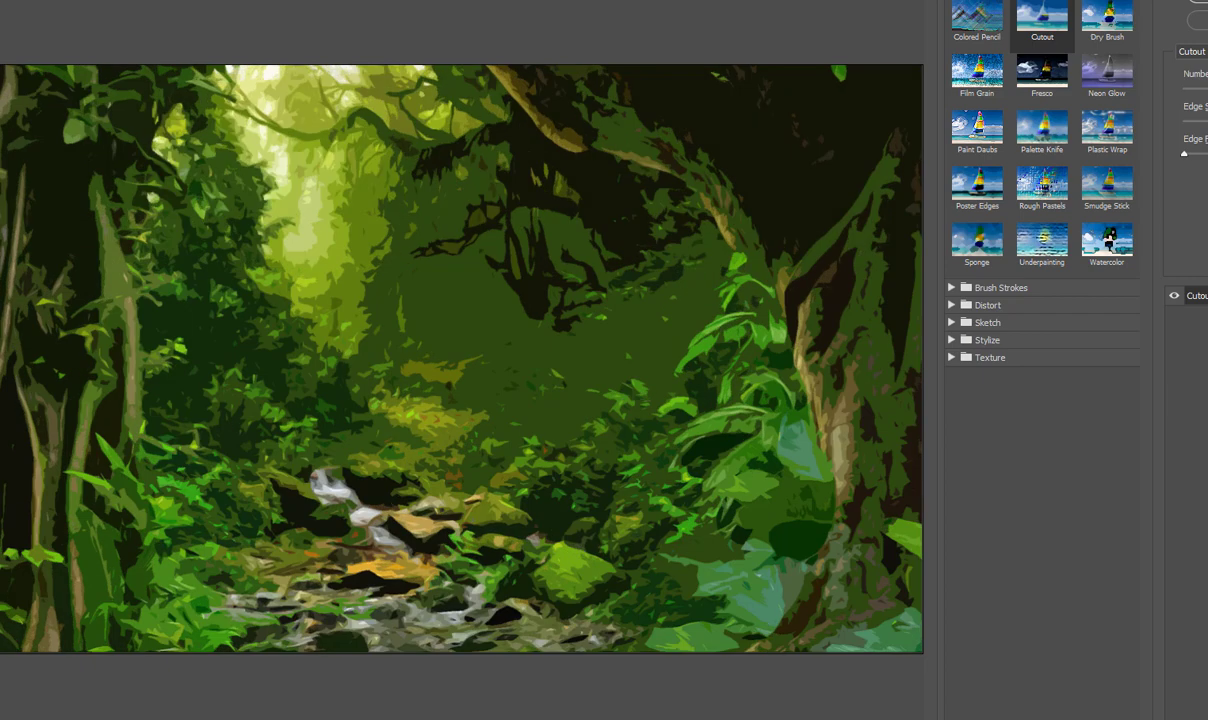
{"action": "left_click_drag", "start_coordinate": [1184, 121], "coordinate": [1207, 121]}
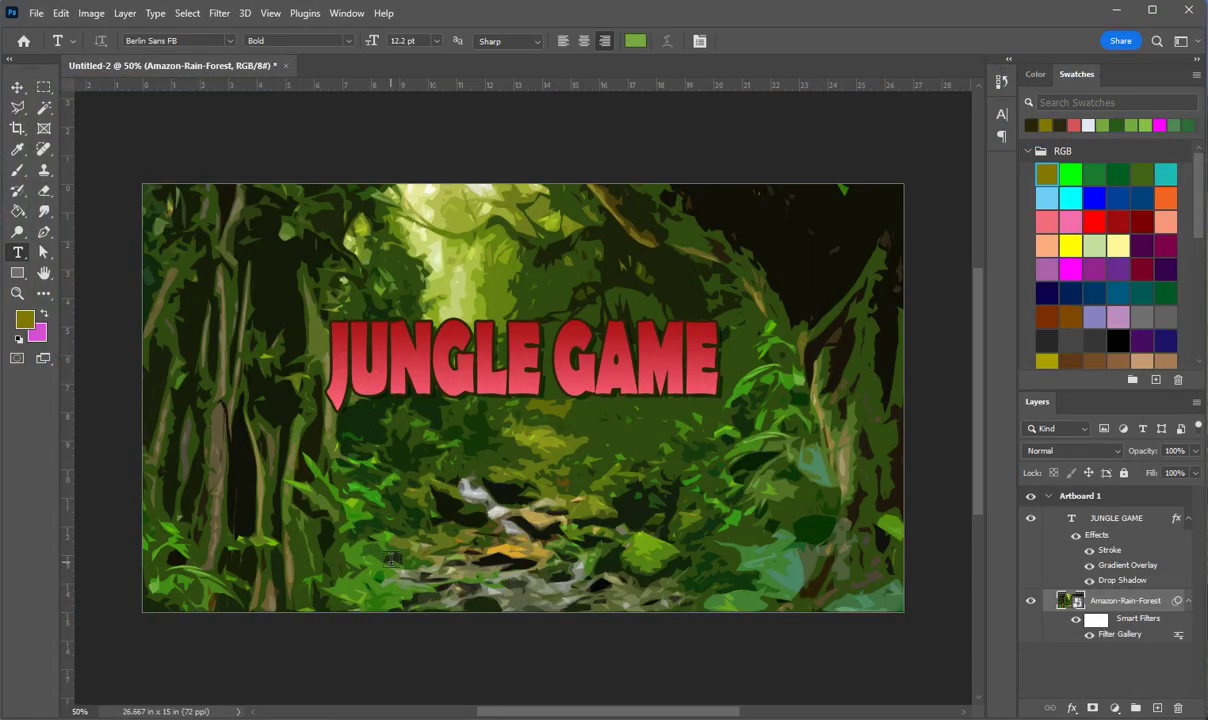
{"action": "key", "text": "ctrl+z"}
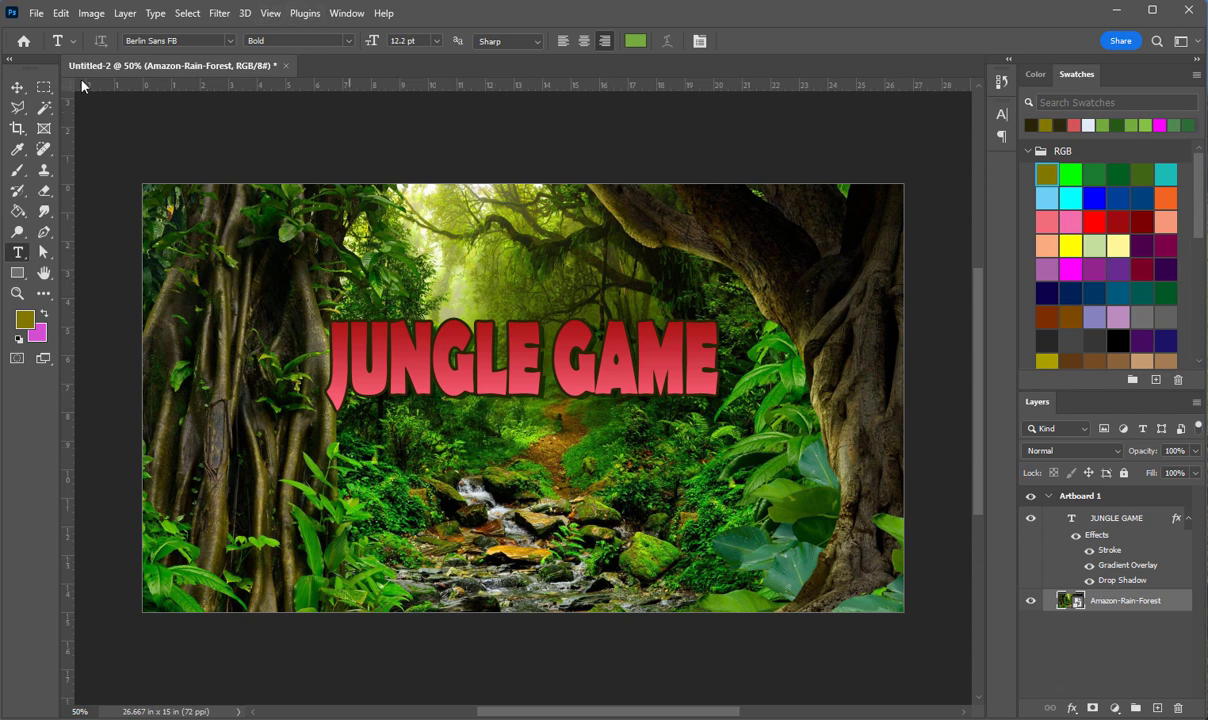
Reopen the Filter Gallery on the forest layer and try Dry Brush, Film Grain, Fresco, Neon Glow, Paint Daubs and Palette Knife.
{"action": "left_click", "coordinate": [218, 13]}
{"action": "left_click", "coordinate": [239, 34]}
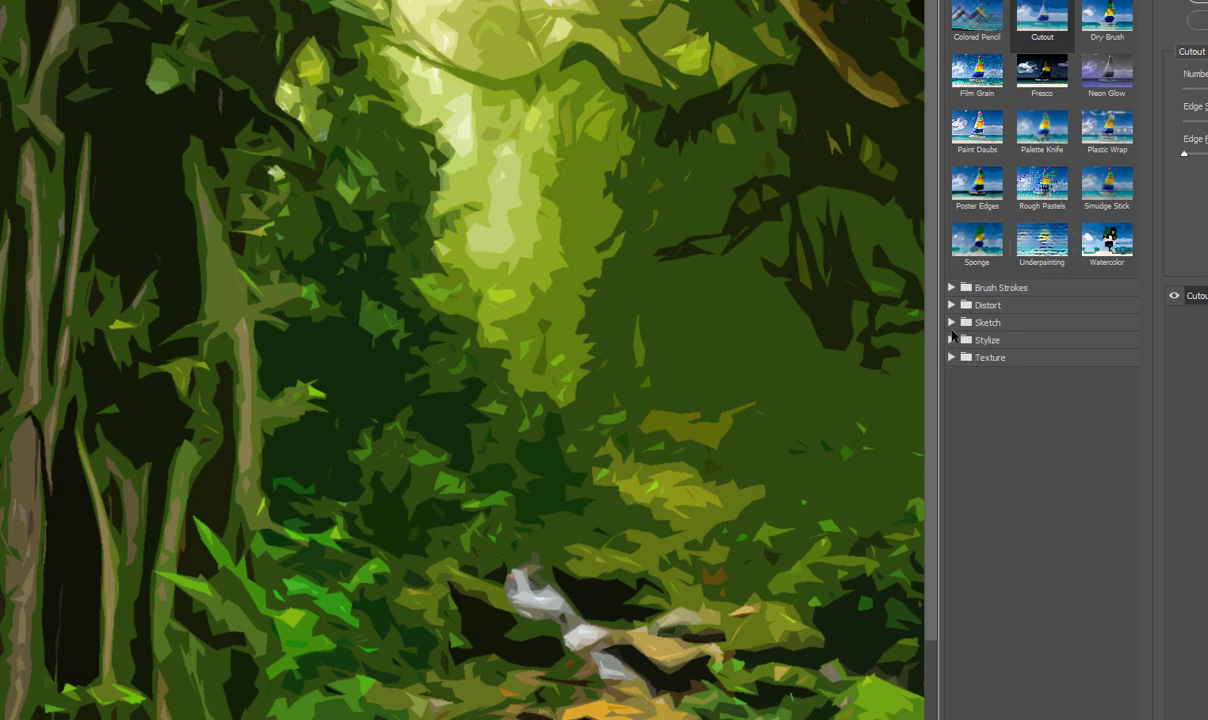
{"action": "left_click", "coordinate": [950, 289]}
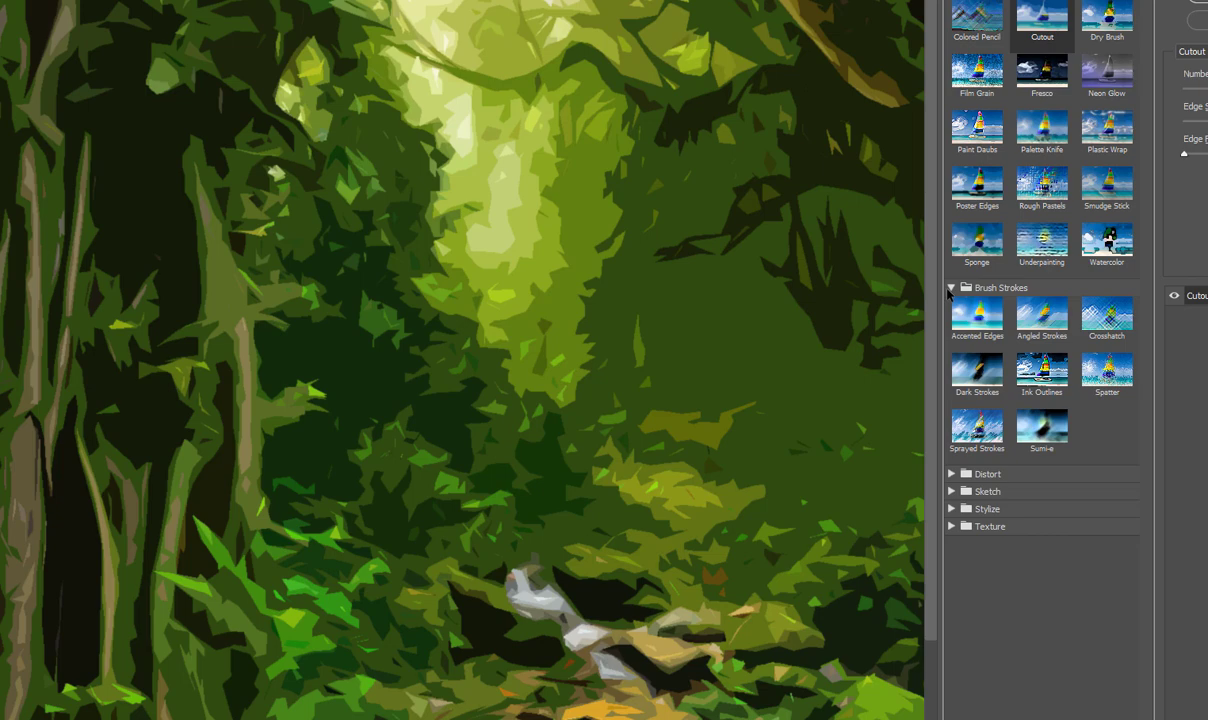
{"action": "left_click", "coordinate": [950, 289]}
{"action": "left_click", "coordinate": [1106, 17]}
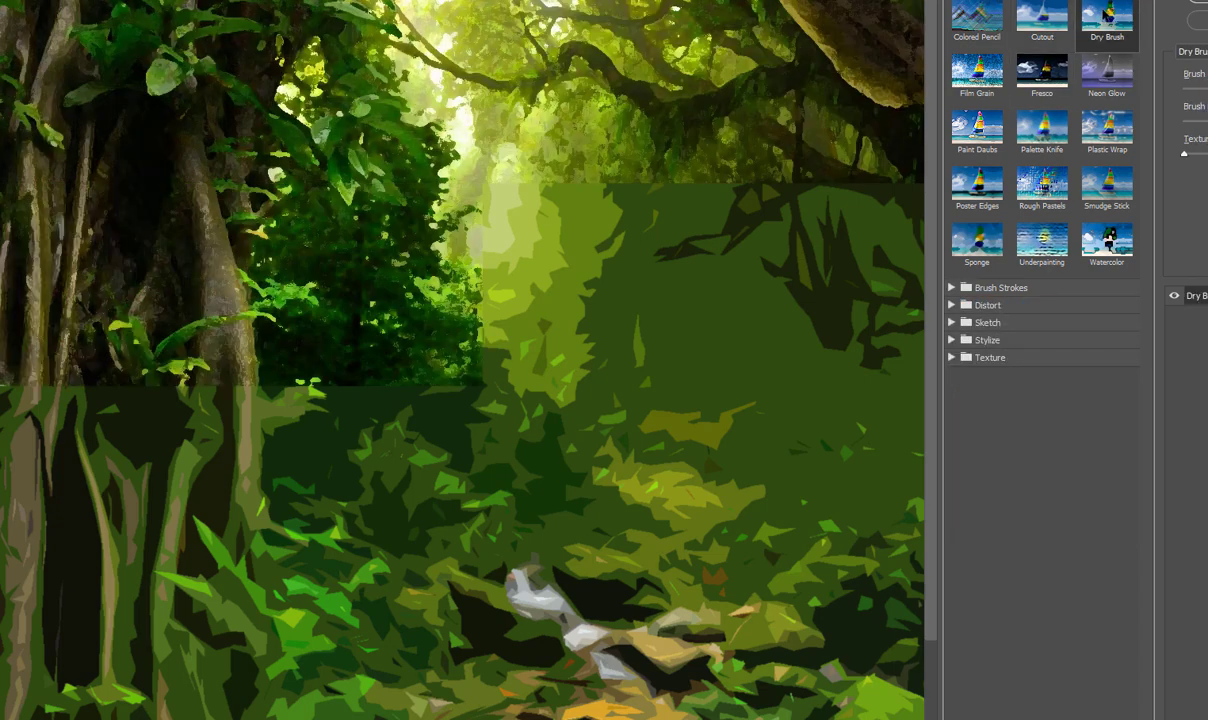
{"action": "left_click", "coordinate": [977, 72]}
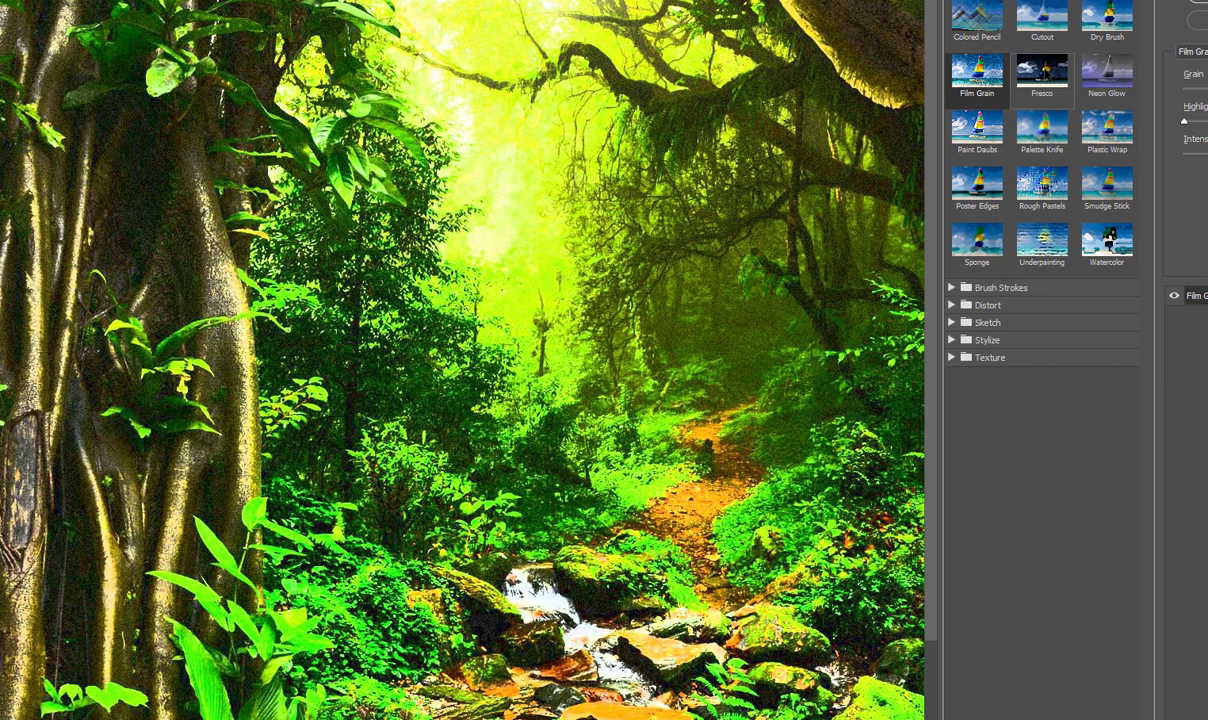
{"action": "left_click", "coordinate": [1042, 72]}
{"action": "left_click", "coordinate": [1107, 72]}
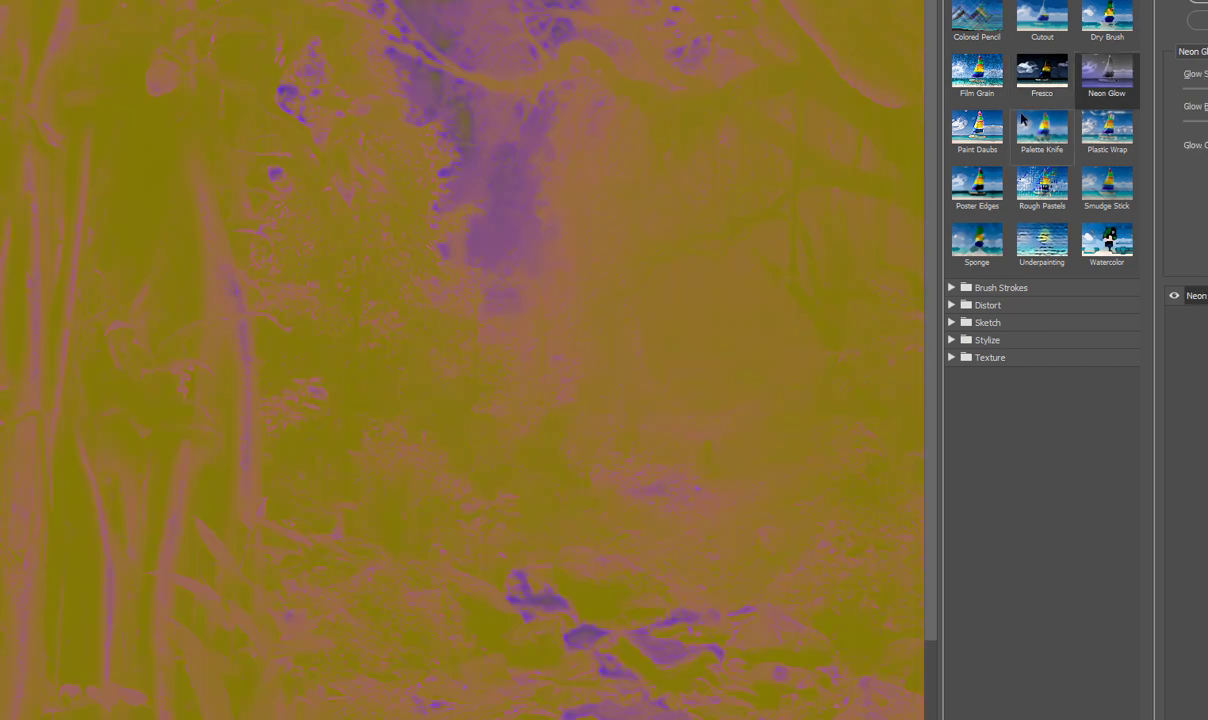
{"action": "left_click", "coordinate": [977, 128]}
{"action": "left_click", "coordinate": [1043, 131]}
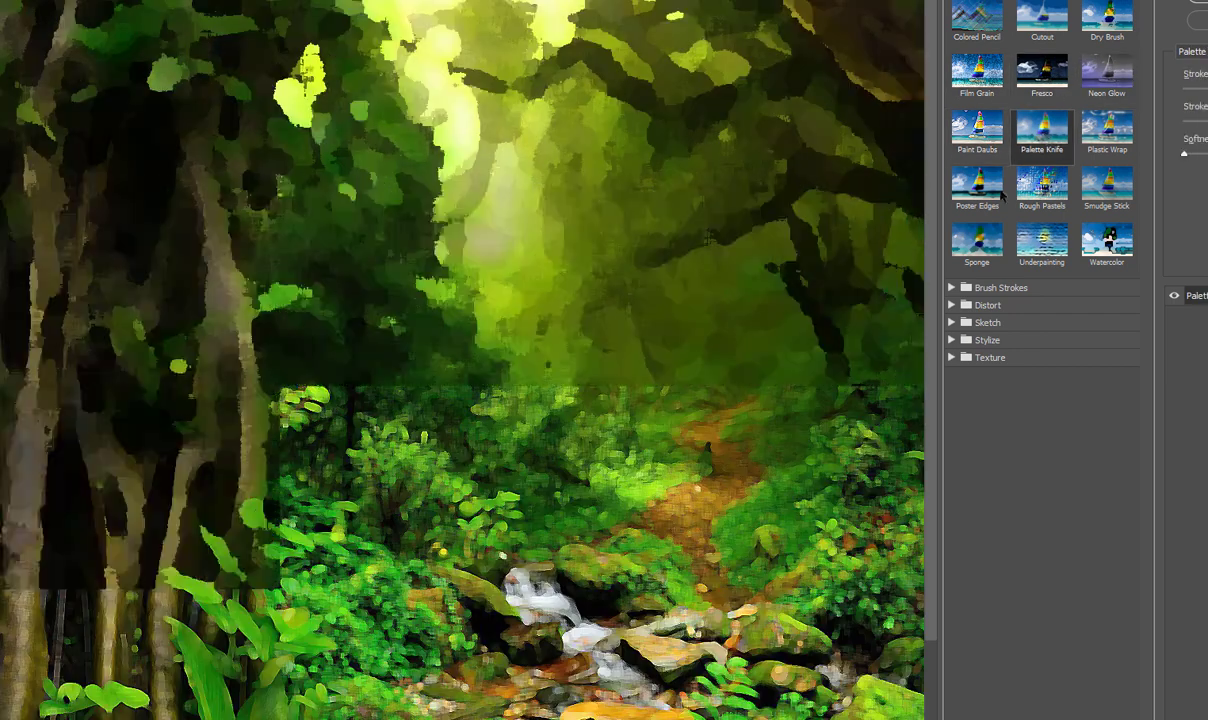
Expand the Texture, Stylize, Sketch, Distort and Brush Strokes categories to examine their available filters.
{"action": "left_click", "coordinate": [951, 358]}
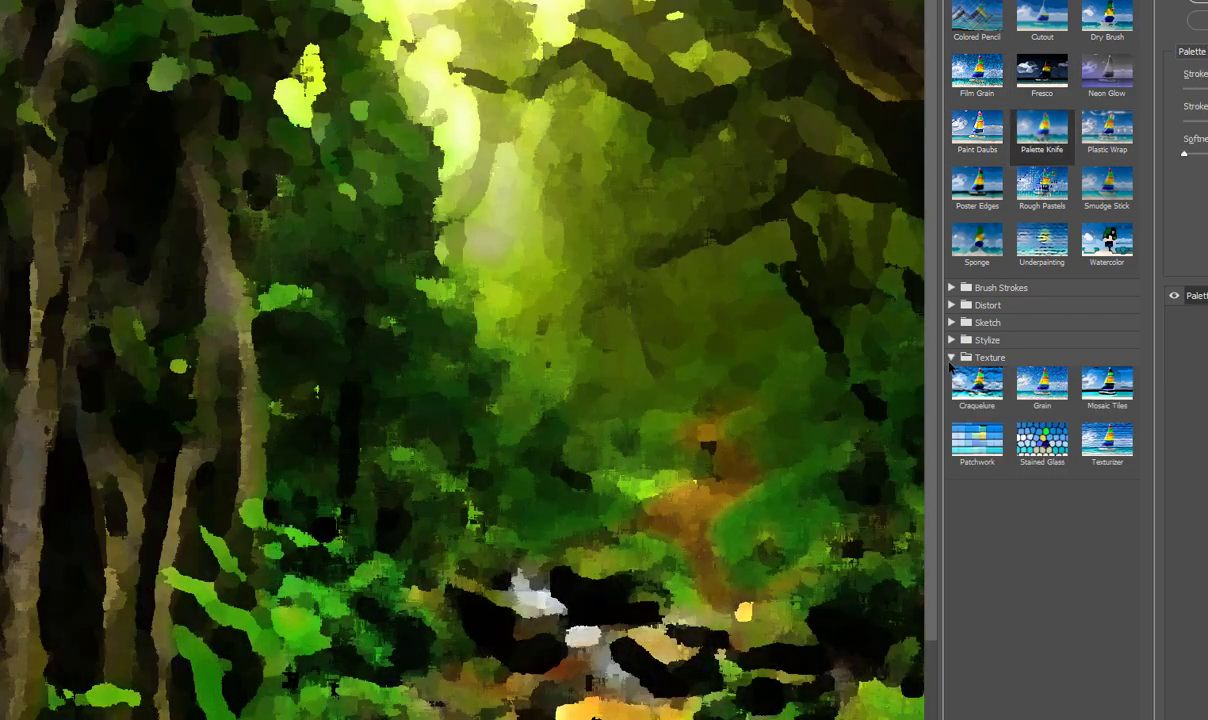
{"action": "left_click", "coordinate": [951, 341]}
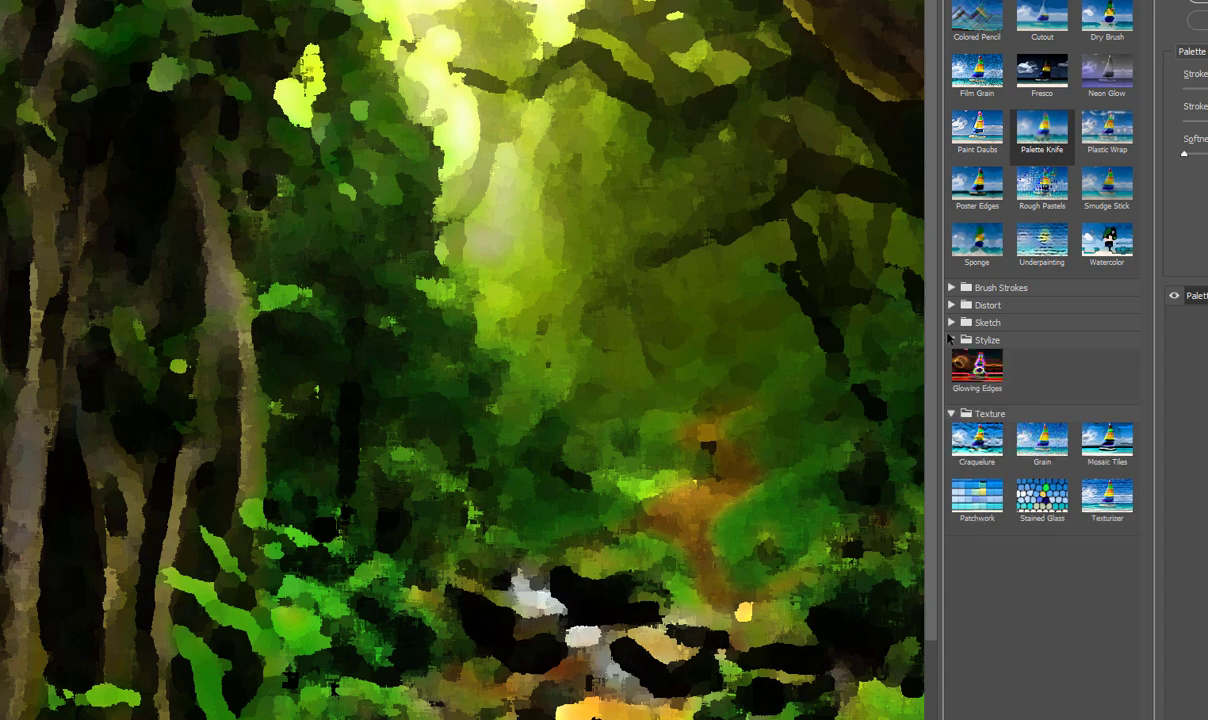
{"action": "left_click", "coordinate": [953, 322]}
{"action": "left_click", "coordinate": [951, 305]}
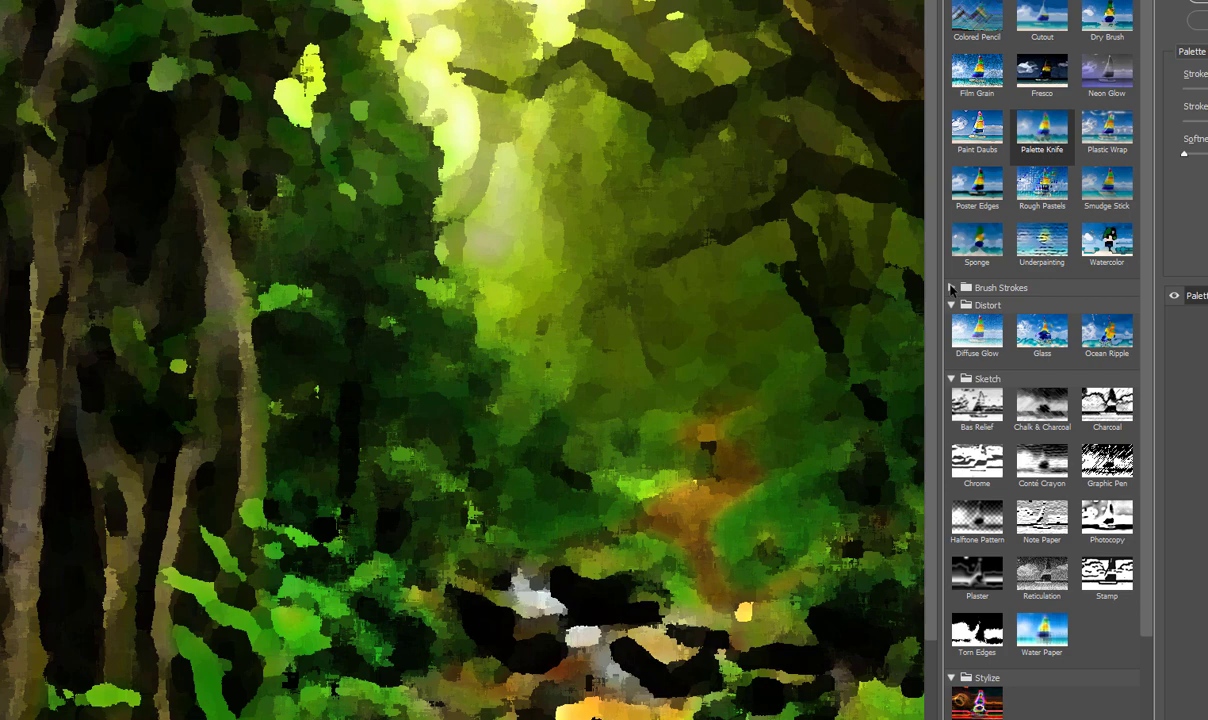
{"action": "left_click", "coordinate": [952, 288]}
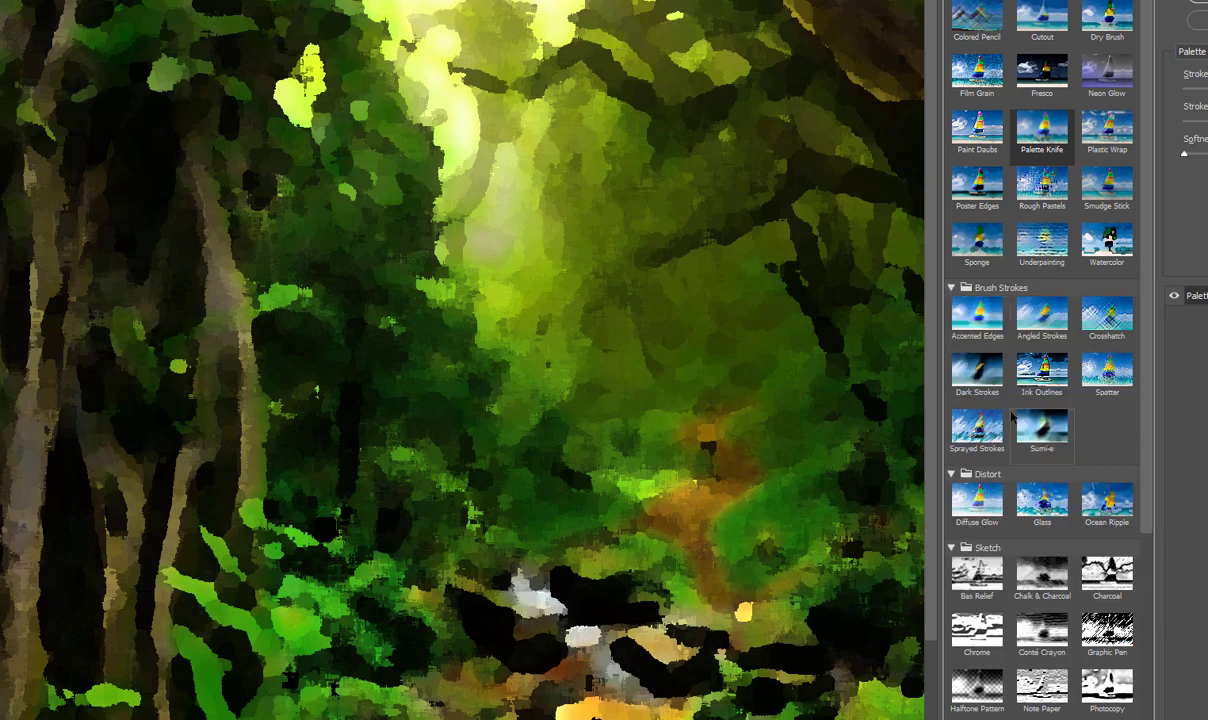
Try the Angled Strokes, Spatter, Sumi-e and Accented Edges effects on the forest layer.
{"action": "left_click", "coordinate": [1007, 327]}
{"action": "left_click", "coordinate": [1042, 316]}
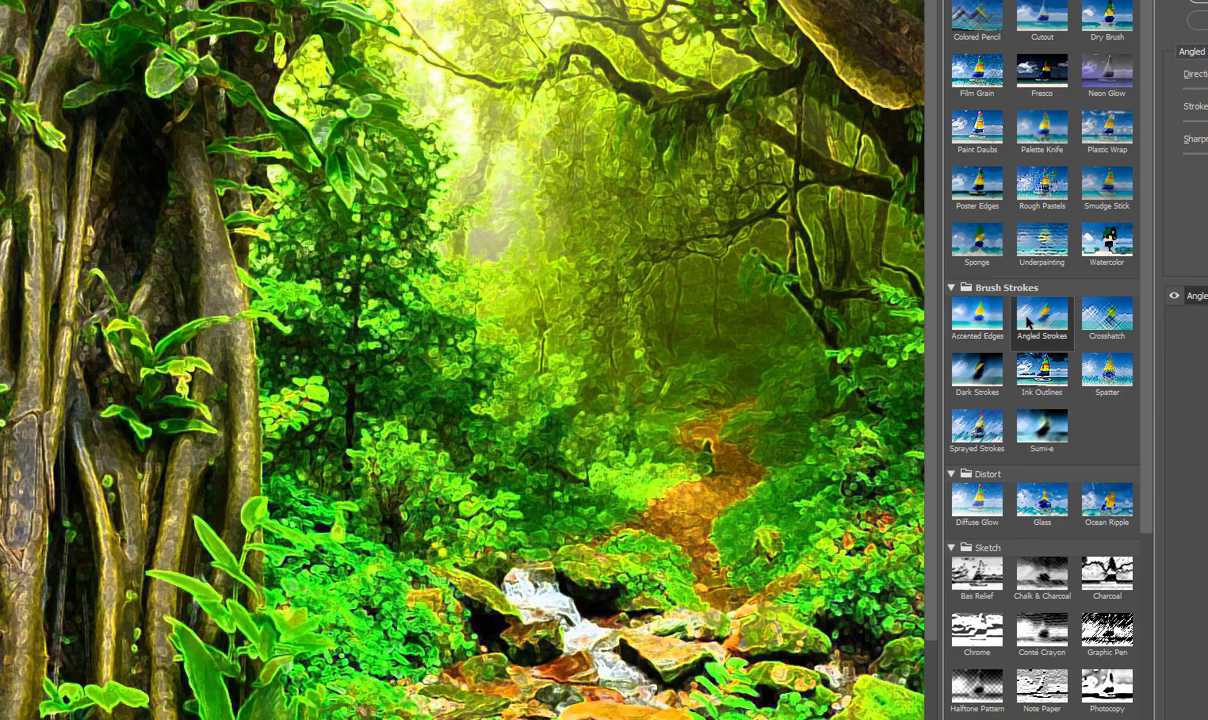
{"action": "left_click", "coordinate": [1109, 369]}
{"action": "left_click", "coordinate": [1054, 424]}
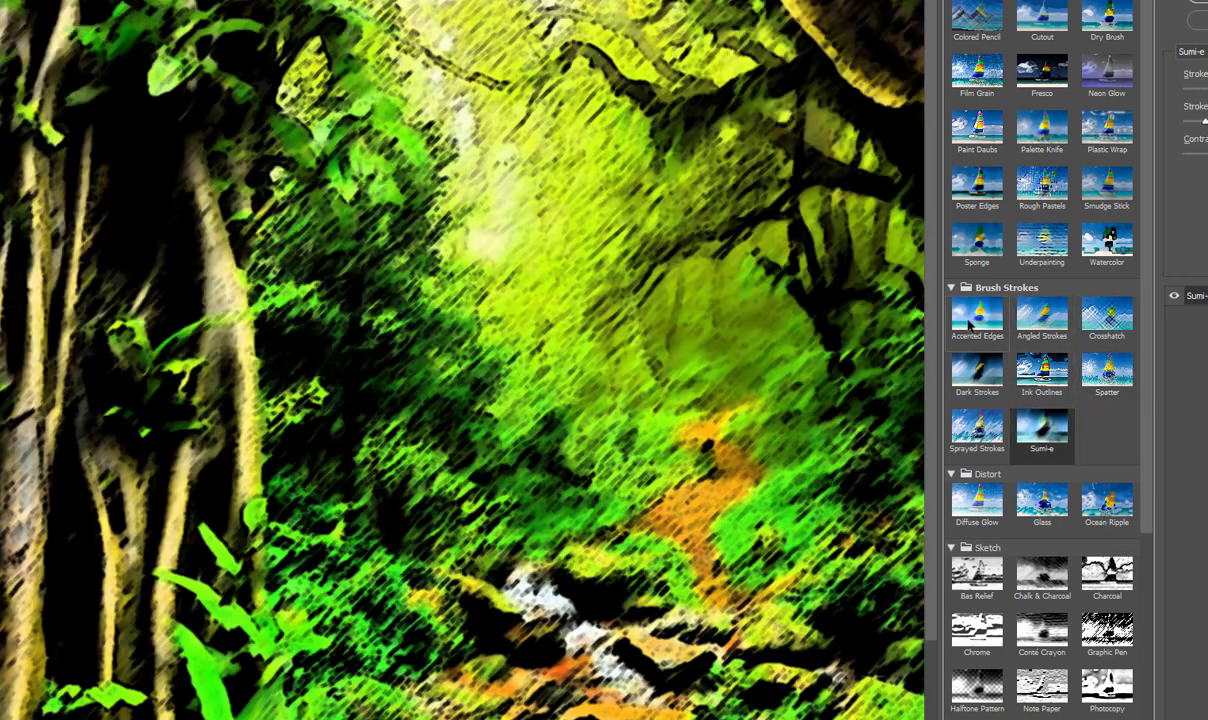
{"action": "left_click", "coordinate": [969, 326]}
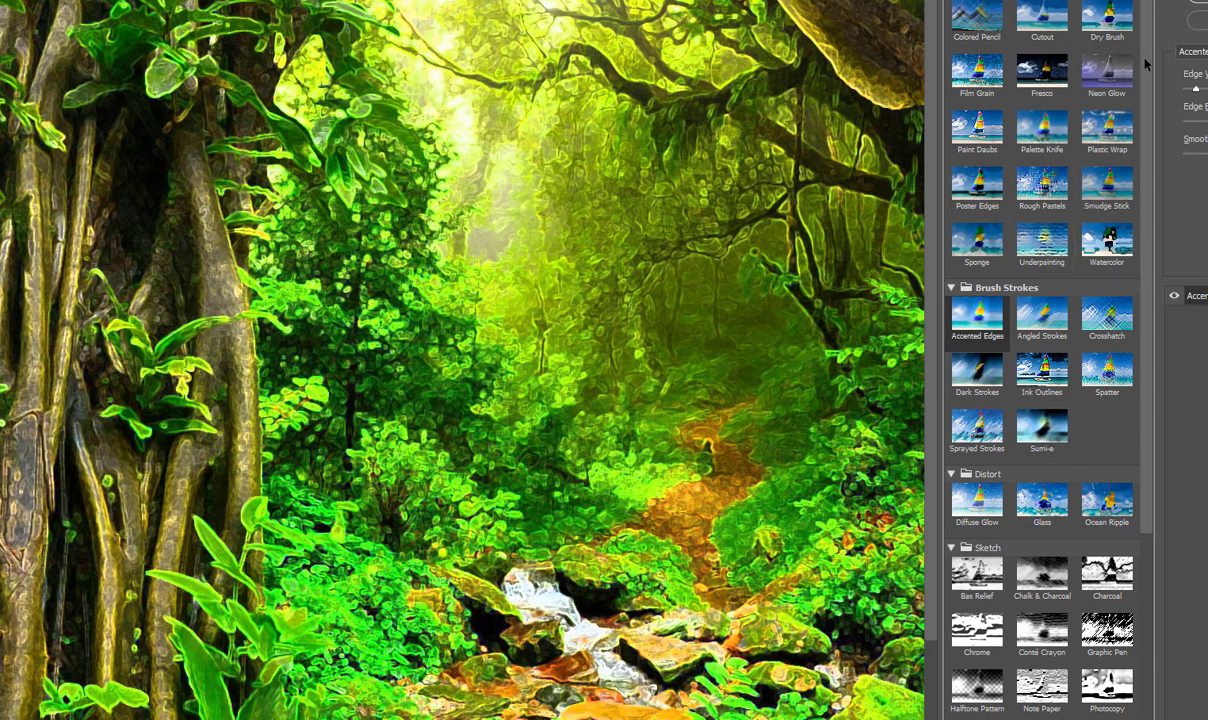
Apply the Cutout effect to the forest layer with a raised edge fidelity.
{"action": "left_click", "coordinate": [1042, 18]}
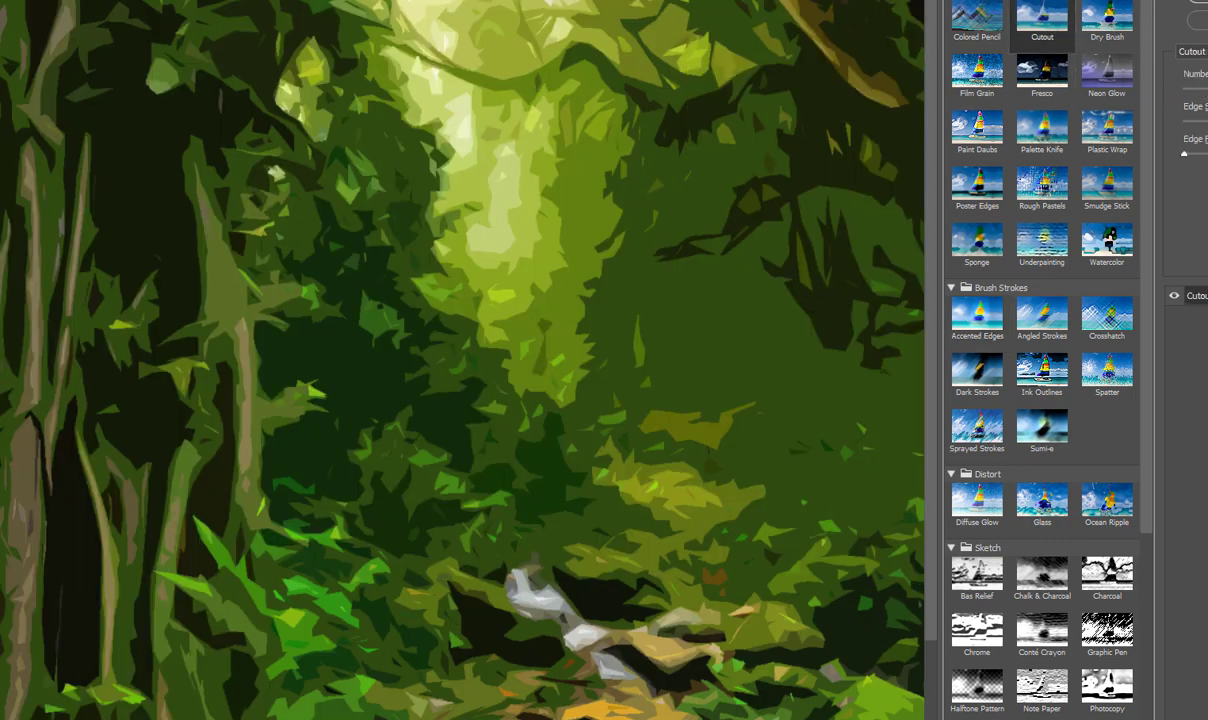
{"action": "left_click_drag", "start_coordinate": [1207, 121], "coordinate": [1207, 155]}
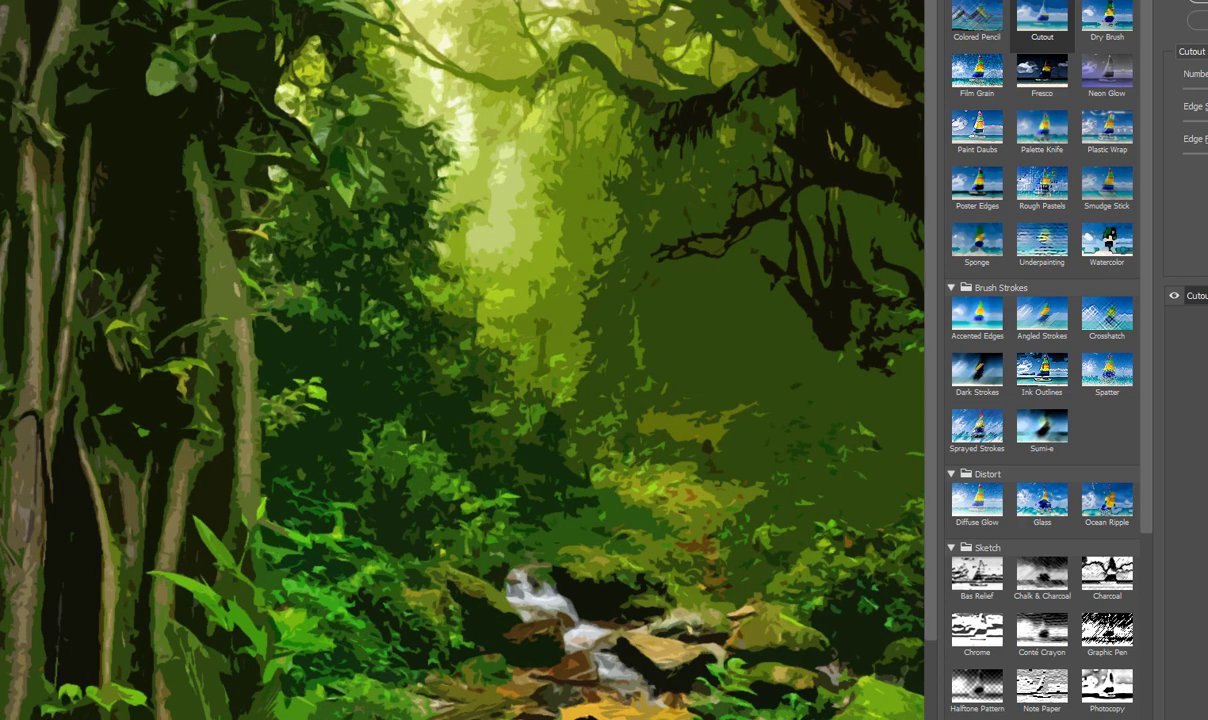
{"action": "left_click_drag", "start_coordinate": [1207, 155], "coordinate": [1194, 183]}
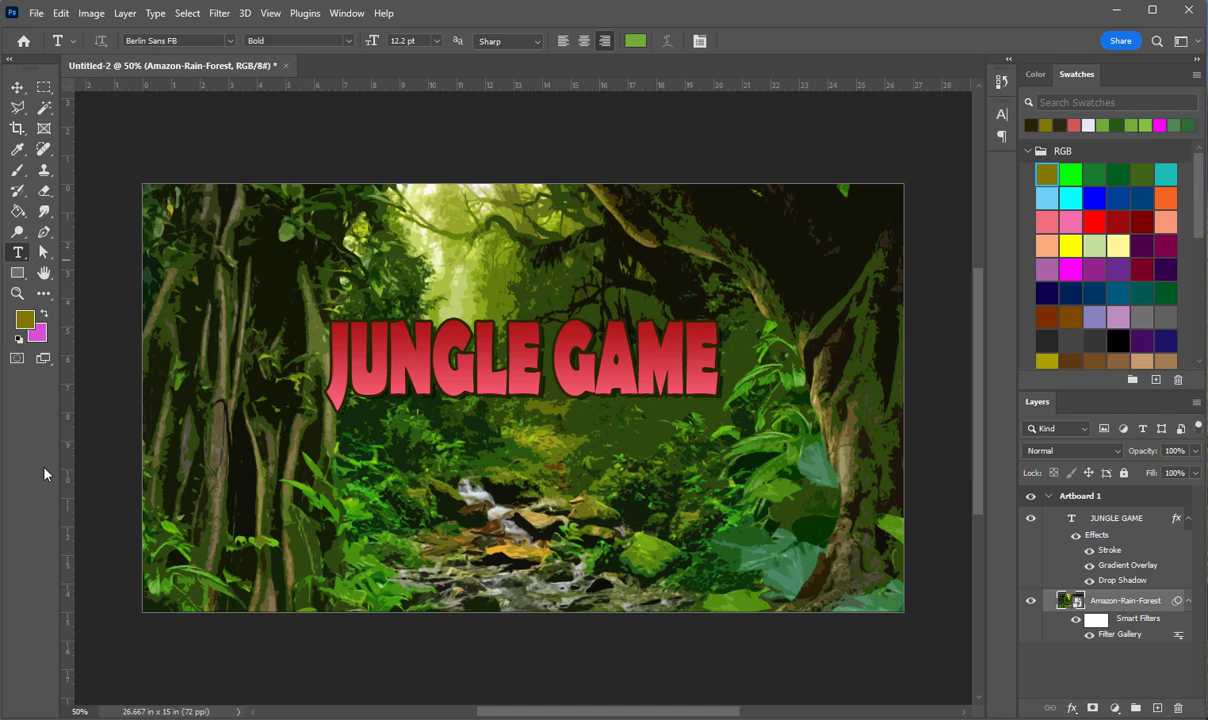
Draw a fully rounded rectangle about 984 × 212 px below the JUNGLE GAME title.
{"action": "left_click", "coordinate": [18, 273]}
{"action": "left_click_drag", "start_coordinate": [330, 458], "coordinate": [720, 542]}
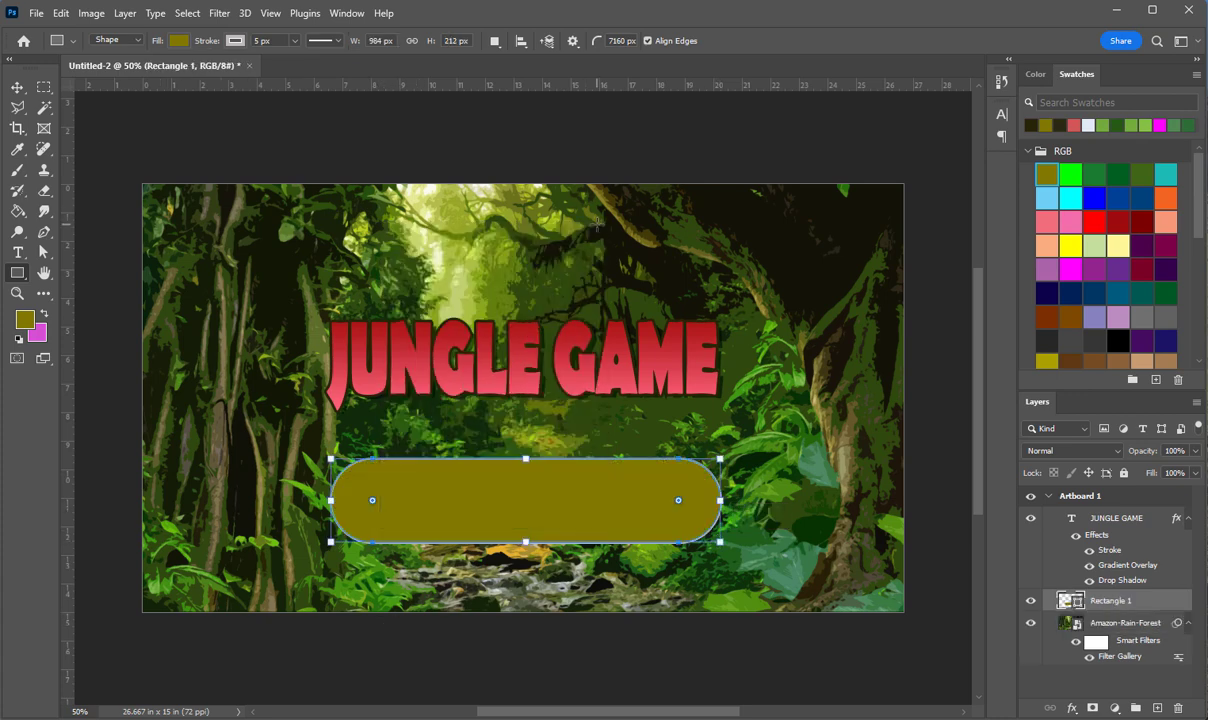
Fill the rounded rectangle with the pinkish red eb5165 sampled from the title lettering.
{"action": "left_click", "coordinate": [177, 40]}
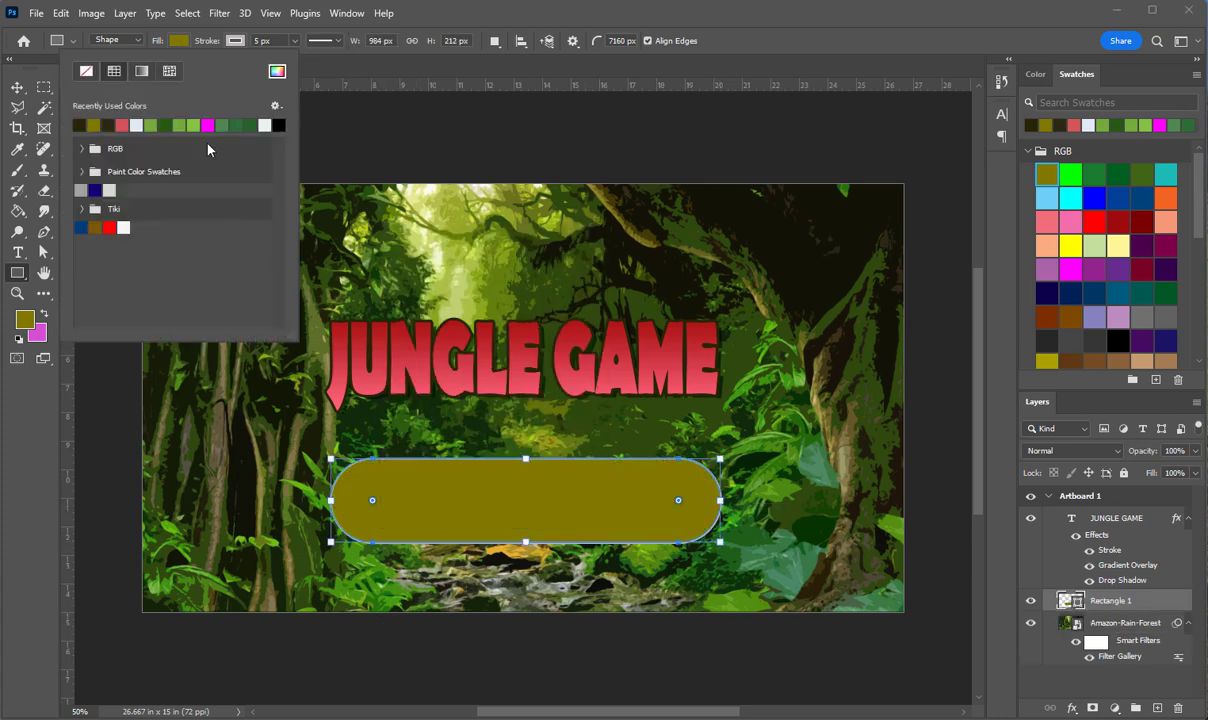
{"action": "left_click", "coordinate": [277, 70]}
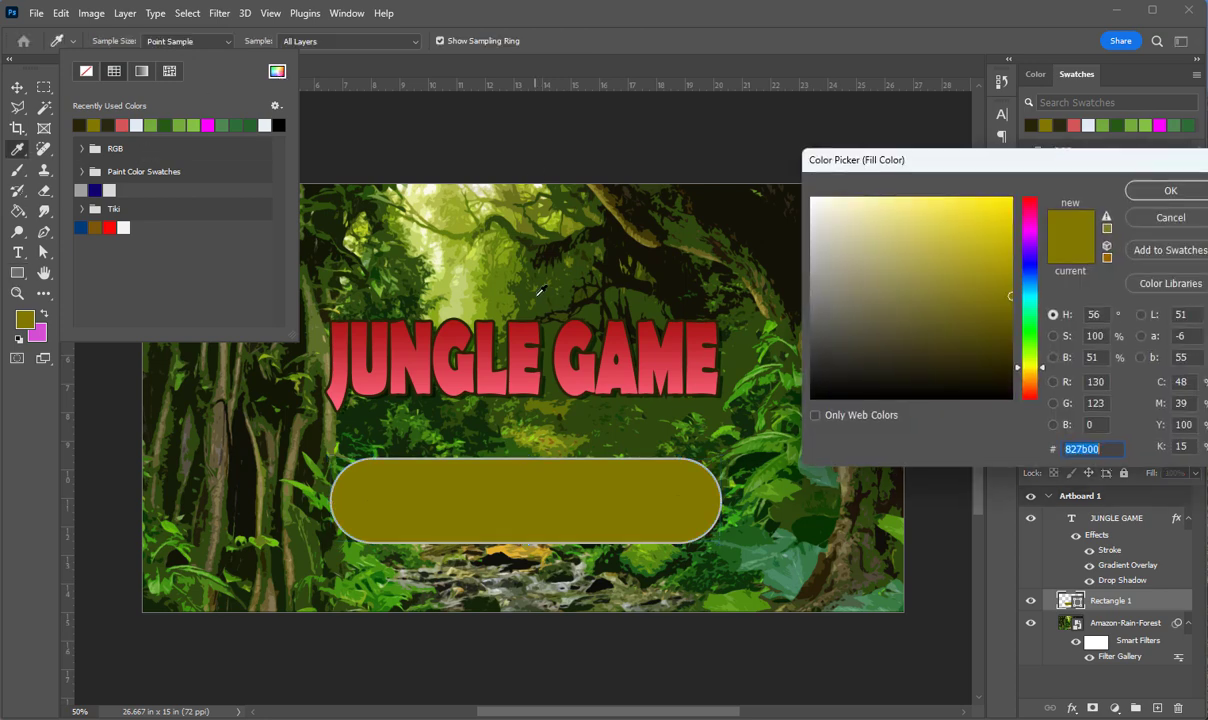
{"action": "left_click", "coordinate": [541, 366]}
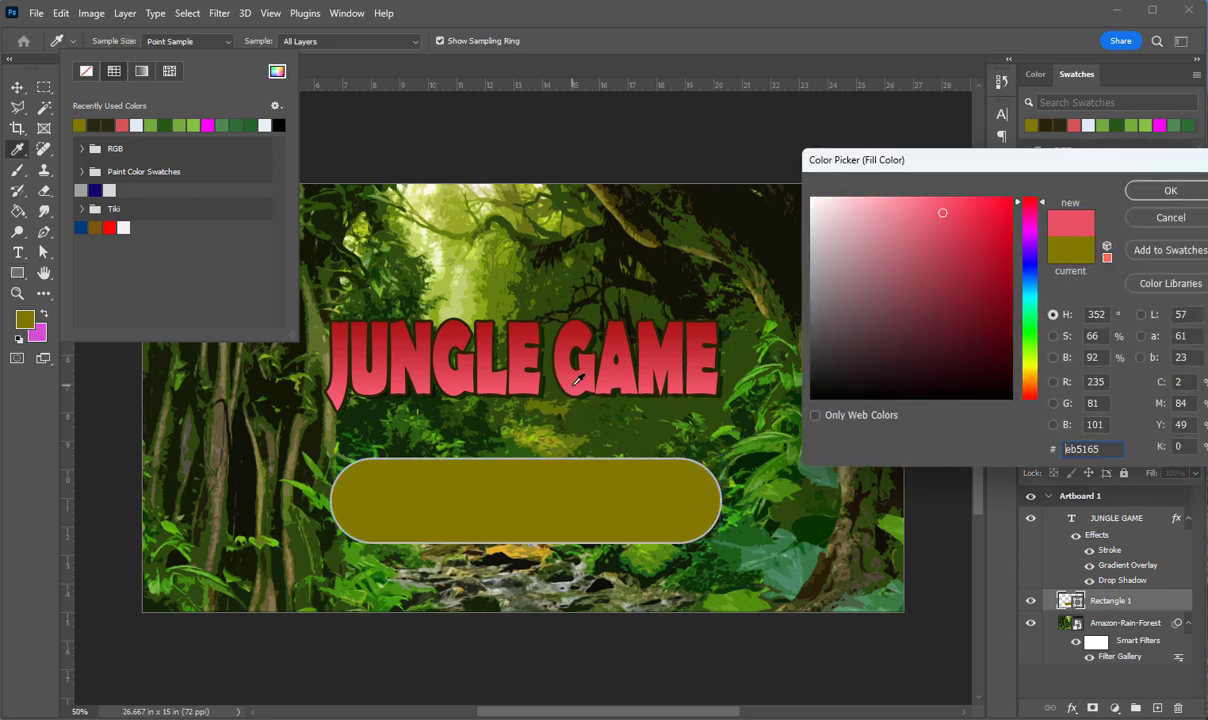
{"action": "left_click", "coordinate": [1184, 189]}
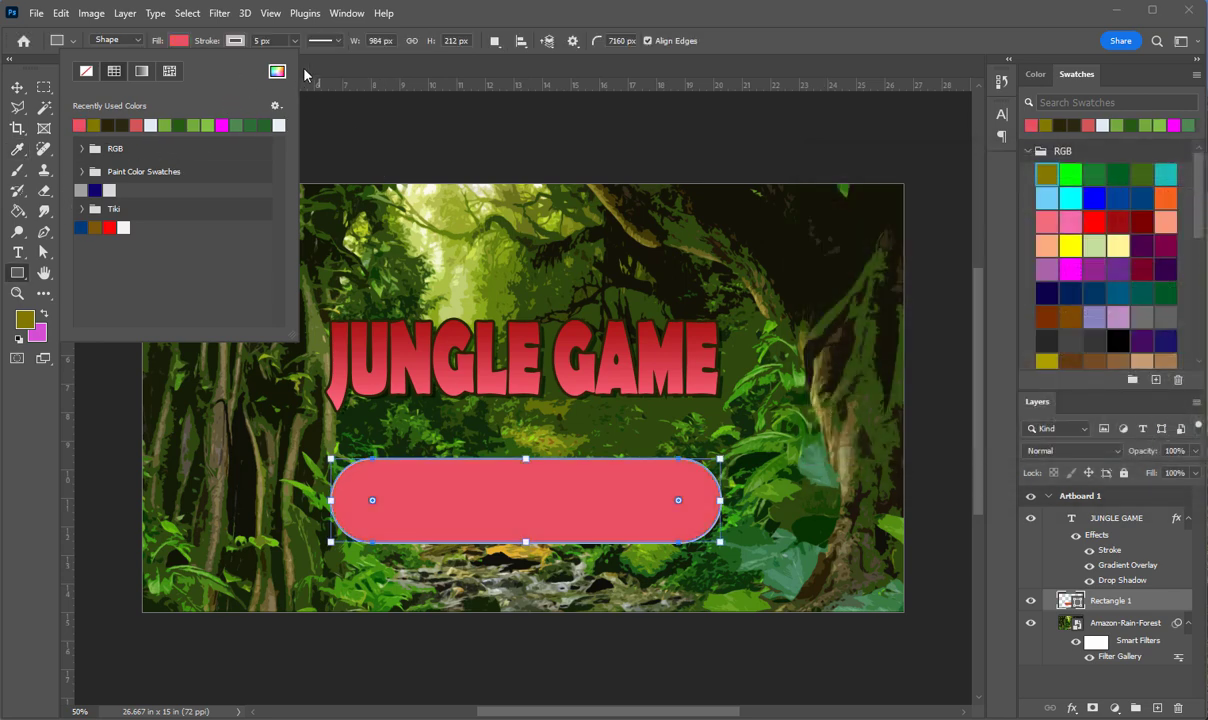
{"action": "left_click", "coordinate": [783, 38]}
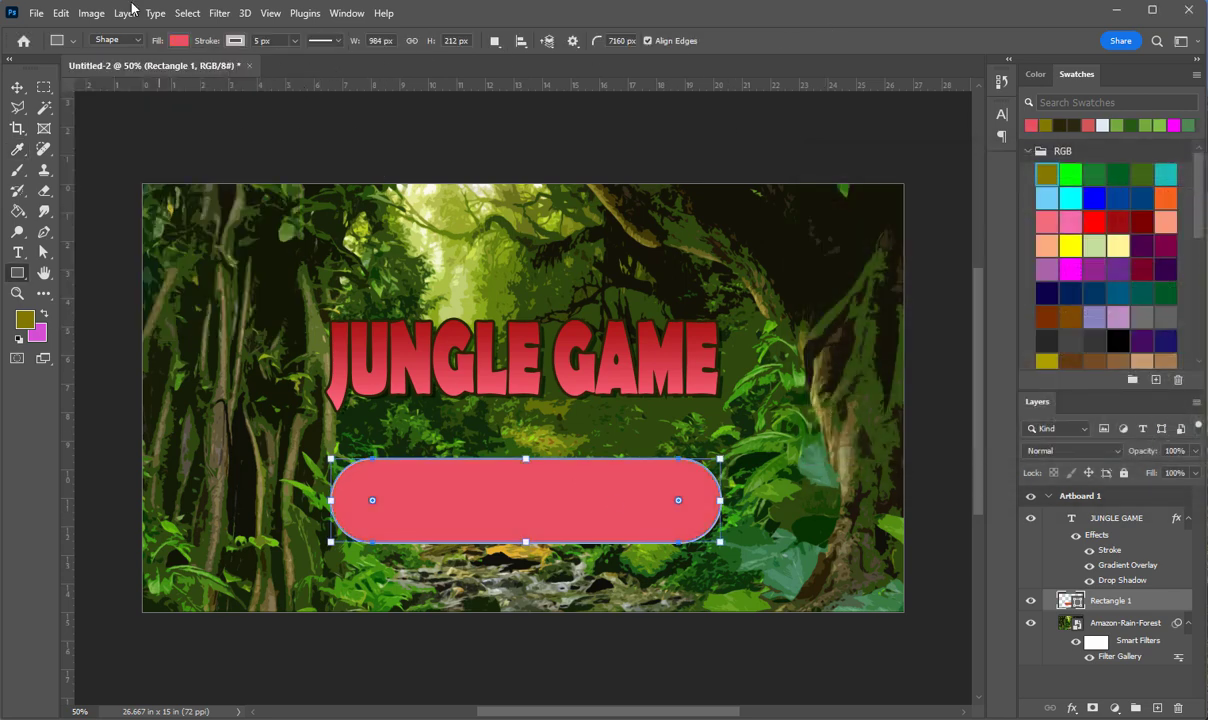
{"action": "left_click", "coordinate": [89, 14]}
{"action": "mouse_move", "coordinate": [104, 57]}
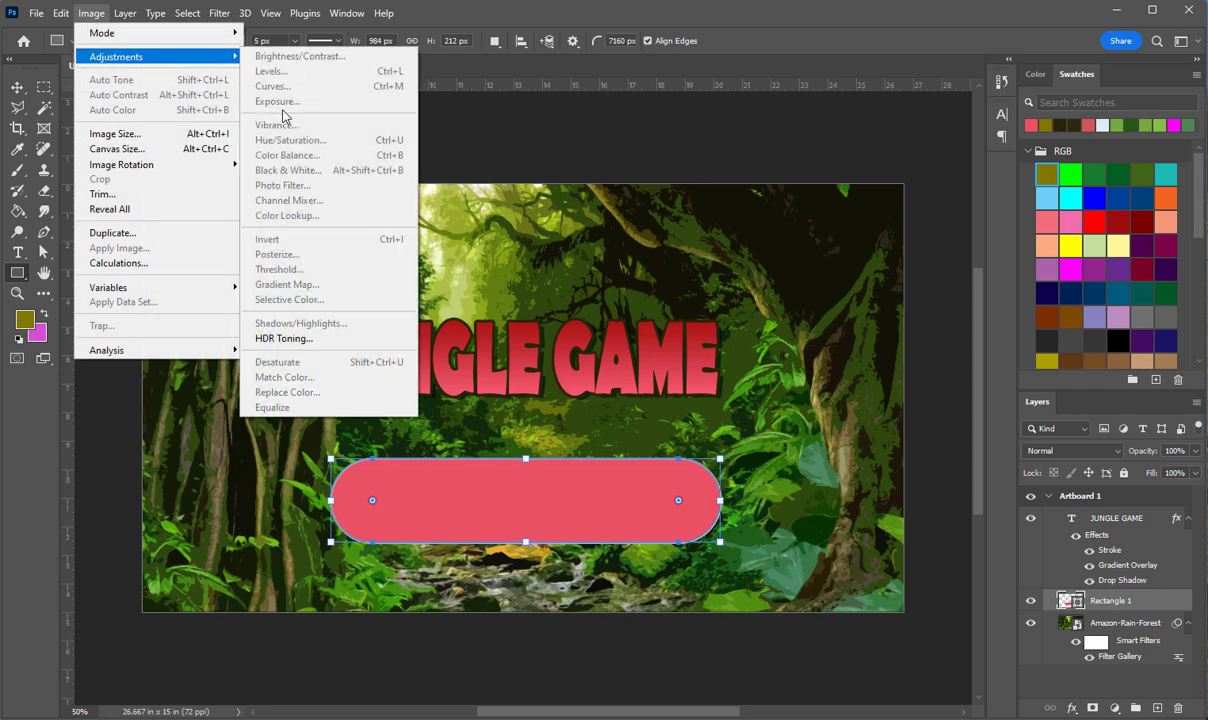
{"action": "left_click", "coordinate": [960, 16]}
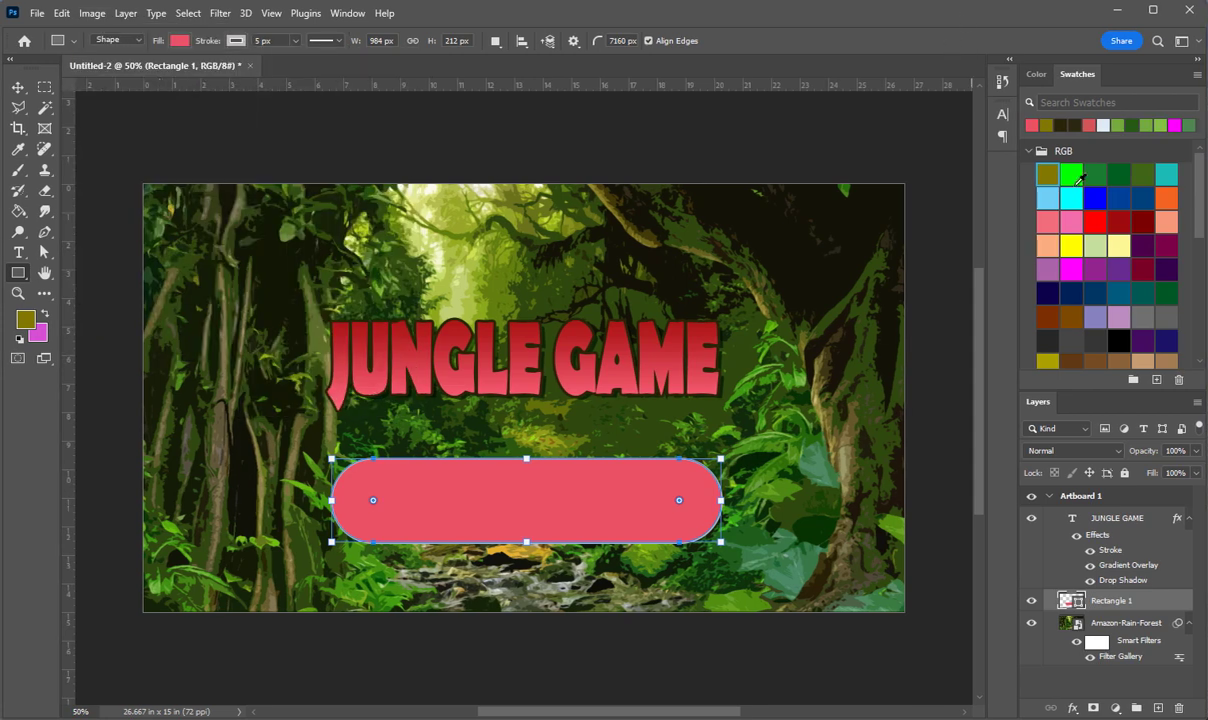
Try light and dark blue swatches as the rounded rectangle's fill and settle on the dark teal swatch.
{"action": "left_click", "coordinate": [1047, 197]}
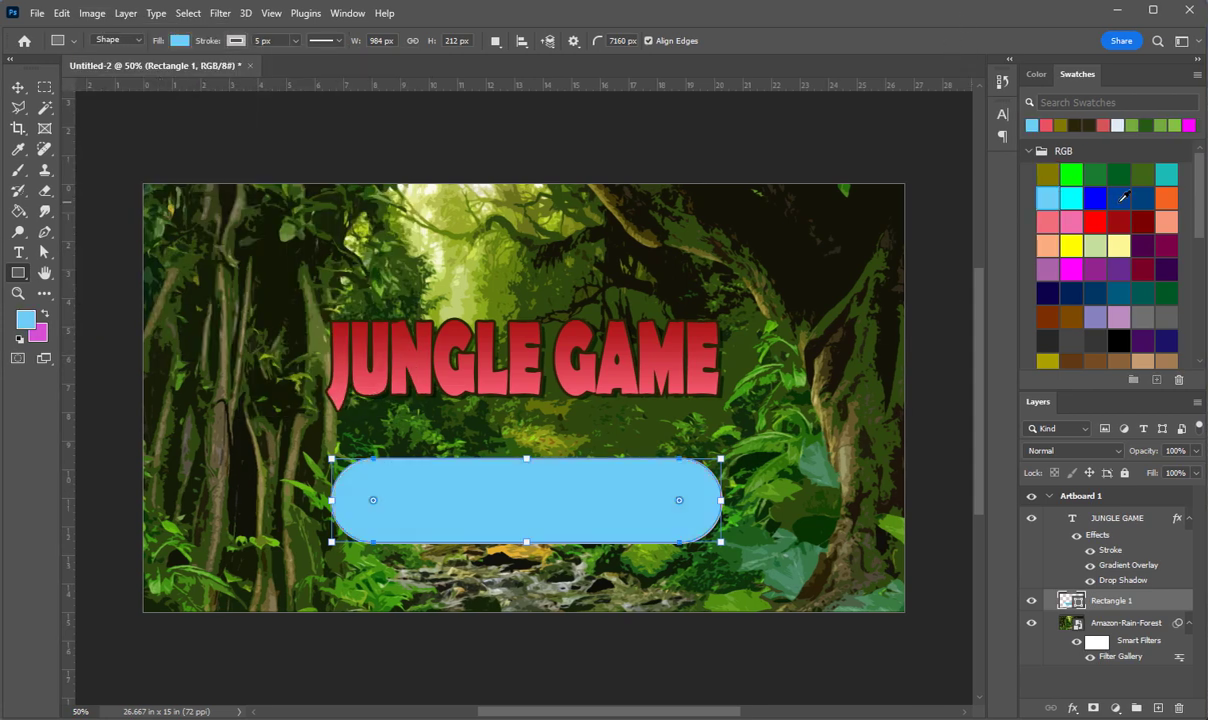
{"action": "left_click", "coordinate": [1121, 199]}
{"action": "left_click", "coordinate": [1095, 292]}
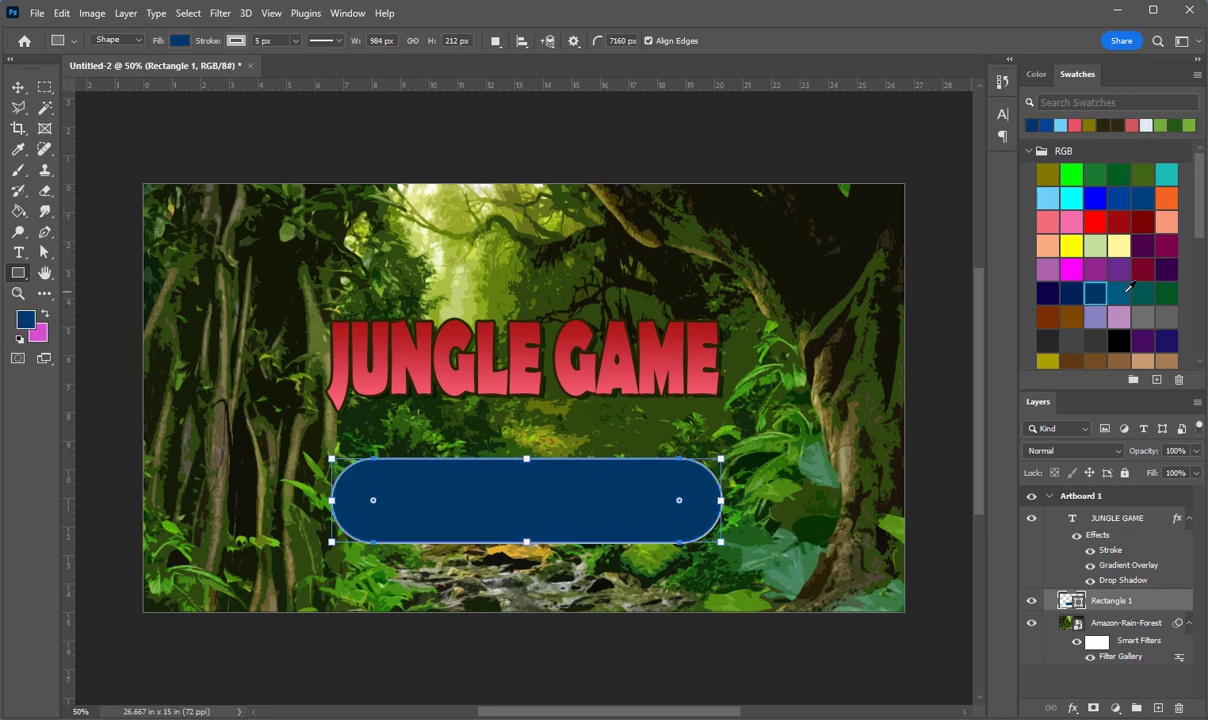
{"action": "left_click", "coordinate": [1119, 292]}
{"action": "left_click", "coordinate": [1143, 292]}
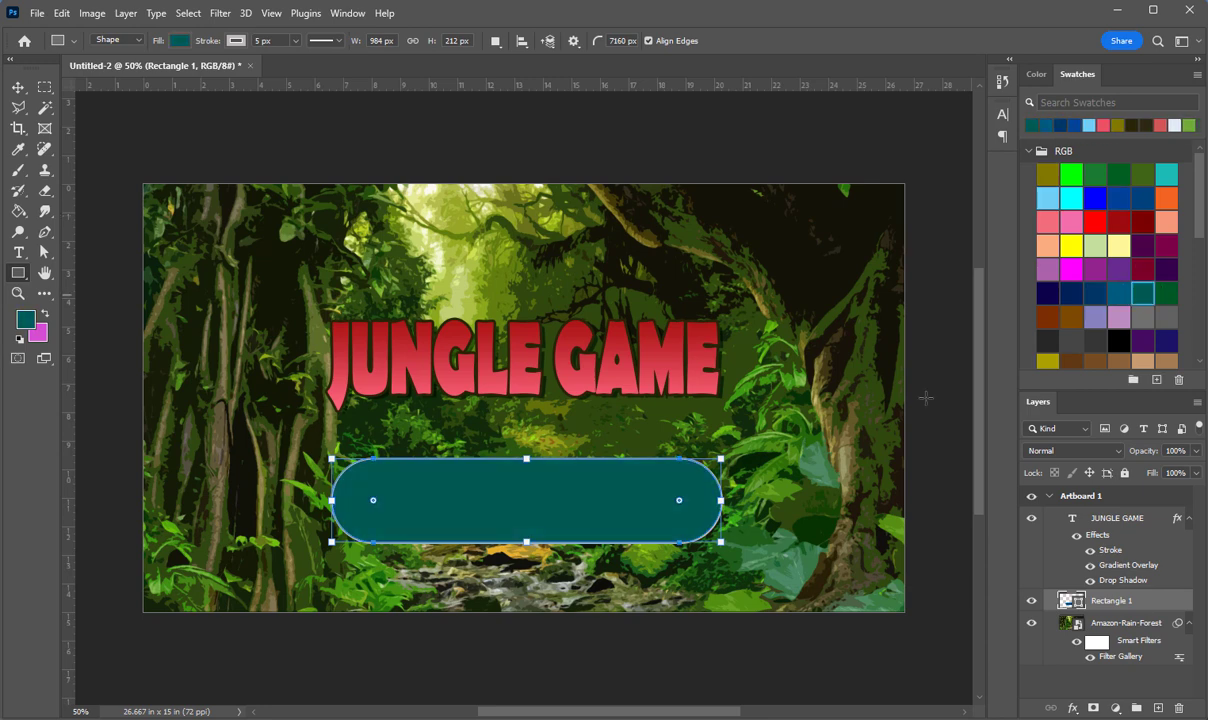
{"action": "left_click", "coordinate": [119, 132]}
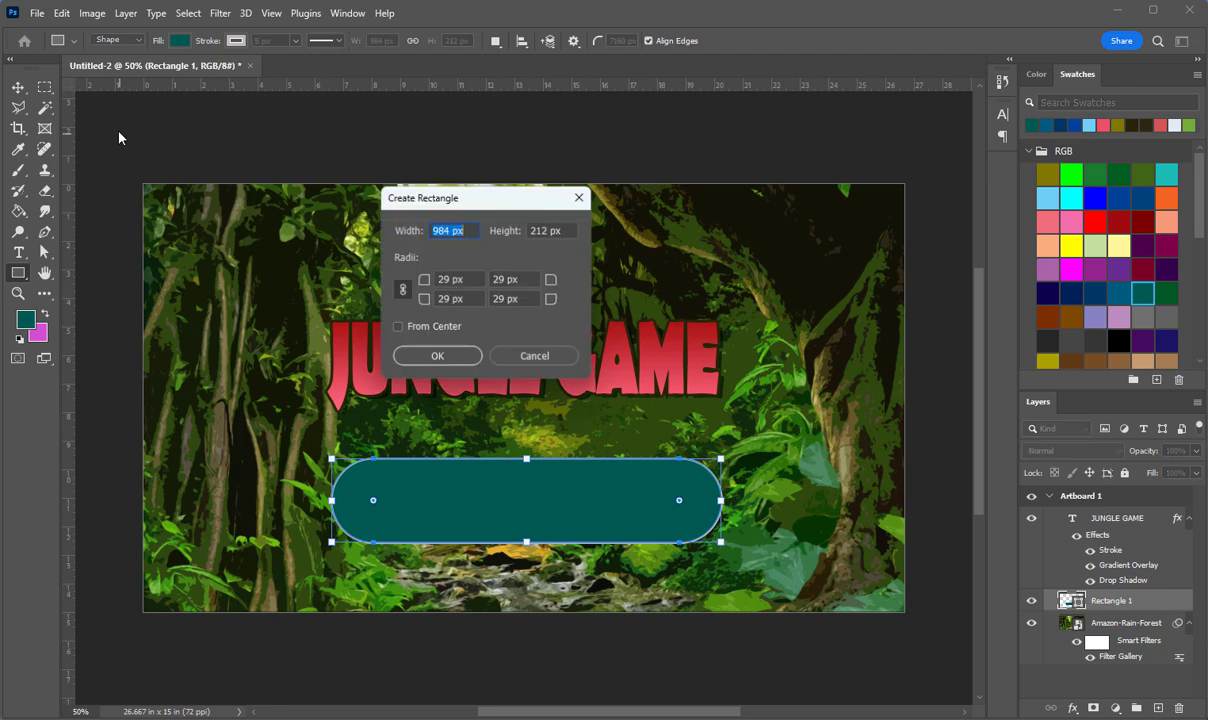
{"action": "left_click", "coordinate": [536, 358]}
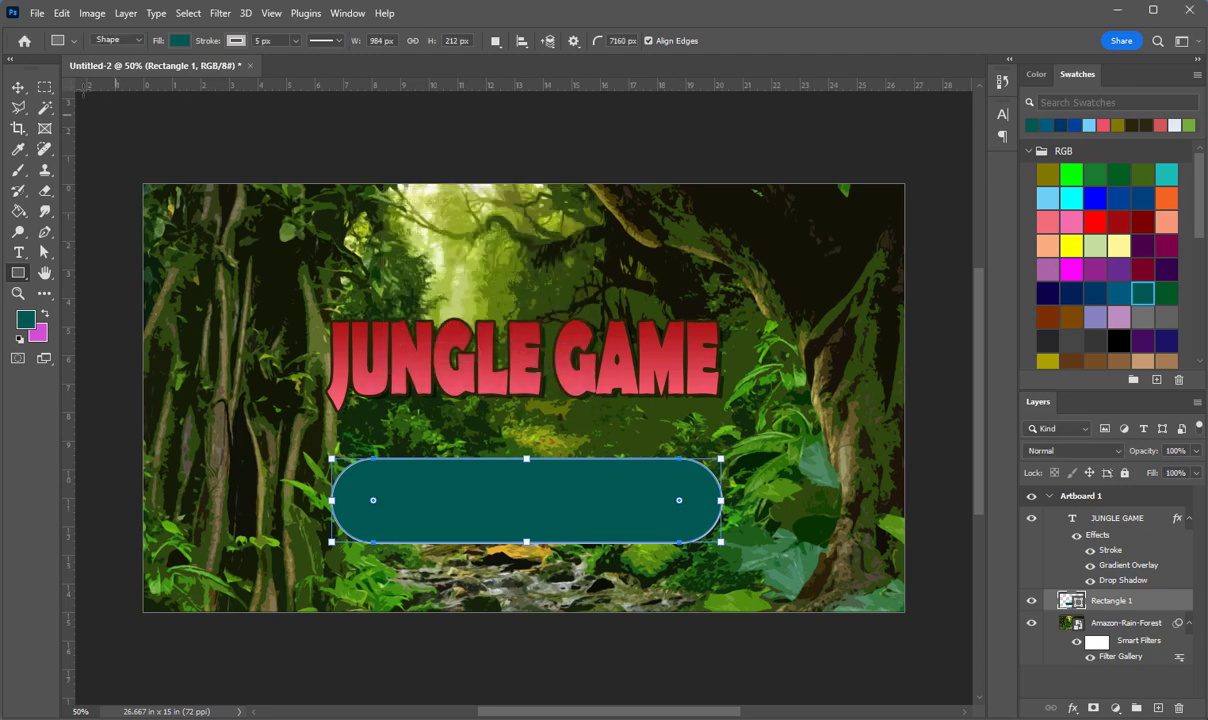
Scale the rounded rectangle proportionally to about 63% and place it roughly centred just below the title.
{"action": "key", "text": "v"}
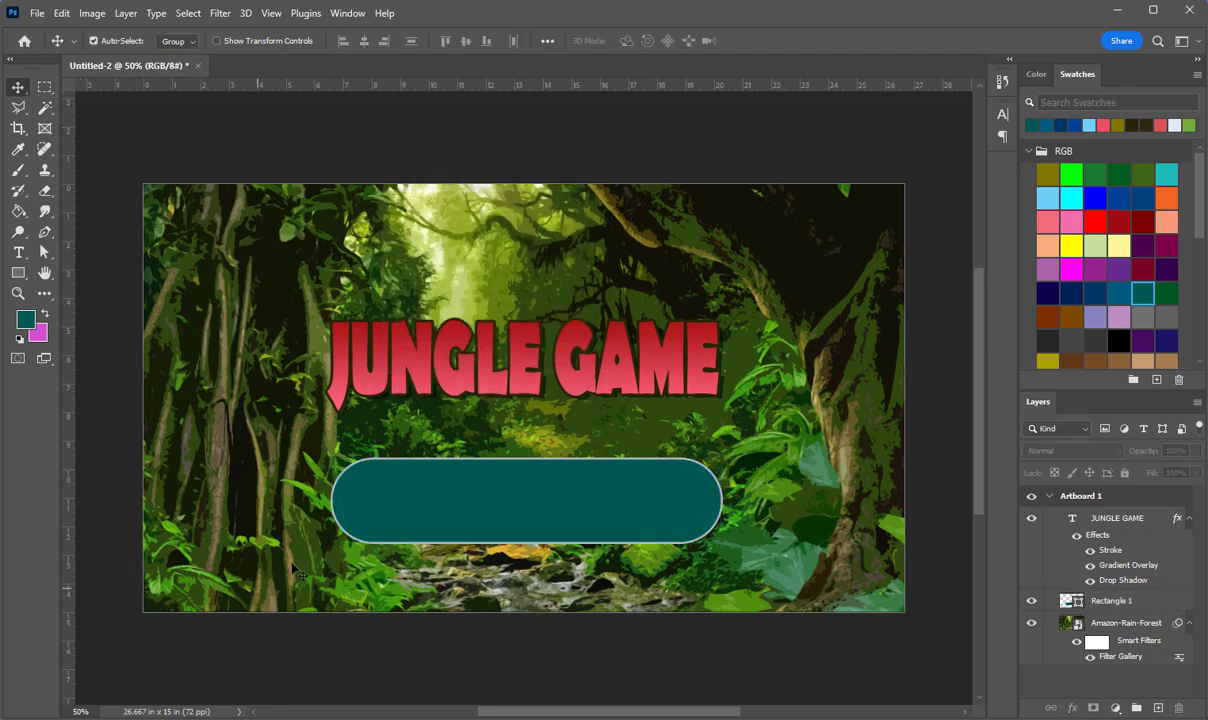
{"action": "mouse_move", "coordinate": [670, 531]}
{"action": "left_mouse_down"}
{"action": "mouse_move", "coordinate": [655, 470]}
{"action": "mouse_move", "coordinate": [658, 510]}
{"action": "left_mouse_up"}
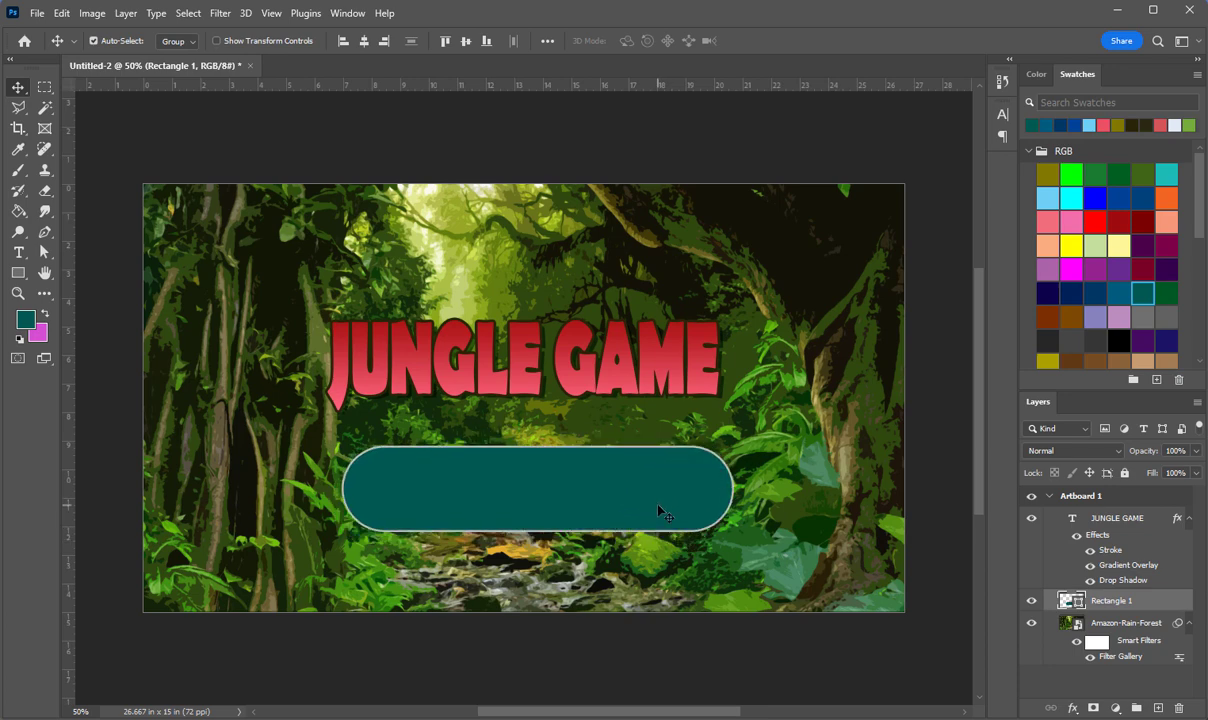
{"action": "key", "text": "ctrl+t"}
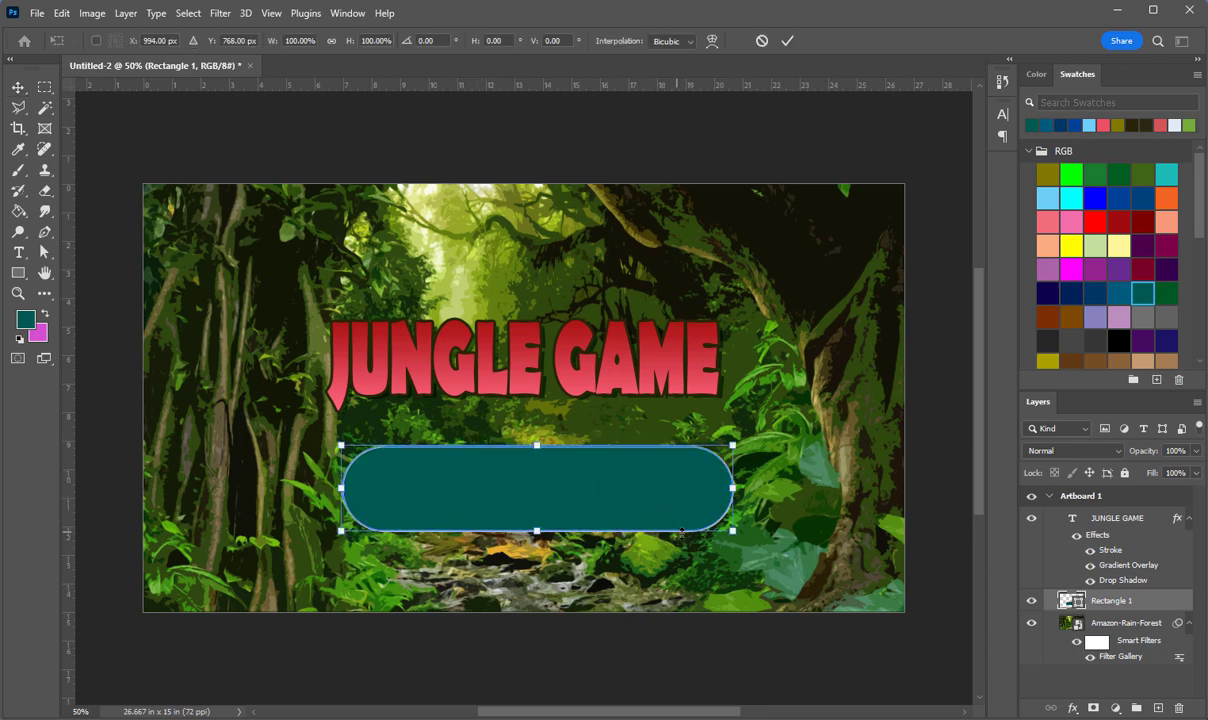
{"action": "left_click_drag", "start_coordinate": [733, 531], "coordinate": [588, 499]}
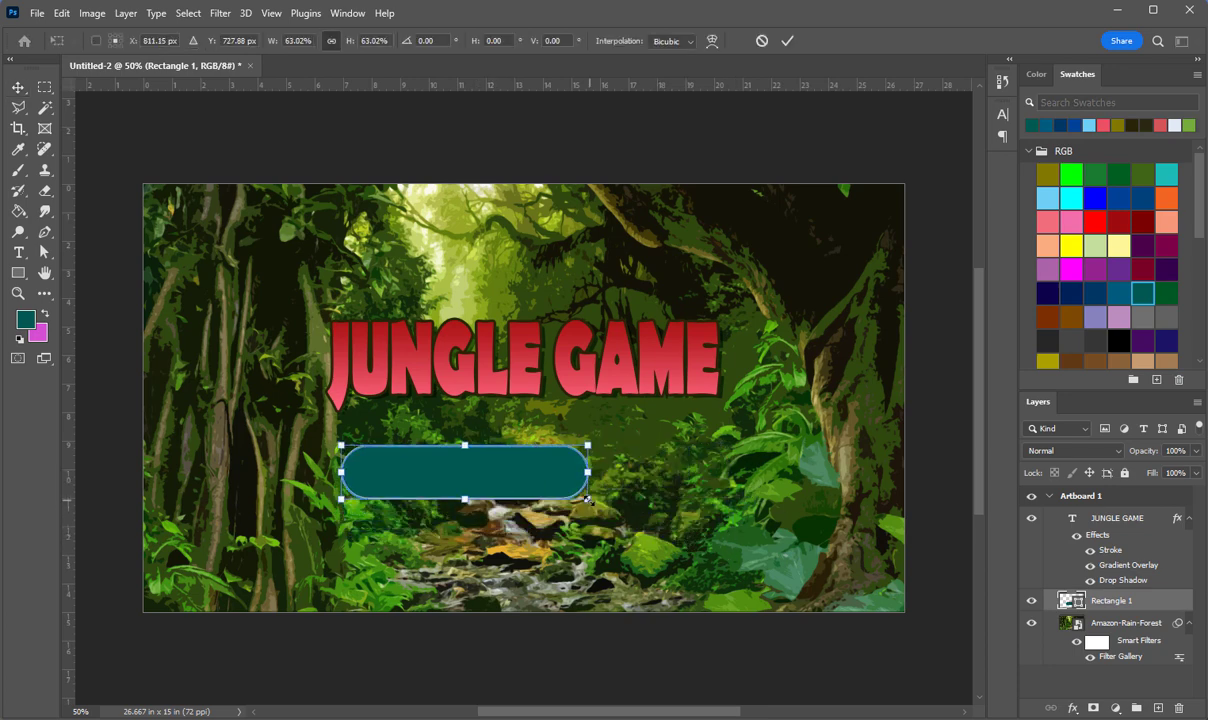
{"action": "left_click_drag", "start_coordinate": [465, 485], "coordinate": [533, 458]}
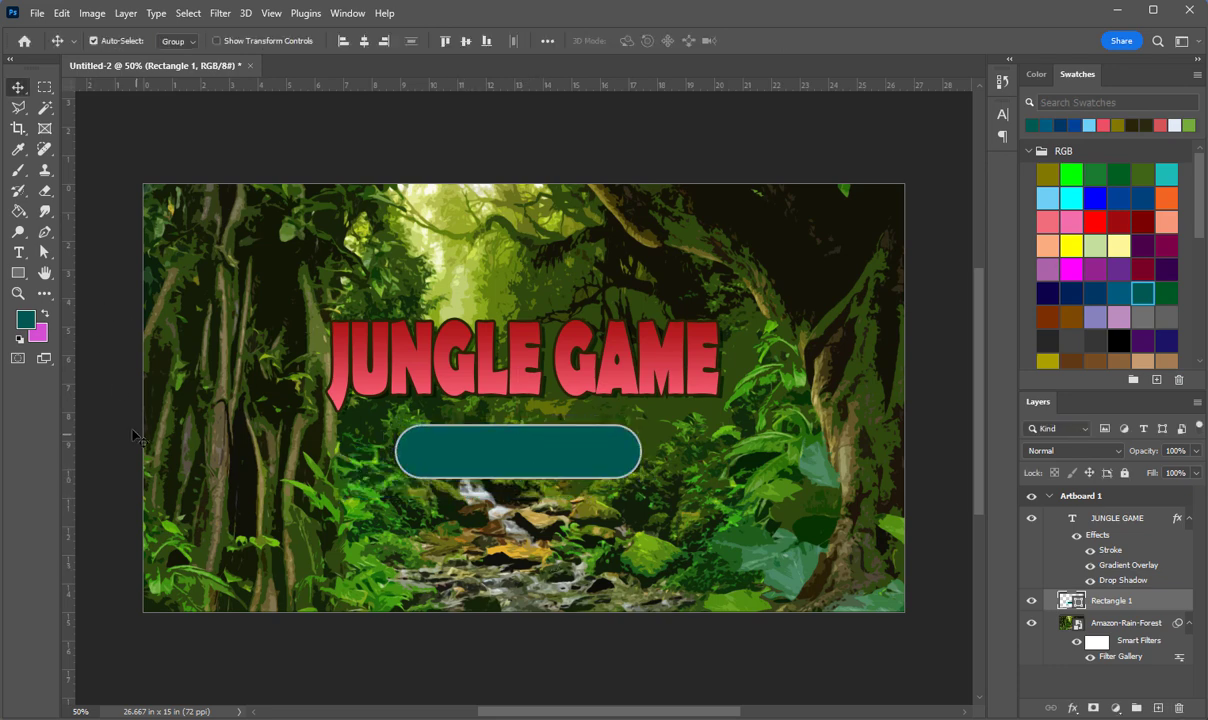
{"action": "key", "text": "Return"}
Add the text START below the rounded rectangle and enlarge it to about 88.88 pt.
{"action": "left_click", "coordinate": [18, 251]}
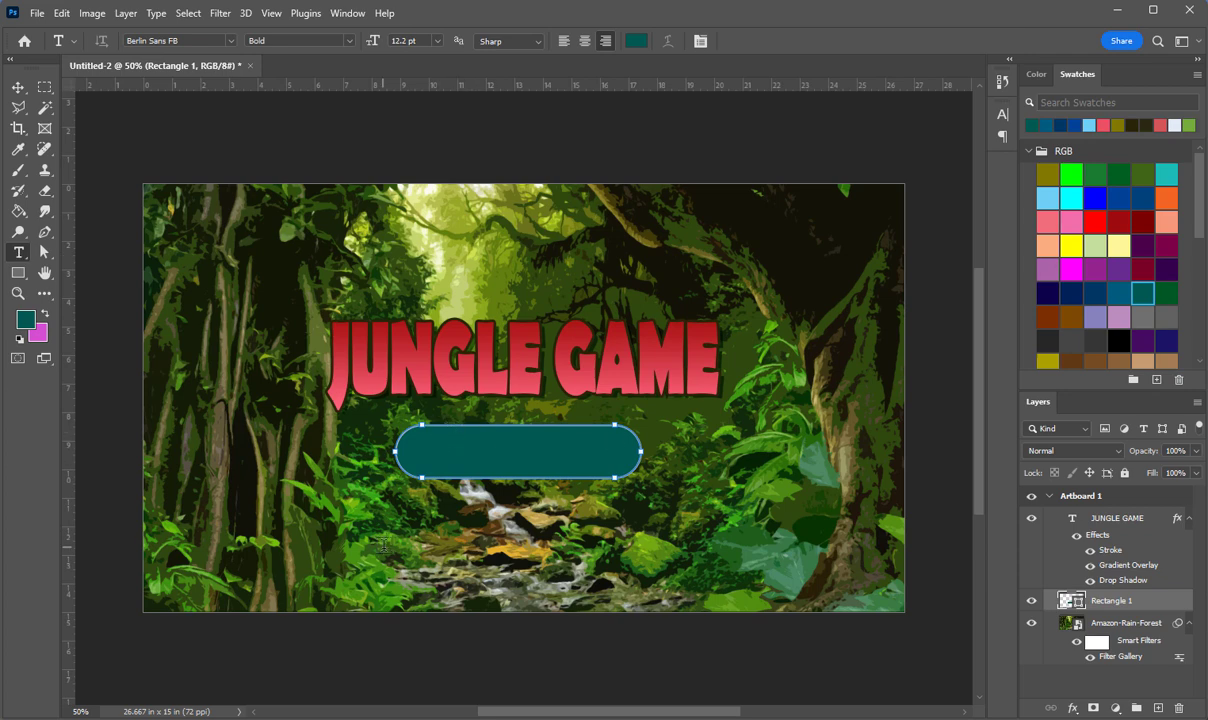
{"action": "left_click", "coordinate": [366, 508]}
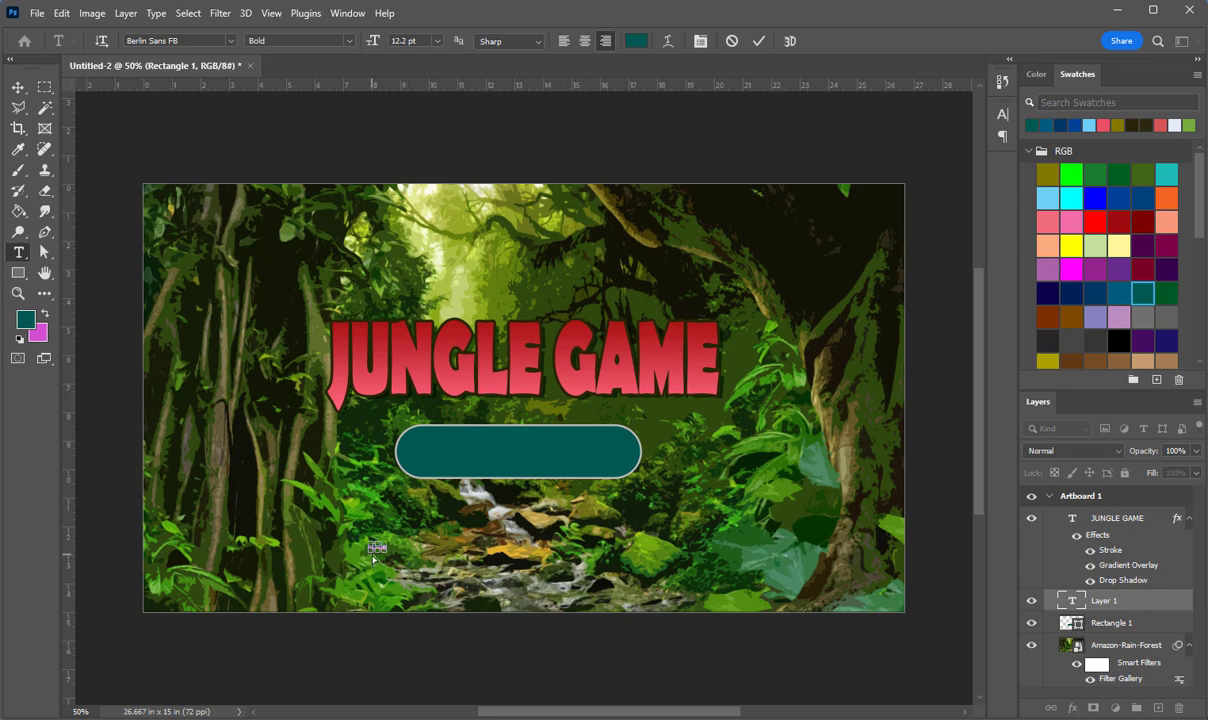
{"action": "left_click_drag", "start_coordinate": [386, 553], "coordinate": [518, 590]}
Colour the START text with the pale yellow swatch and move it onto the teal rounded rectangle.
{"action": "left_click_drag", "start_coordinate": [509, 589], "coordinate": [298, 550]}
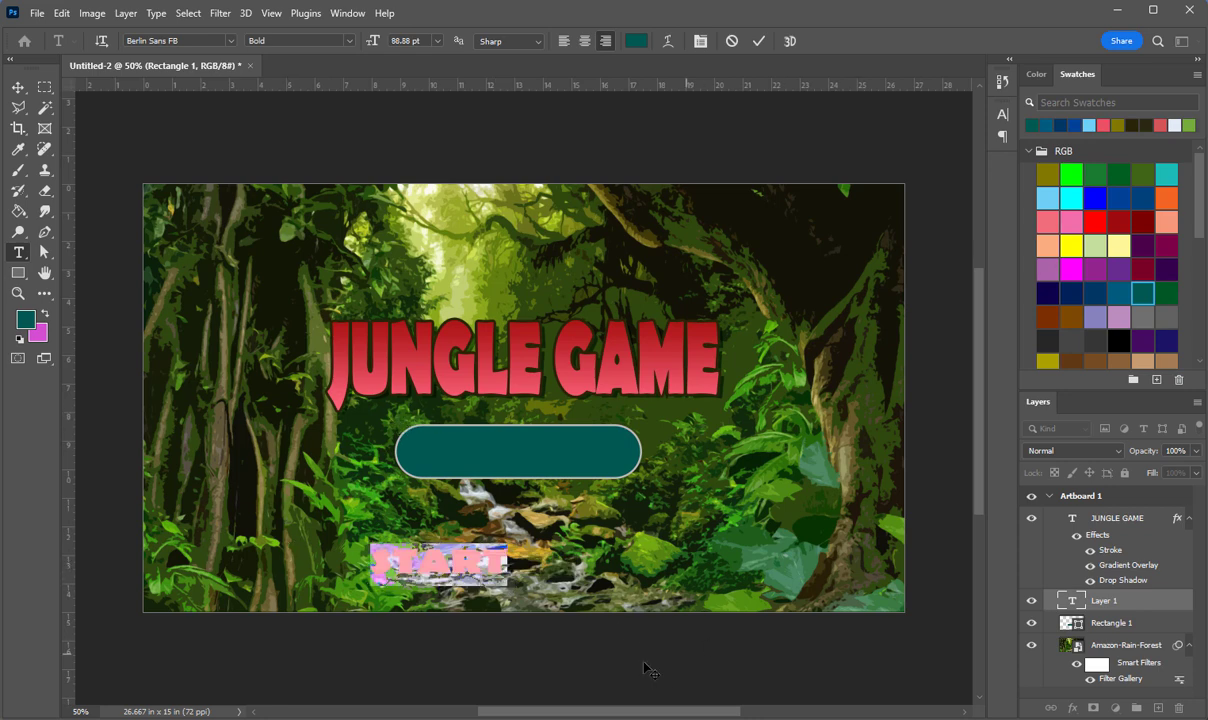
{"action": "left_click", "coordinate": [1123, 243]}
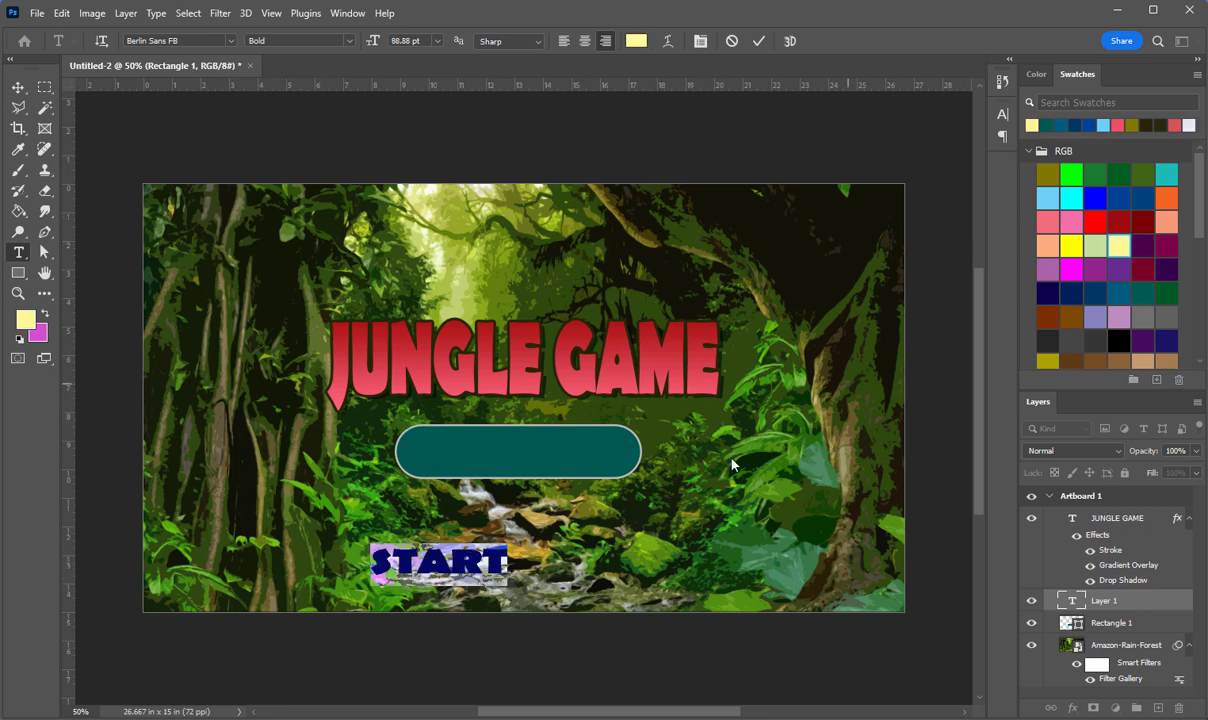
{"action": "left_click", "coordinate": [430, 532]}
{"action": "left_click_drag", "start_coordinate": [556, 613], "coordinate": [629, 498]}
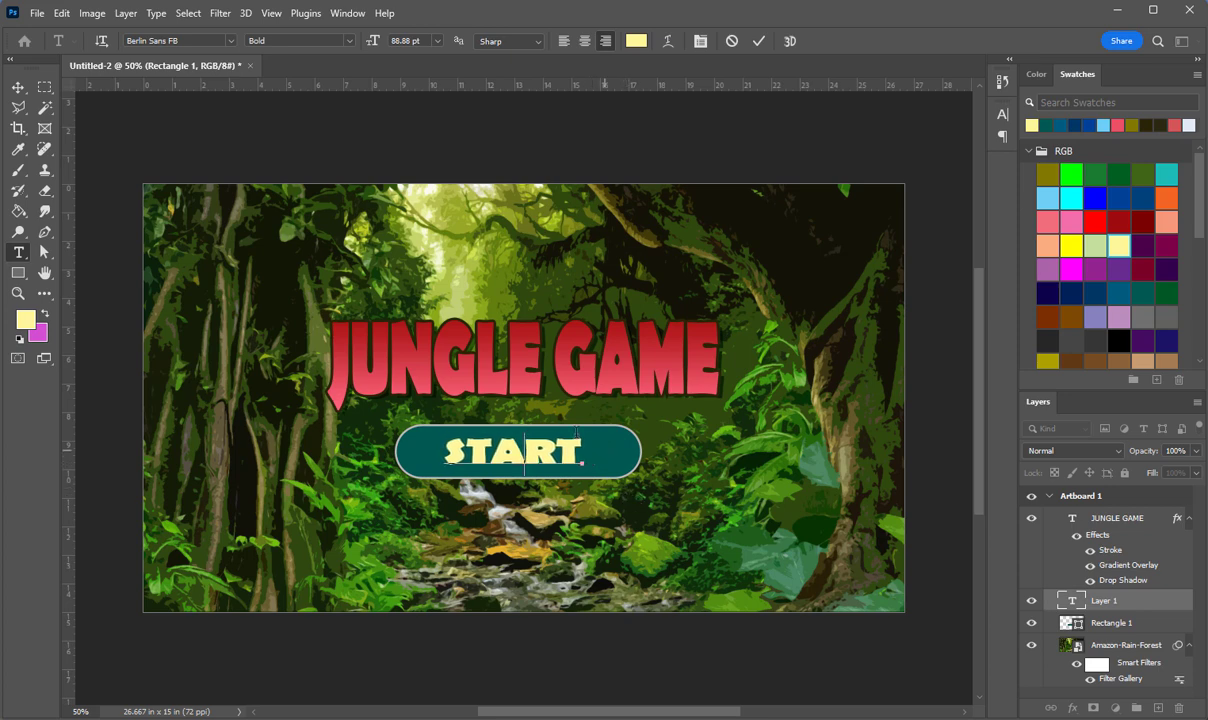
Align the horizontal centers of the START text and the Rectangle 1 layer.
{"action": "left_click", "coordinate": [19, 88]}
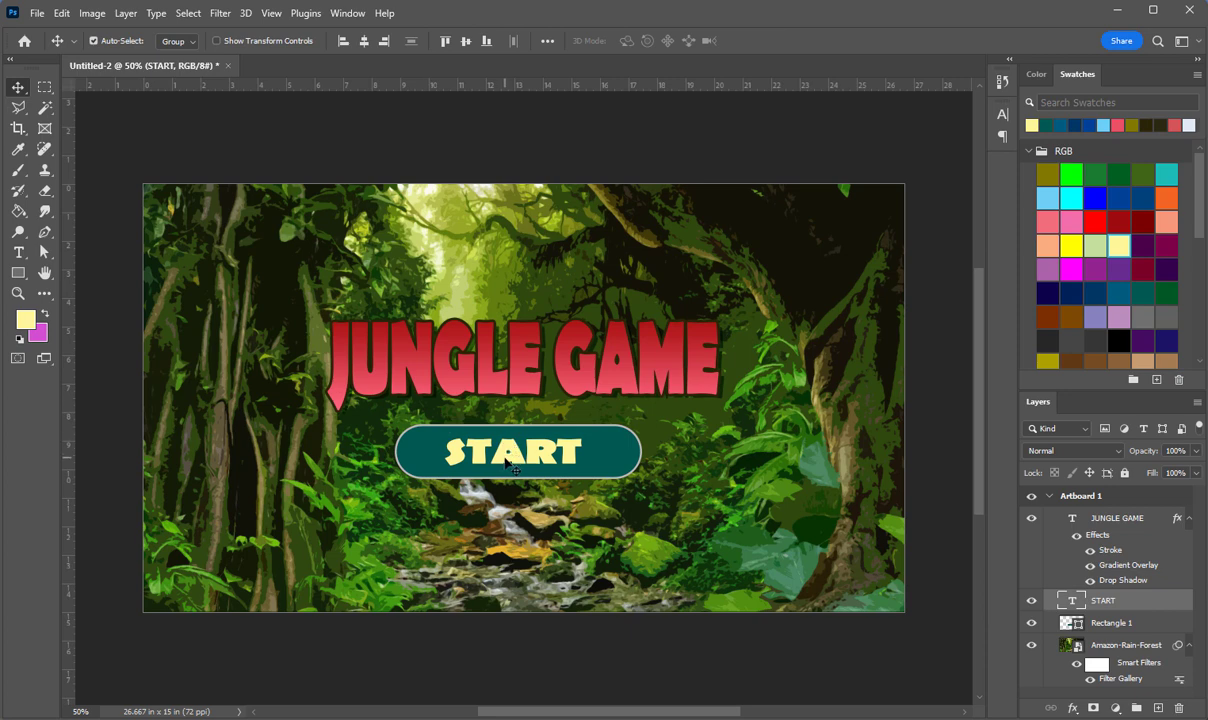
{"action": "left_click", "coordinate": [1110, 622], "text": "shift"}
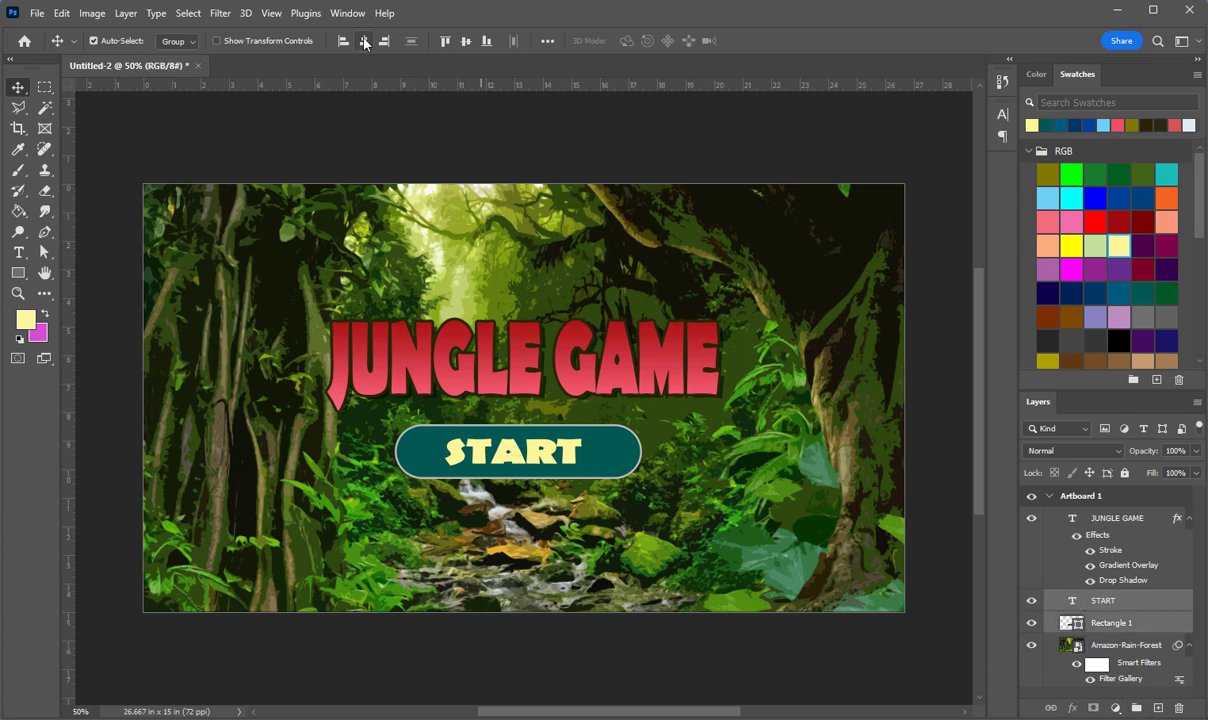
{"action": "left_click", "coordinate": [365, 42]}
Try aligning the title, START text and rounded rectangle on their vertical centers, and undo the alignment.
{"action": "left_click", "coordinate": [524, 388]}
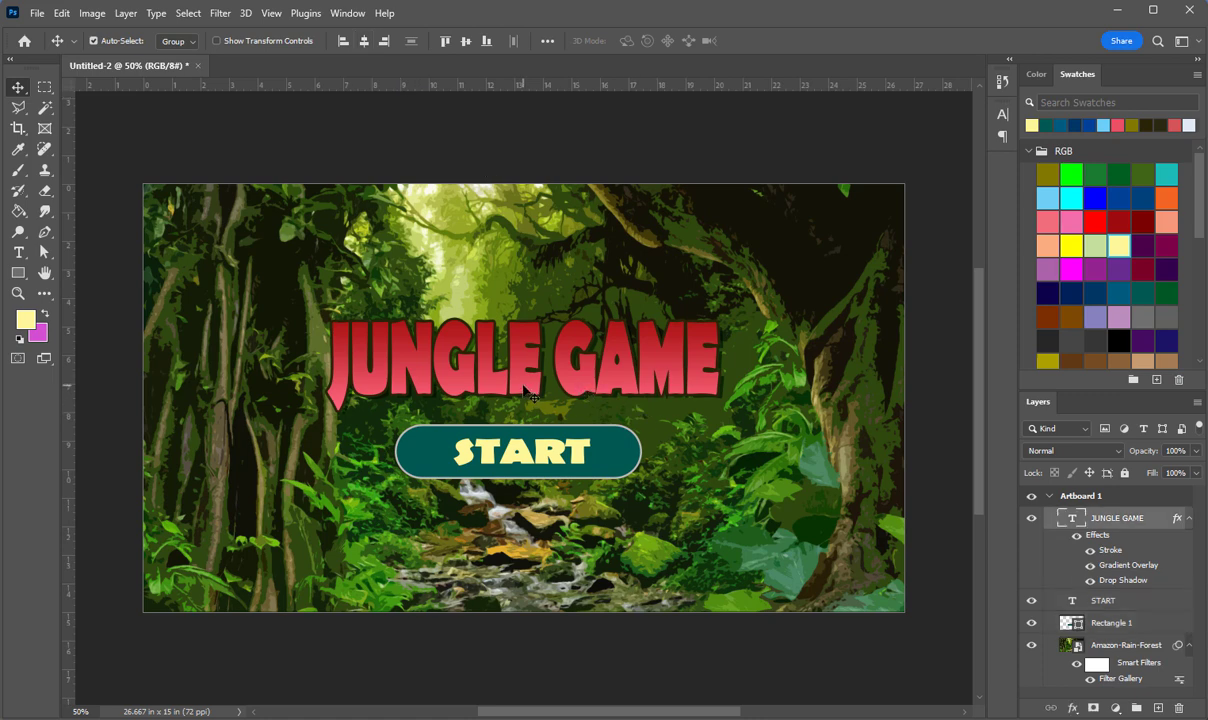
{"action": "left_click", "coordinate": [622, 454], "text": "shift"}
{"action": "left_click", "coordinate": [551, 453], "text": "shift"}
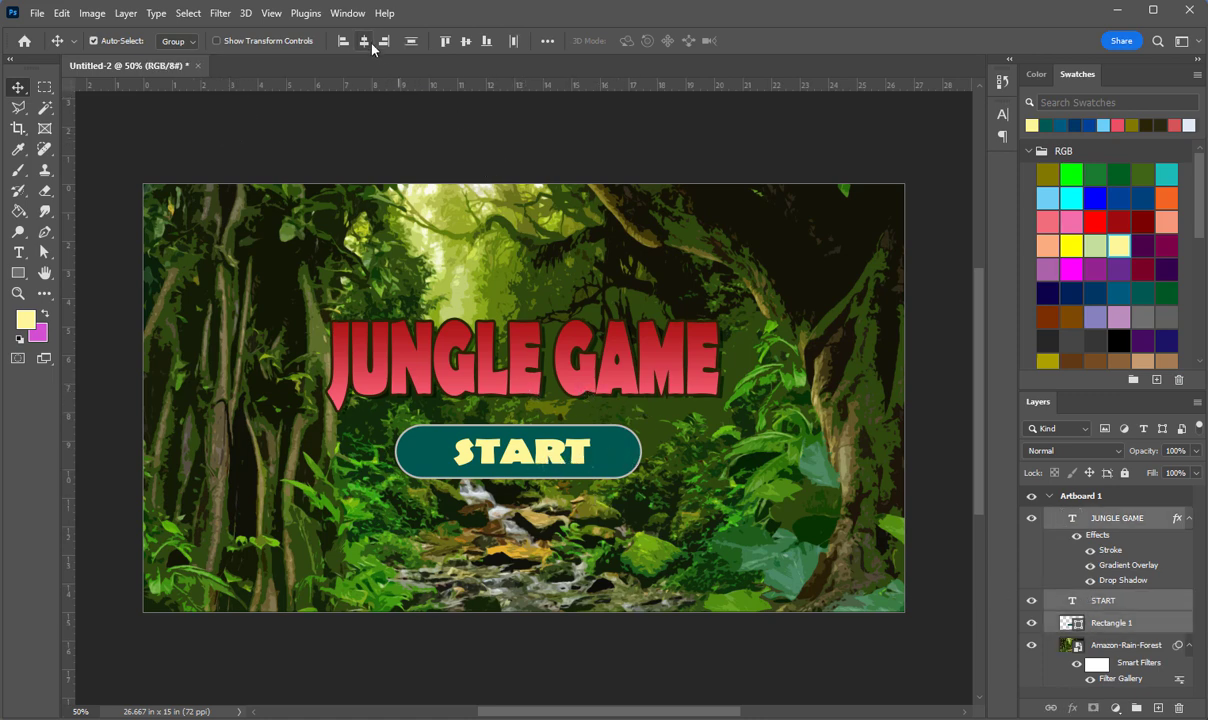
{"action": "left_click", "coordinate": [463, 41]}
{"action": "key", "text": "ctrl+z"}
Add a drop shadow and a stroke to the START text layer.
{"action": "right_click", "coordinate": [1100, 609]}
{"action": "left_click", "coordinate": [1075, 26]}
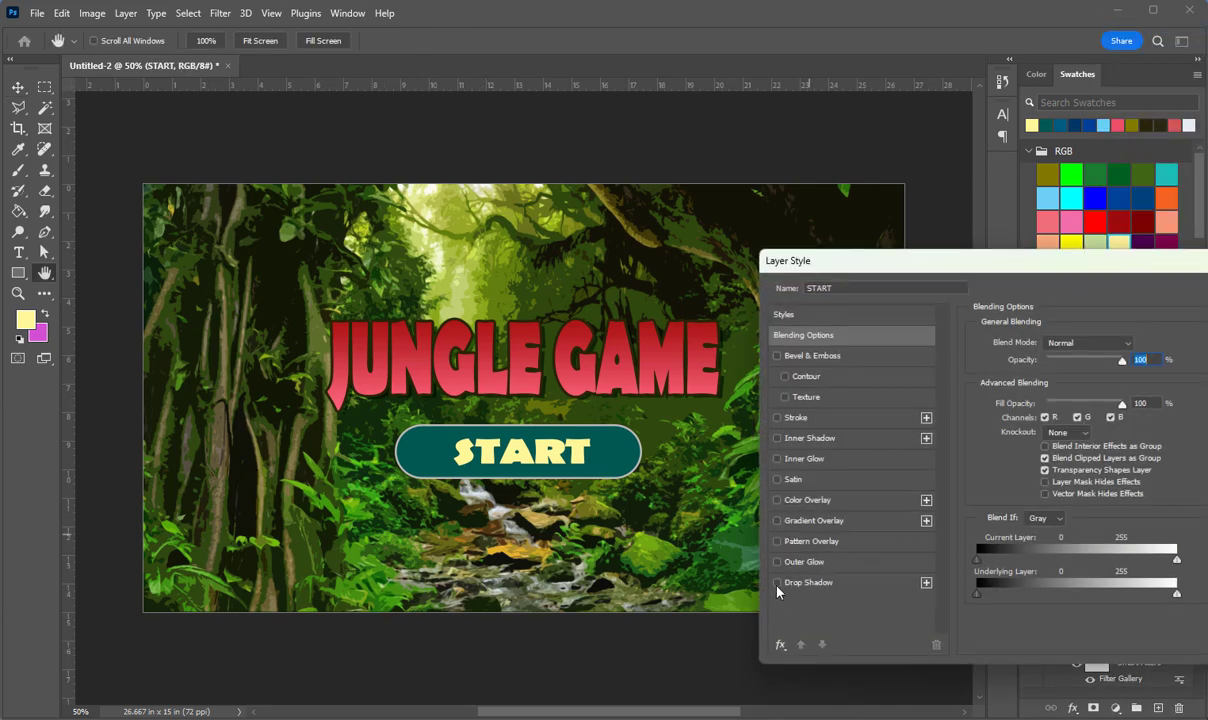
{"action": "left_click", "coordinate": [777, 582]}
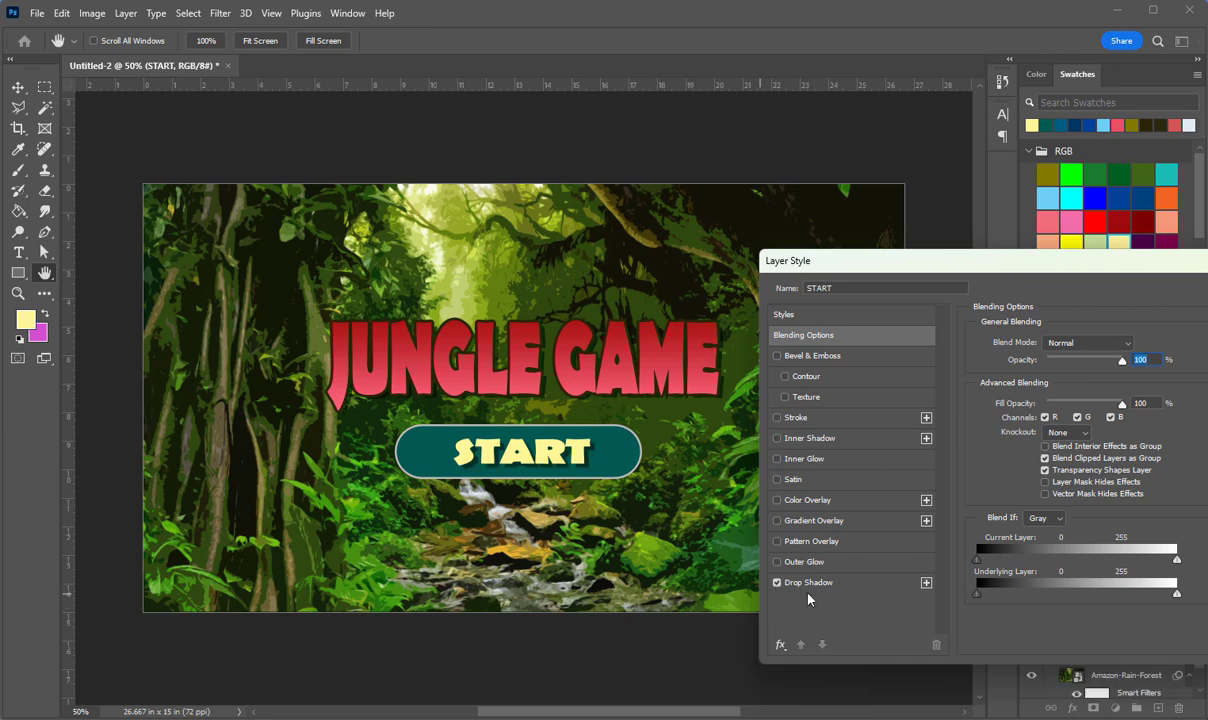
{"action": "left_click", "coordinate": [777, 418]}
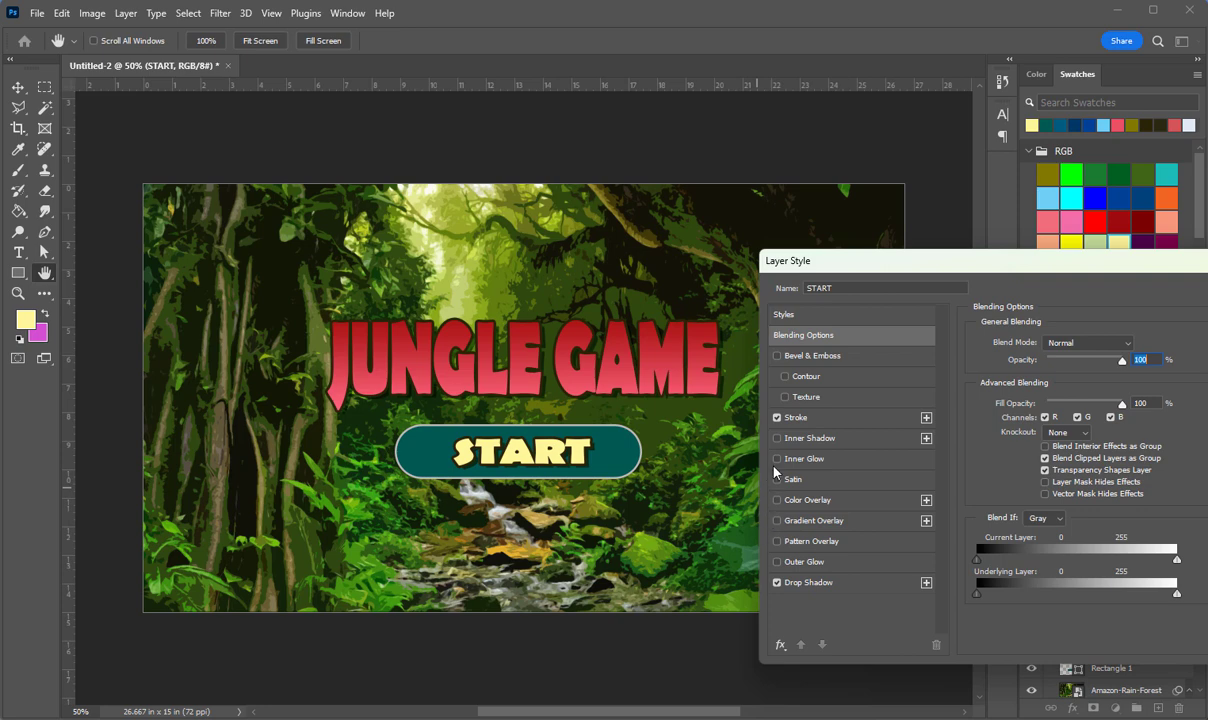
{"action": "left_click", "coordinate": [777, 438]}
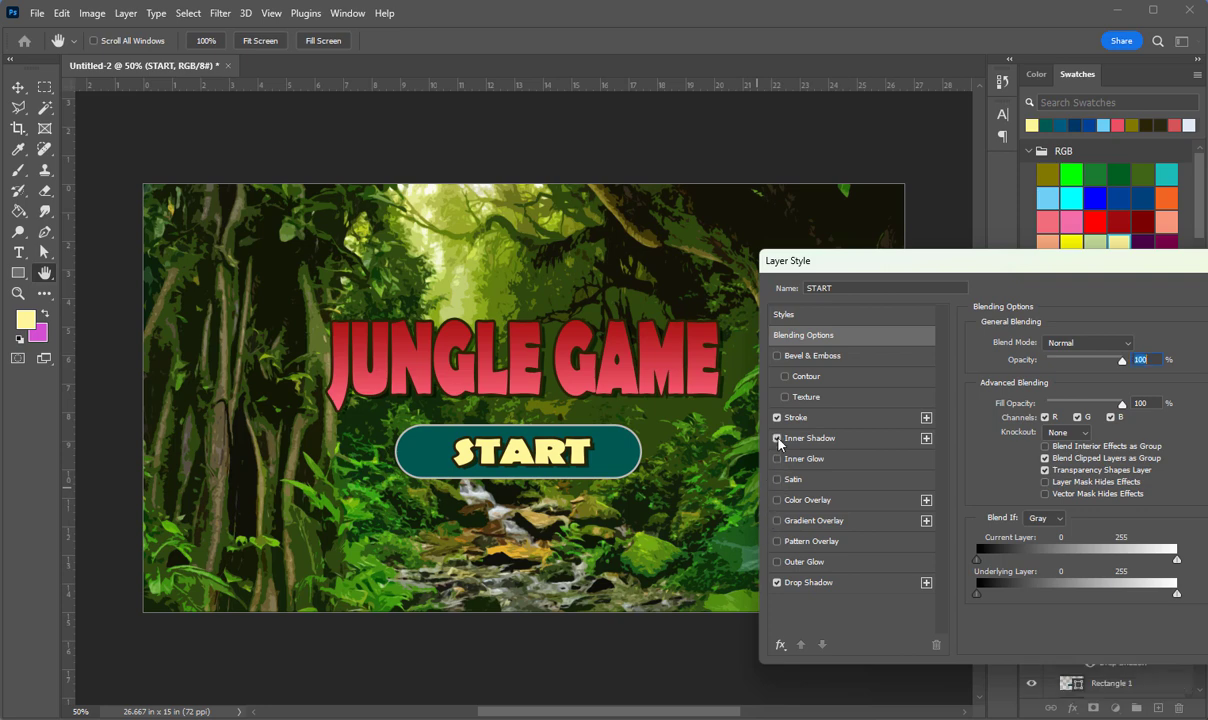
{"action": "left_click", "coordinate": [777, 438]}
{"action": "left_click", "coordinate": [777, 582]}
Add an outer glow to the START text and set the glow colour to pale yellow.
{"action": "left_click", "coordinate": [778, 562]}
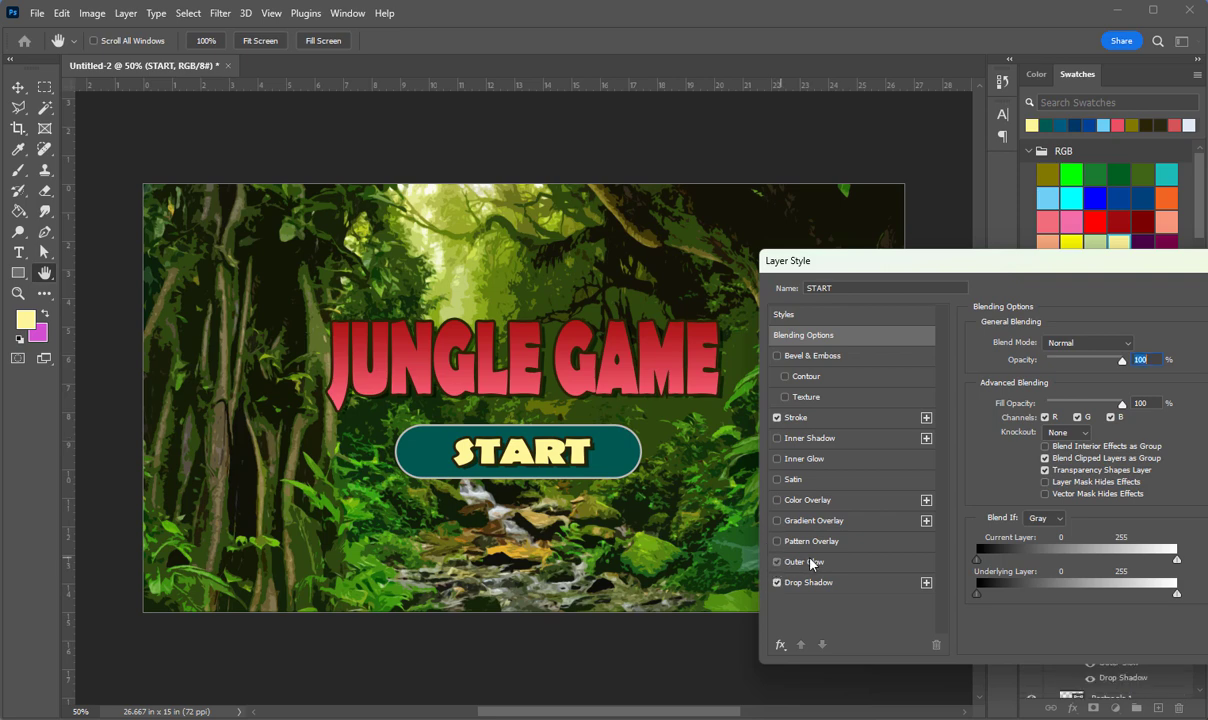
{"action": "left_click", "coordinate": [800, 562]}
{"action": "left_click", "coordinate": [1013, 400]}
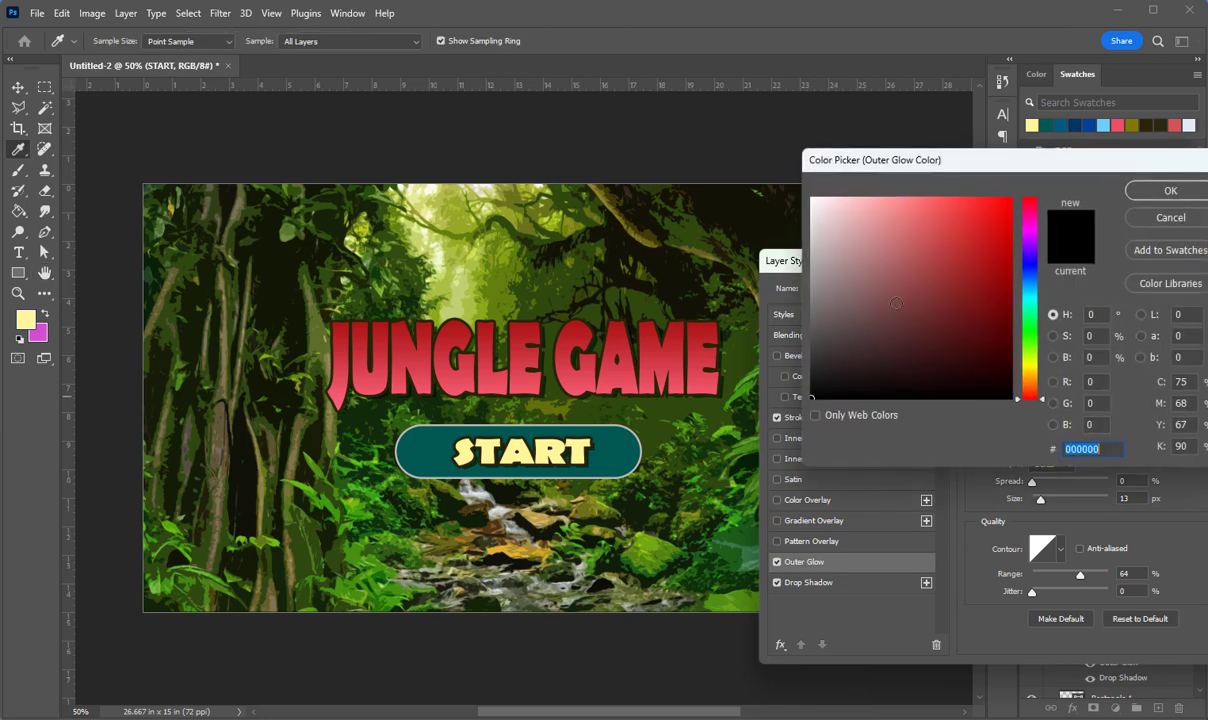
{"action": "mouse_move", "coordinate": [900, 290]}
{"action": "left_mouse_down"}
{"action": "mouse_move", "coordinate": [822, 205]}
{"action": "mouse_move", "coordinate": [935, 221]}
{"action": "mouse_move", "coordinate": [974, 289]}
{"action": "left_mouse_up"}
{"action": "left_click", "coordinate": [1027, 367]}
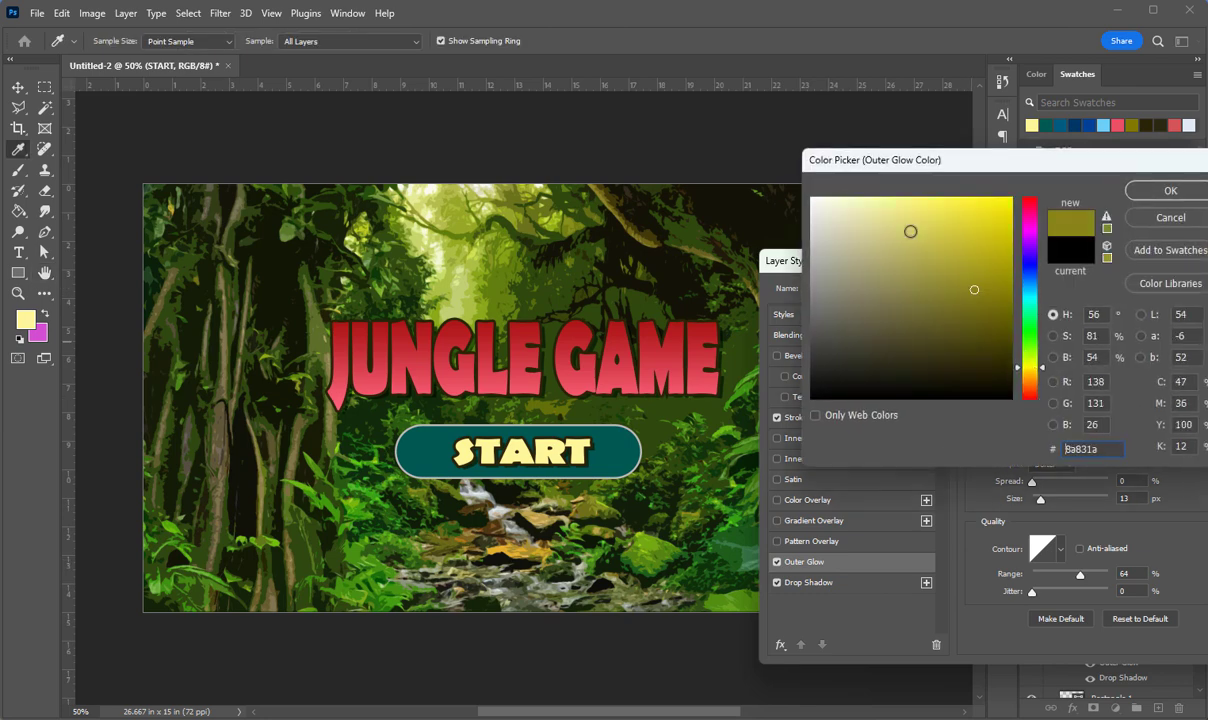
{"action": "left_click_drag", "start_coordinate": [910, 232], "coordinate": [891, 162]}
{"action": "left_click", "coordinate": [1139, 192]}
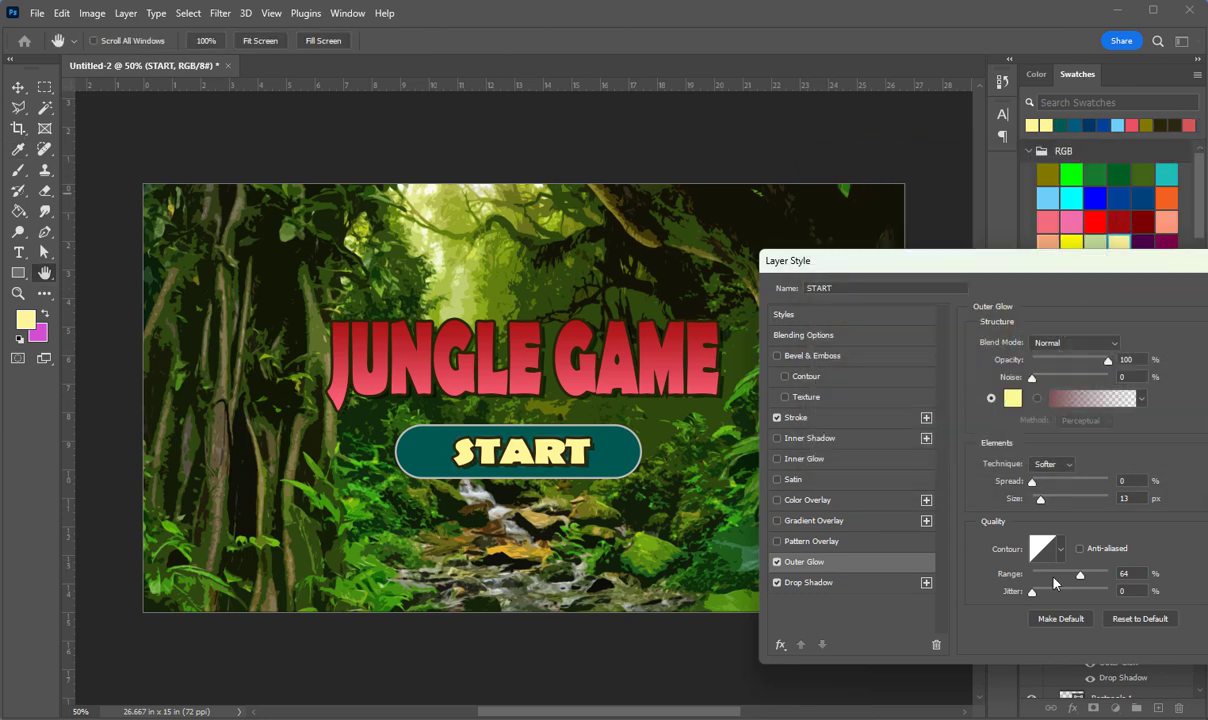
Set the START text's outer glow to 50% spread, 16 px size and 65% opacity, and apply the layer style.
{"action": "mouse_move", "coordinate": [1035, 487]}
{"action": "left_mouse_down"}
{"action": "mouse_move", "coordinate": [1071, 489]}
{"action": "mouse_move", "coordinate": [1041, 504]}
{"action": "left_mouse_up"}
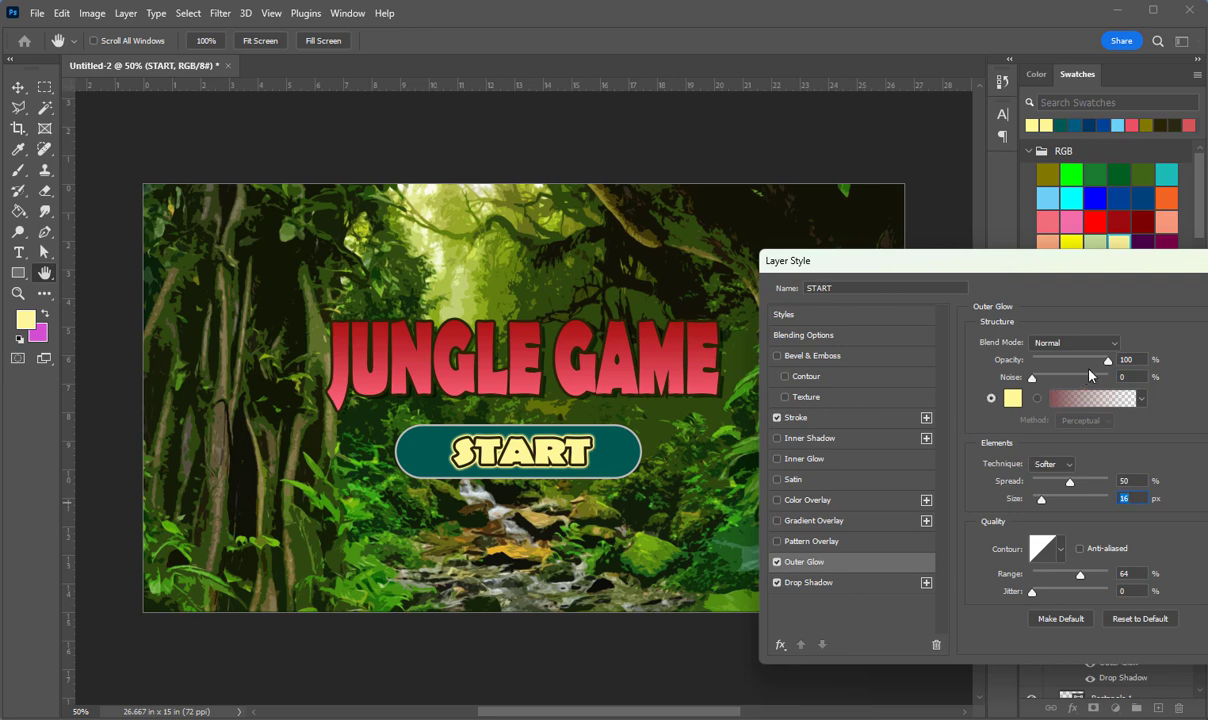
{"action": "mouse_move", "coordinate": [1105, 366]}
{"action": "left_mouse_down"}
{"action": "mouse_move", "coordinate": [1073, 364]}
{"action": "mouse_move", "coordinate": [1083, 373]}
{"action": "left_mouse_up"}
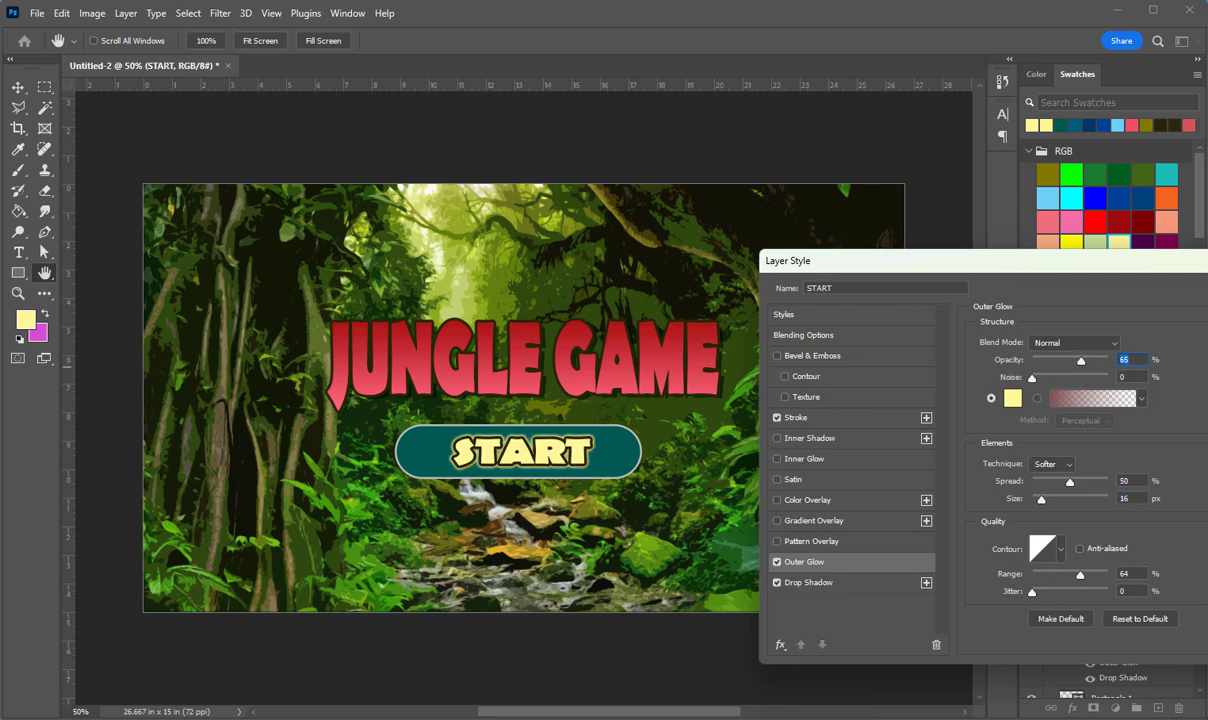
{"action": "key", "text": "Return"}
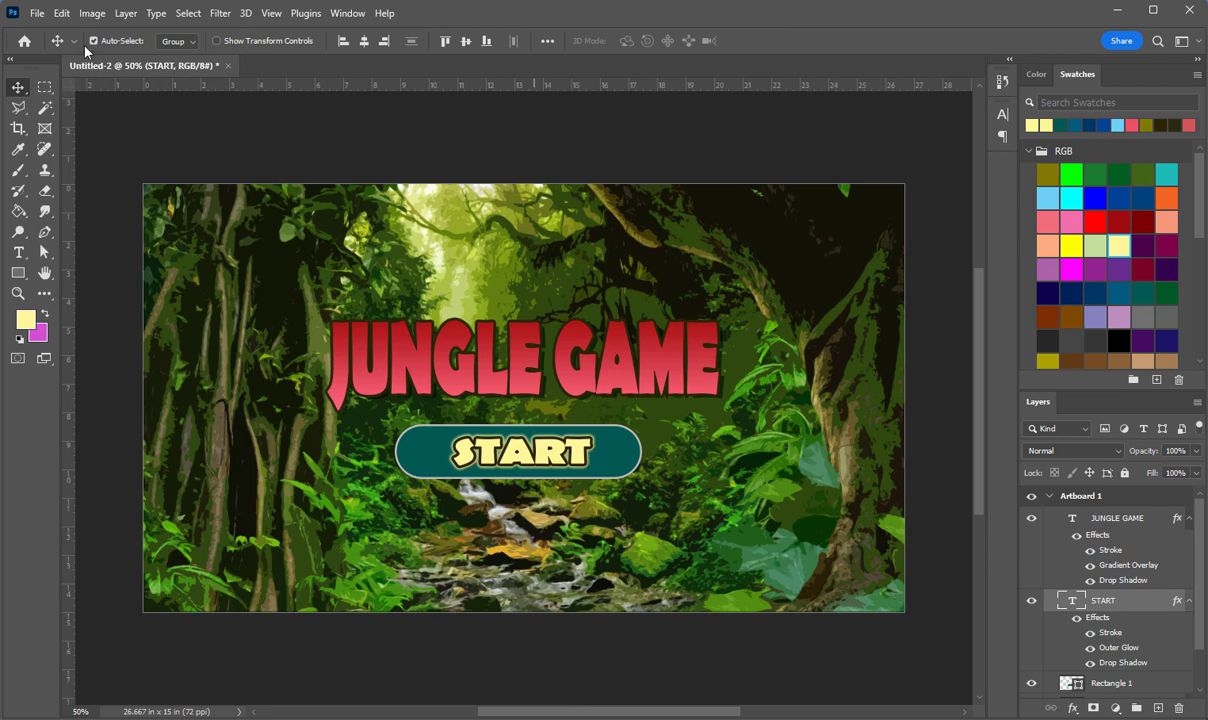
Save the document to the Desktop as a Photoshop file named Start Screen, with Maximize Compatibility enabled.
{"action": "left_click", "coordinate": [36, 13]}
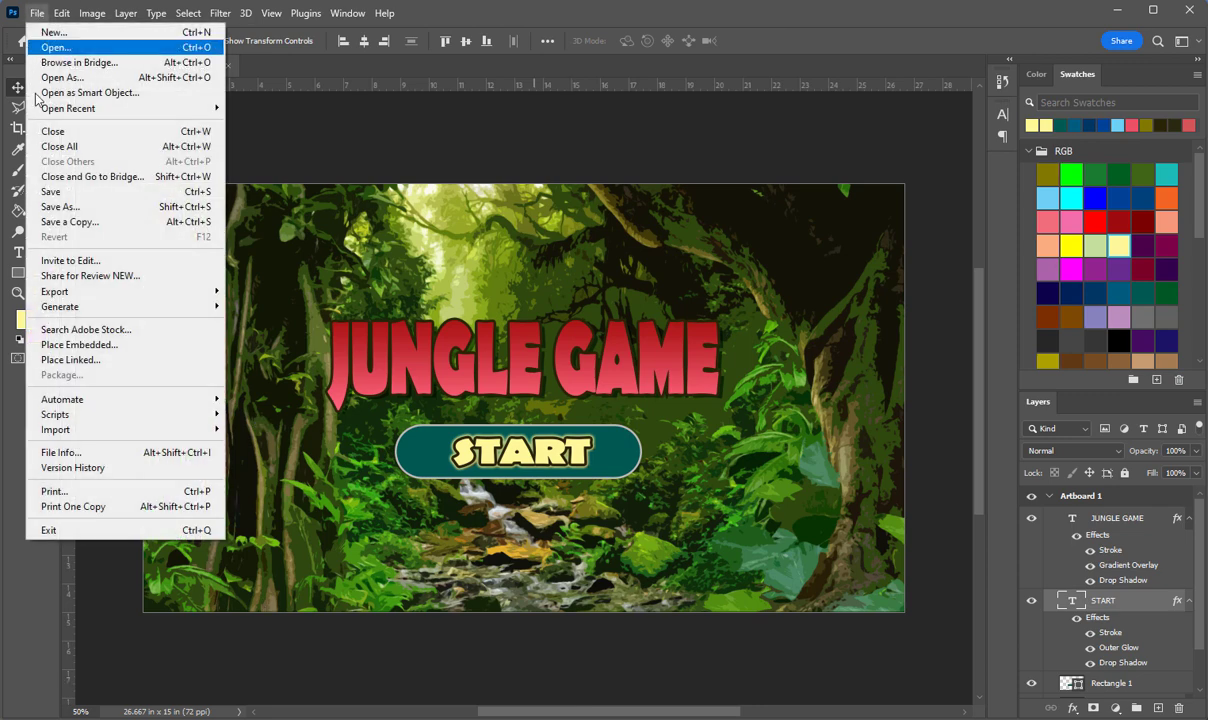
{"action": "left_click", "coordinate": [55, 210]}
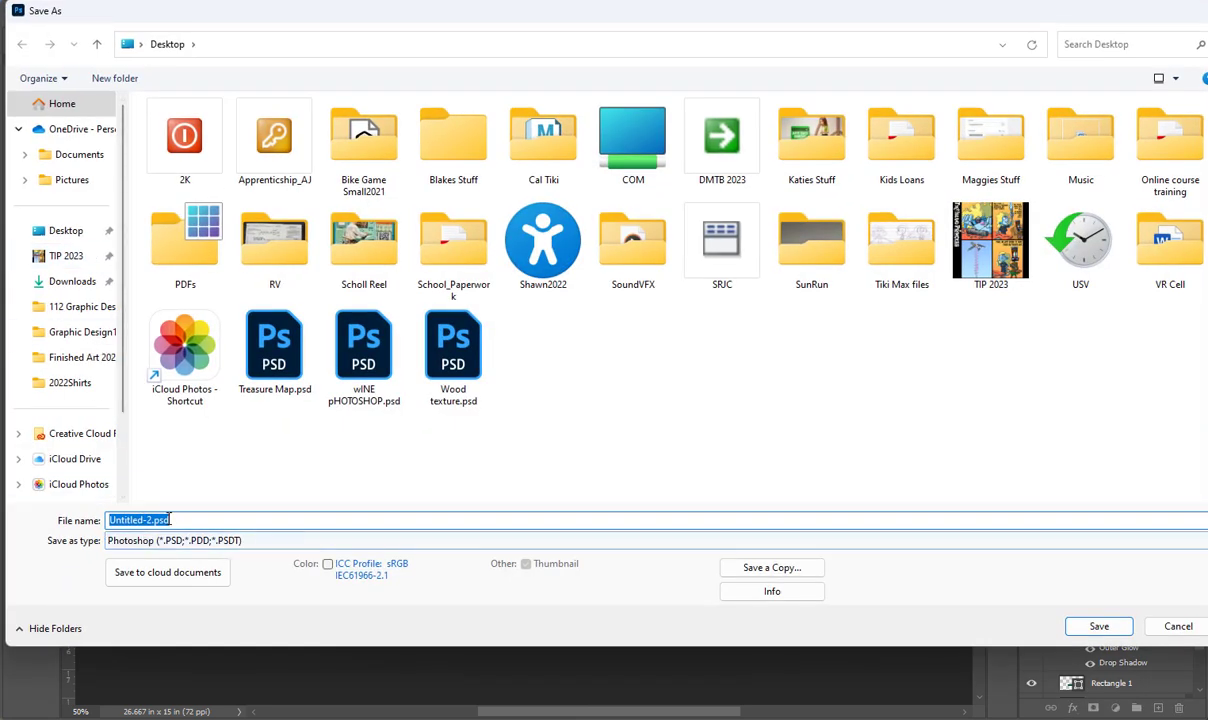
{"action": "left_click_drag", "start_coordinate": [184, 520], "coordinate": [61, 512]}
{"action": "type", "text": "Start S"}
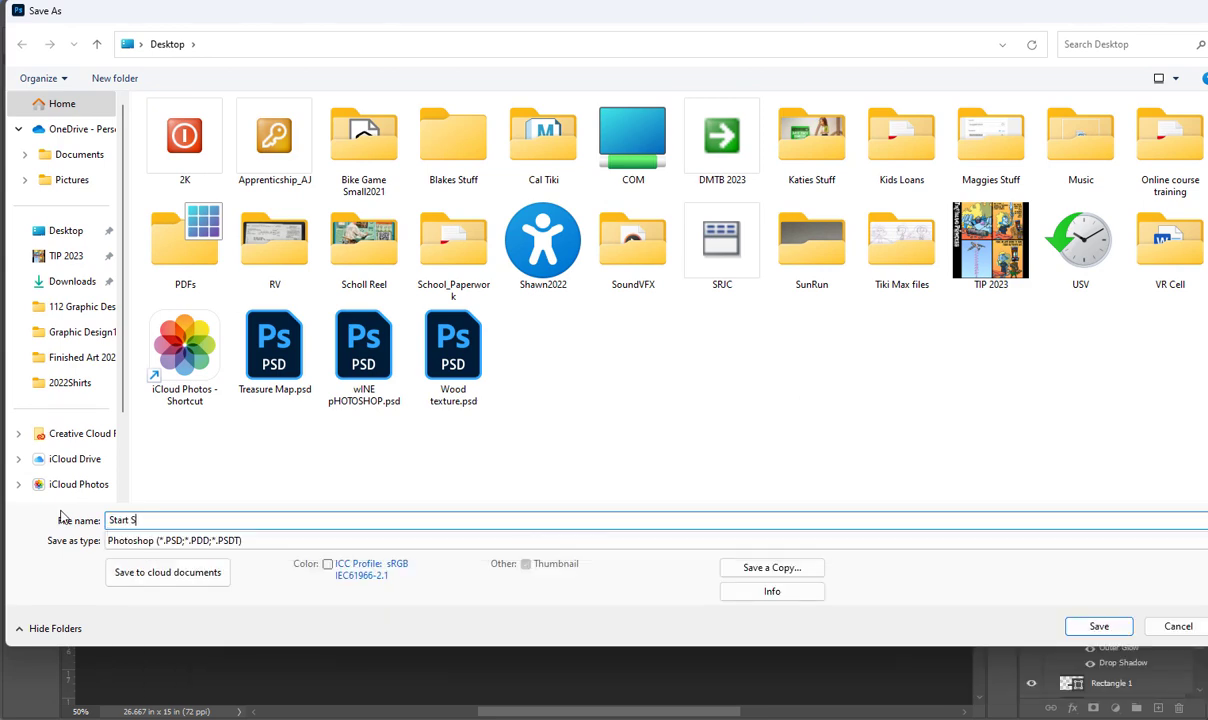
{"action": "type", "text": "creen"}
{"action": "key", "text": "Return"}
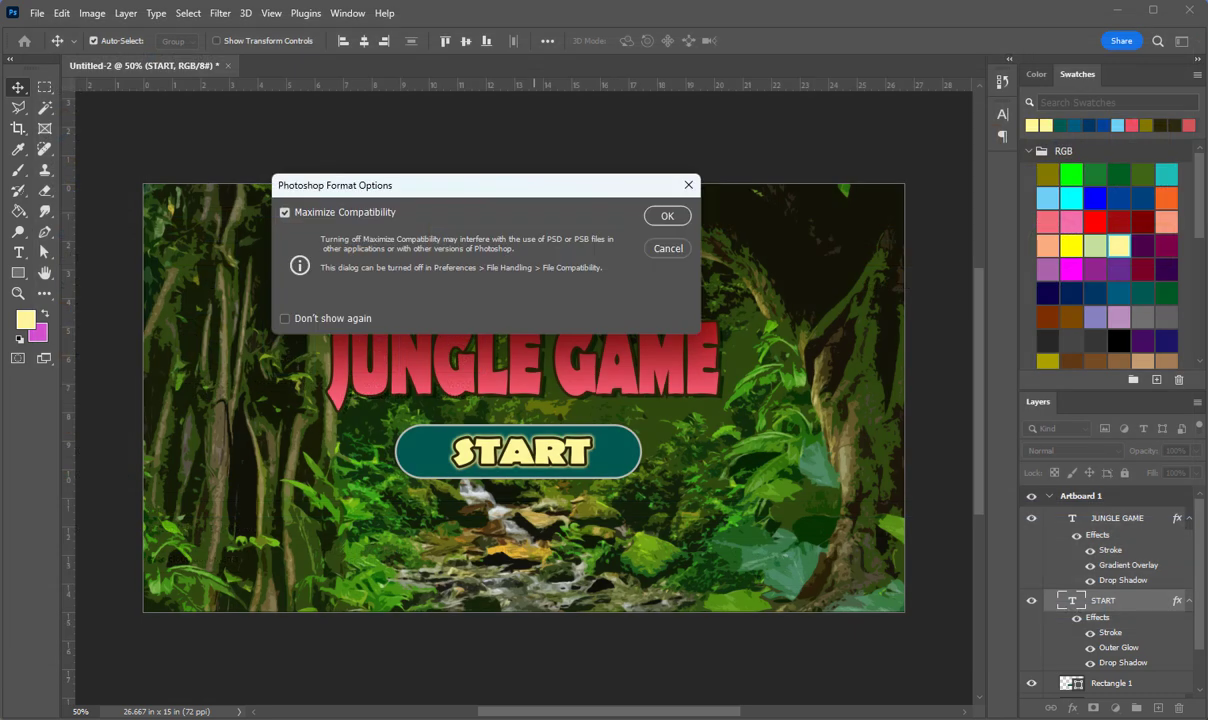
{"action": "left_click", "coordinate": [677, 216]}
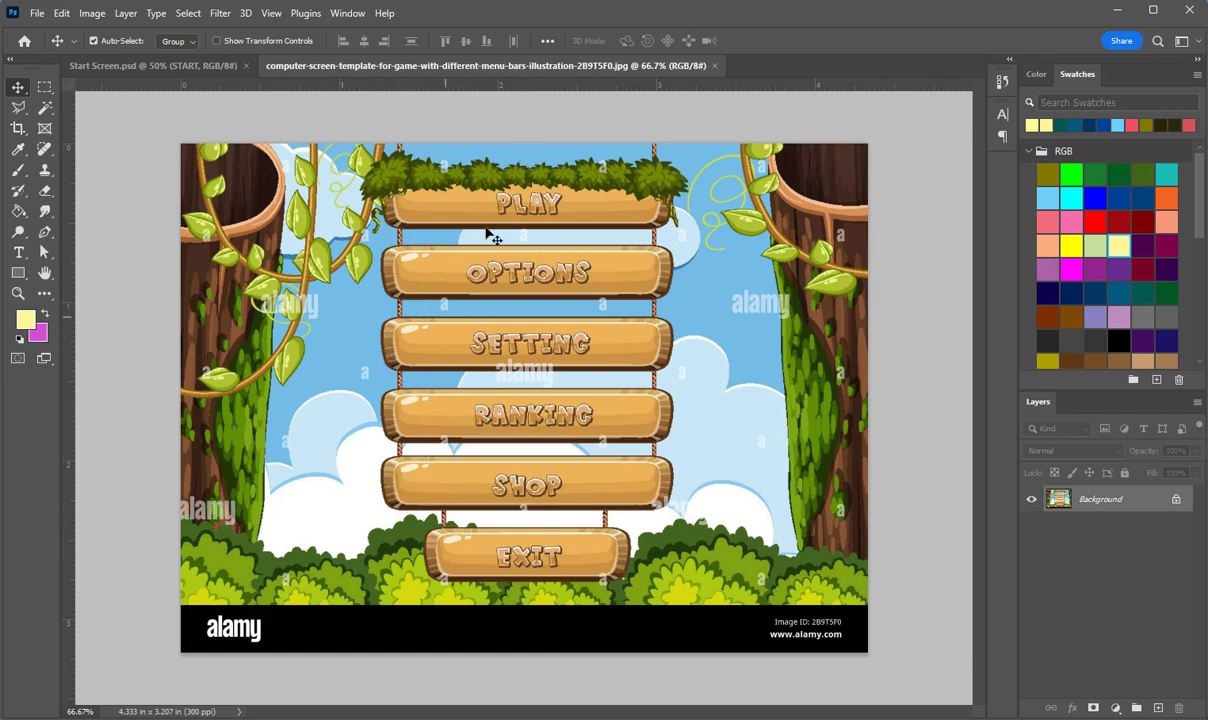
Detach the computer-screen-template reference image into a separate window and return to the Start Screen document.
{"action": "left_click_drag", "start_coordinate": [487, 67], "coordinate": [0, 40]}
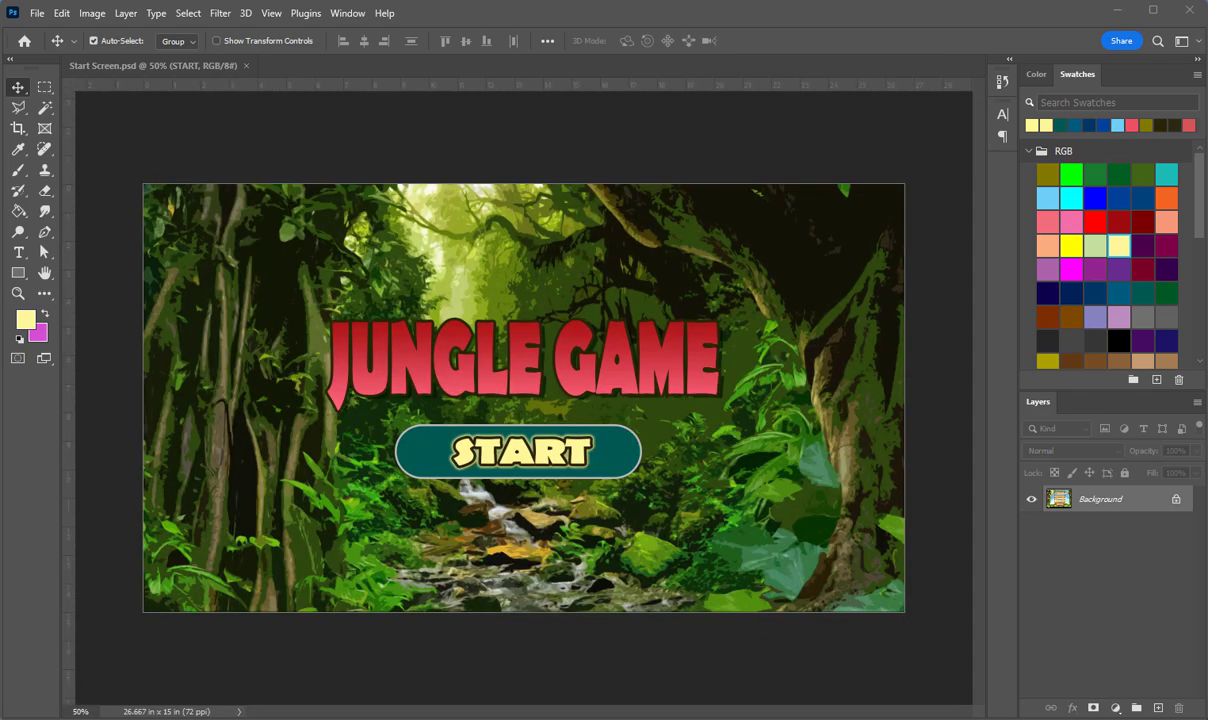
{"action": "left_click_drag", "start_coordinate": [0, 84], "coordinate": [0, 165]}
{"action": "left_click", "coordinate": [764, 486]}
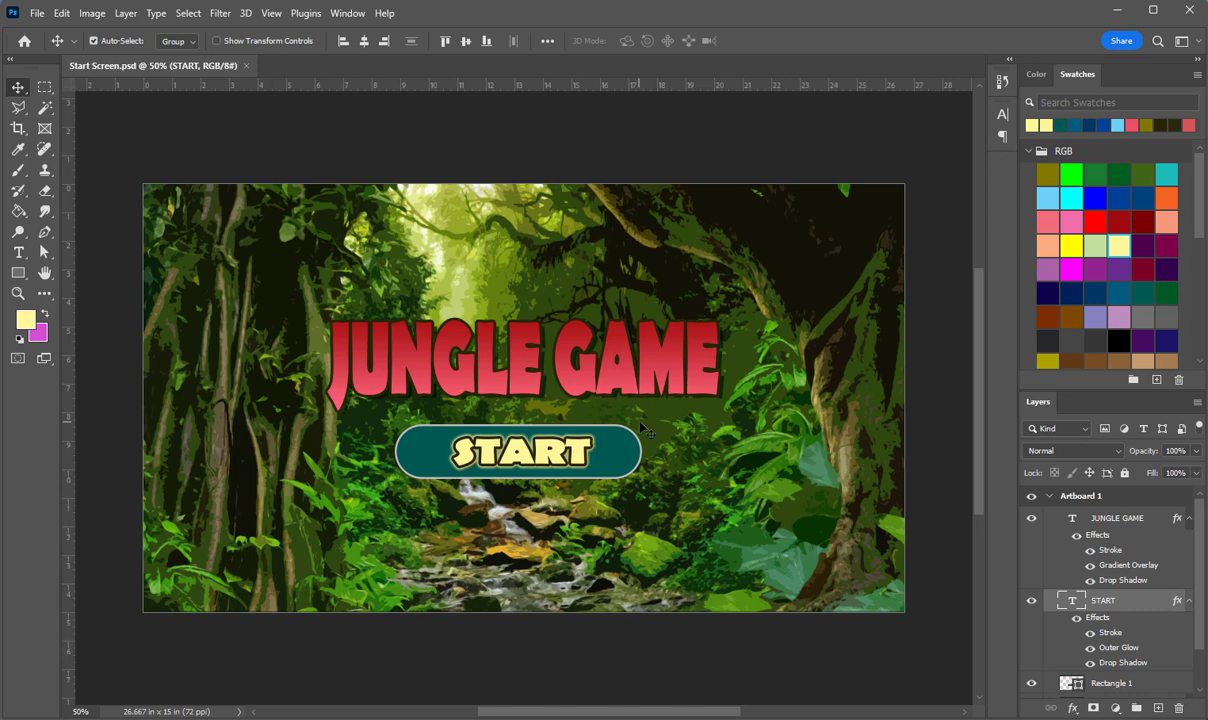
Hide the JUNGLE GAME title layer and bring the map from Treasure Map.psd into the Start Screen artboard.
{"action": "left_click", "coordinate": [645, 378]}
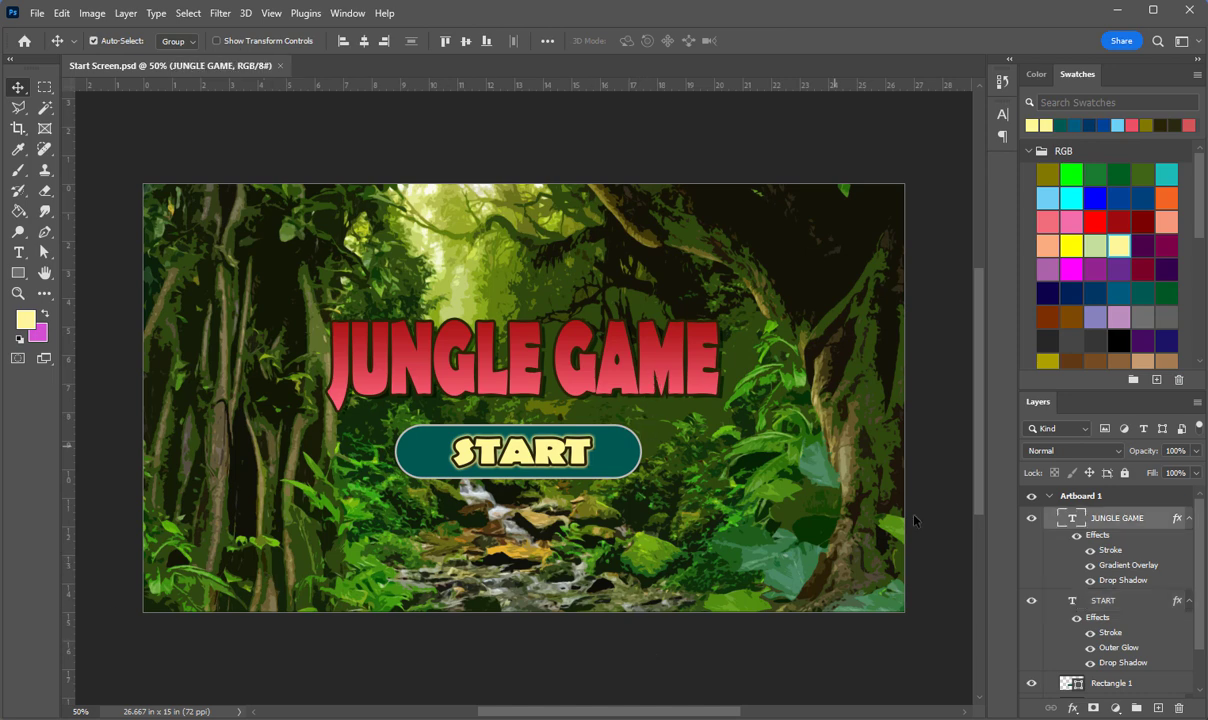
{"action": "left_click", "coordinate": [1032, 519]}
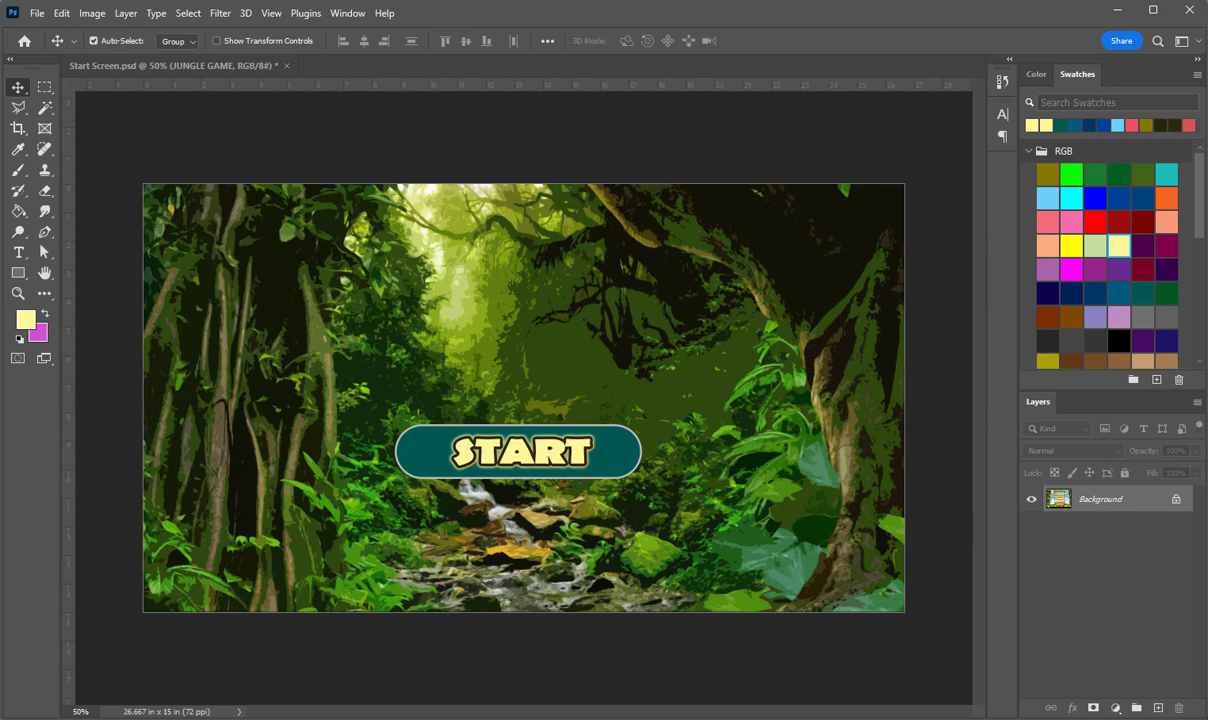
{"action": "left_click", "coordinate": [37, 13]}
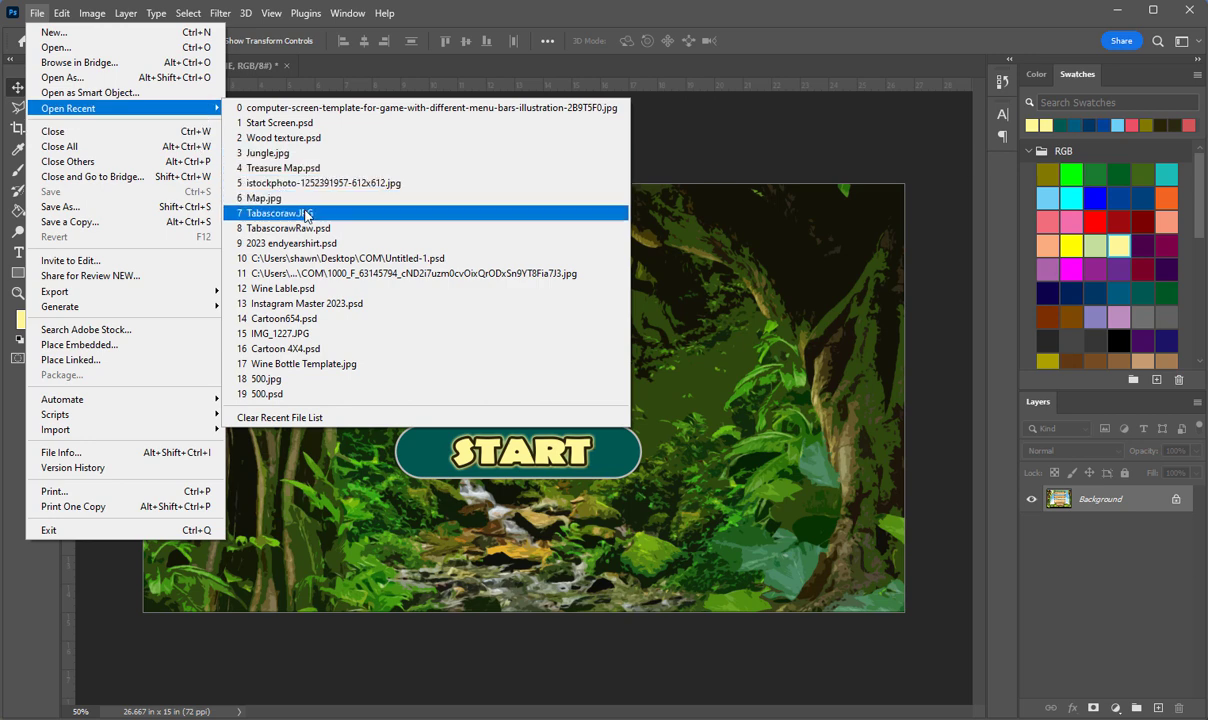
{"action": "left_click", "coordinate": [272, 166]}
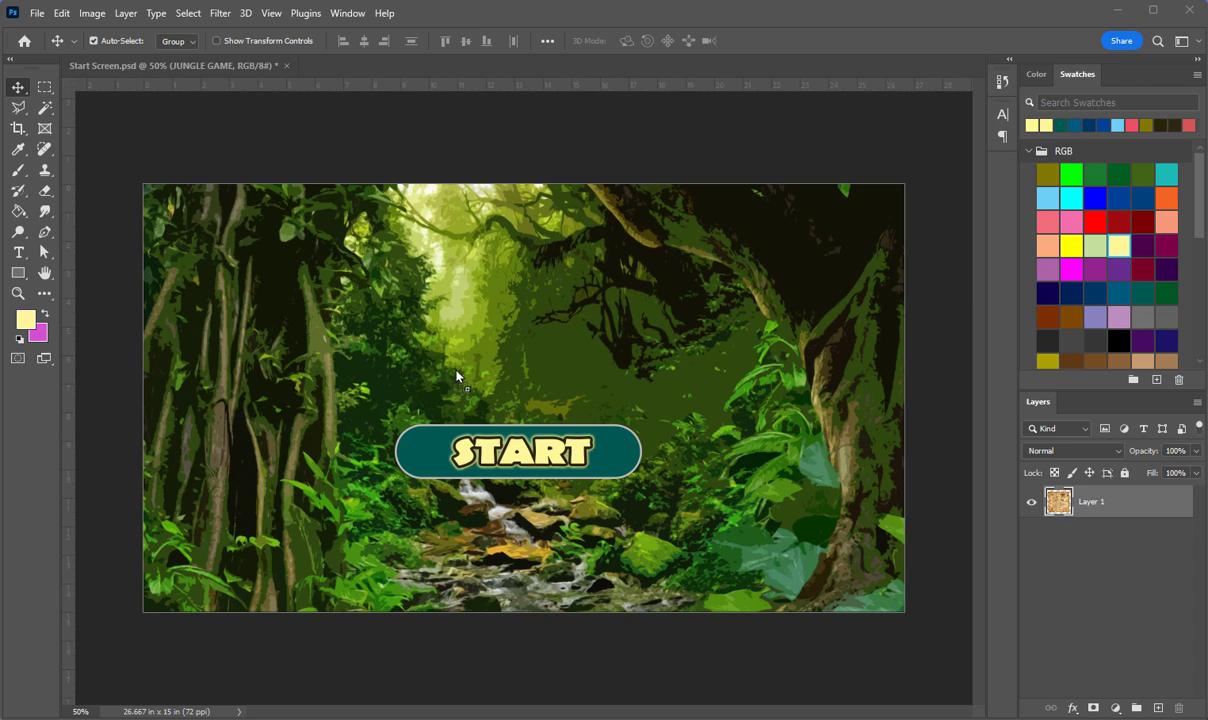
{"action": "left_click_drag", "start_coordinate": [456, 376], "coordinate": [483, 373]}
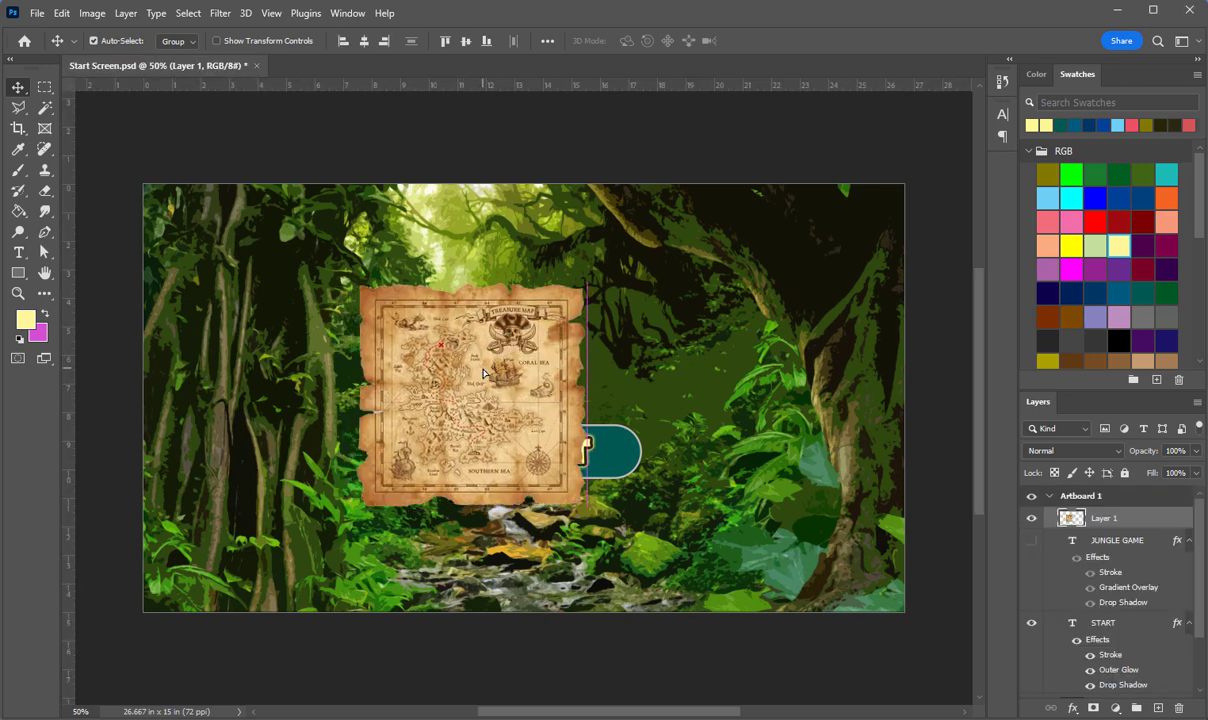
Scale the treasure map to about 154% and place it near the centre of the artboard, covering the START button.
{"action": "key", "text": "ctrl+t"}
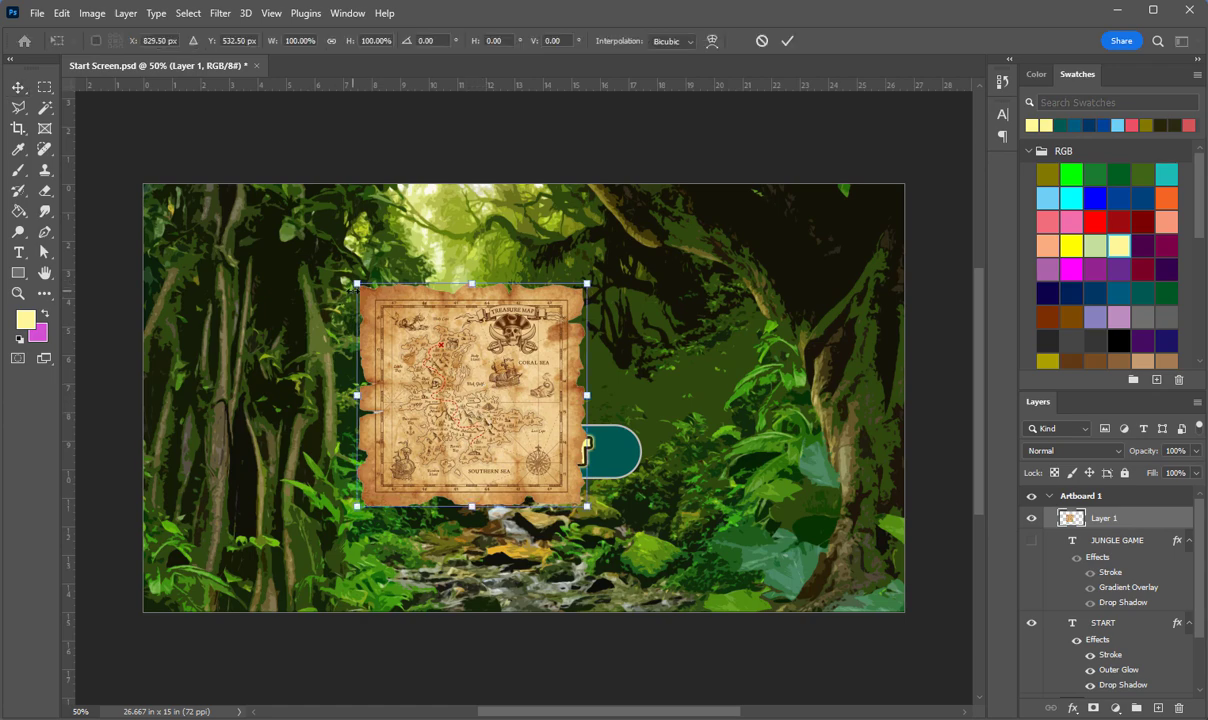
{"action": "left_click_drag", "start_coordinate": [356, 283], "coordinate": [263, 220]}
{"action": "left_click_drag", "start_coordinate": [457, 323], "coordinate": [337, 325]}
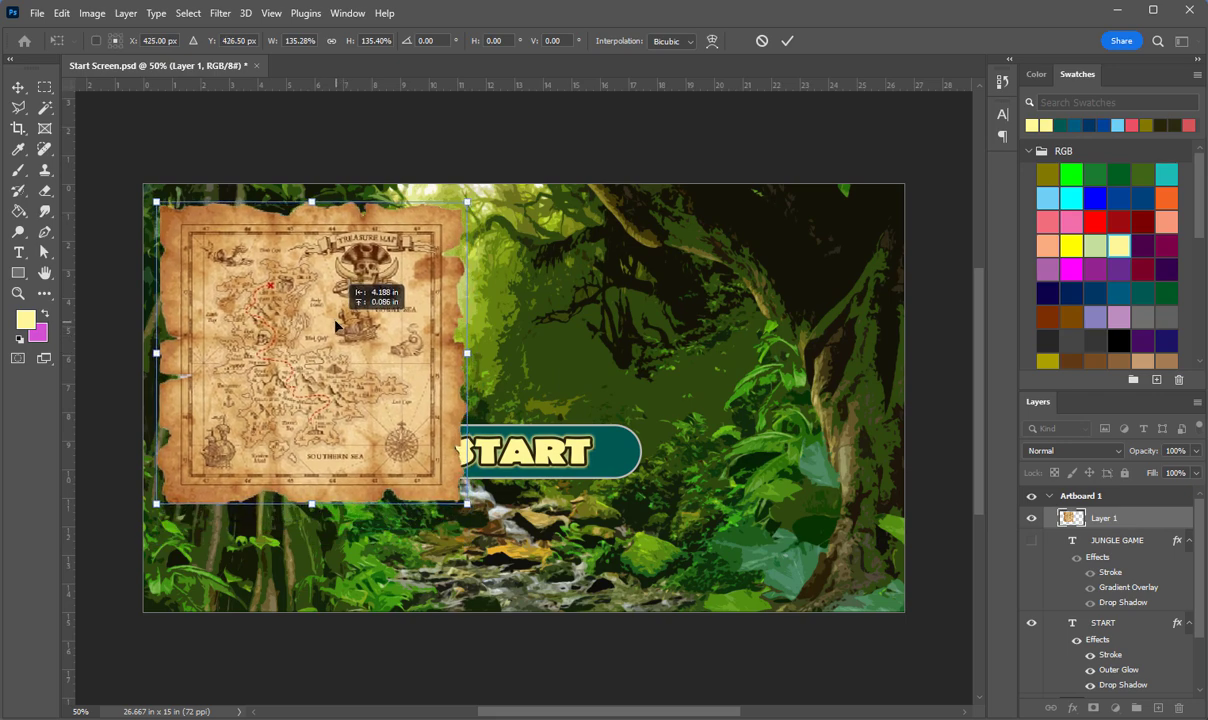
{"action": "left_click_drag", "start_coordinate": [467, 503], "coordinate": [505, 548]}
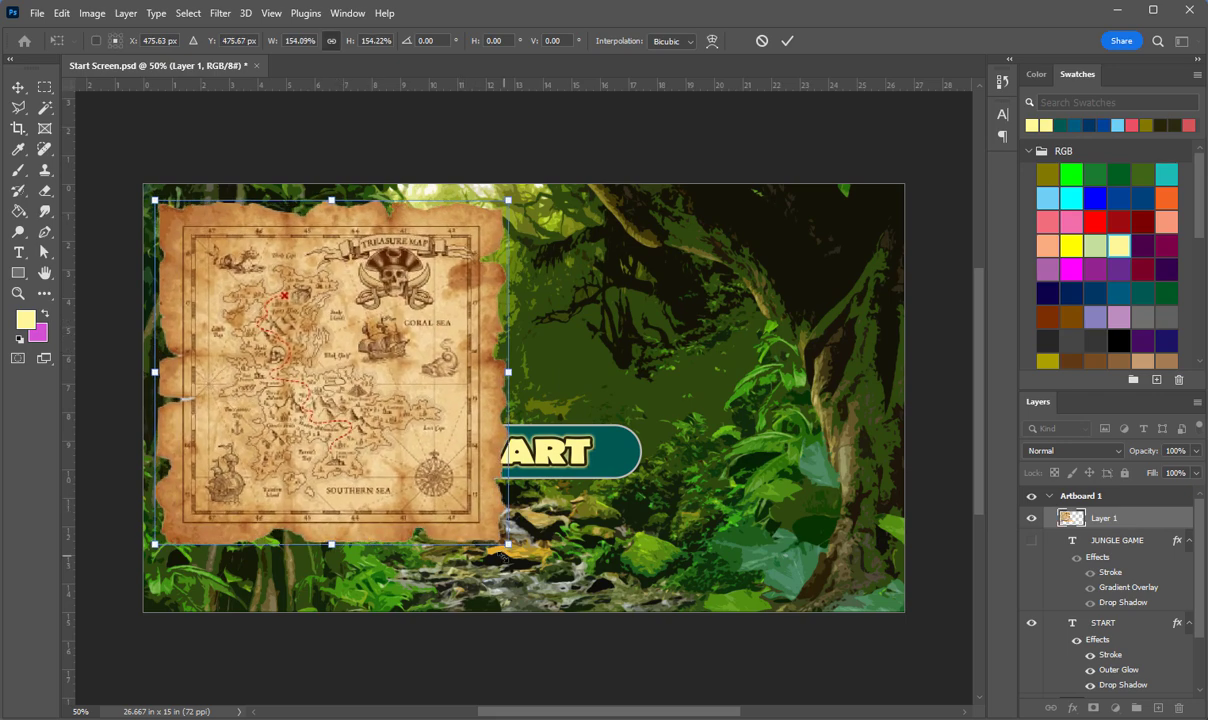
{"action": "left_click_drag", "start_coordinate": [387, 418], "coordinate": [553, 446]}
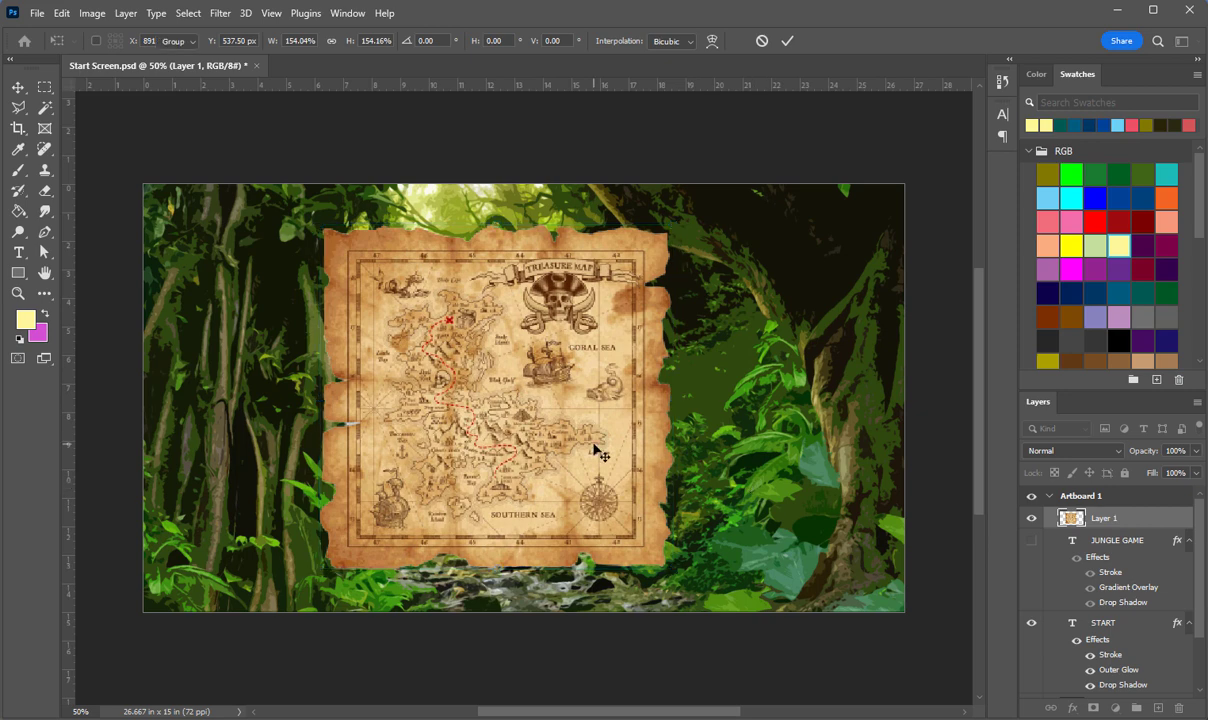
{"action": "key", "text": "Return"}
{"action": "left_click_drag", "start_coordinate": [579, 406], "coordinate": [589, 380]}
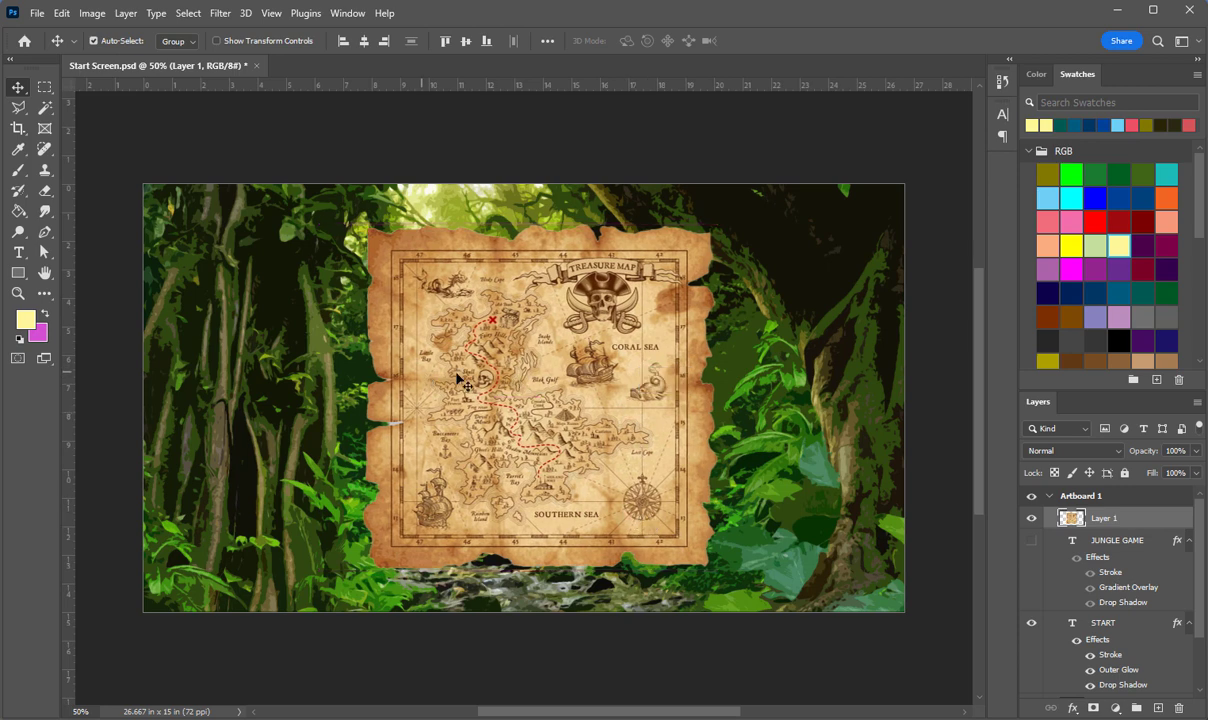
Show the JUNGLE GAME title layer again and place it above the treasure map in Layer 1.
{"action": "left_click", "coordinate": [1031, 540]}
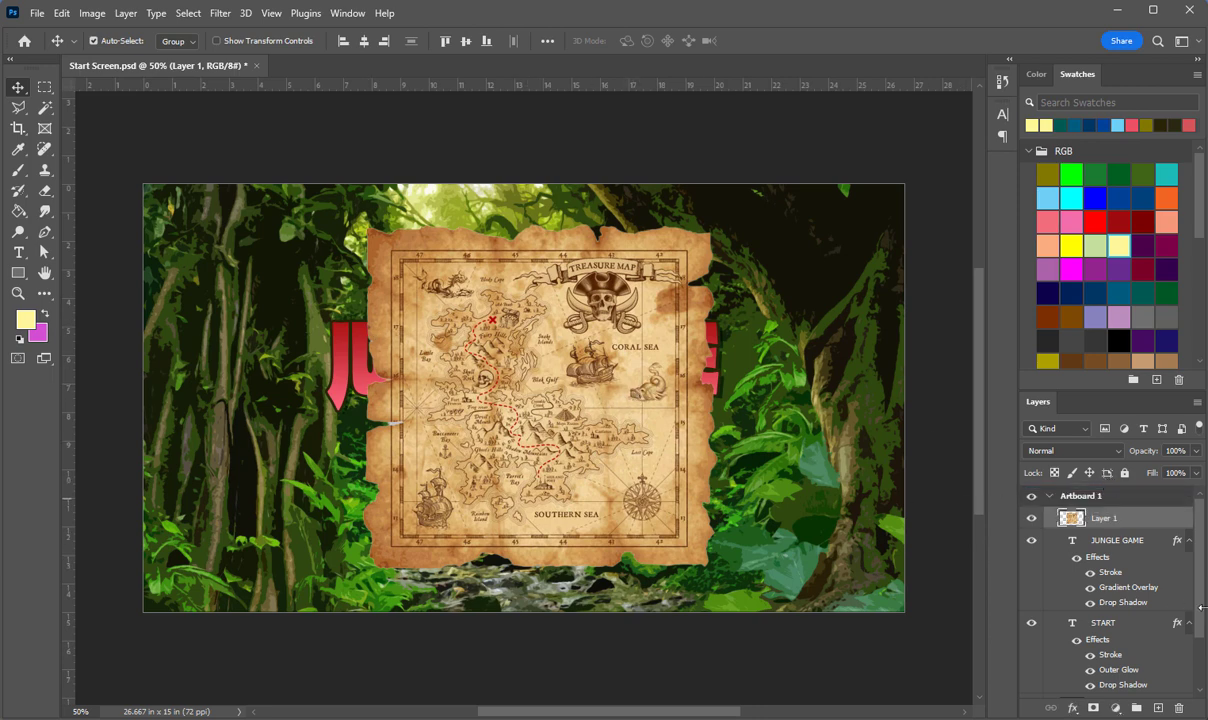
{"action": "scroll", "coordinate": [1190, 620], "scroll_direction": "down", "scroll_amount": 2}
{"action": "scroll", "coordinate": [1180, 540], "scroll_direction": "up", "scroll_amount": 2}
{"action": "left_click", "coordinate": [1050, 497]}
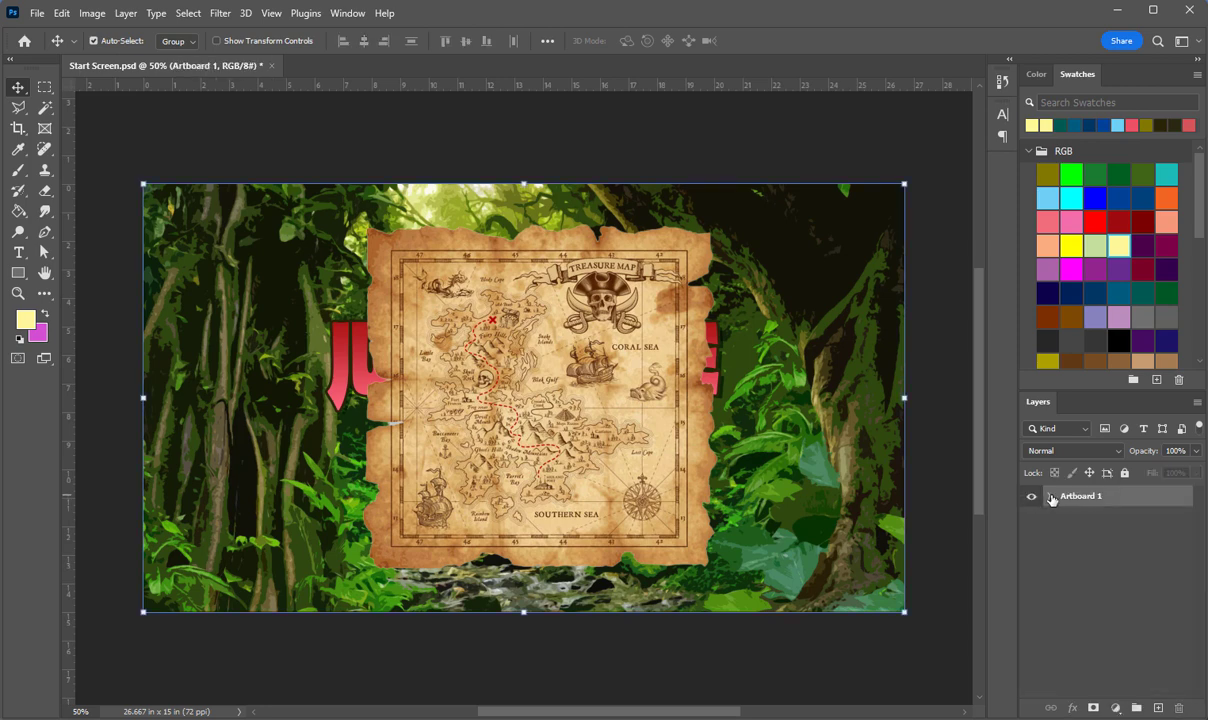
{"action": "left_click", "coordinate": [1051, 497]}
{"action": "left_click", "coordinate": [681, 406]}
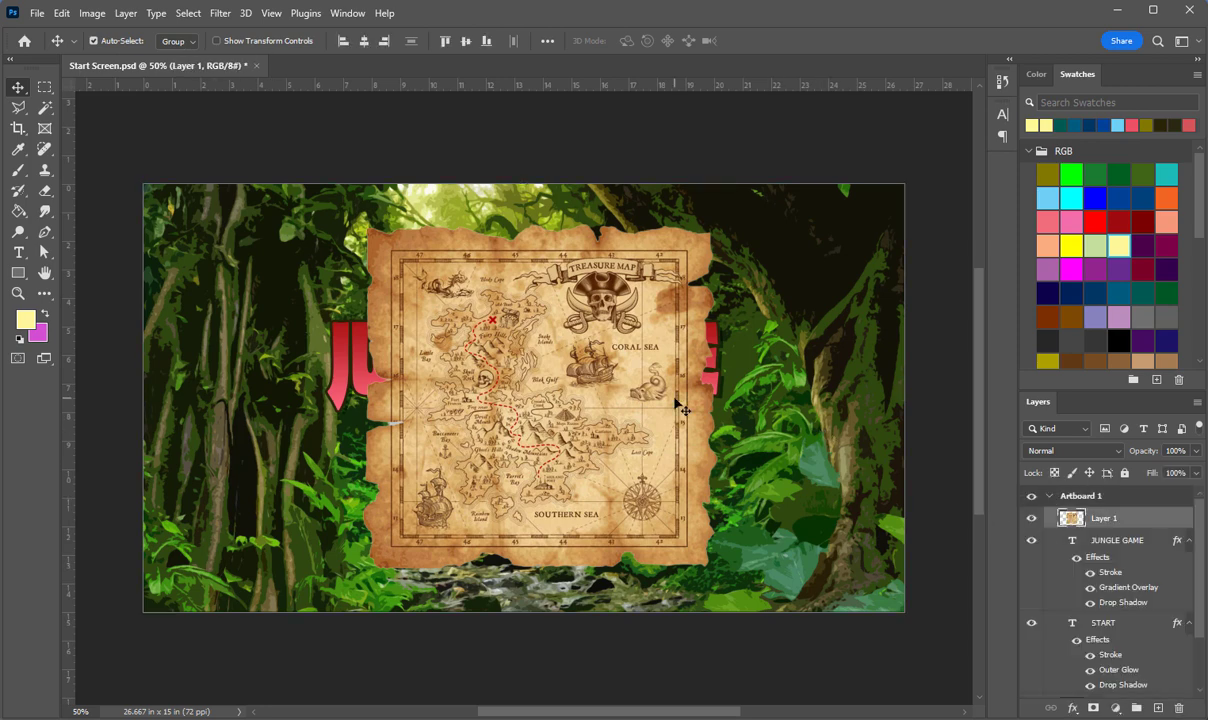
{"action": "left_click_drag", "start_coordinate": [1100, 541], "coordinate": [1100, 502]}
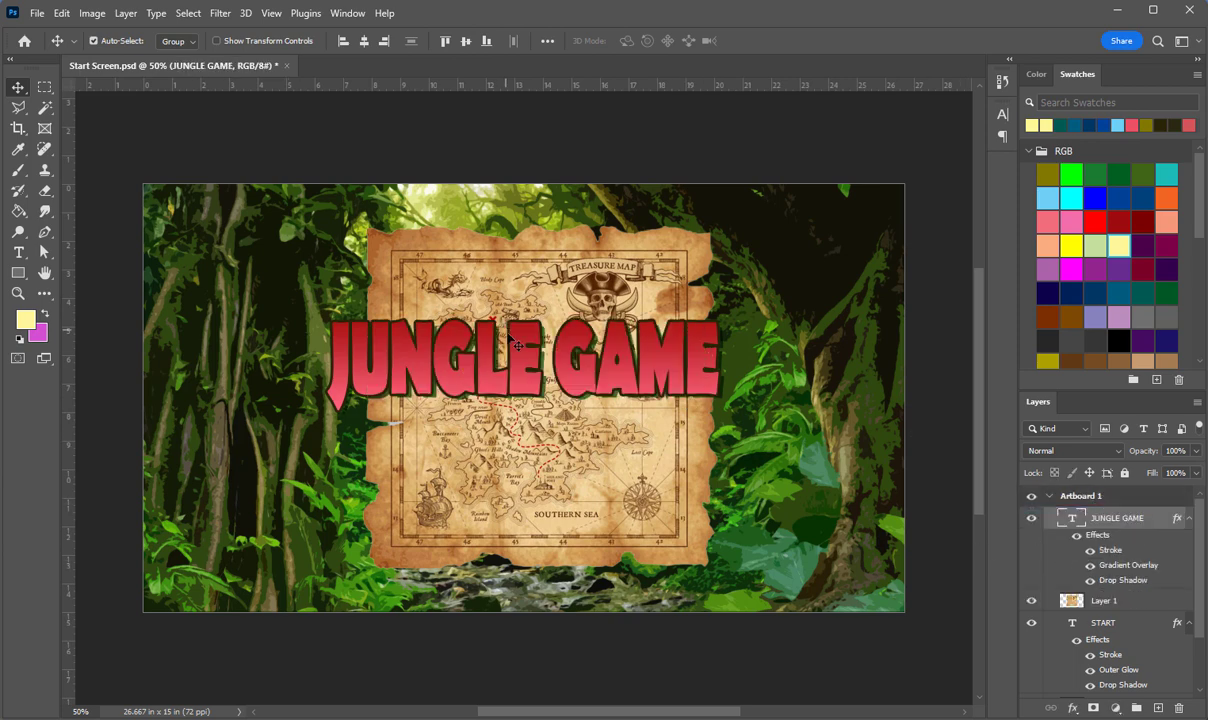
Replace the JUNGLE GAME title text on the treasure map with SETTINGS in capitals.
{"action": "left_click_drag", "start_coordinate": [516, 345], "coordinate": [517, 355]}
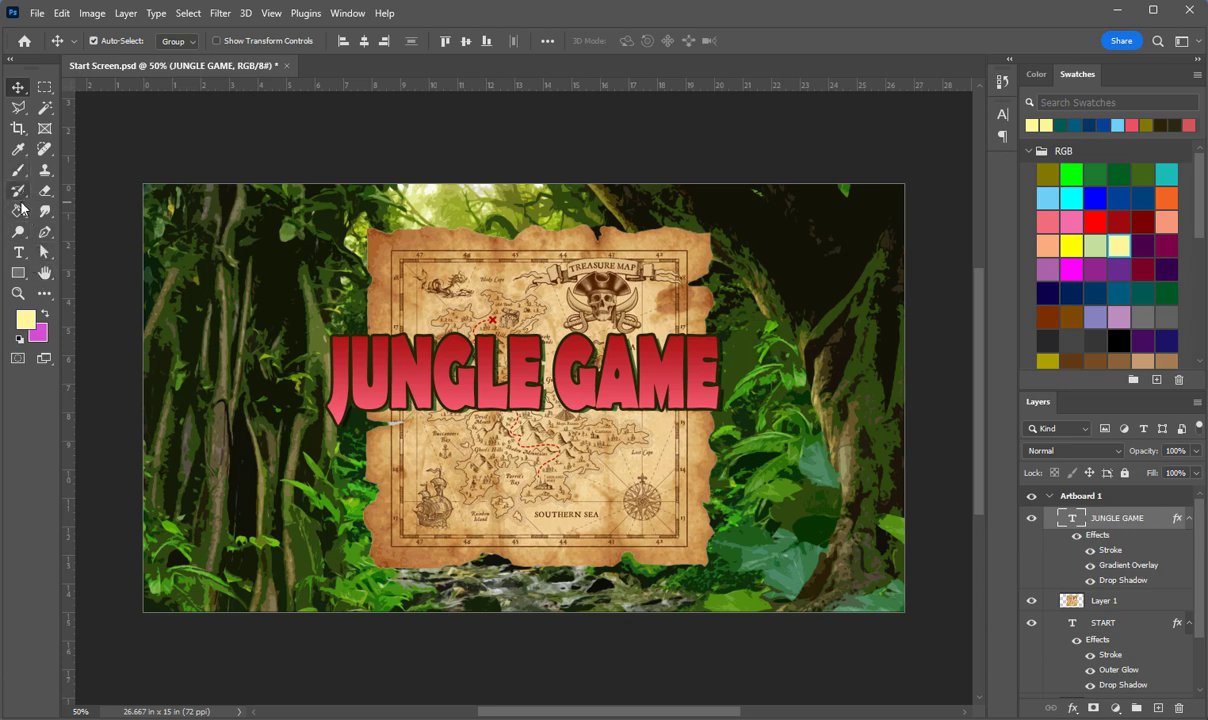
{"action": "left_click", "coordinate": [20, 252]}
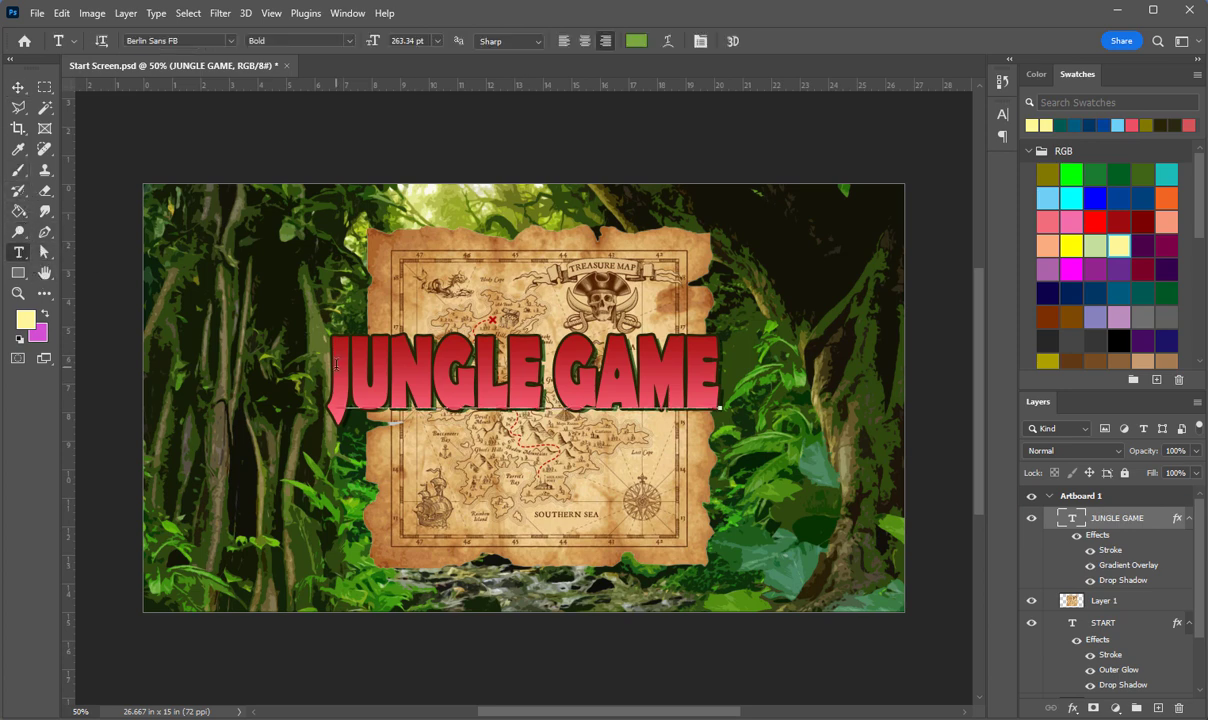
{"action": "left_click_drag", "start_coordinate": [320, 345], "coordinate": [797, 367]}
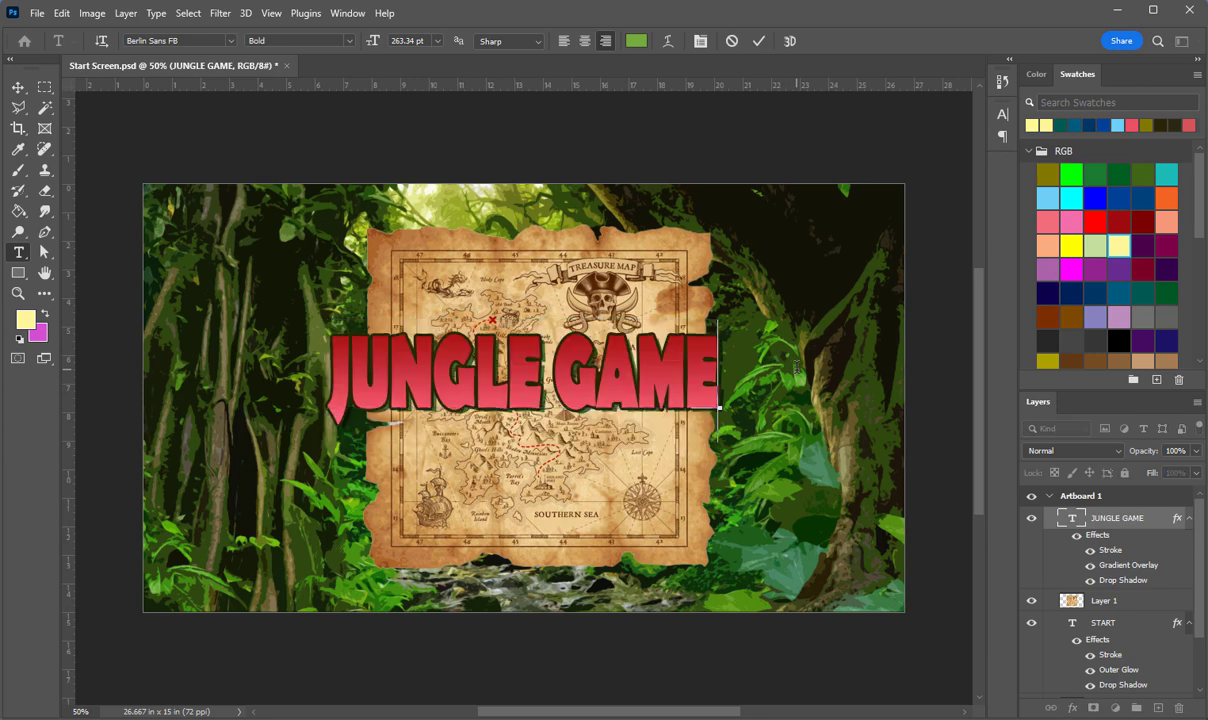
{"action": "type", "text": "Settin"}
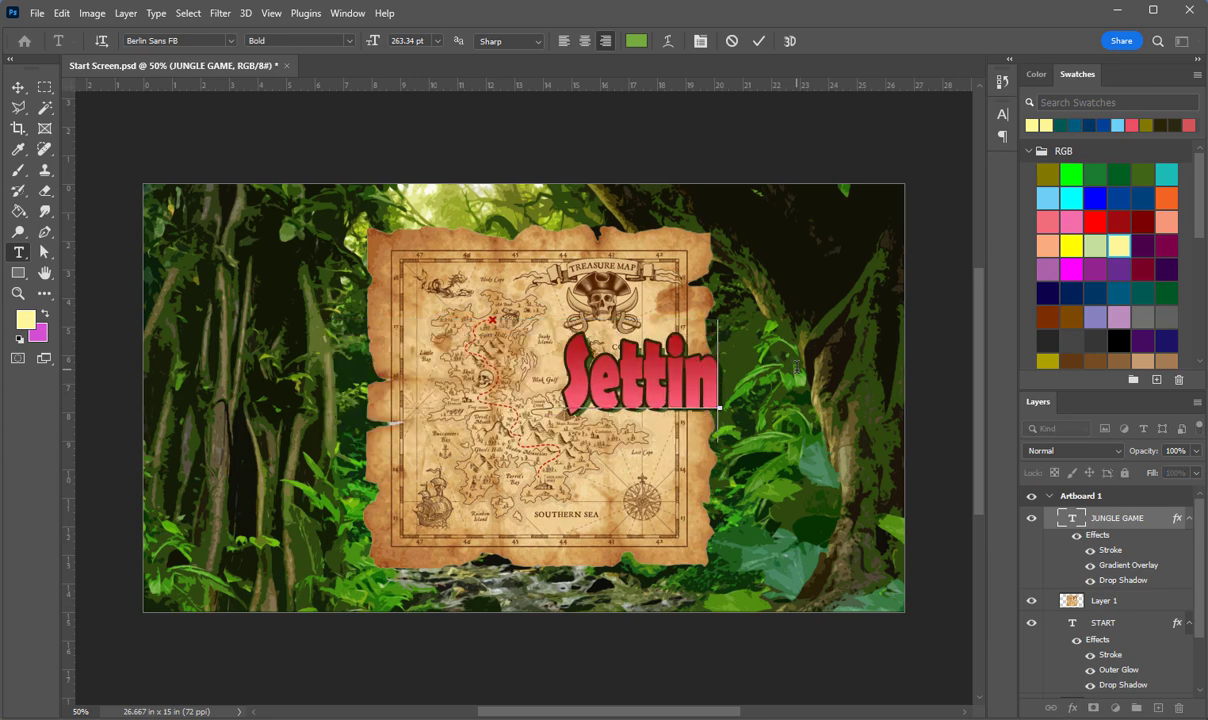
{"action": "type", "text": "gs"}
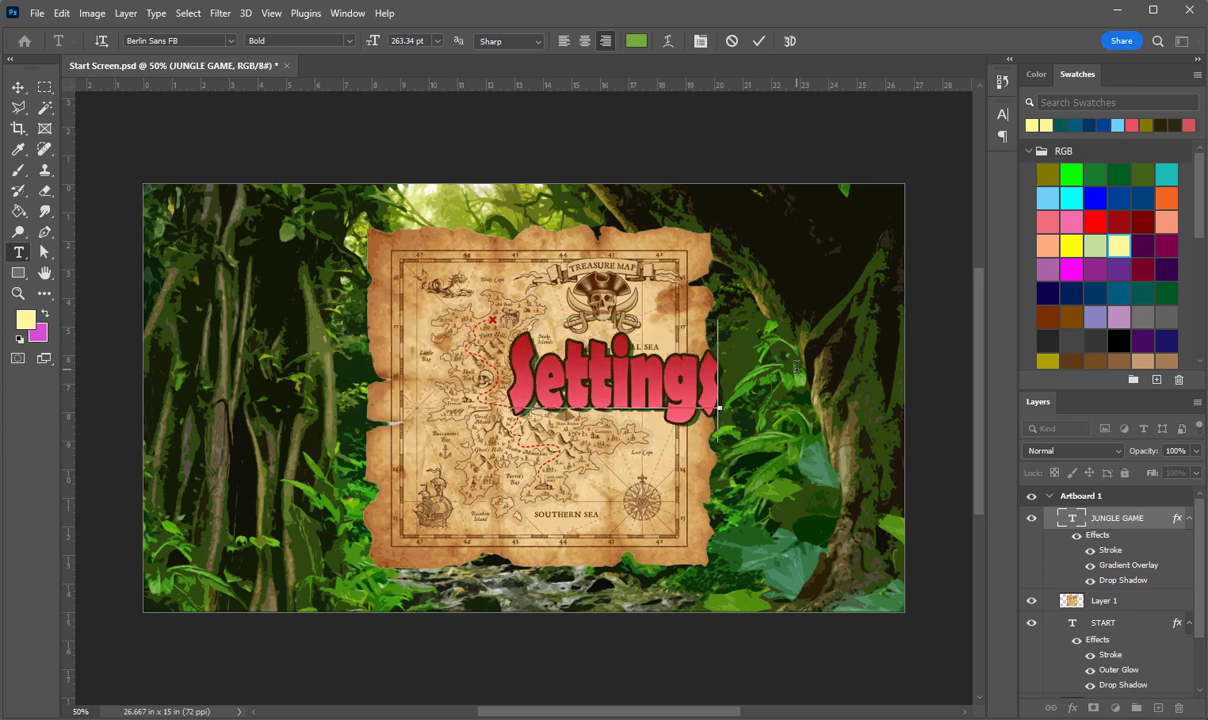
{"action": "key", "text": "BackSpace"}
{"action": "key", "text": "BackSpace"}
{"action": "key", "text": "BackSpace"}
{"action": "key", "text": "BackSpace"}
{"action": "key", "text": "BackSpace"}
{"action": "key", "text": "BackSpace"}
{"action": "key", "text": "BackSpace"}
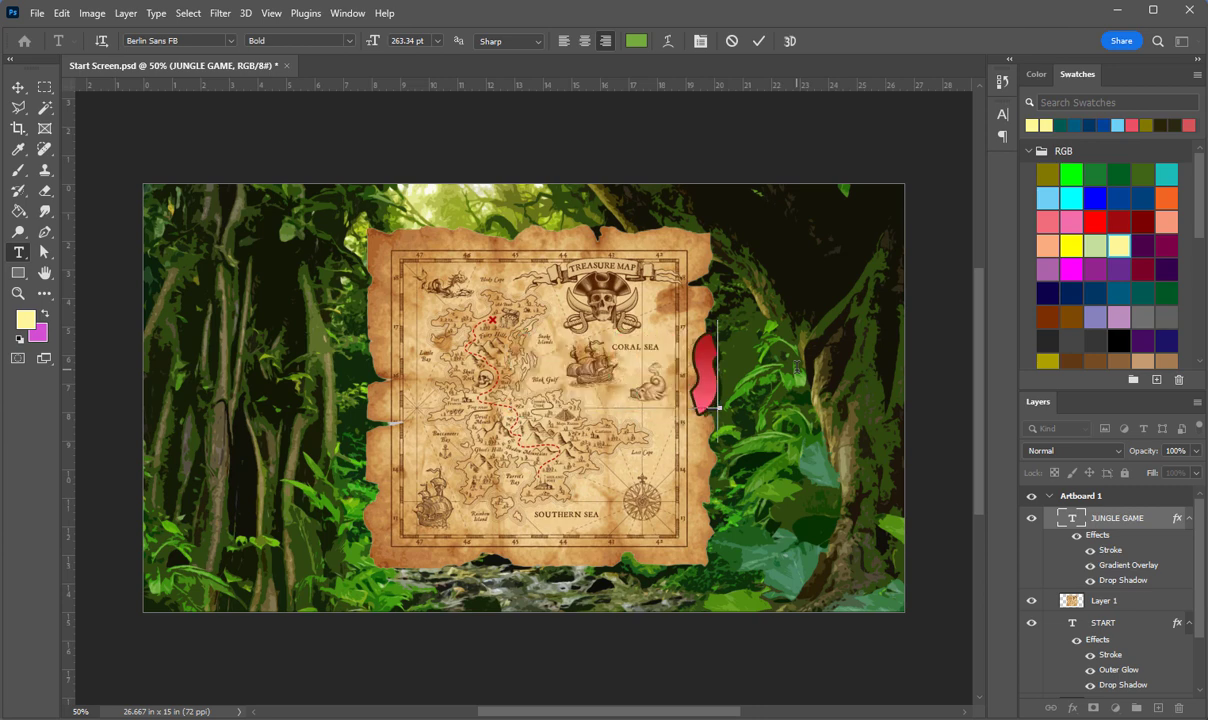
{"action": "type", "text": "ettin"}
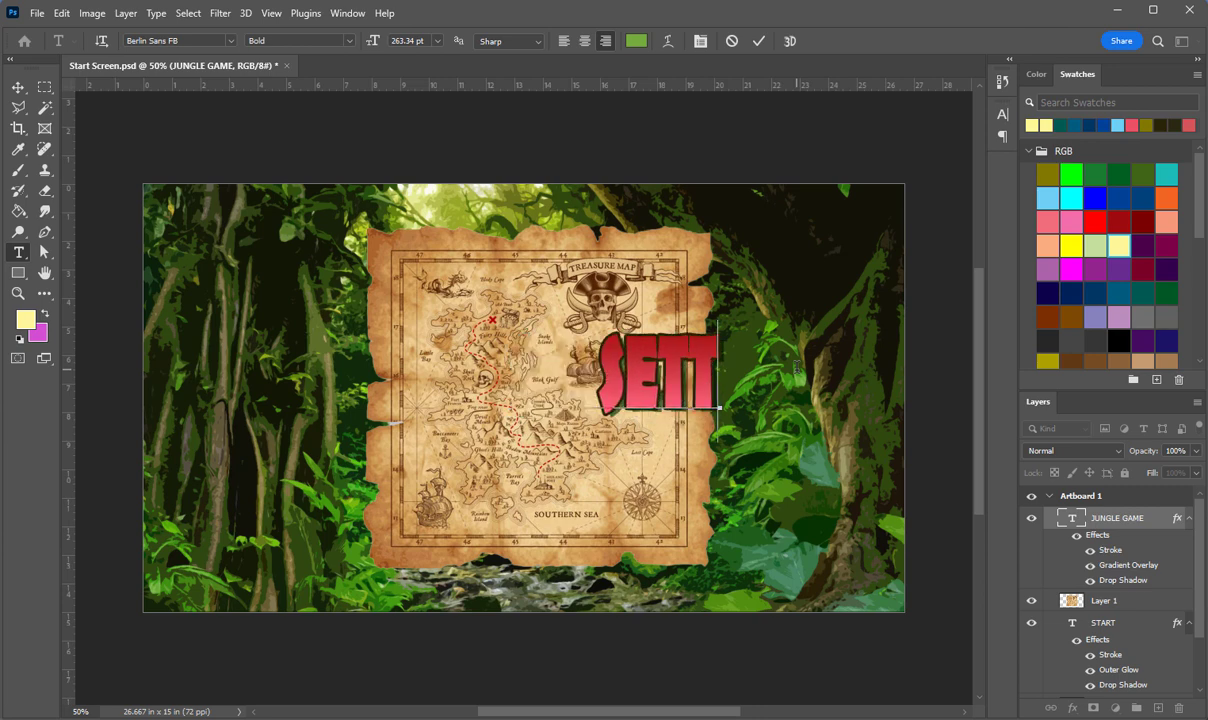
{"action": "type", "text": "gs"}
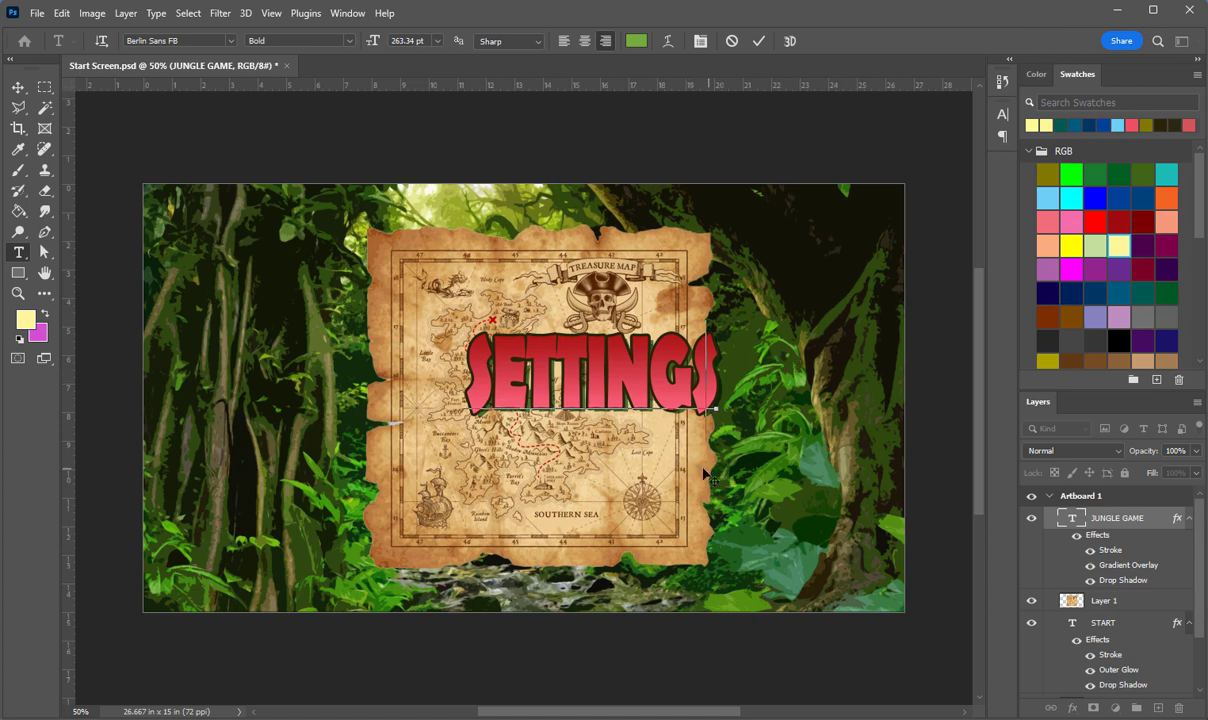
Scale the SETTINGS title to a font size of 154.29 pt and place it over the upper part of the treasure map.
{"action": "left_click_drag", "start_coordinate": [703, 475], "coordinate": [674, 466]}
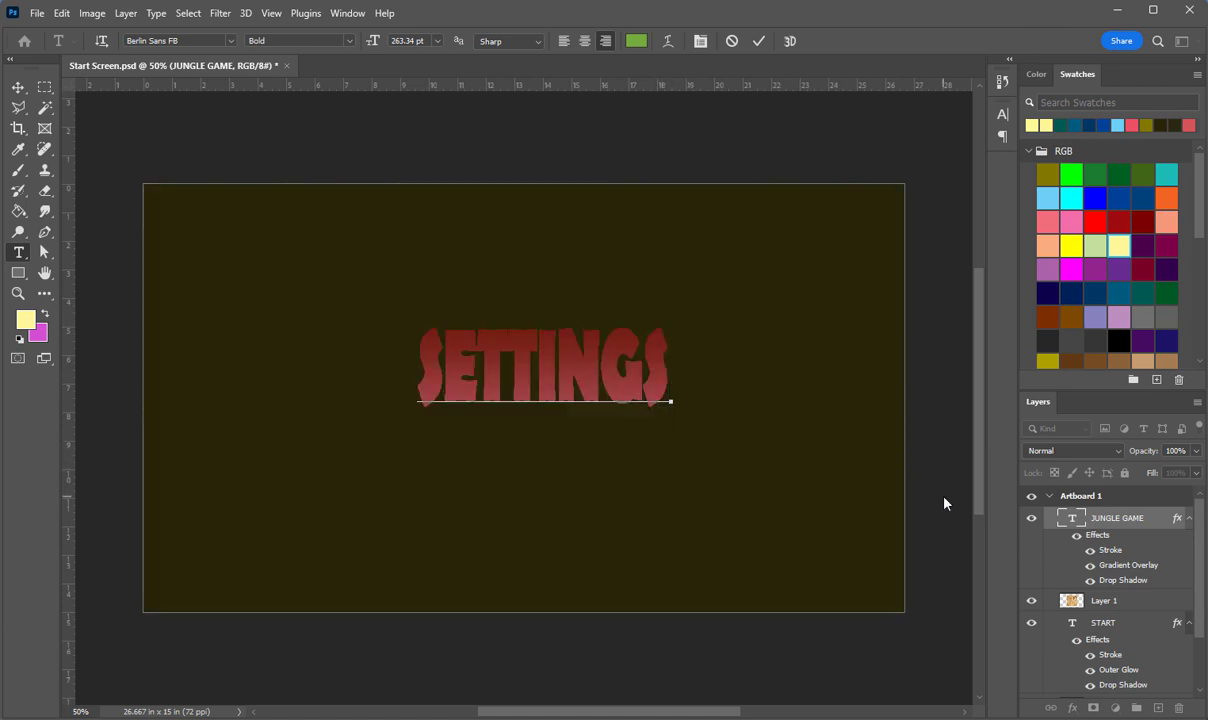
{"action": "left_click", "coordinate": [944, 504]}
{"action": "left_click", "coordinate": [594, 376]}
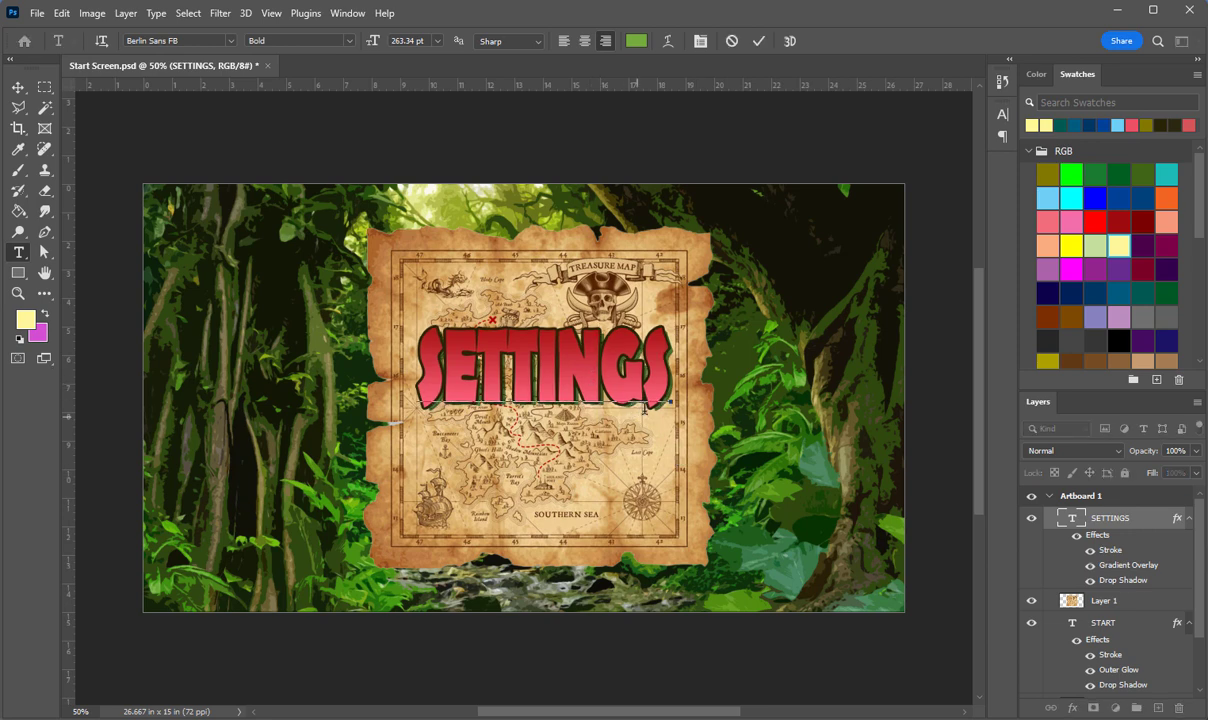
{"action": "left_click_drag", "start_coordinate": [668, 410], "coordinate": [676, 384]}
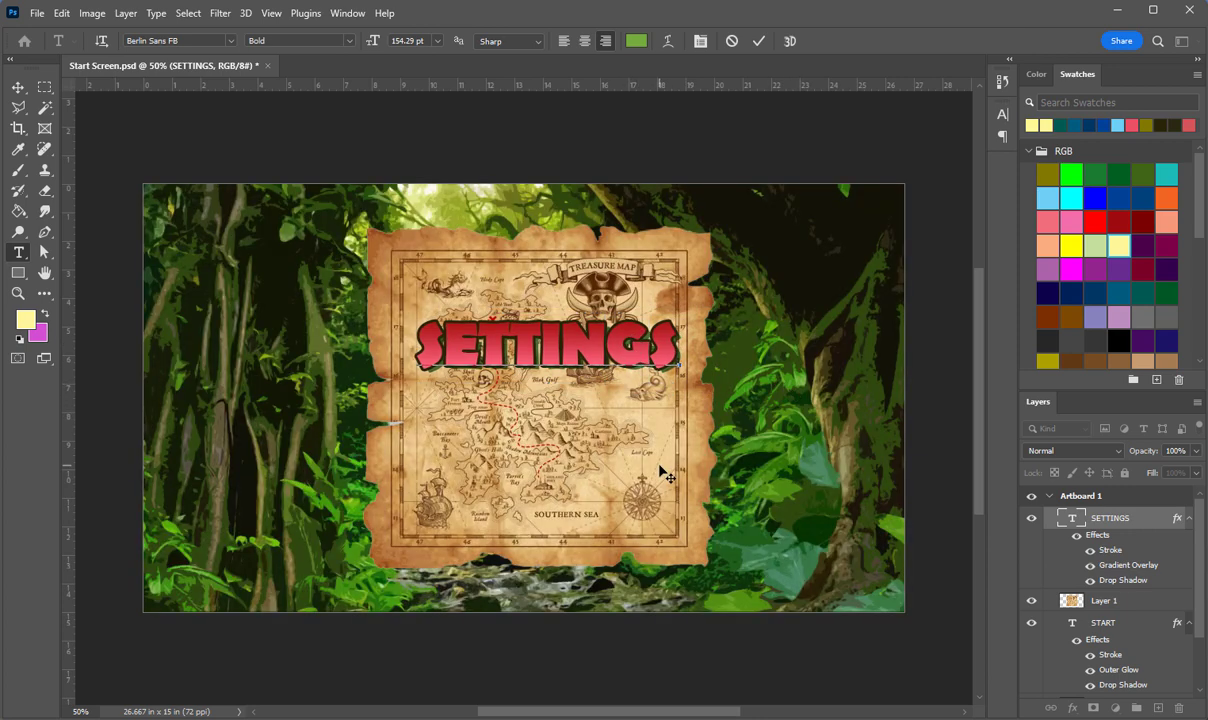
{"action": "left_click_drag", "start_coordinate": [665, 477], "coordinate": [652, 423]}
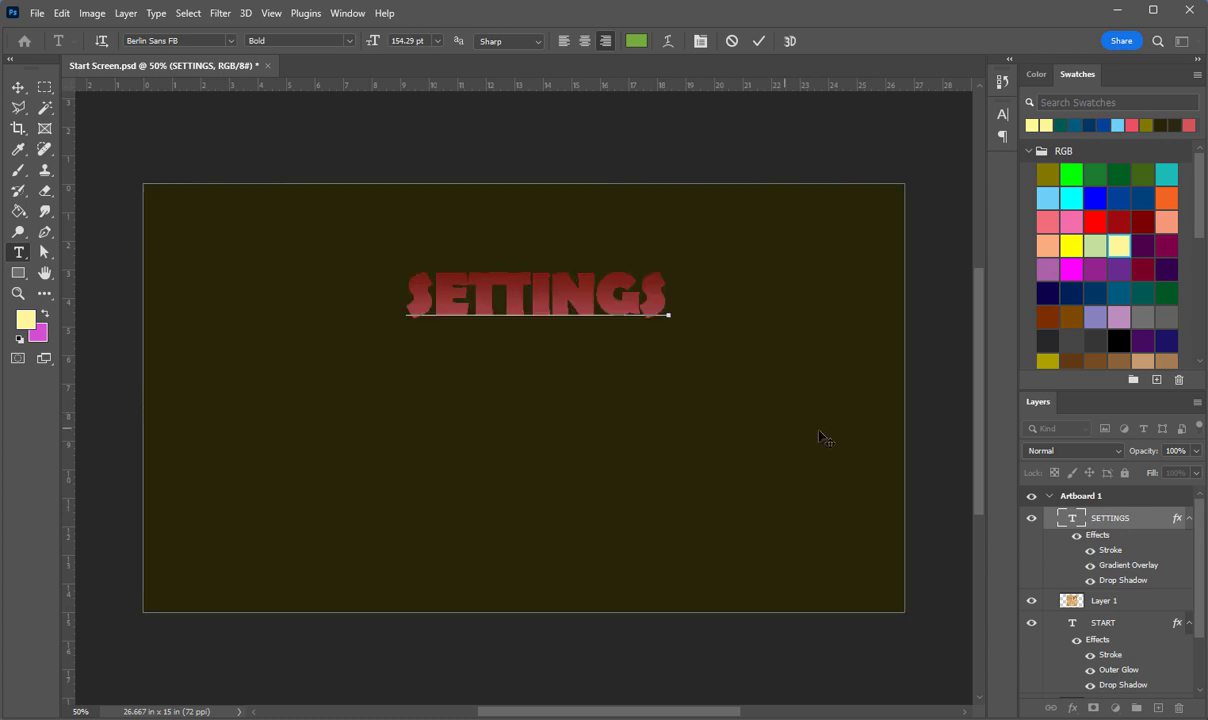
{"action": "key", "text": "ctrl+Return"}
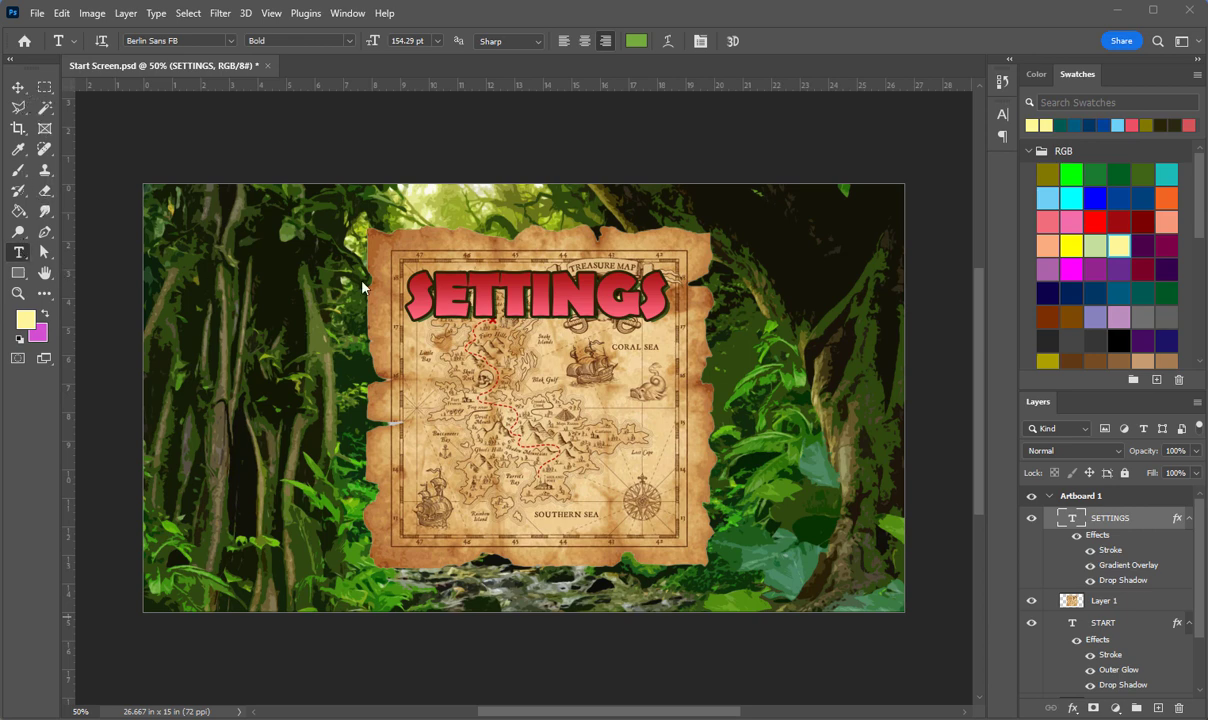
Change the SETTINGS title's font to 4990810 and move the title up near the map's top edge.
{"action": "double_click", "coordinate": [395, 285]}
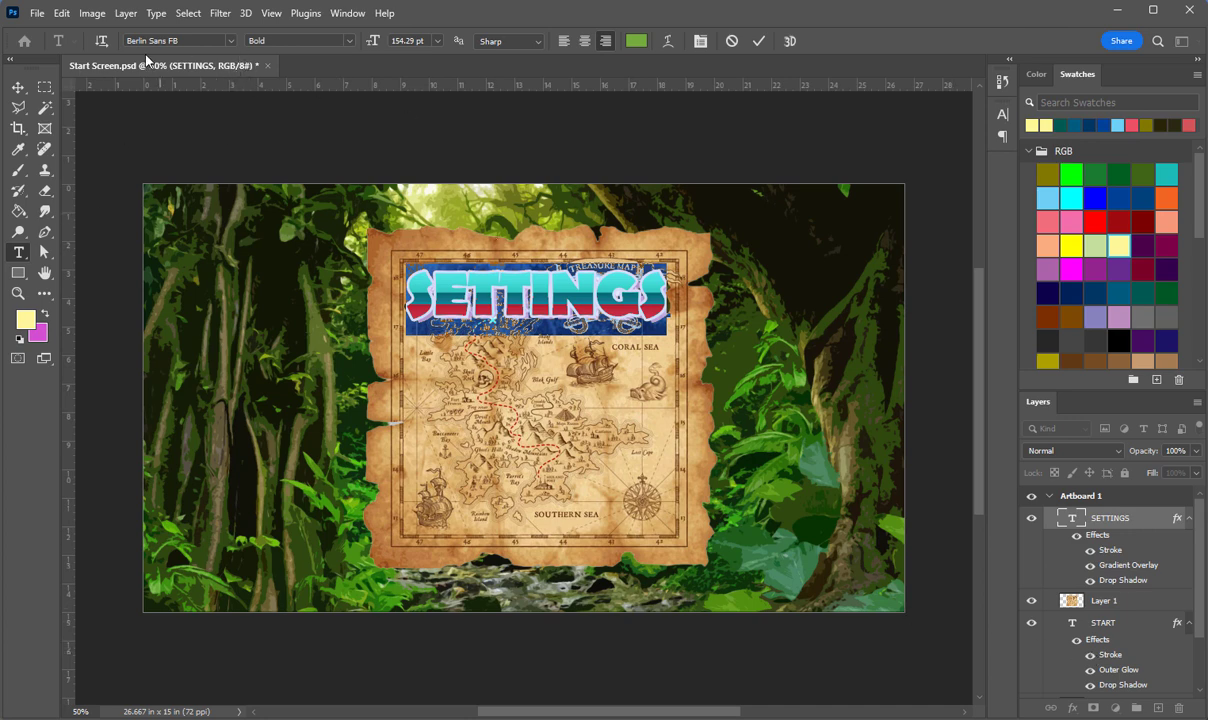
{"action": "left_click", "coordinate": [197, 40]}
{"action": "left_click", "coordinate": [232, 43]}
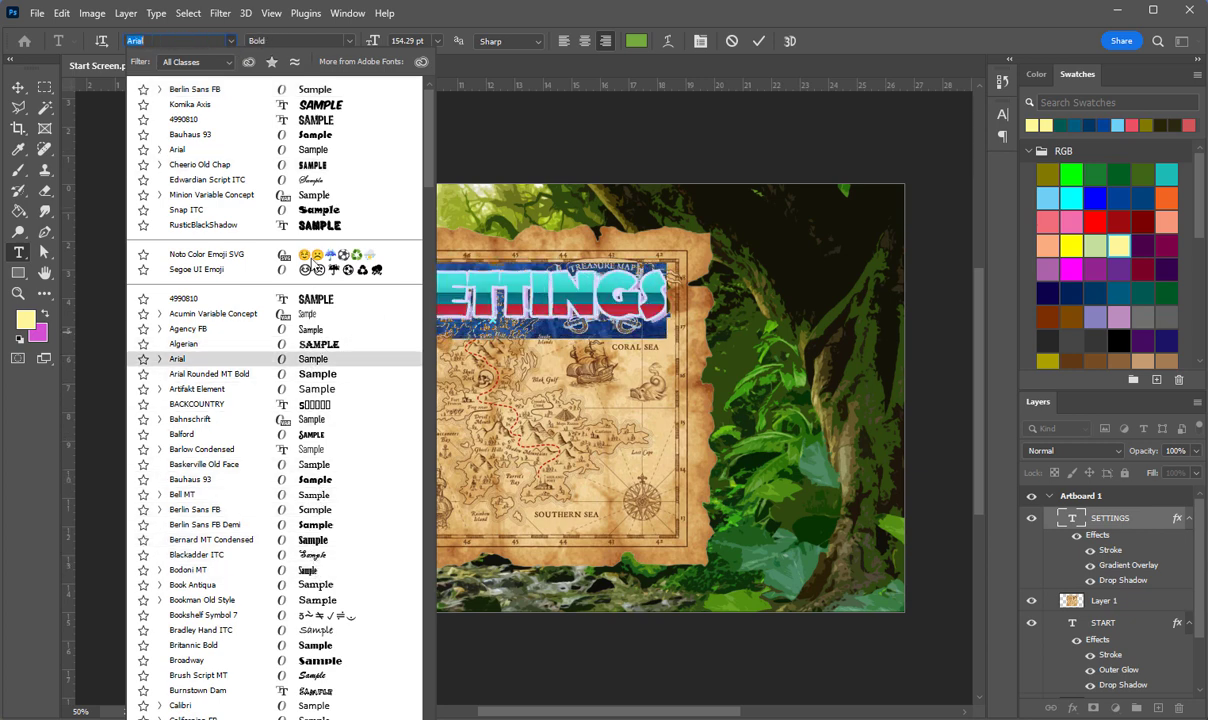
{"action": "left_click", "coordinate": [307, 121]}
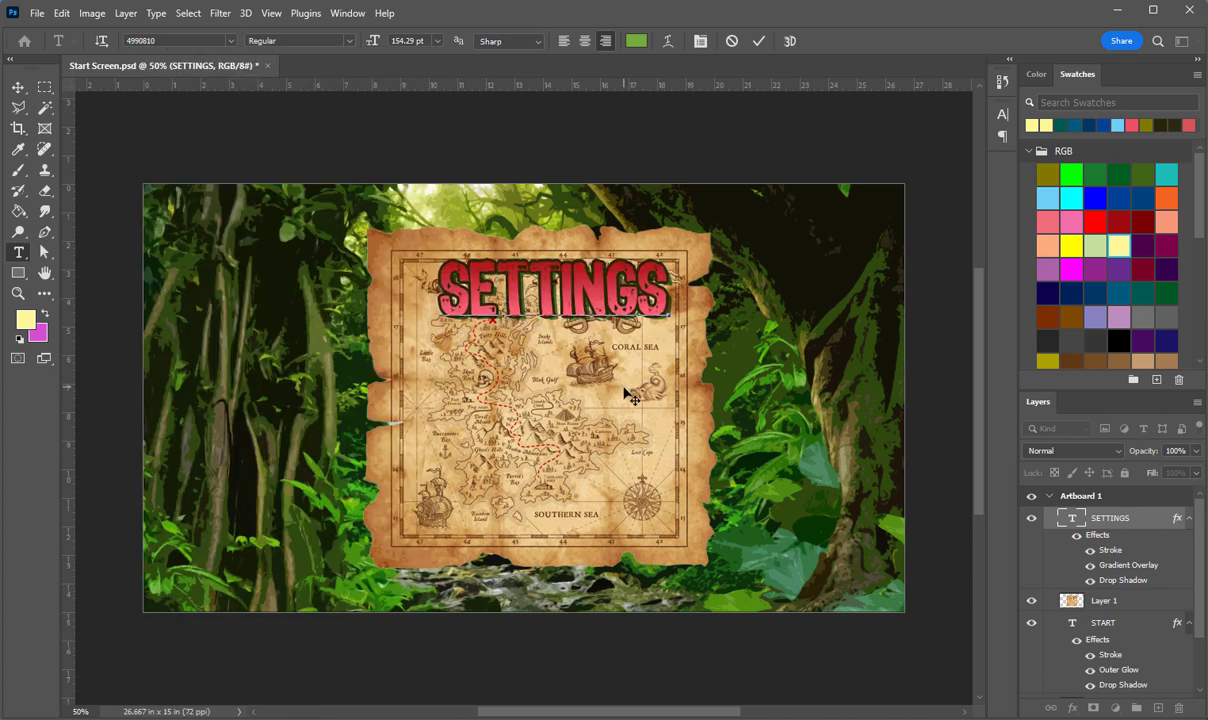
{"action": "left_click_drag", "start_coordinate": [617, 396], "coordinate": [609, 377]}
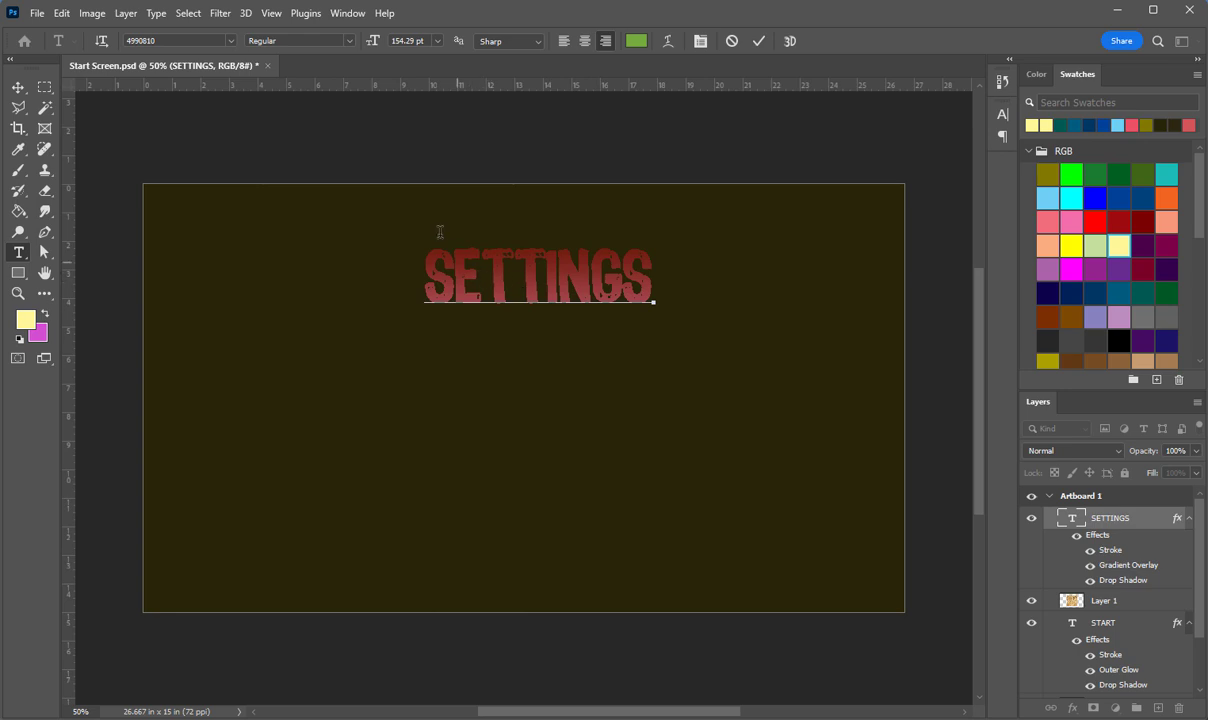
{"action": "left_click", "coordinate": [674, 493]}
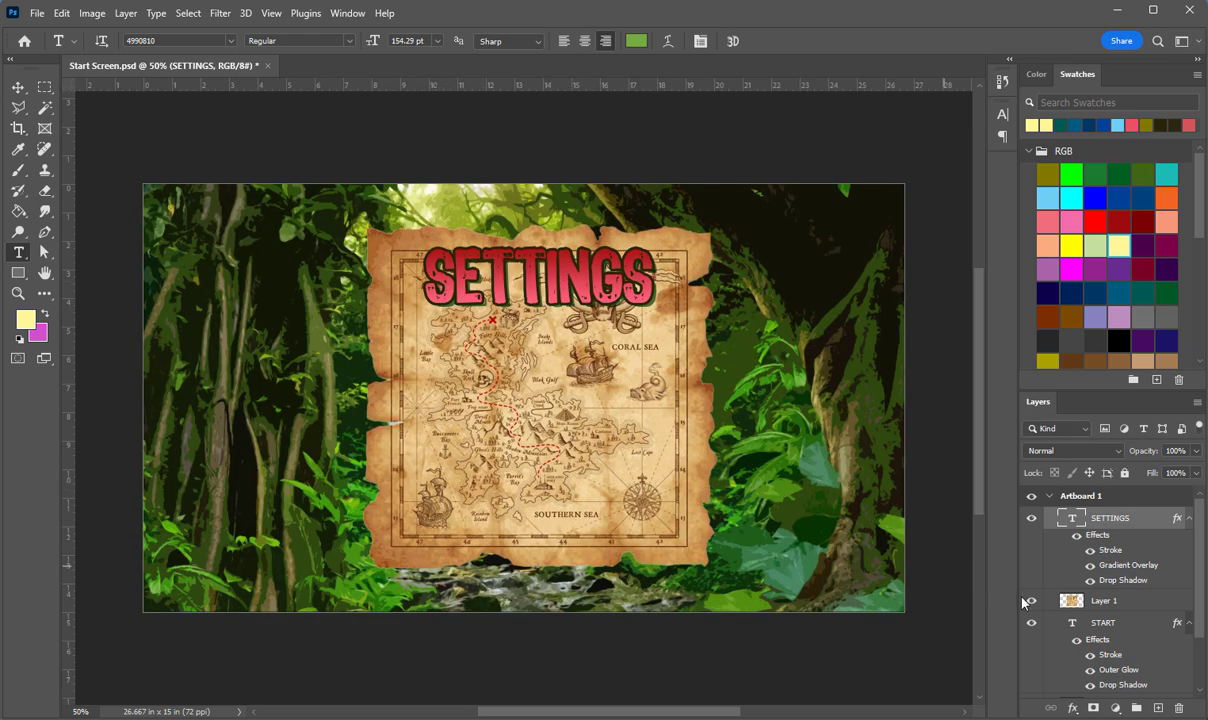
Align the horizontal centres of the SETTINGS title and the treasure map.
{"action": "left_click", "coordinate": [18, 87]}
{"action": "left_click", "coordinate": [423, 474]}
{"action": "left_click", "coordinate": [432, 262], "text": "shift"}
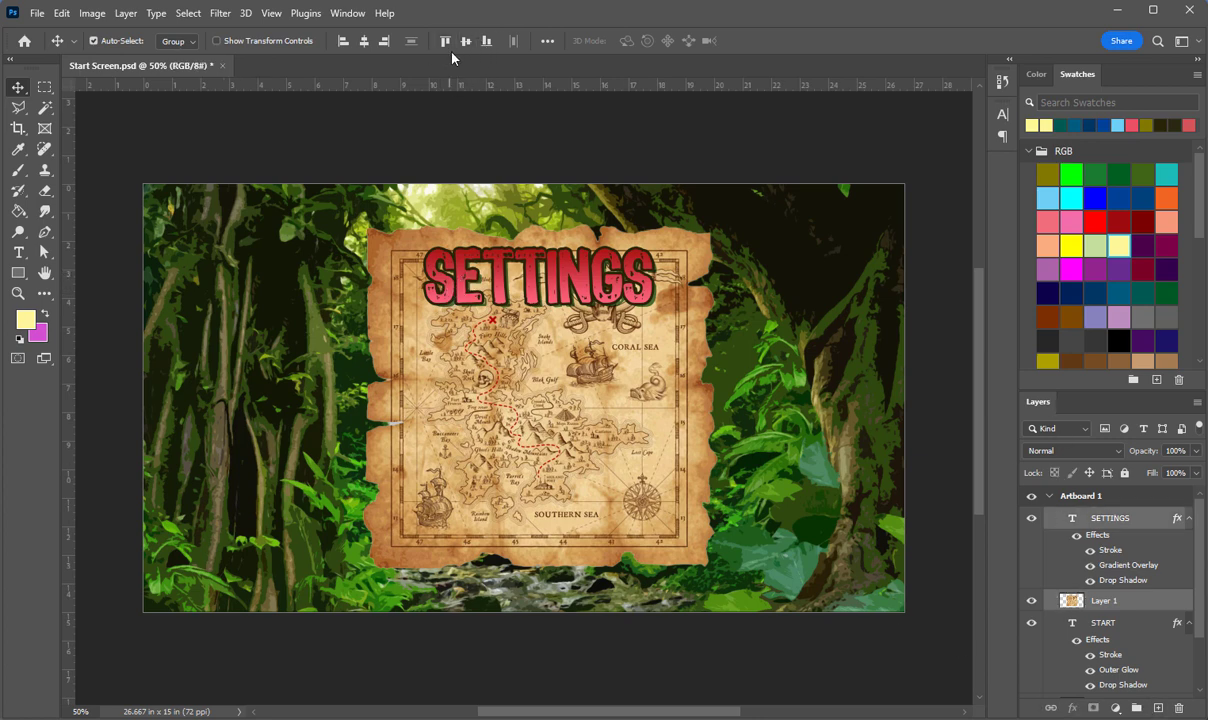
{"action": "left_click", "coordinate": [365, 42]}
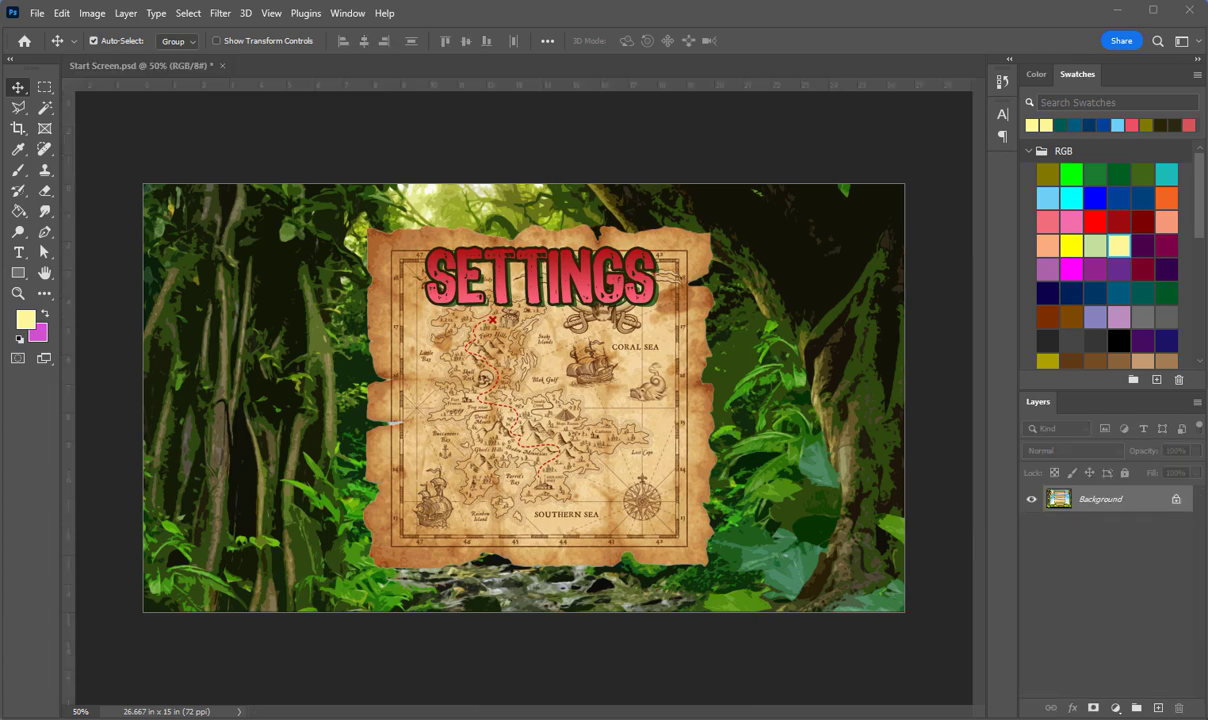
Examine the menu bar labels in the detached game menu reference image, then return to the Start Screen document.
{"action": "left_click_drag", "start_coordinate": [0, 80], "coordinate": [185, 97]}
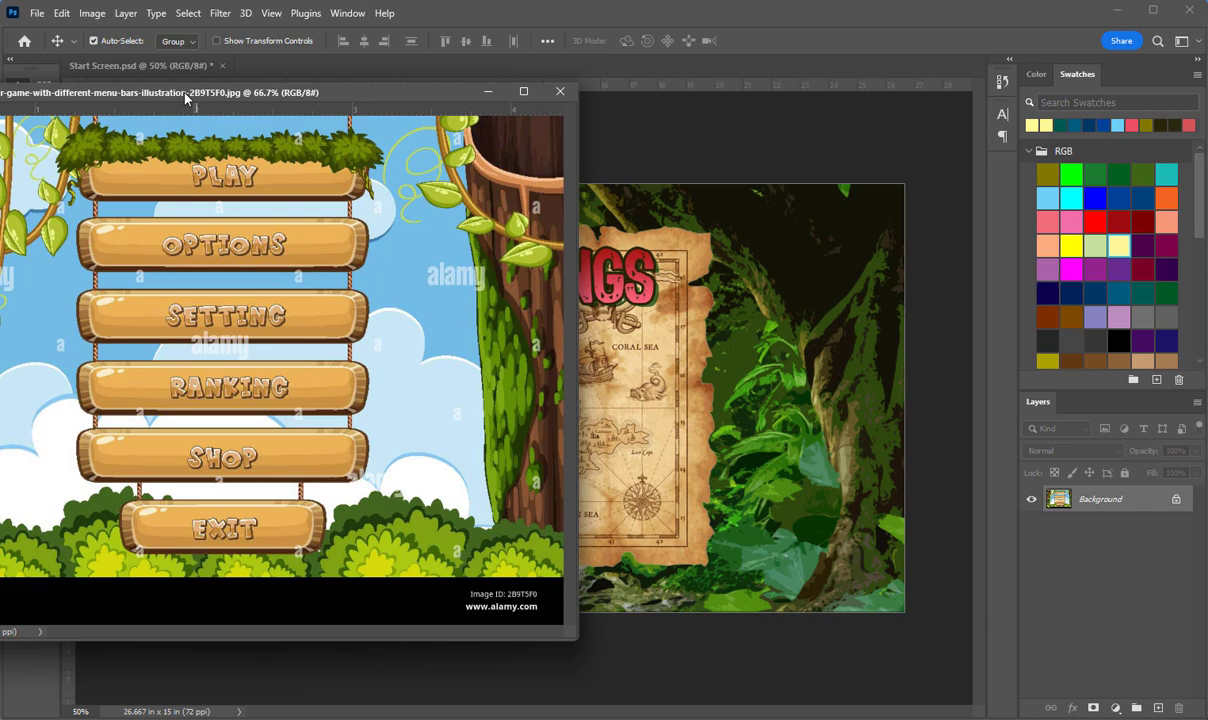
{"action": "left_click_drag", "start_coordinate": [185, 97], "coordinate": [0, 62]}
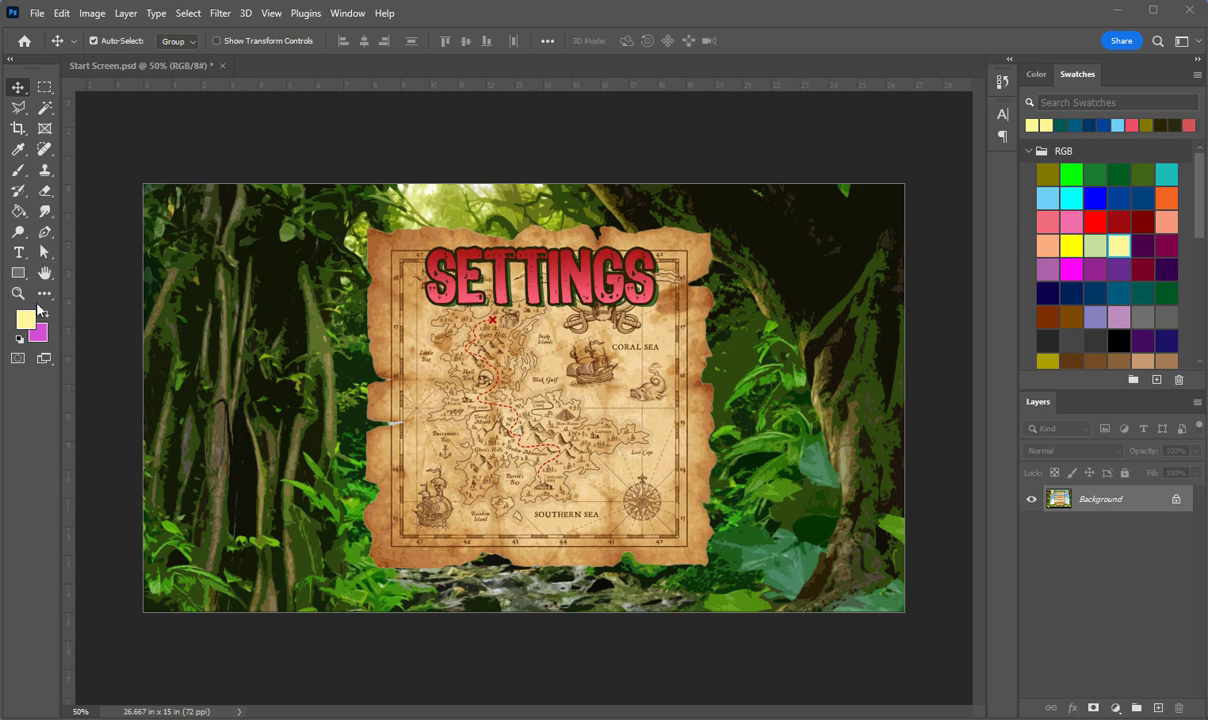
{"action": "left_click", "coordinate": [19, 252]}
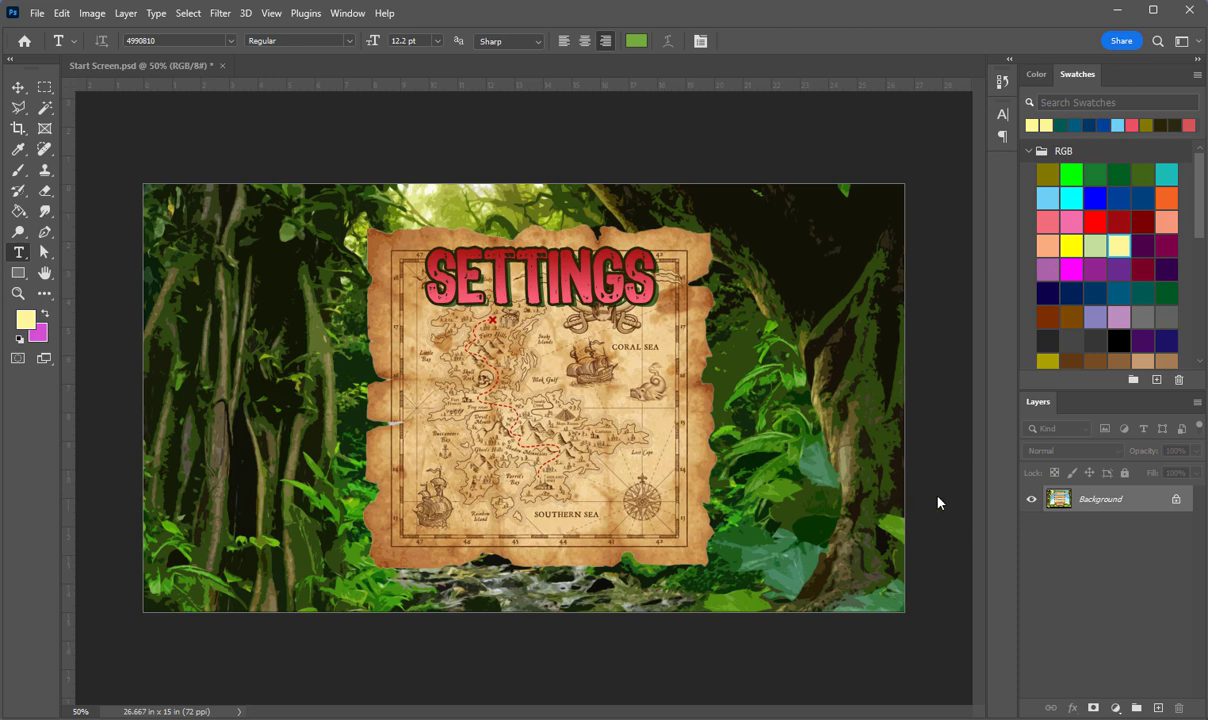
{"action": "right_click", "coordinate": [1112, 517]}
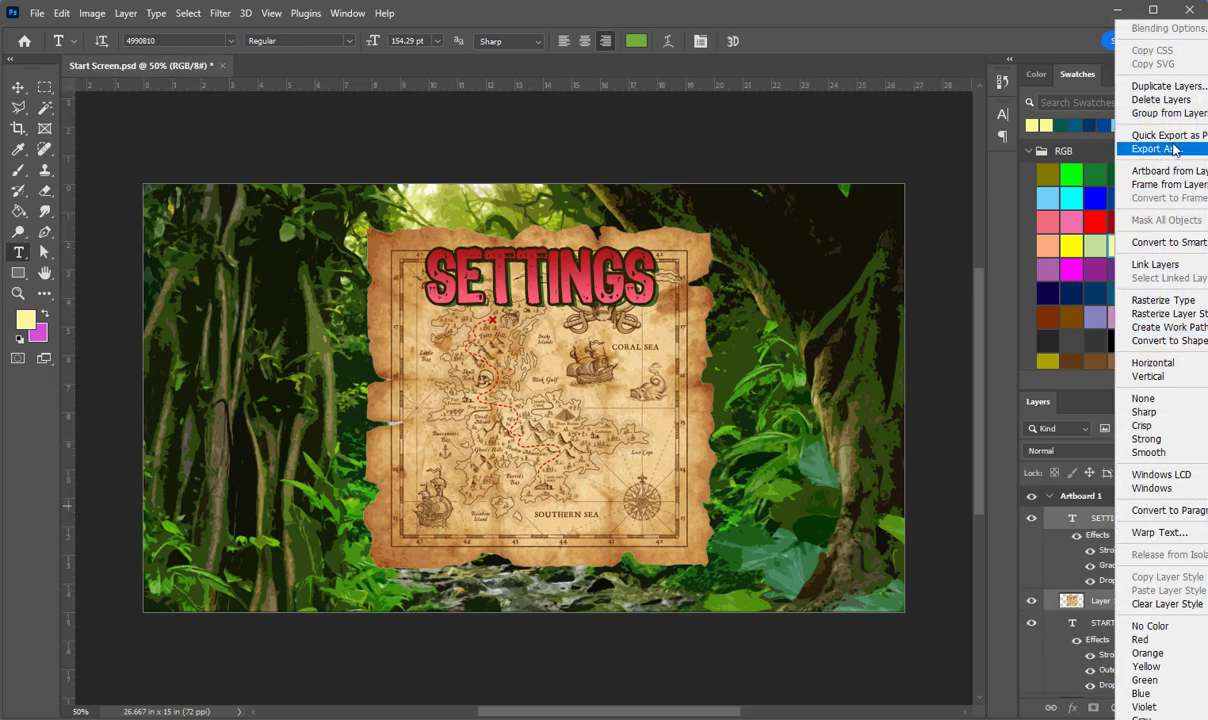
{"action": "left_click", "coordinate": [1168, 87]}
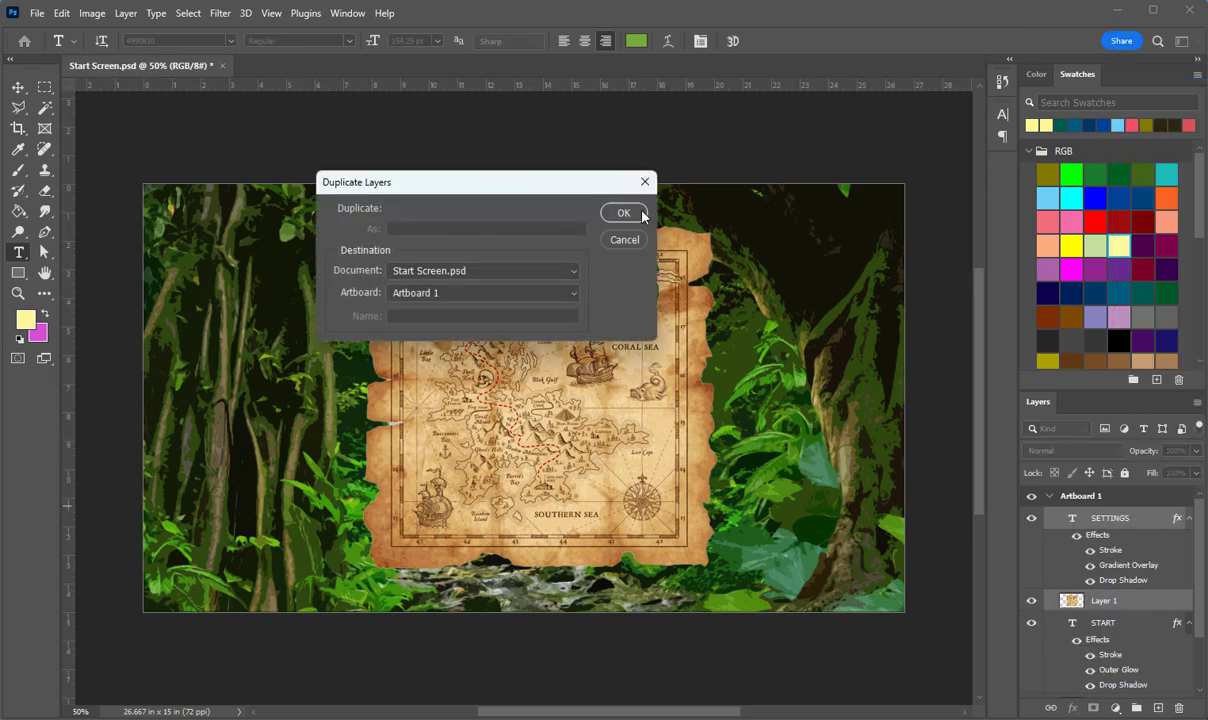
{"action": "left_click", "coordinate": [612, 207]}
{"action": "left_click", "coordinate": [14, 90]}
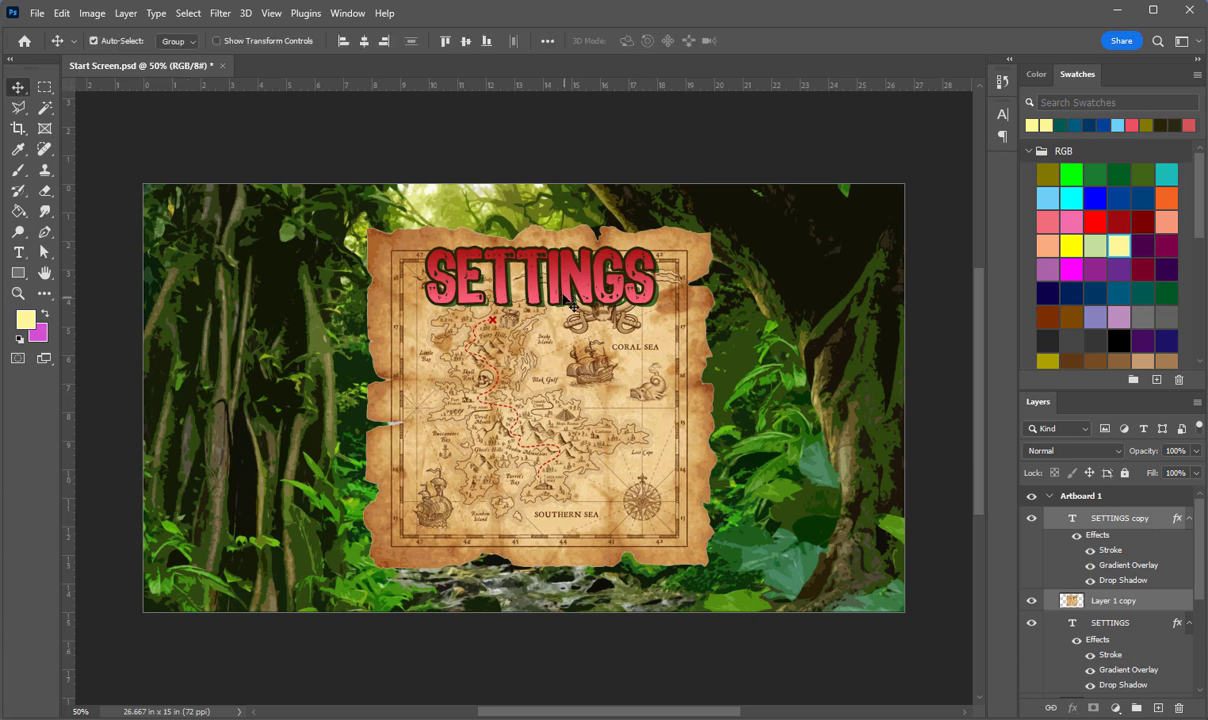
{"action": "left_click_drag", "start_coordinate": [537, 285], "coordinate": [536, 377]}
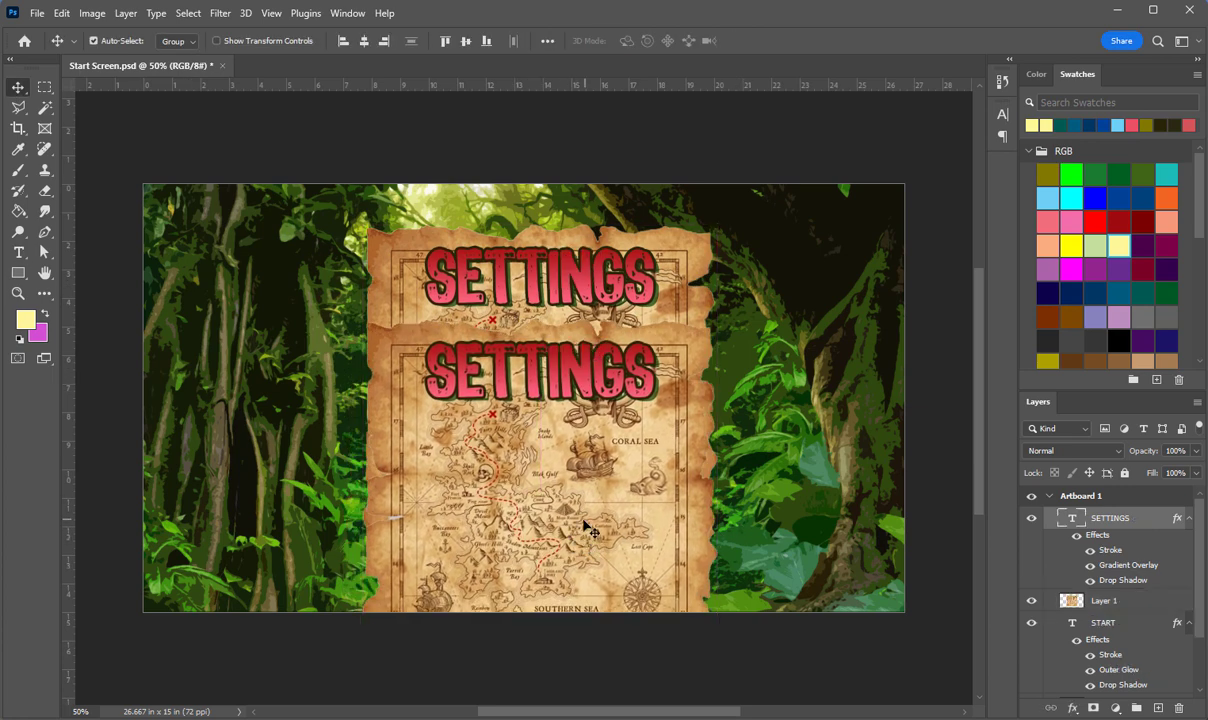
{"action": "key", "text": "Delete"}
{"action": "key", "text": "ctrl+comma"}
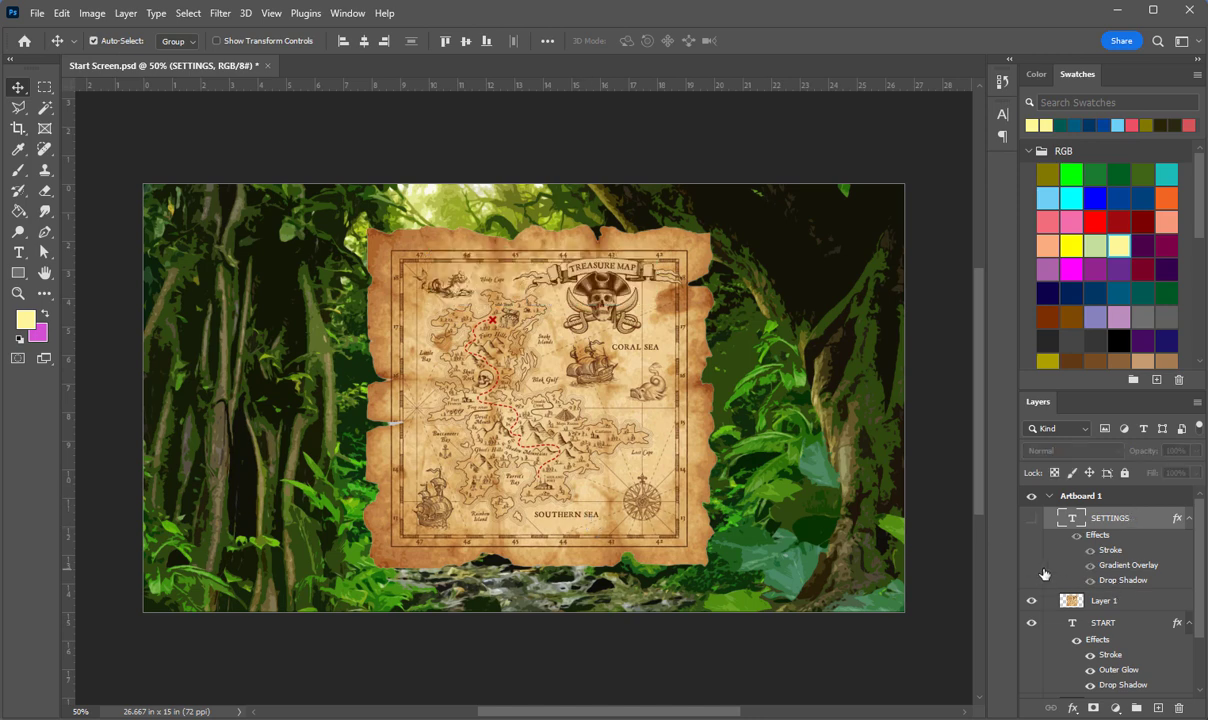
{"action": "left_click", "coordinate": [1031, 518]}
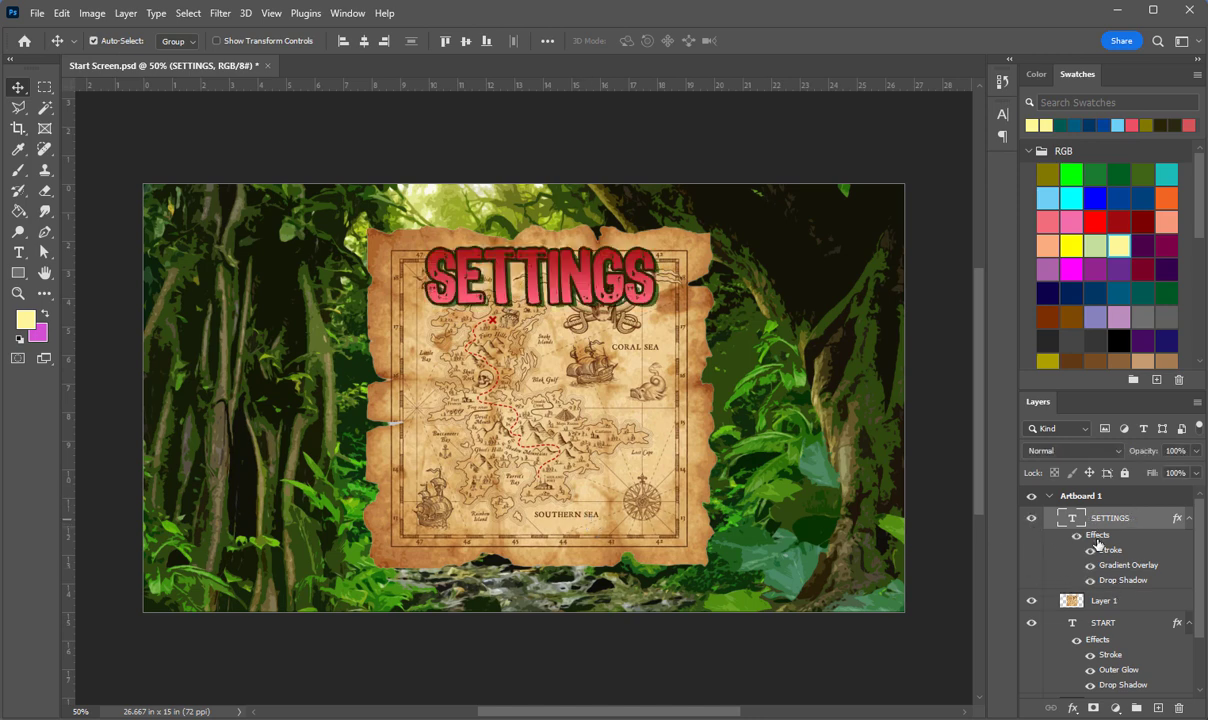
Duplicate the SETTINGS title layer within Artboard 1 and place the copy directly below the original title.
{"action": "right_click", "coordinate": [1097, 521]}
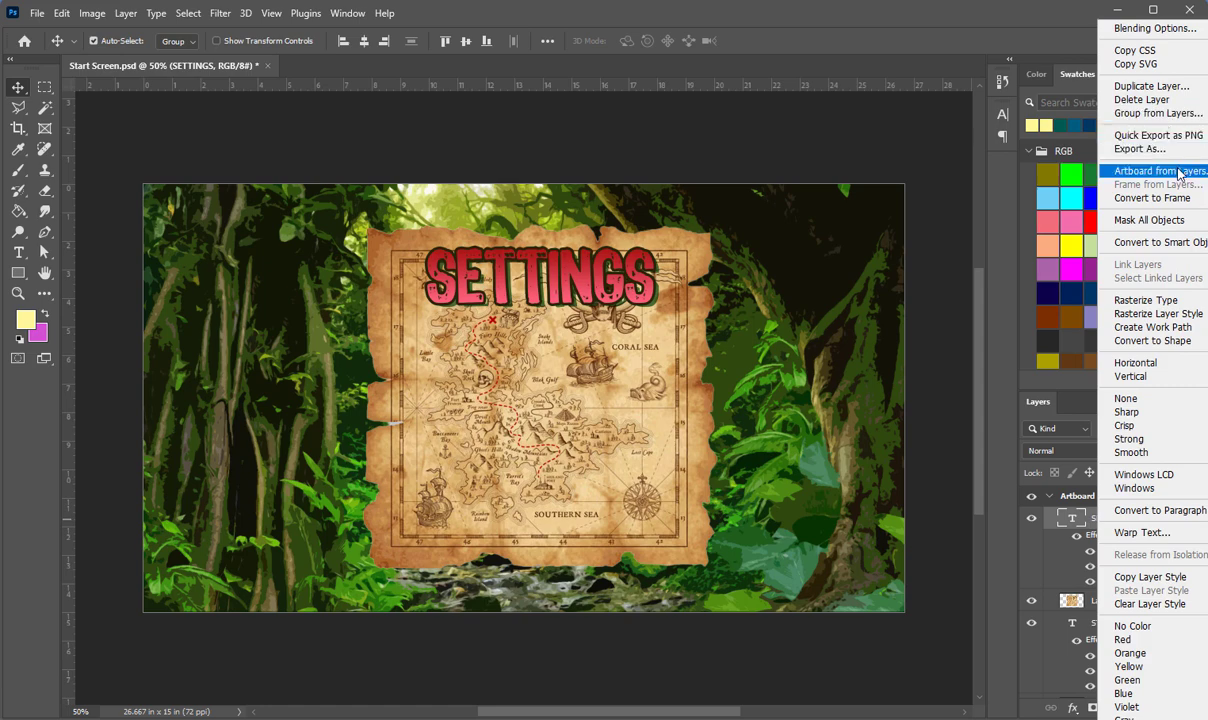
{"action": "left_click", "coordinate": [1150, 86]}
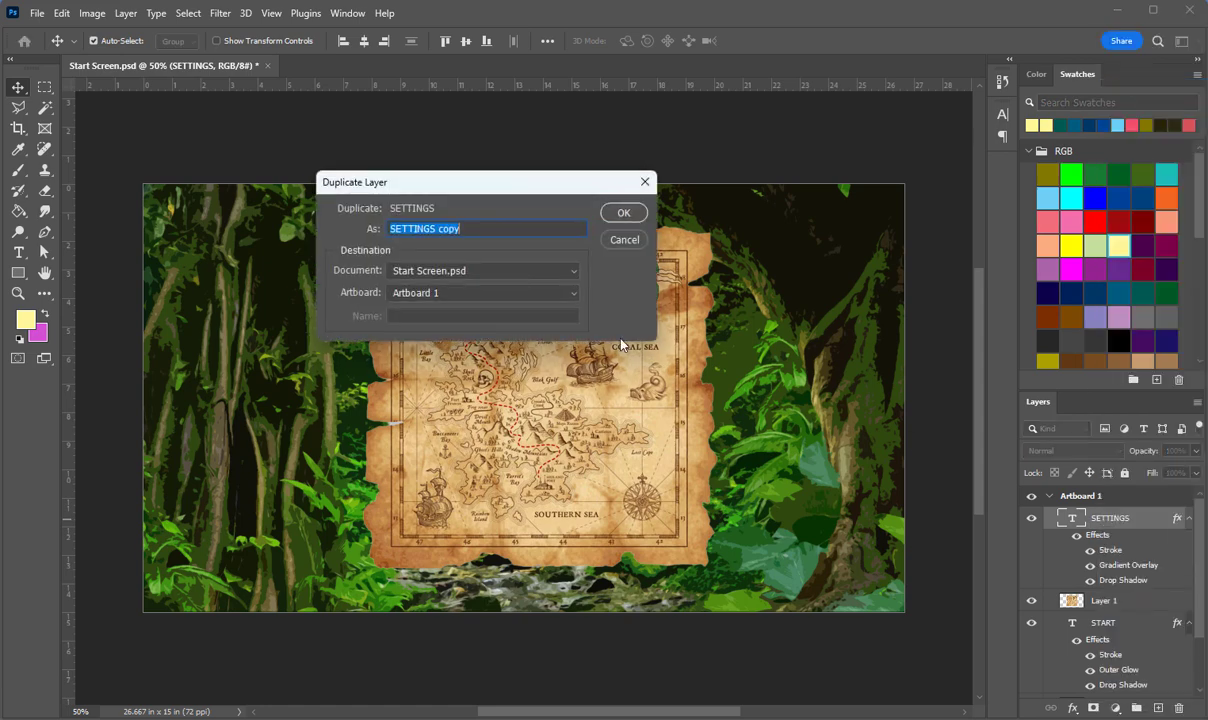
{"action": "left_click", "coordinate": [616, 213]}
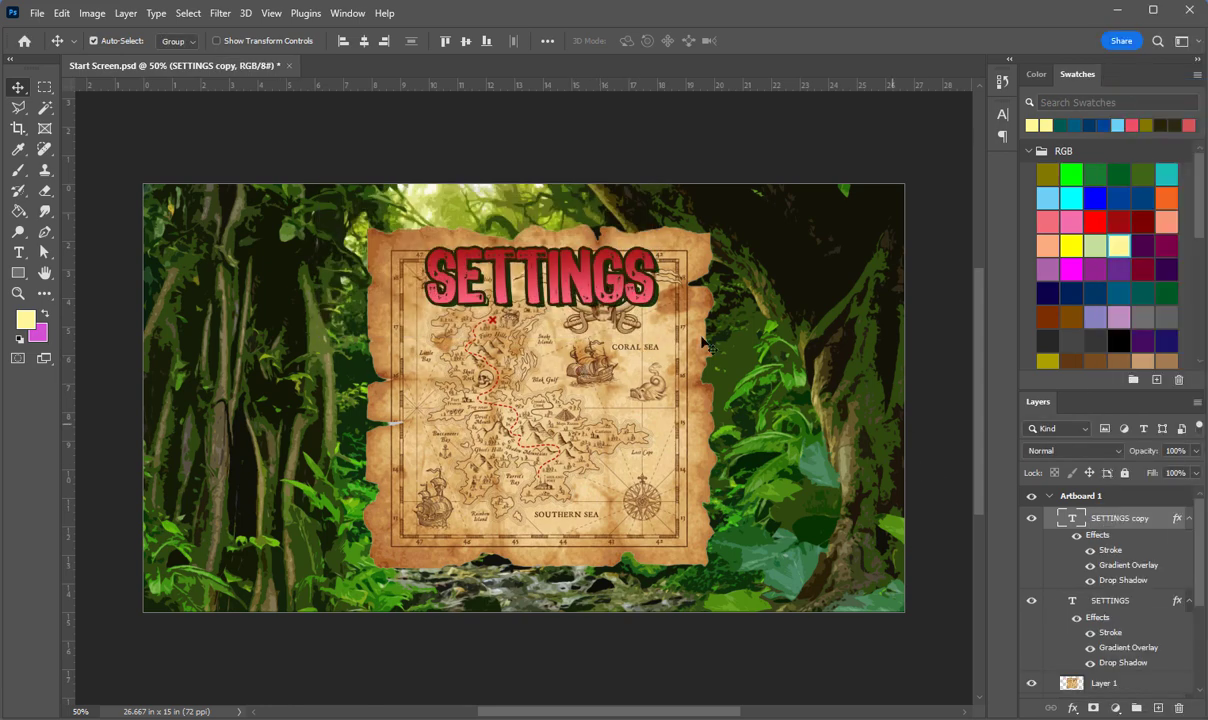
{"action": "left_click_drag", "start_coordinate": [568, 272], "coordinate": [582, 355]}
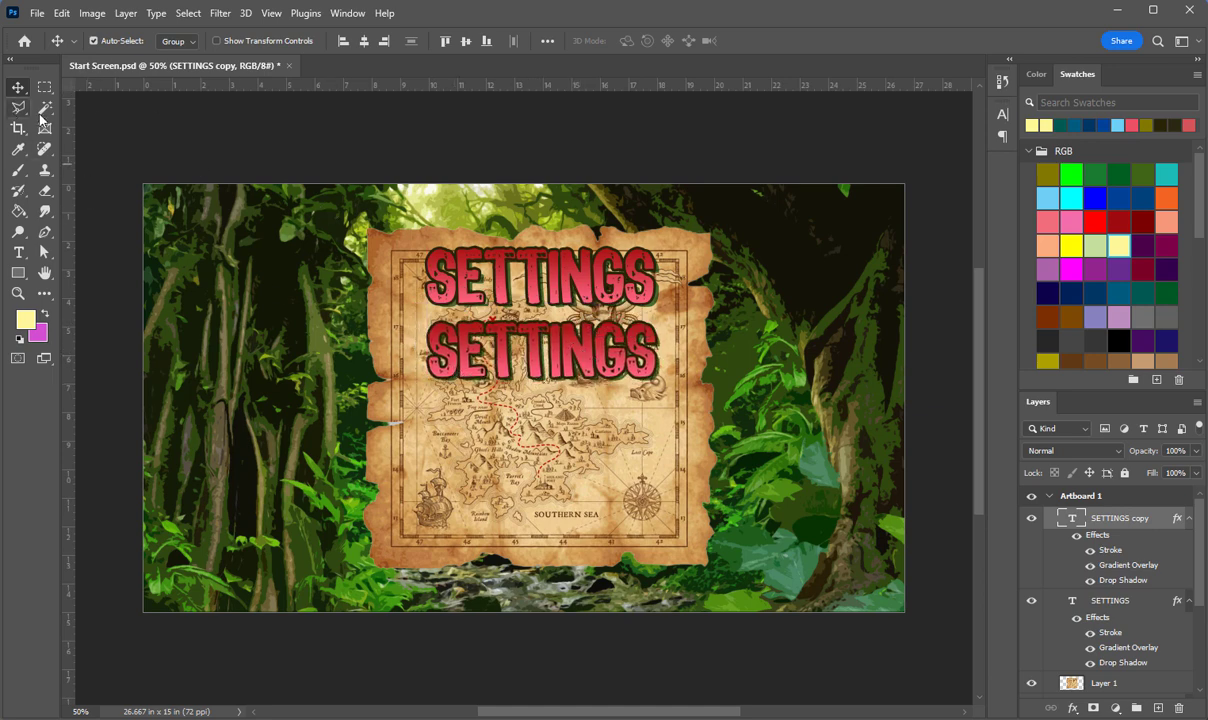
Set the font size of the lower SETTINGS copy's text to 72 pt.
{"action": "left_click", "coordinate": [18, 252]}
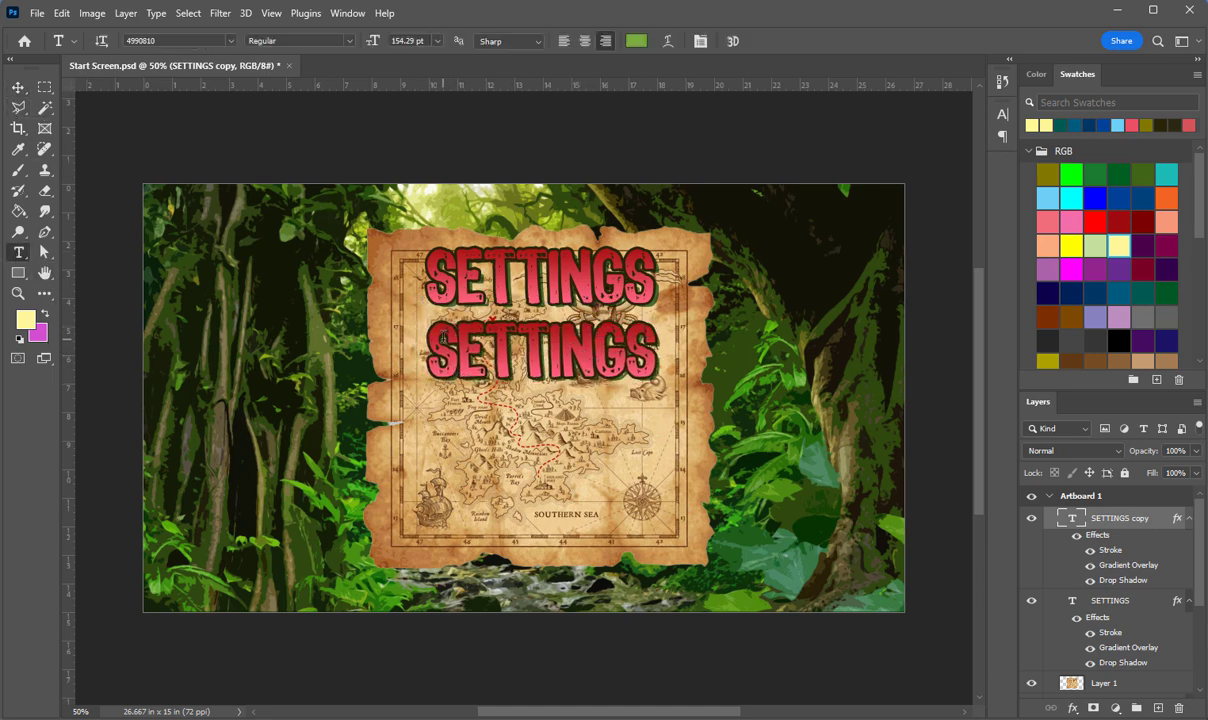
{"action": "left_click_drag", "start_coordinate": [408, 356], "coordinate": [625, 323]}
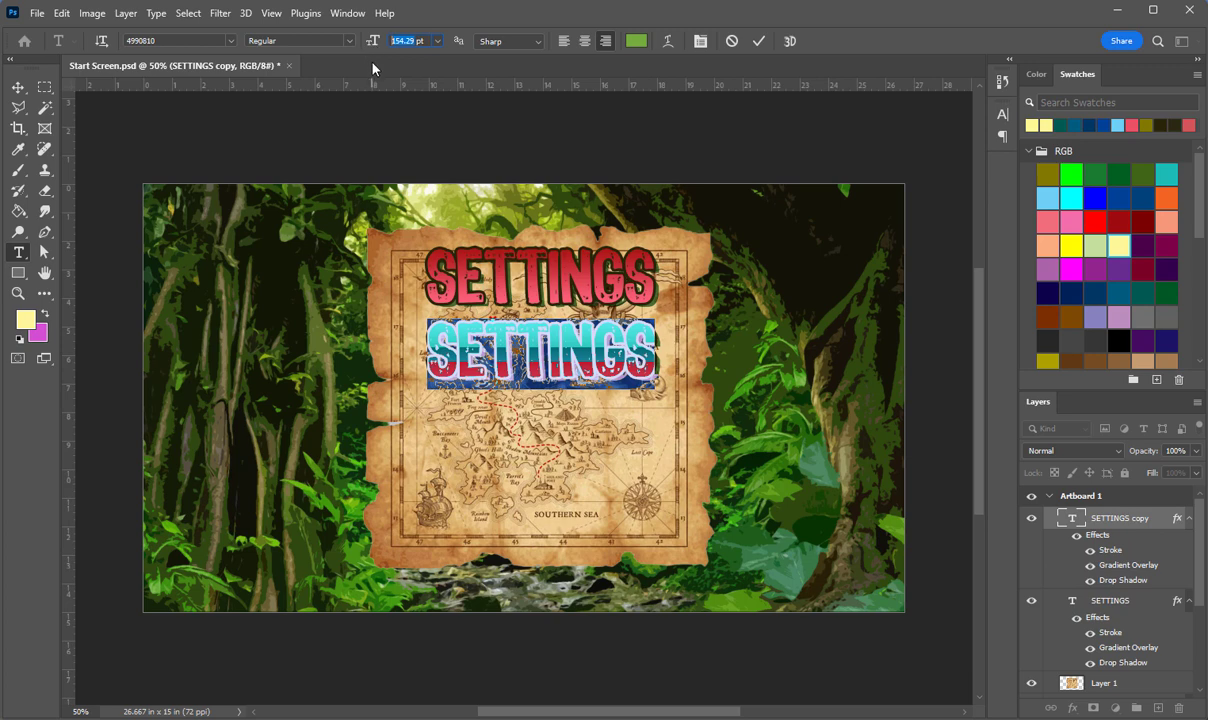
{"action": "type", "text": "72"}
{"action": "key", "text": "Return"}
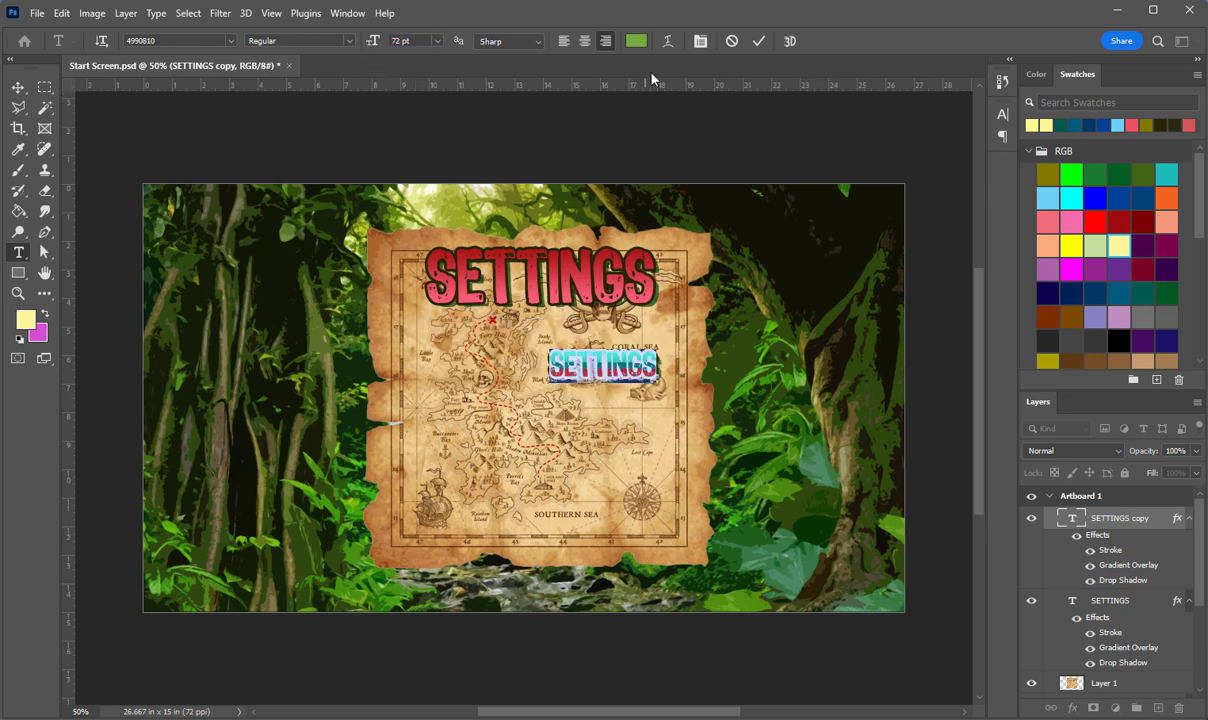
Move the small SETTINGS copy to the centre of the map beneath the title and hide its Gradient Overlay effect.
{"action": "left_click", "coordinate": [578, 366]}
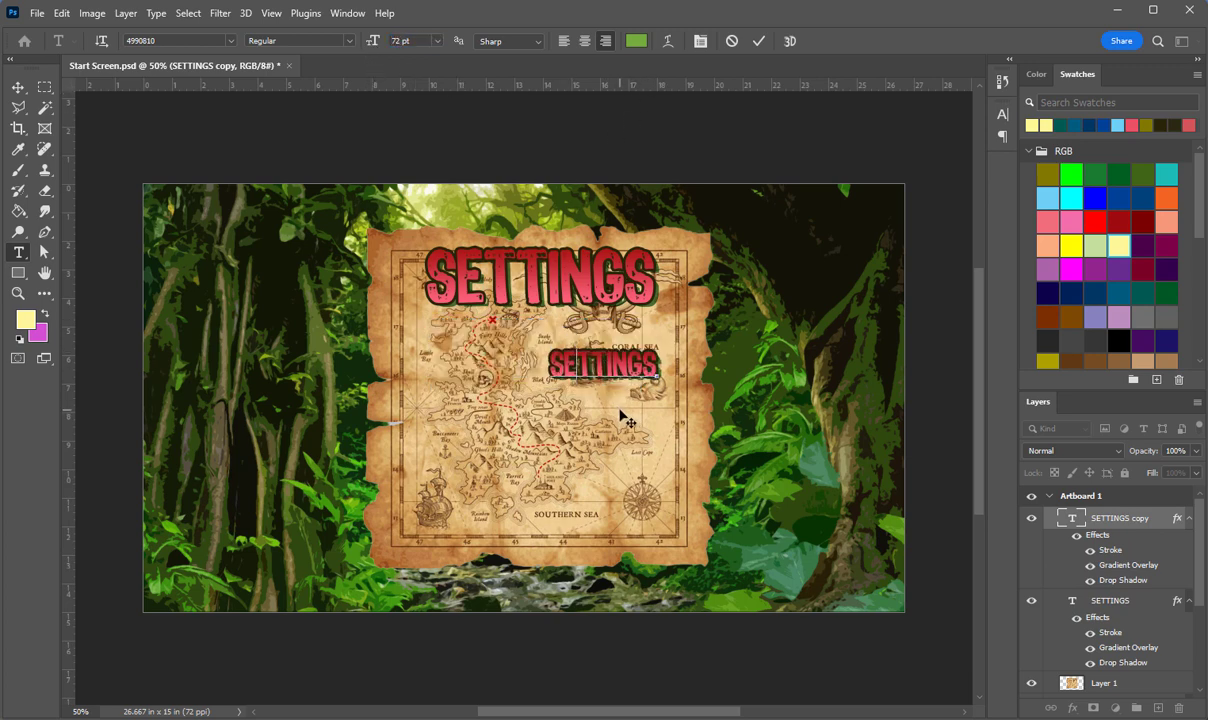
{"action": "mouse_move", "coordinate": [623, 419]}
{"action": "left_mouse_down"}
{"action": "mouse_move", "coordinate": [515, 395]}
{"action": "mouse_move", "coordinate": [540, 403]}
{"action": "mouse_move", "coordinate": [545, 388]}
{"action": "left_mouse_up"}
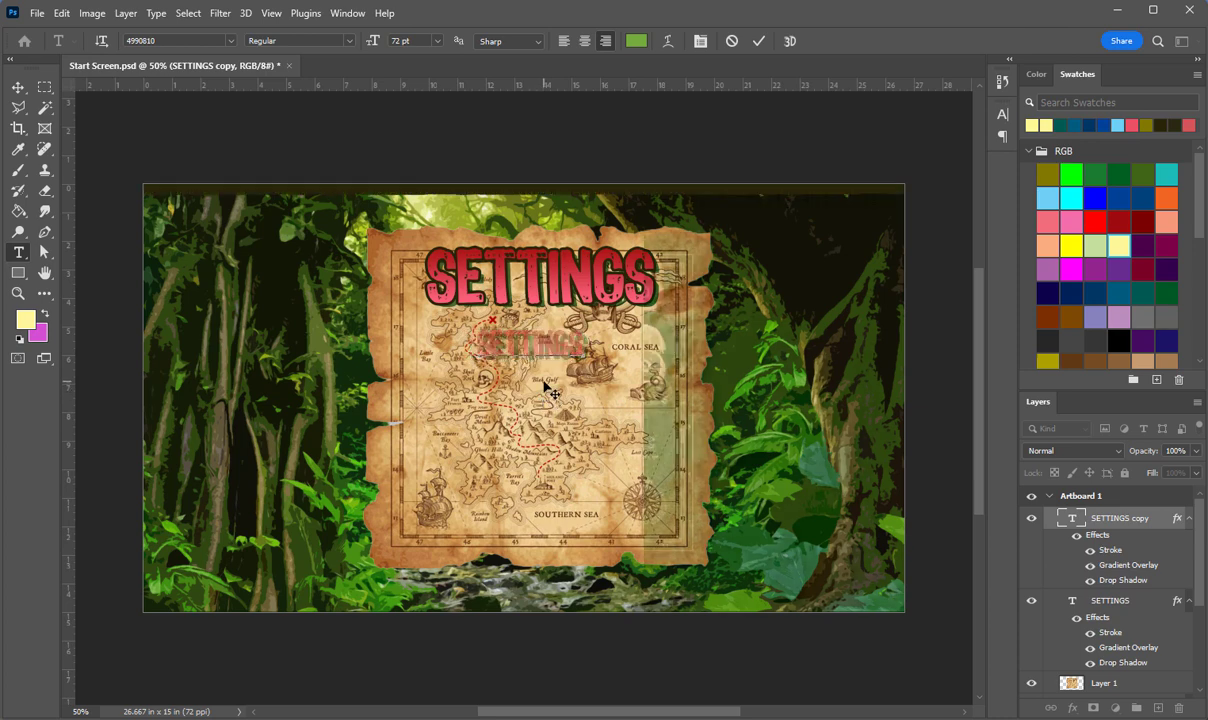
{"action": "left_click", "coordinate": [1087, 582]}
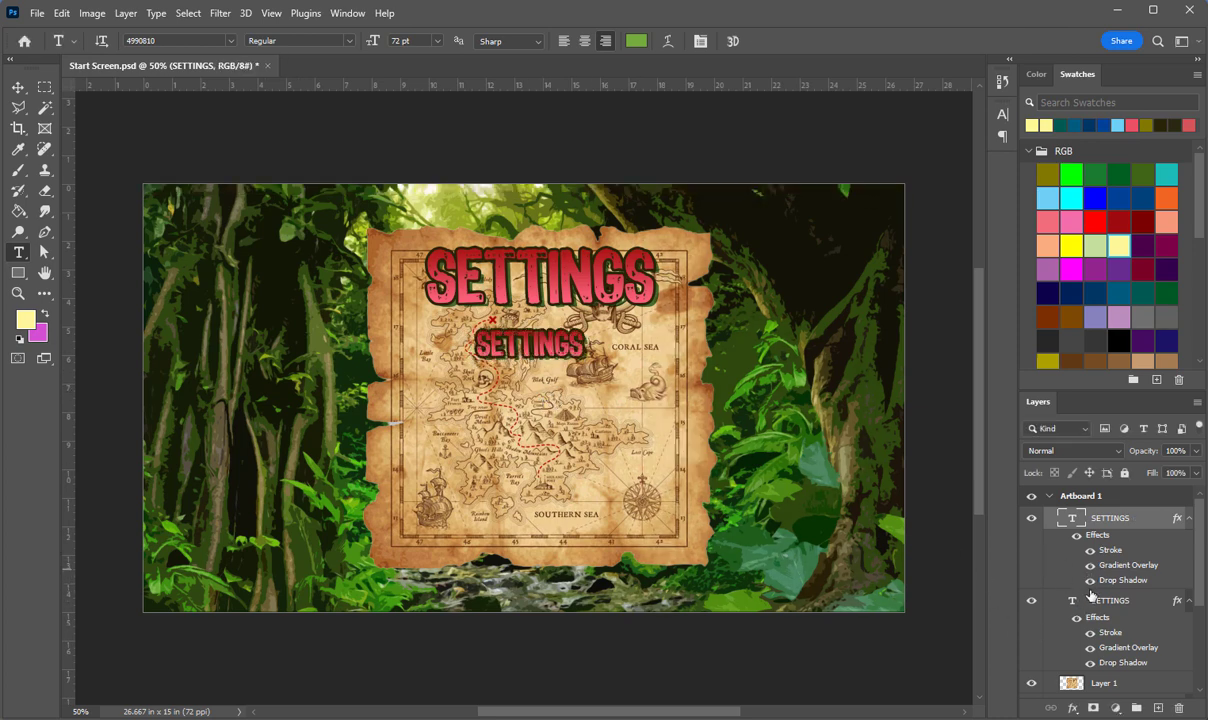
{"action": "left_click", "coordinate": [1090, 565]}
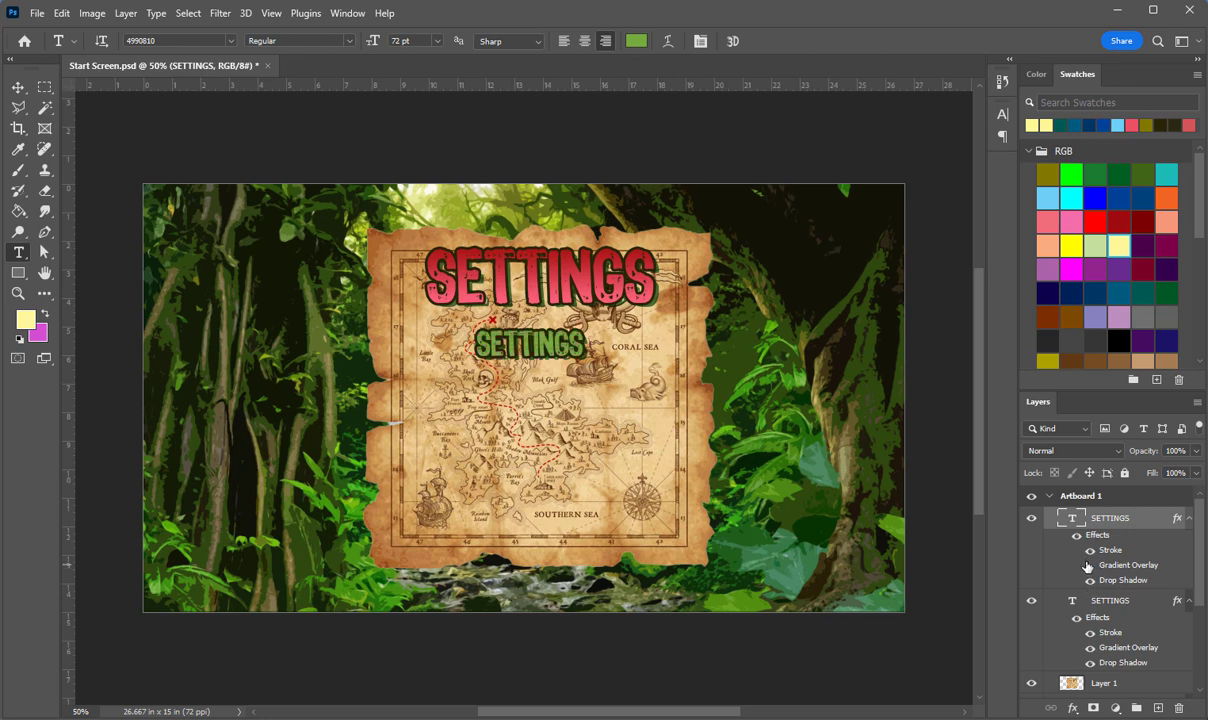
Change the starting colour stop of the large SETTINGS title's Gradient Overlay to yellow fdff64.
{"action": "left_click", "coordinate": [560, 275]}
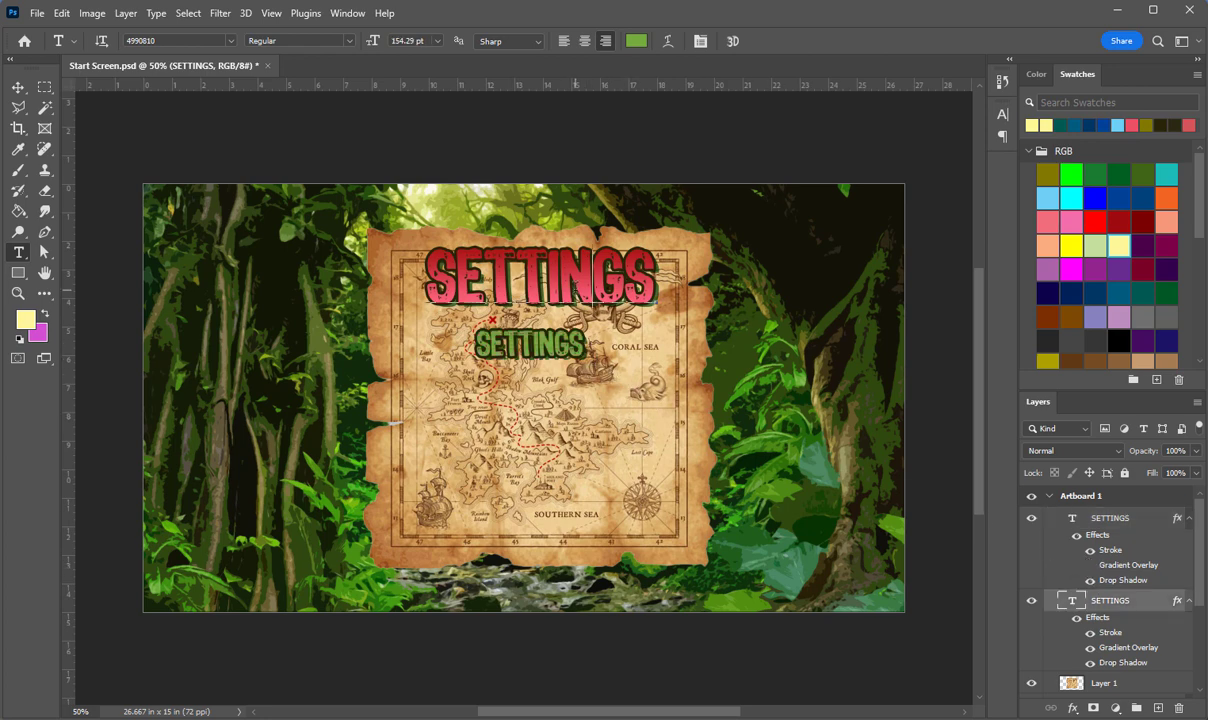
{"action": "left_click_drag", "start_coordinate": [653, 289], "coordinate": [283, 303]}
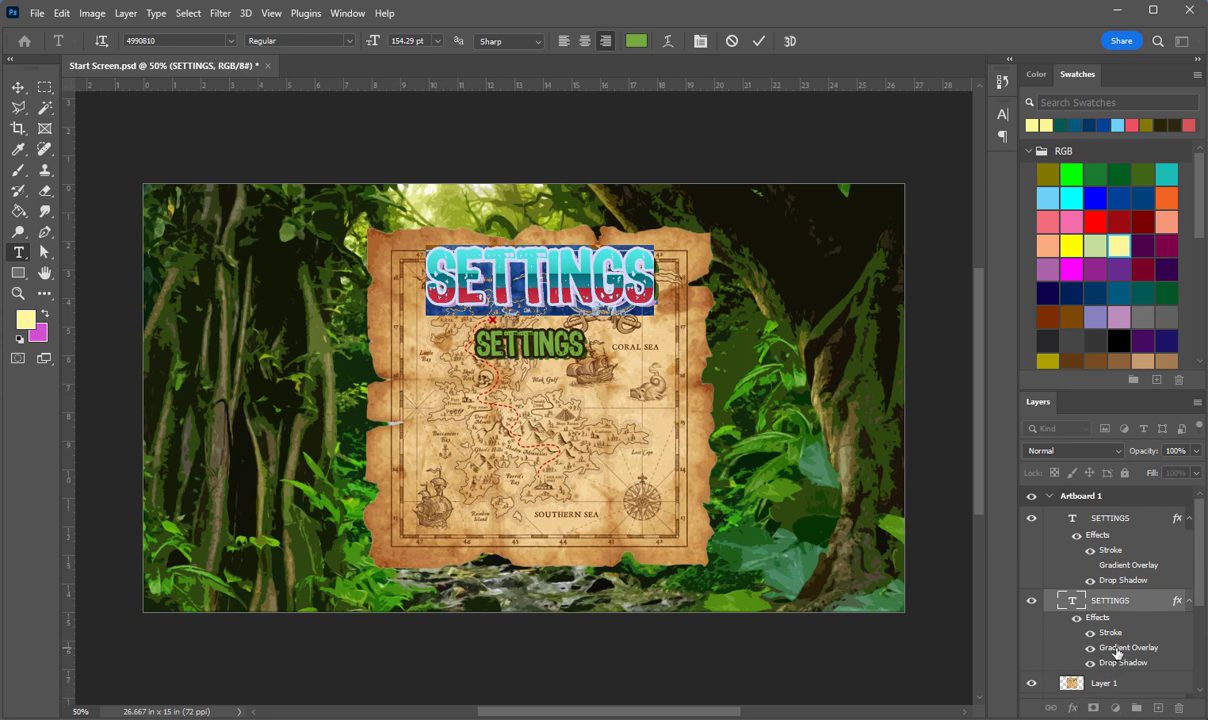
{"action": "double_click", "coordinate": [1117, 650]}
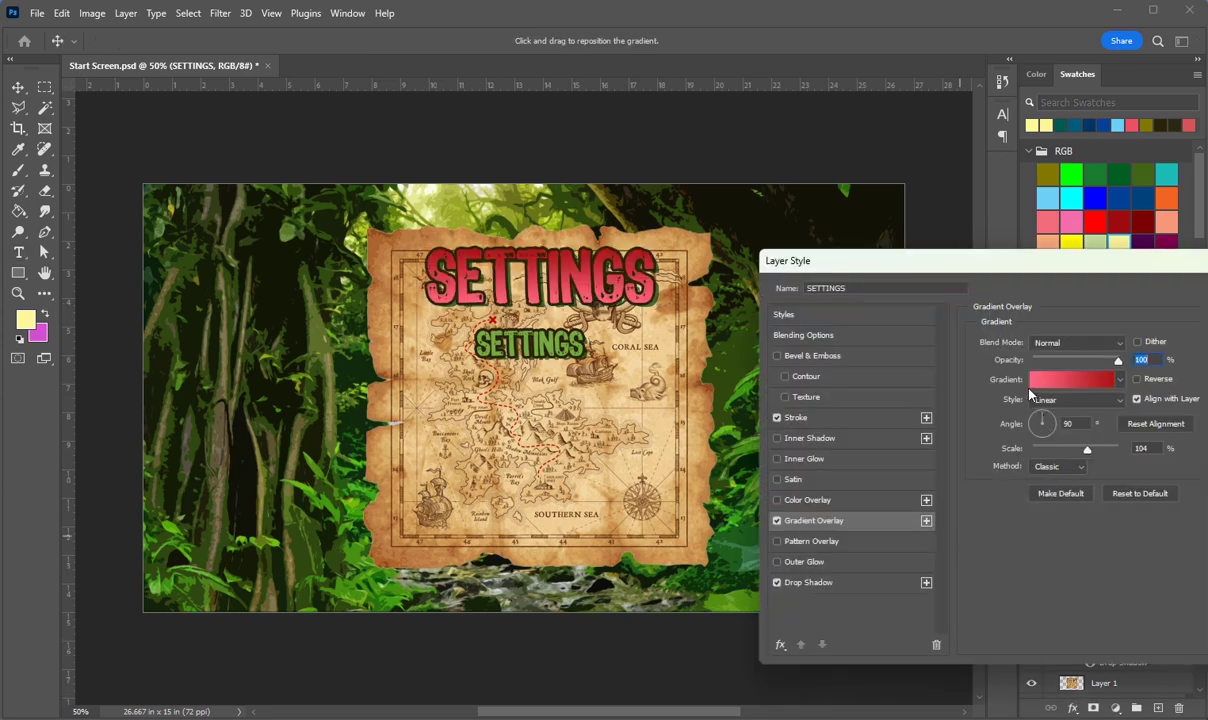
{"action": "left_click", "coordinate": [1040, 380]}
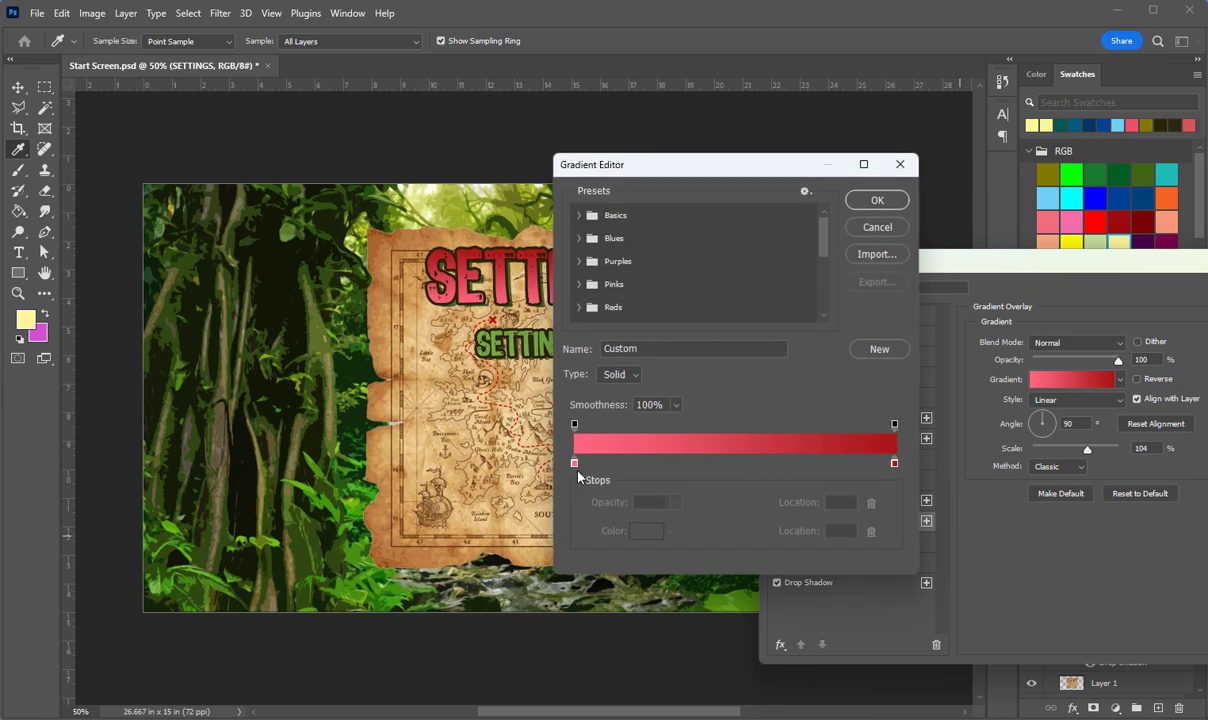
{"action": "double_click", "coordinate": [575, 466]}
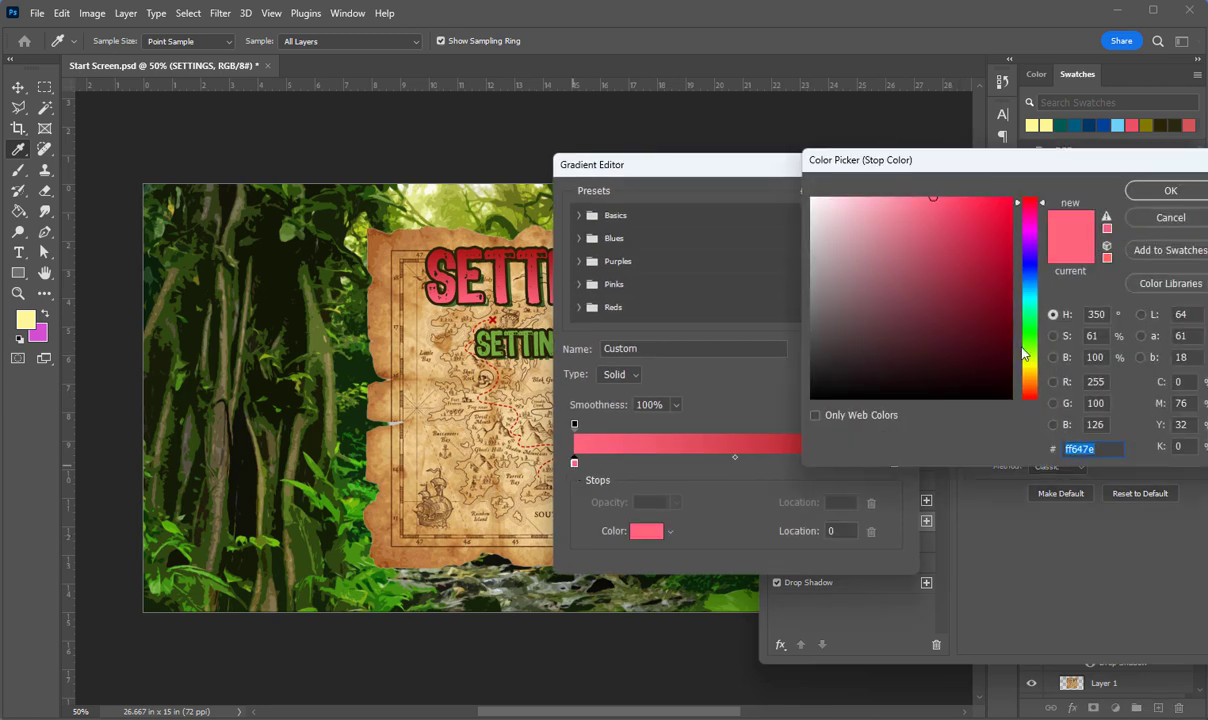
{"action": "left_click", "coordinate": [1030, 365]}
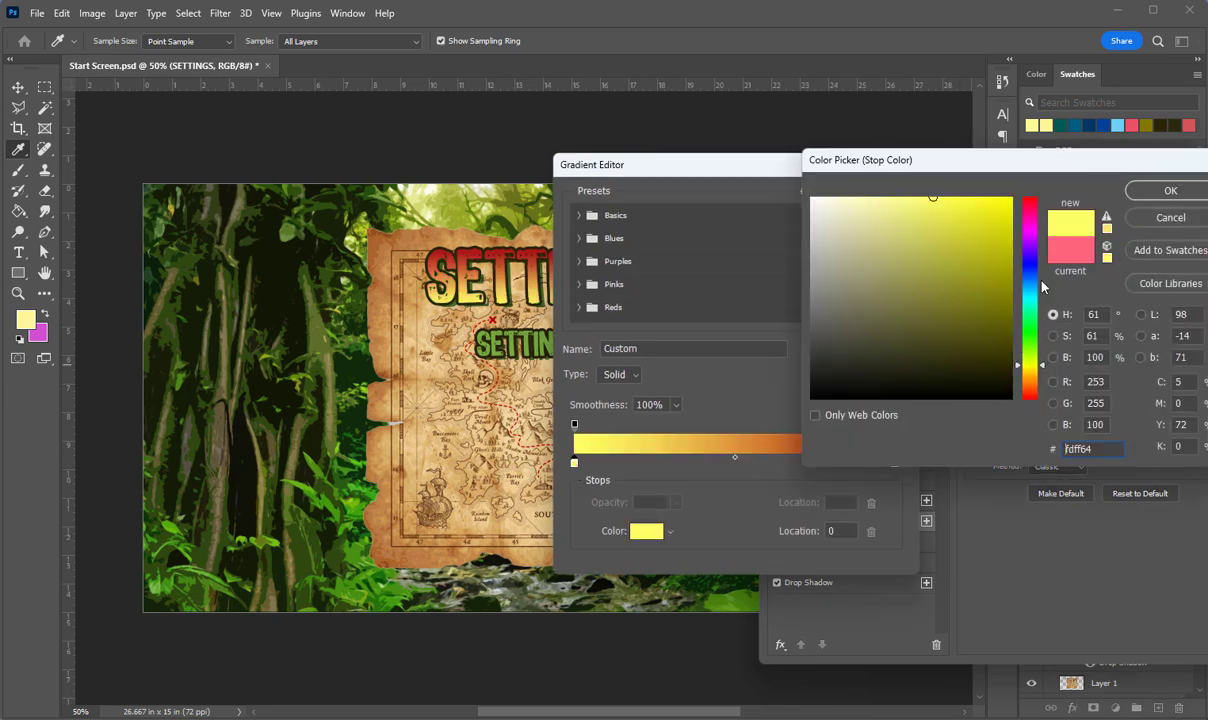
{"action": "left_click", "coordinate": [1160, 190]}
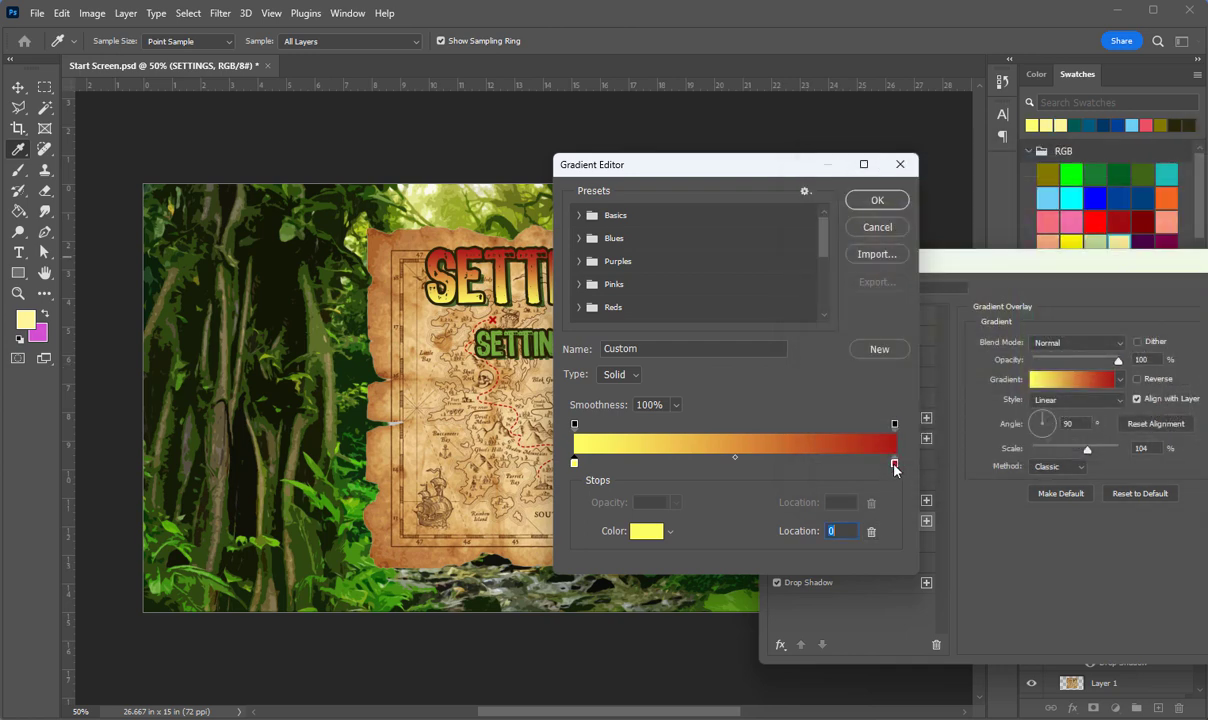
Change the end colour stop of the SETTINGS title's gradient to bright orange and apply the layer style.
{"action": "double_click", "coordinate": [895, 466]}
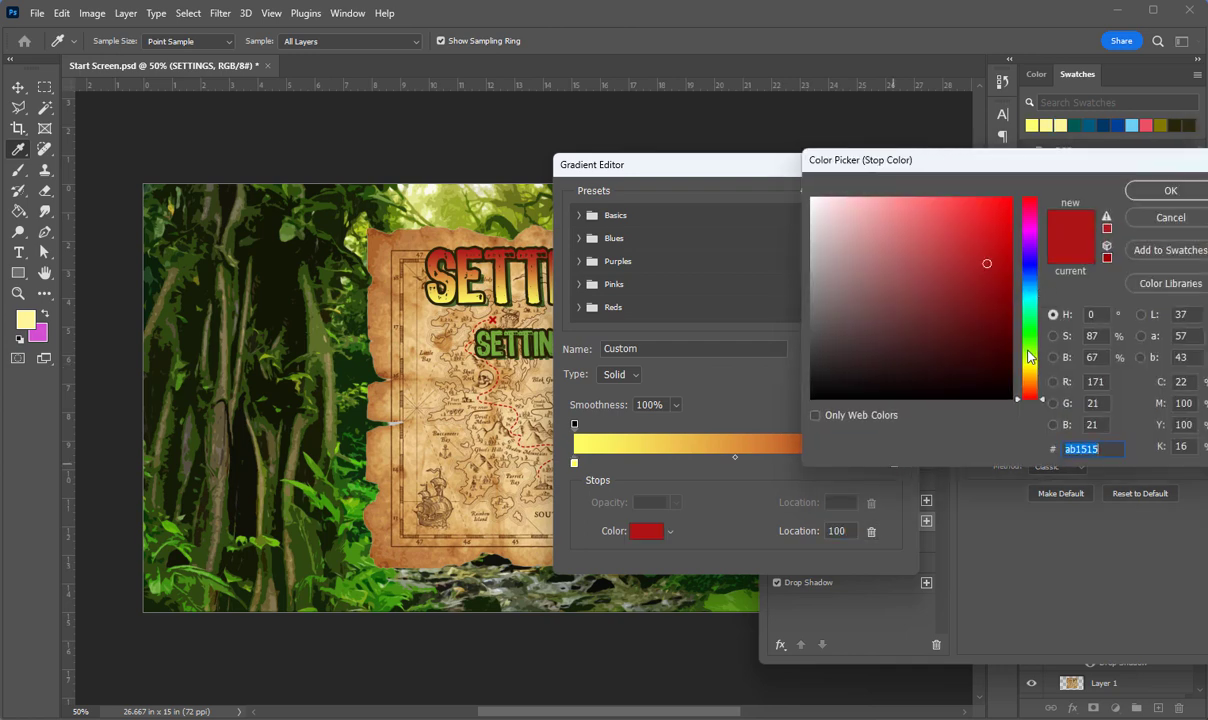
{"action": "left_click_drag", "start_coordinate": [1030, 357], "coordinate": [1030, 381]}
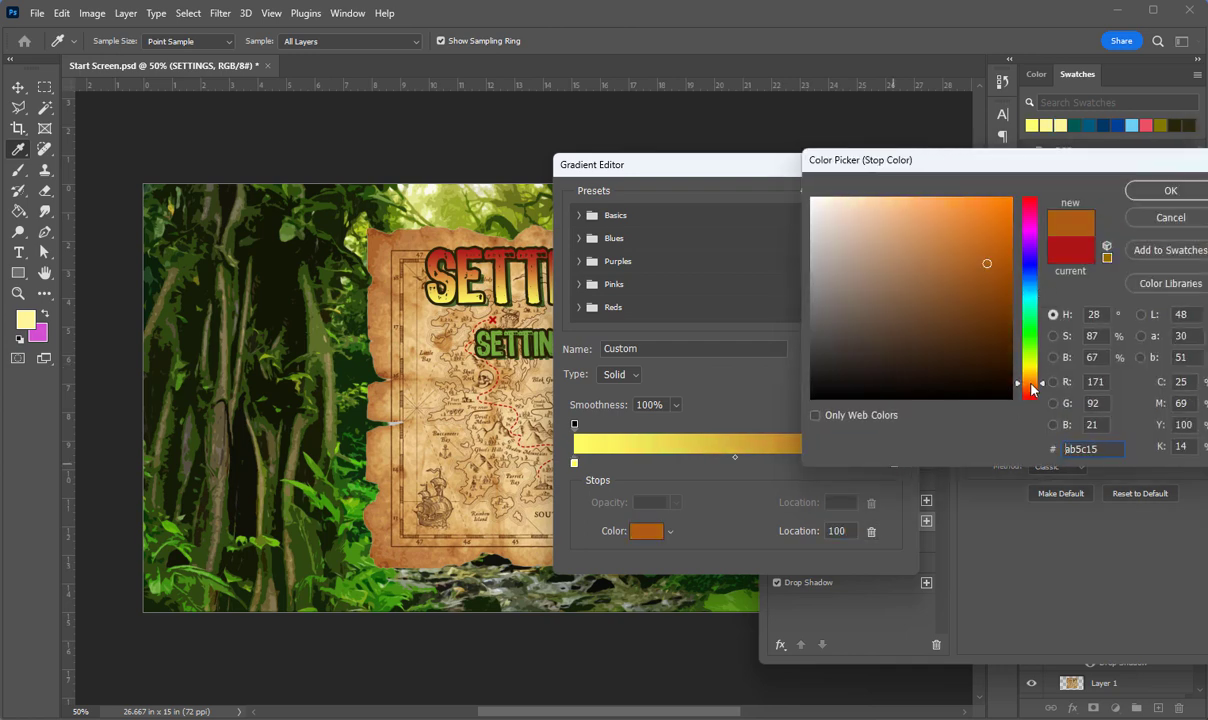
{"action": "left_click", "coordinate": [1003, 211]}
{"action": "left_click", "coordinate": [1148, 193]}
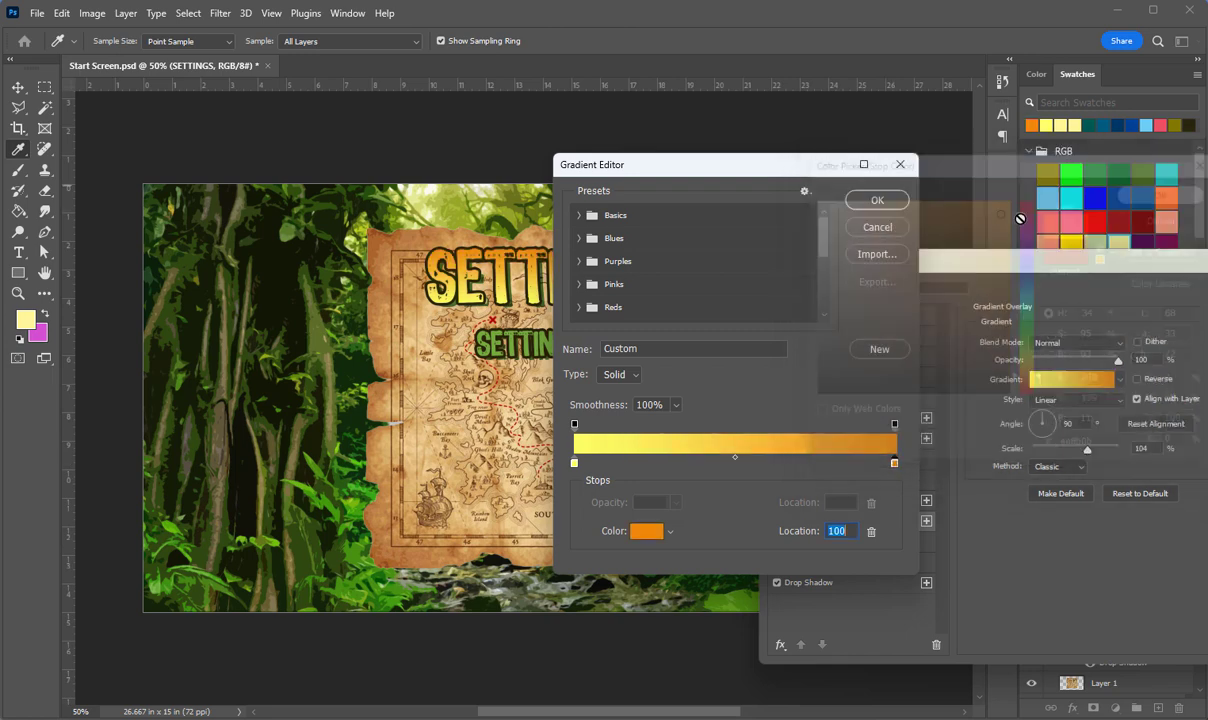
{"action": "left_click", "coordinate": [882, 195]}
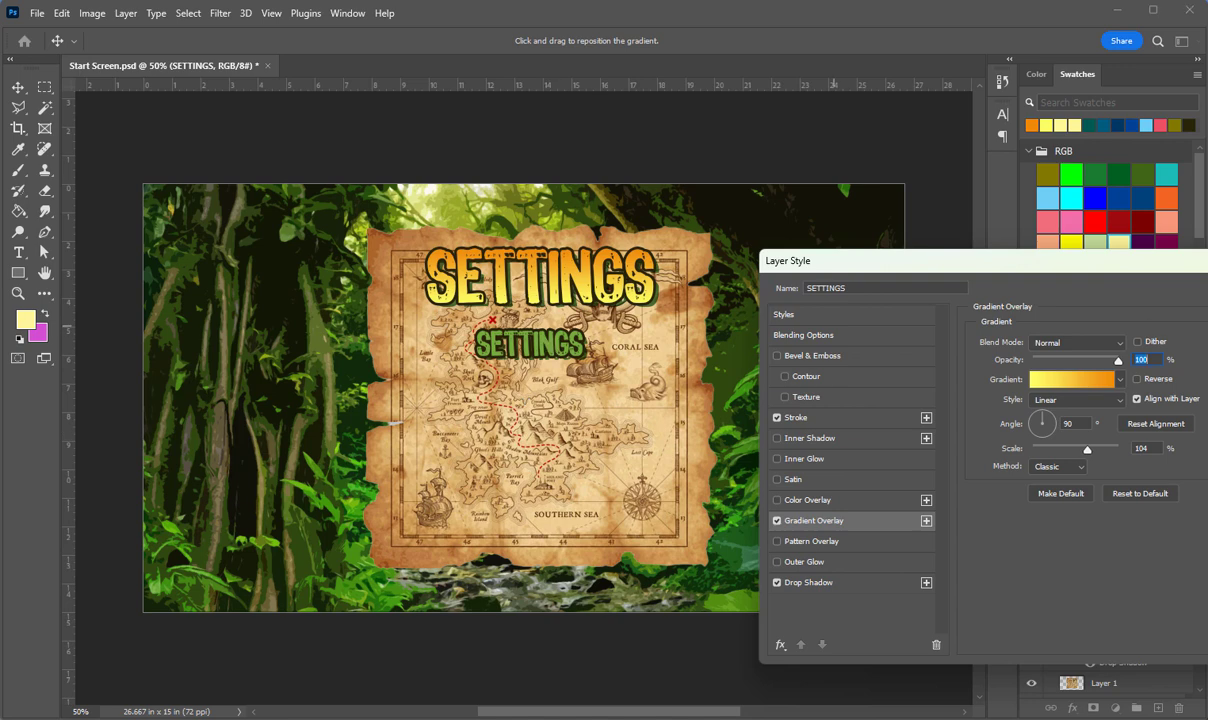
{"action": "key", "text": "Return"}
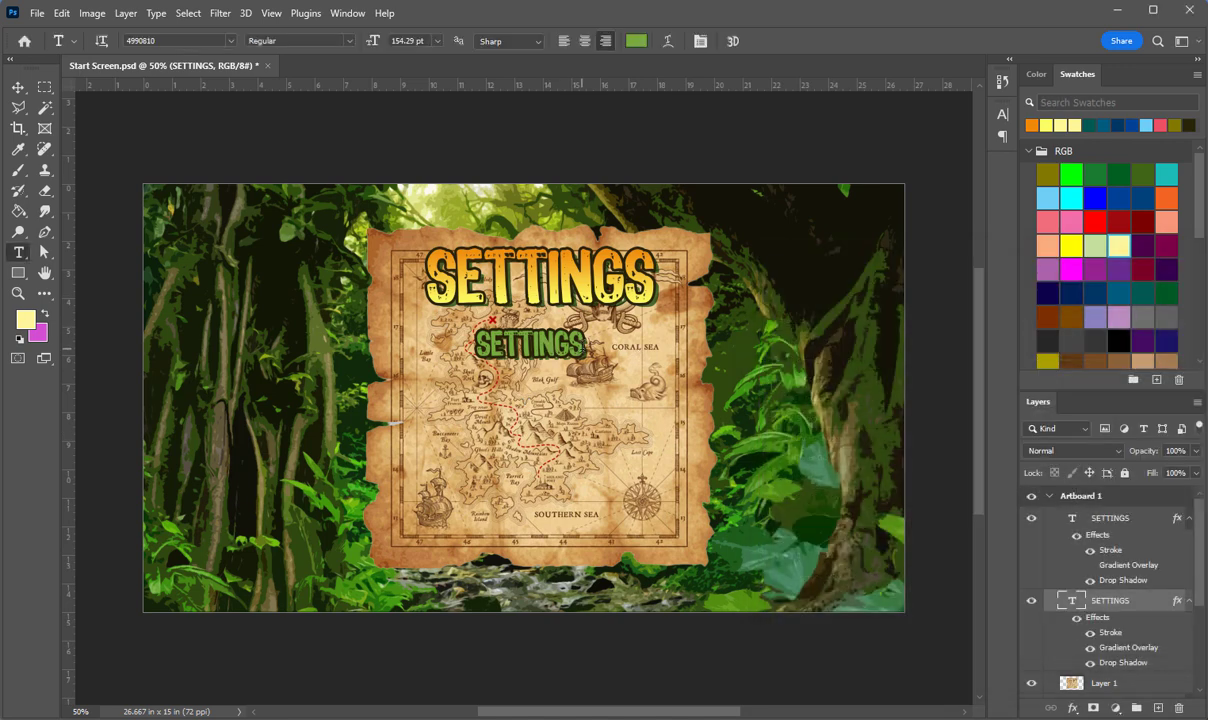
Replace the text of the small green SETTINGS label with PLAY.
{"action": "left_click_drag", "start_coordinate": [586, 344], "coordinate": [471, 349]}
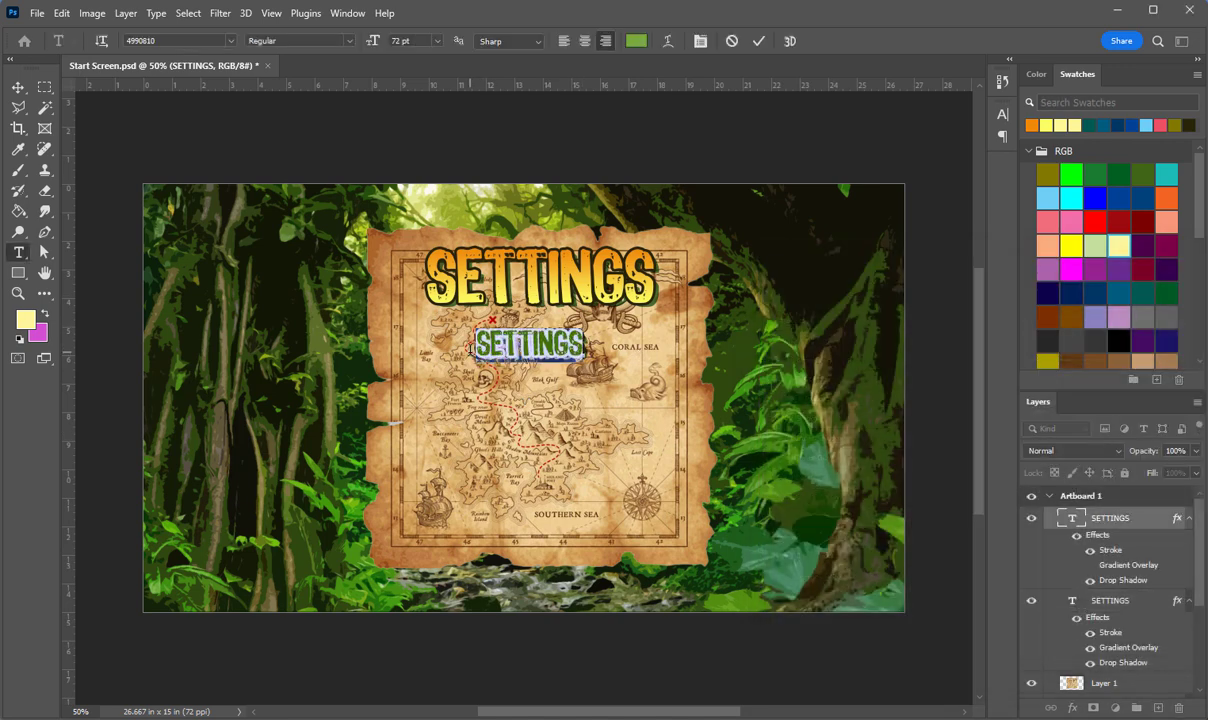
{"action": "type", "text": "PLAY"}
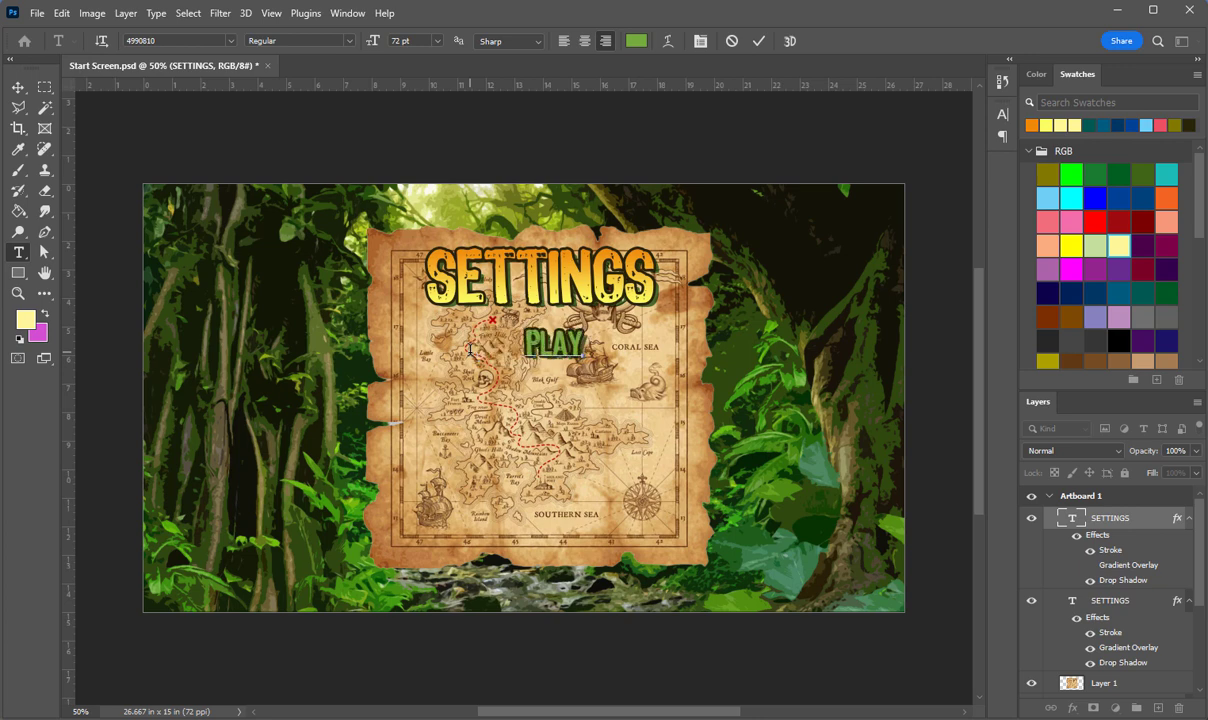
{"action": "left_click", "coordinate": [1142, 563]}
Duplicate the PLAY layer within Artboard 1 and place the copy directly below the original label.
{"action": "right_click", "coordinate": [1115, 527]}
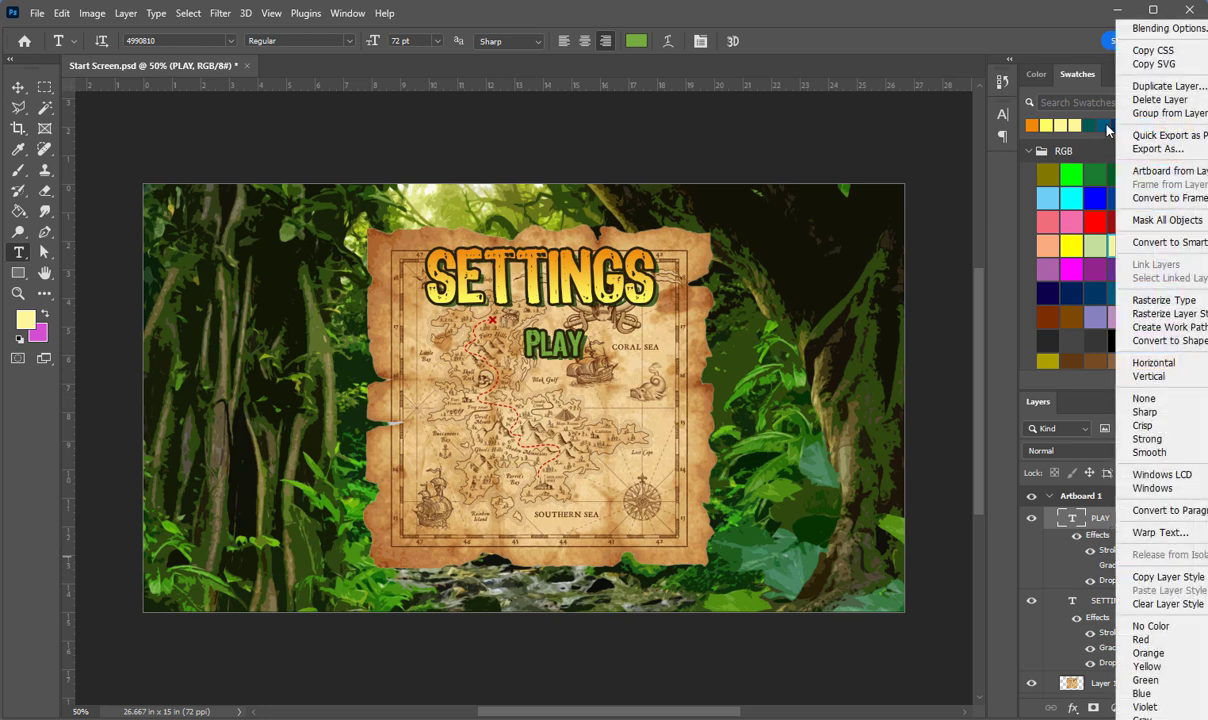
{"action": "left_click", "coordinate": [1170, 87]}
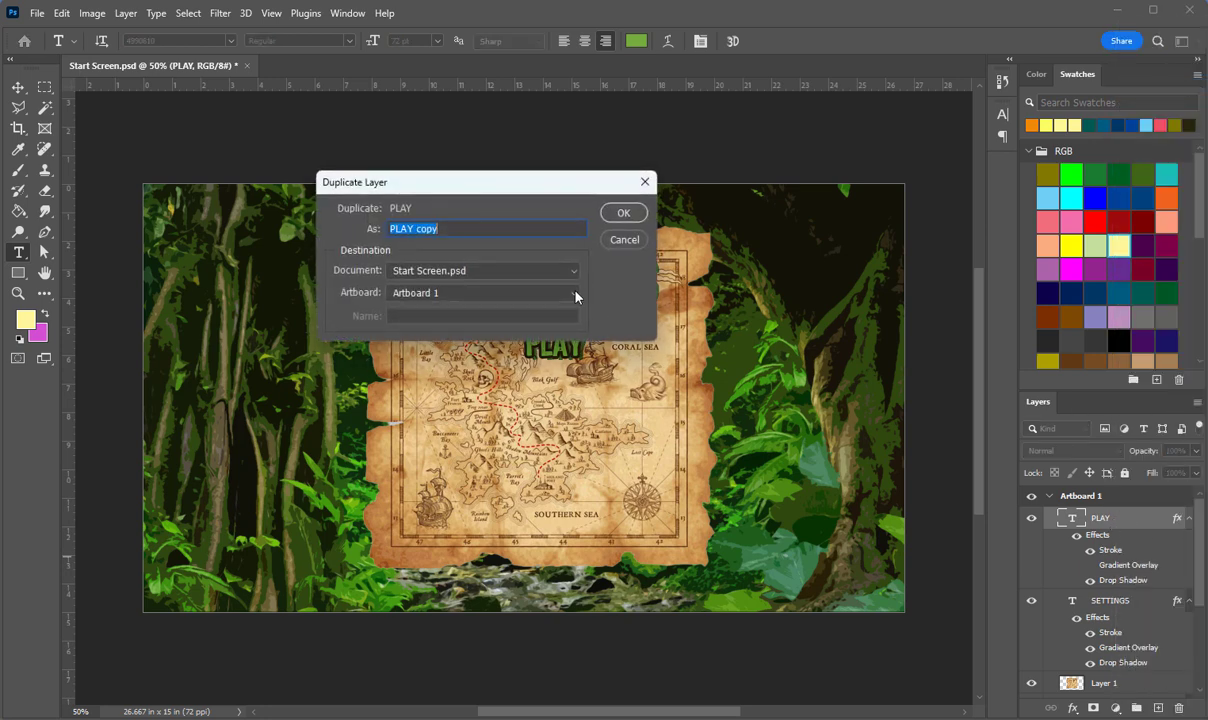
{"action": "left_click", "coordinate": [621, 213]}
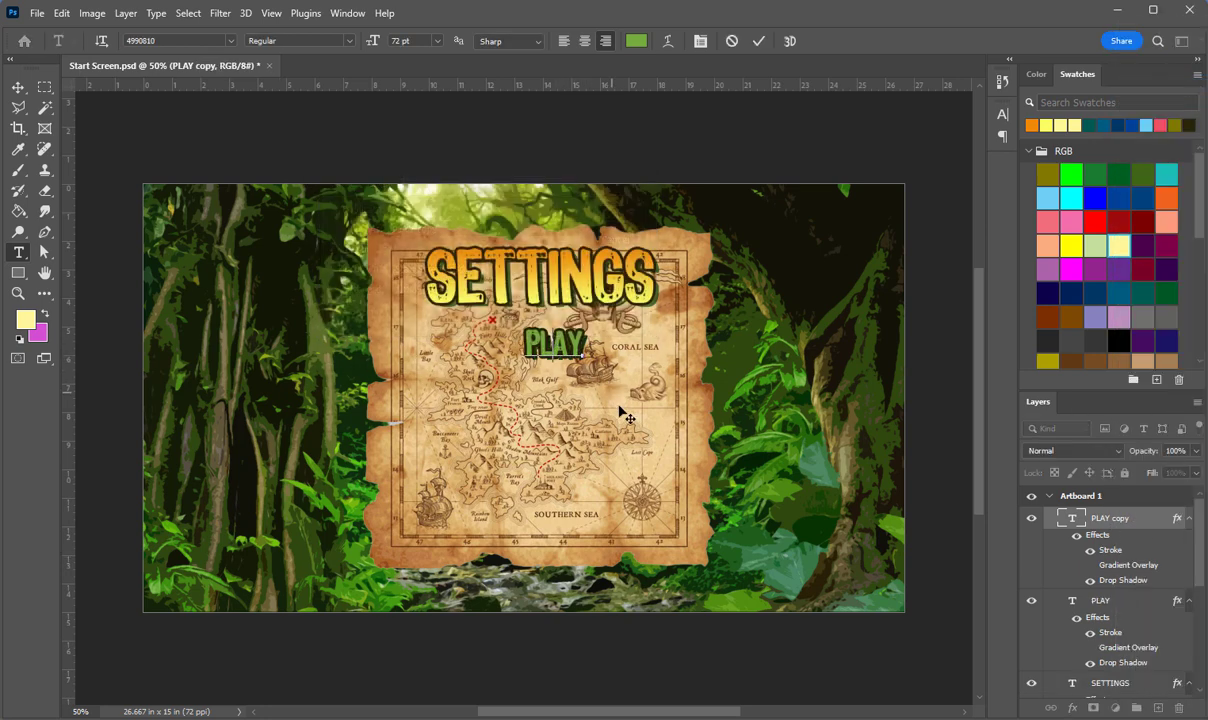
{"action": "left_click_drag", "start_coordinate": [614, 426], "coordinate": [620, 448]}
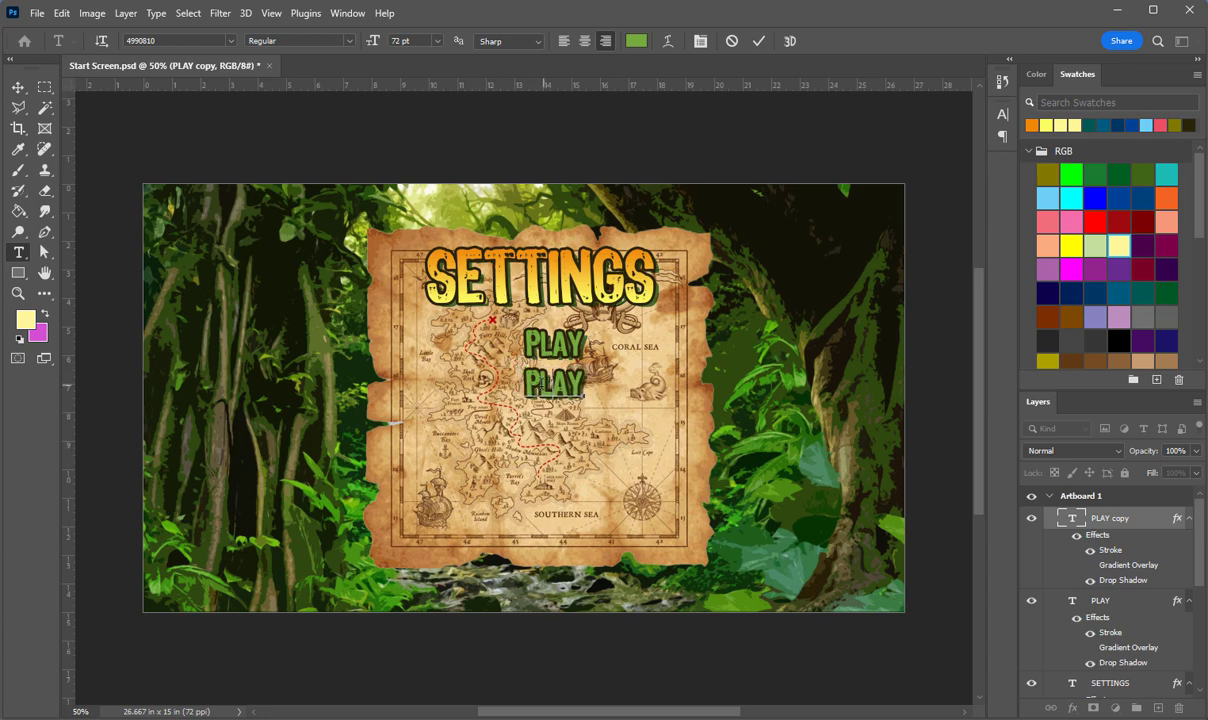
Replace the text of the lower PLAY copy with SHOP.
{"action": "left_click_drag", "start_coordinate": [526, 384], "coordinate": [588, 396]}
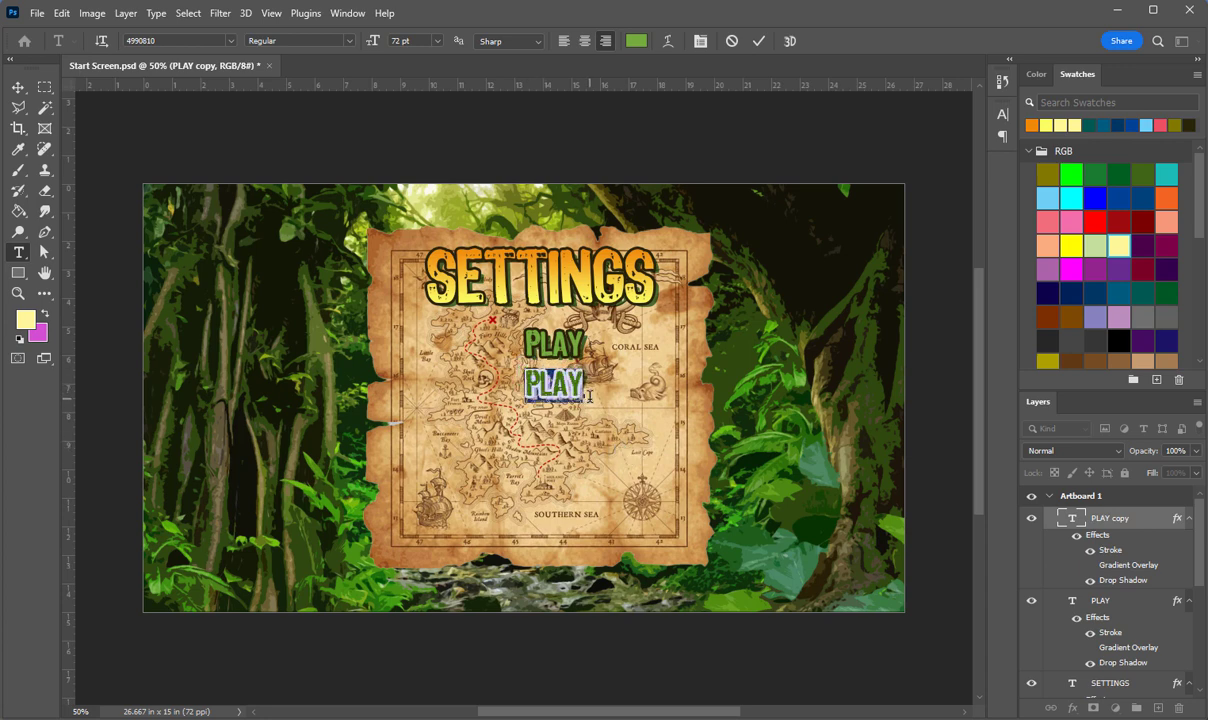
{"action": "type", "text": "SHOP"}
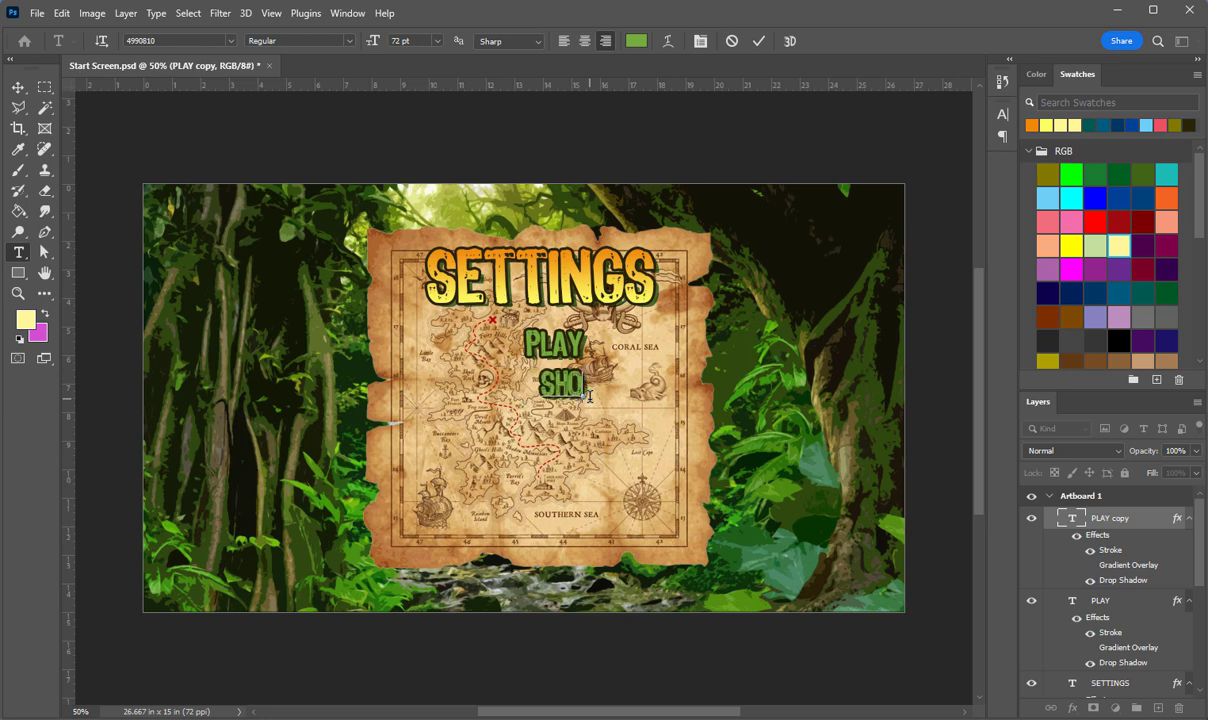
{"action": "left_click", "coordinate": [1123, 522]}
Duplicate the Shop layer and place the copy directly below the SHOP label on the map.
{"action": "right_click", "coordinate": [1118, 501]}
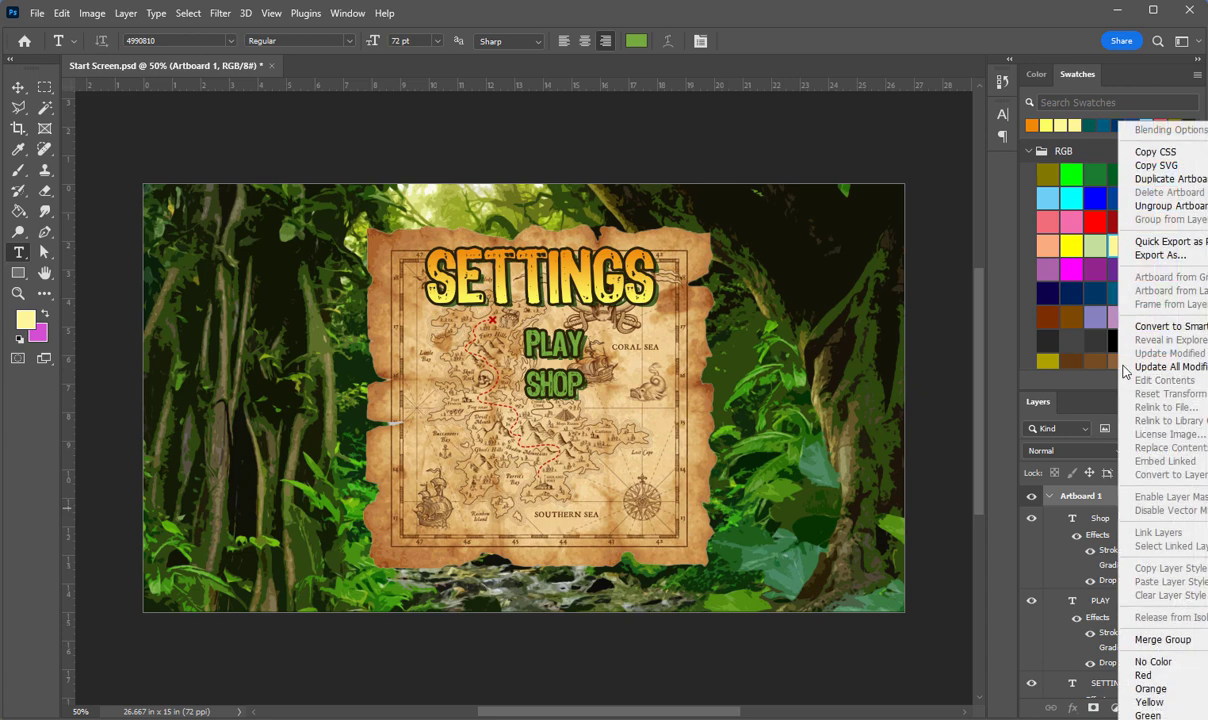
{"action": "left_click", "coordinate": [1095, 520]}
{"action": "left_click", "coordinate": [1095, 520]}
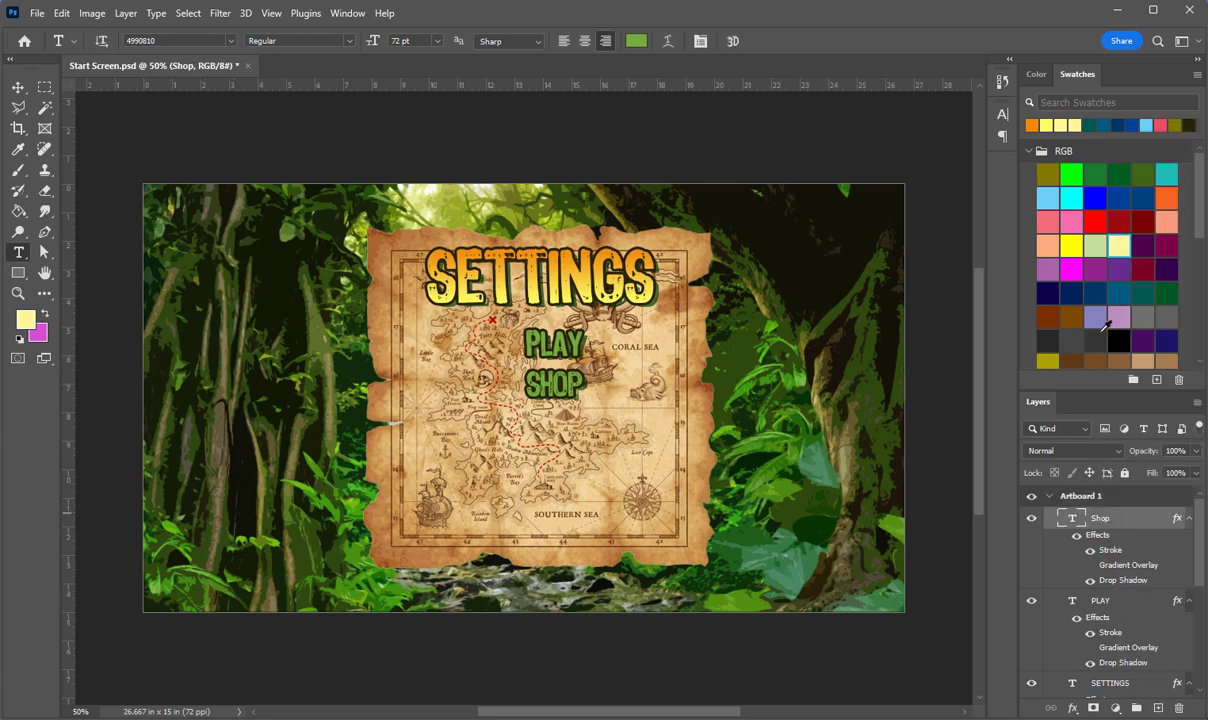
{"action": "right_click", "coordinate": [1088, 512]}
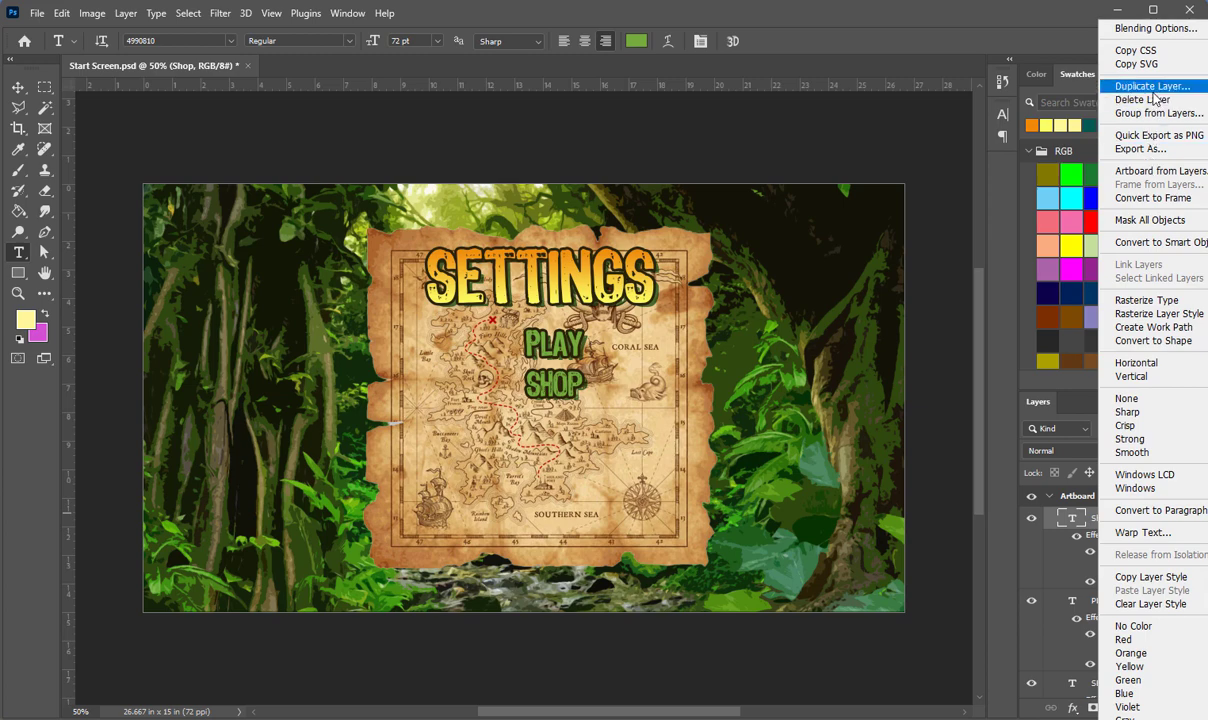
{"action": "left_click", "coordinate": [1152, 87]}
{"action": "left_click", "coordinate": [614, 213]}
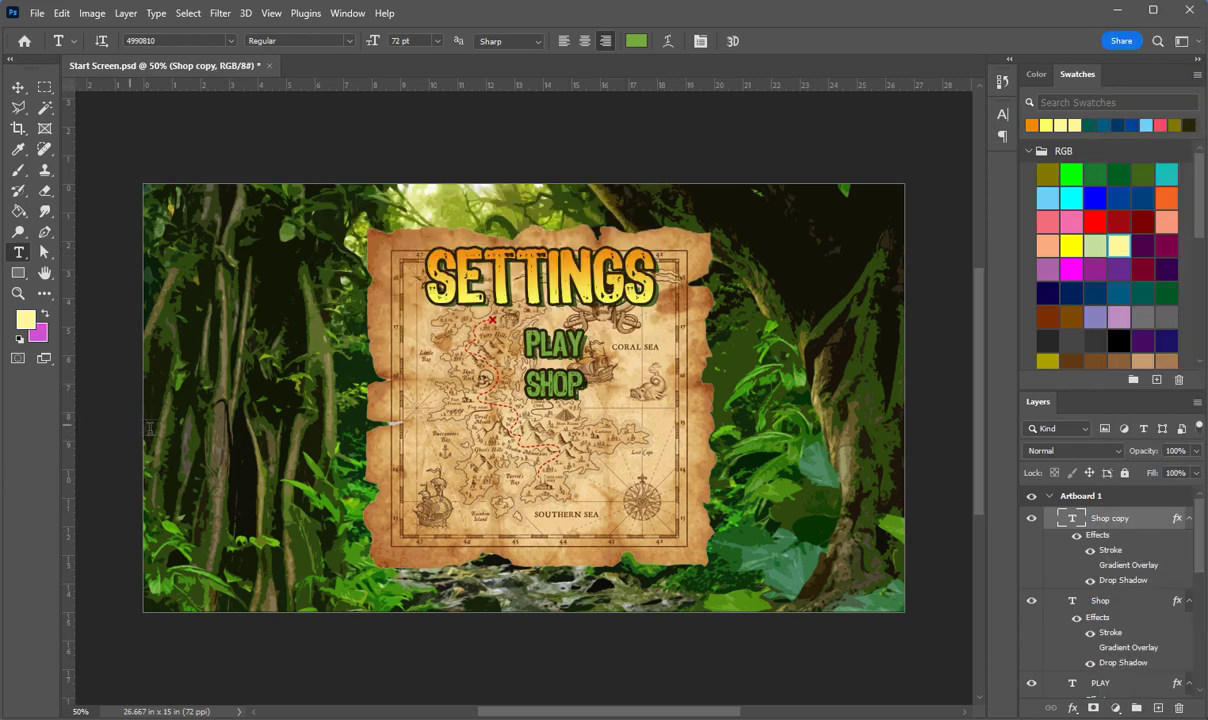
{"action": "left_click", "coordinate": [540, 380]}
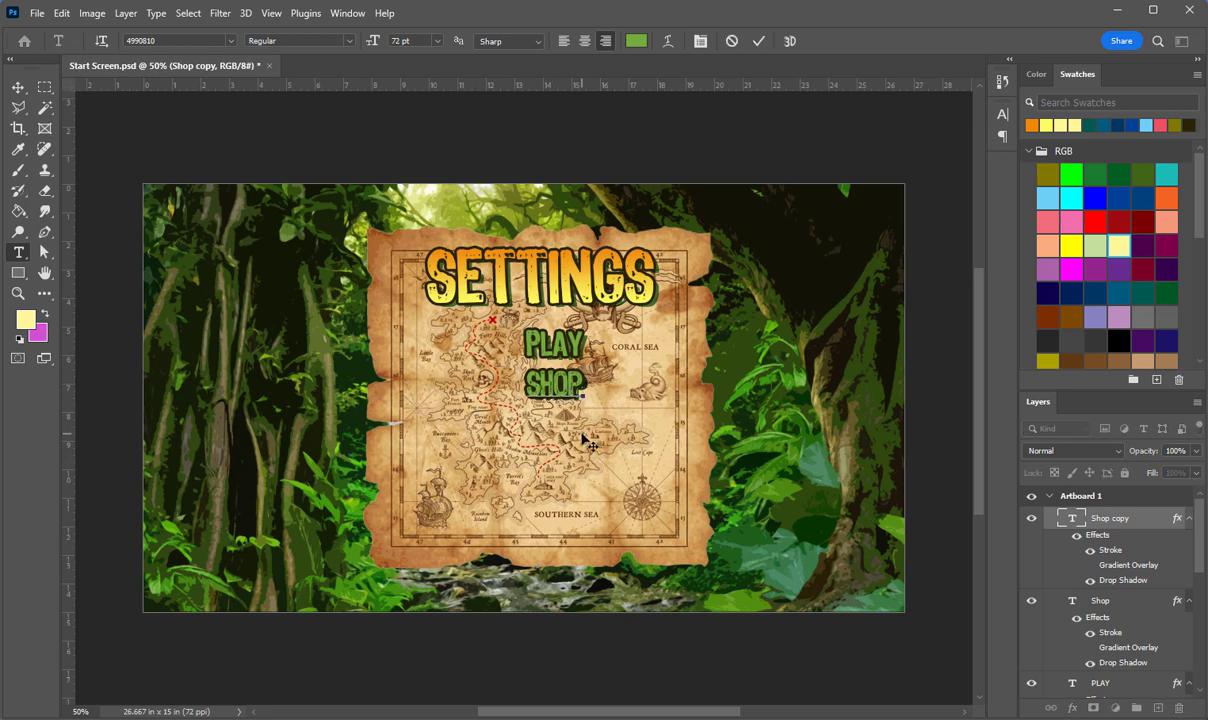
{"action": "left_click_drag", "start_coordinate": [583, 437], "coordinate": [523, 417]}
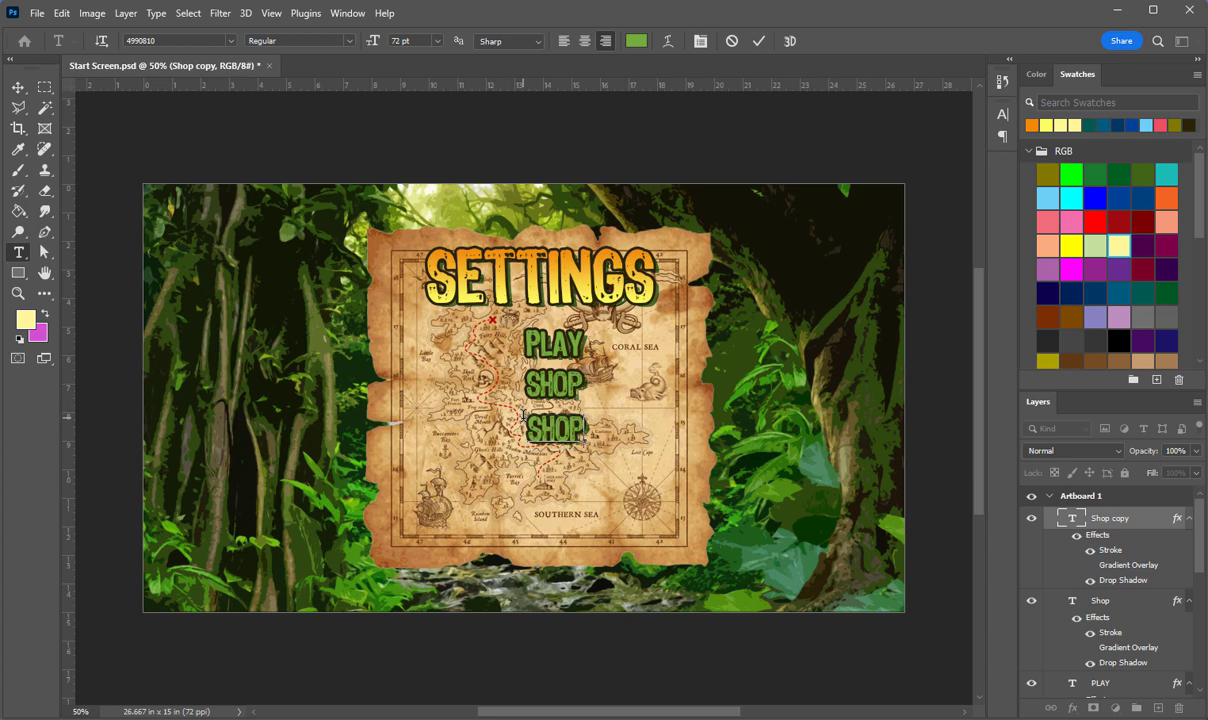
Replace the text of the lower SHOP copy with INVENTORY.
{"action": "key", "text": "BackSpace"}
{"action": "type", "text": "INVE"}
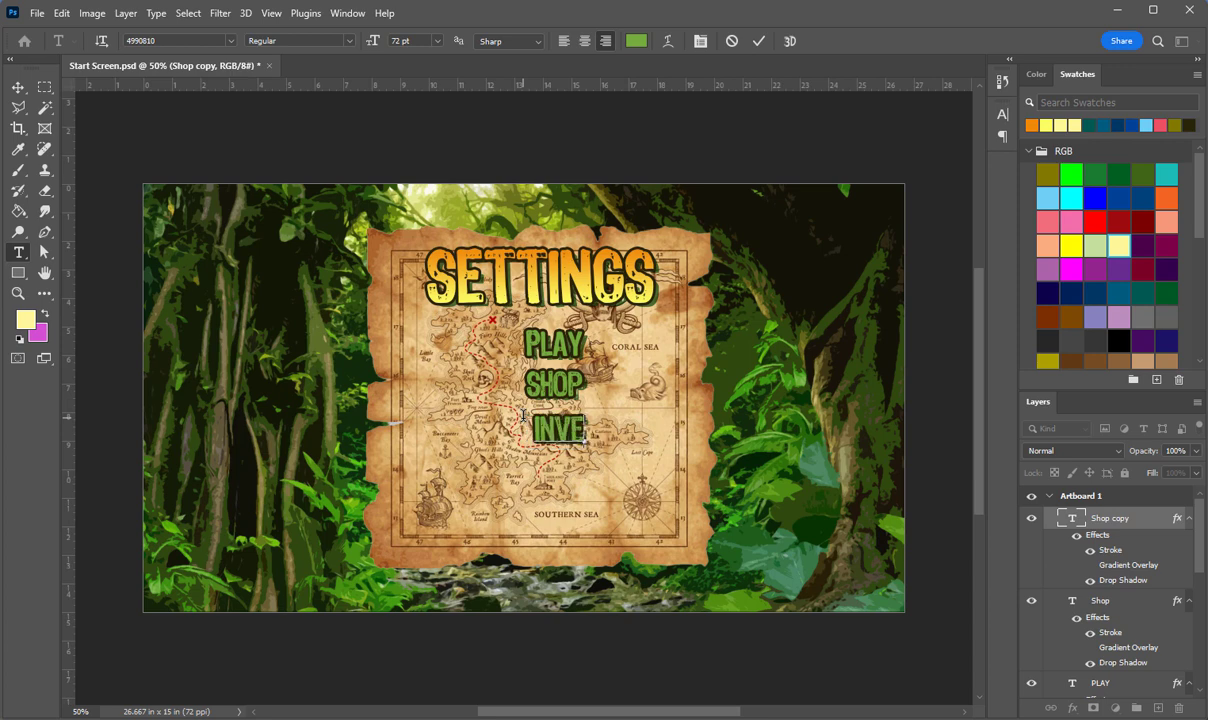
{"action": "type", "text": "NTORY"}
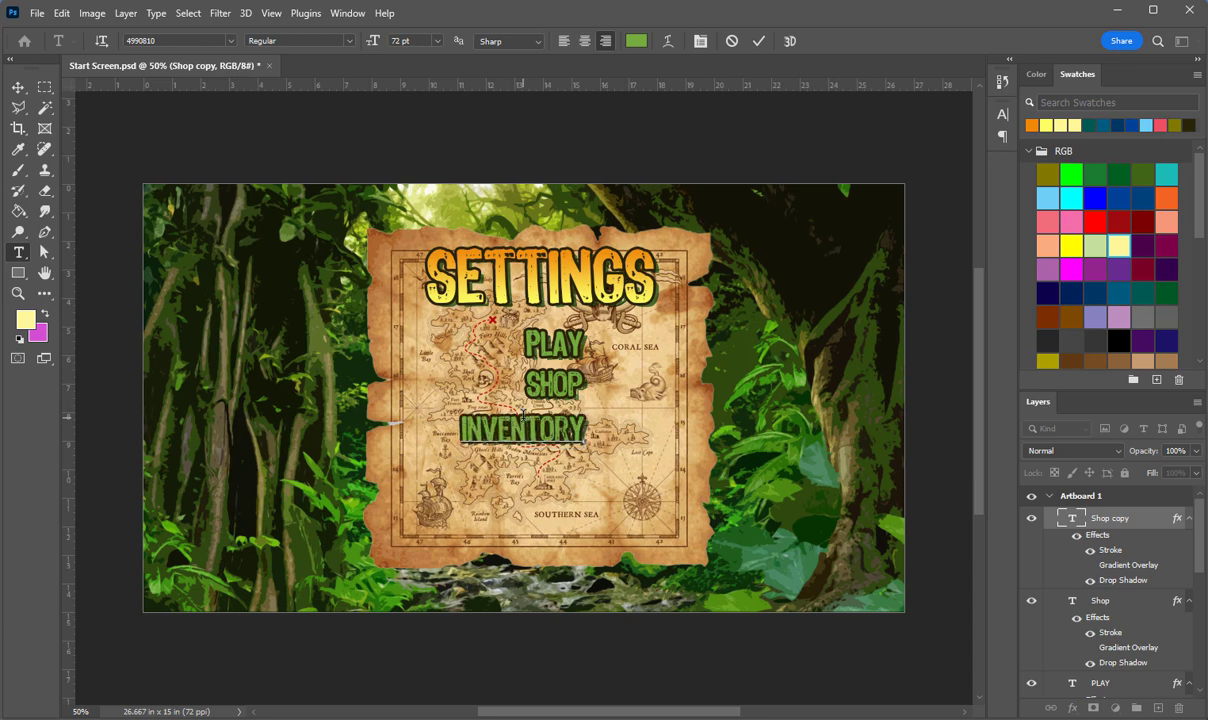
Duplicate the Inventory layer within Artboard 1 and place the copy directly below the INVENTORY label on the map.
{"action": "left_click", "coordinate": [1095, 517]}
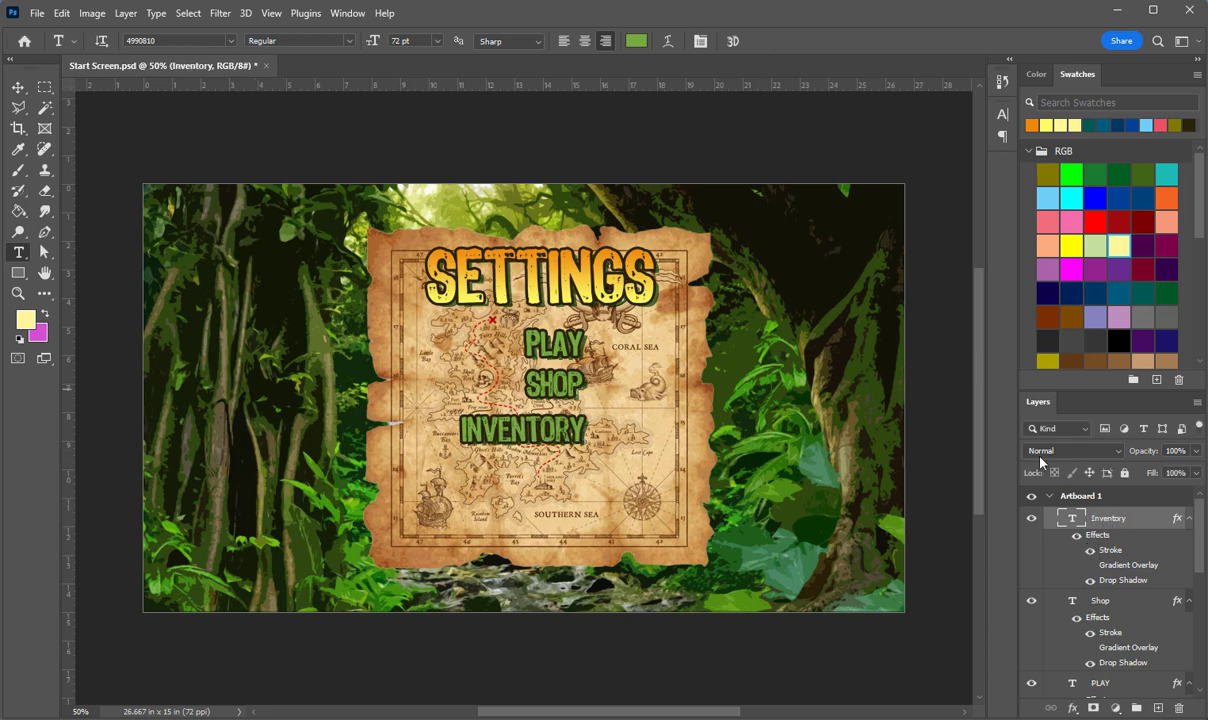
{"action": "right_click", "coordinate": [1118, 521]}
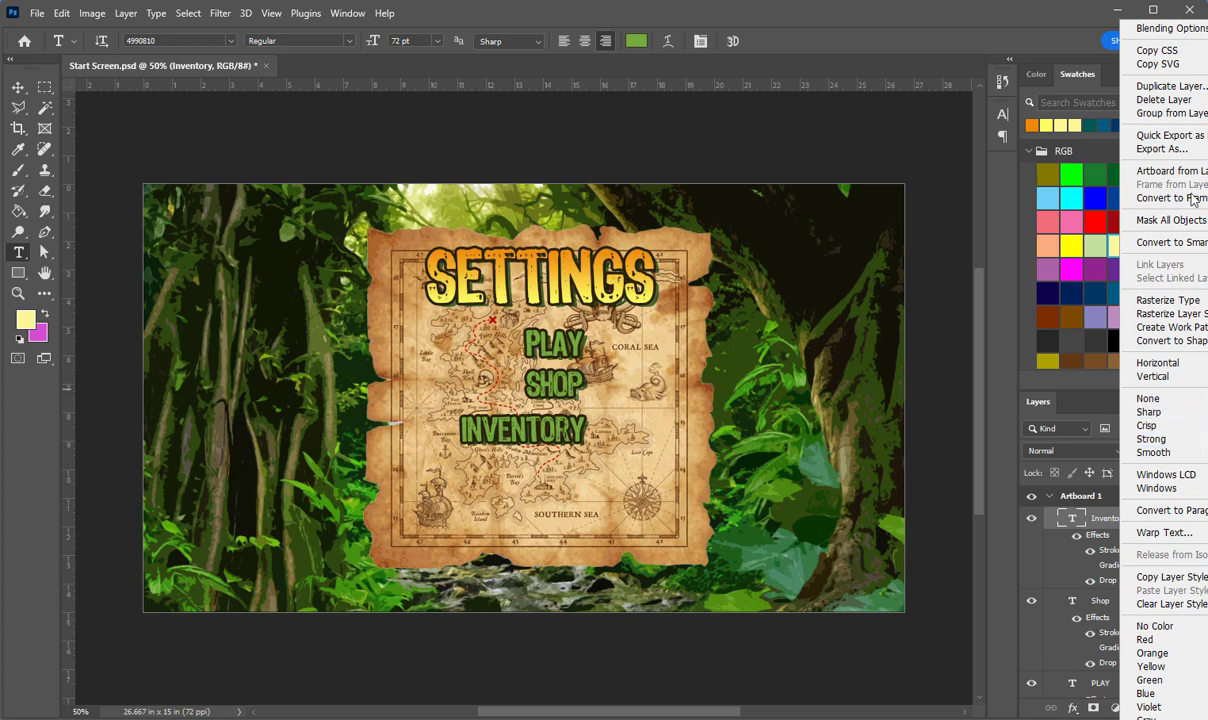
{"action": "left_click", "coordinate": [1030, 27]}
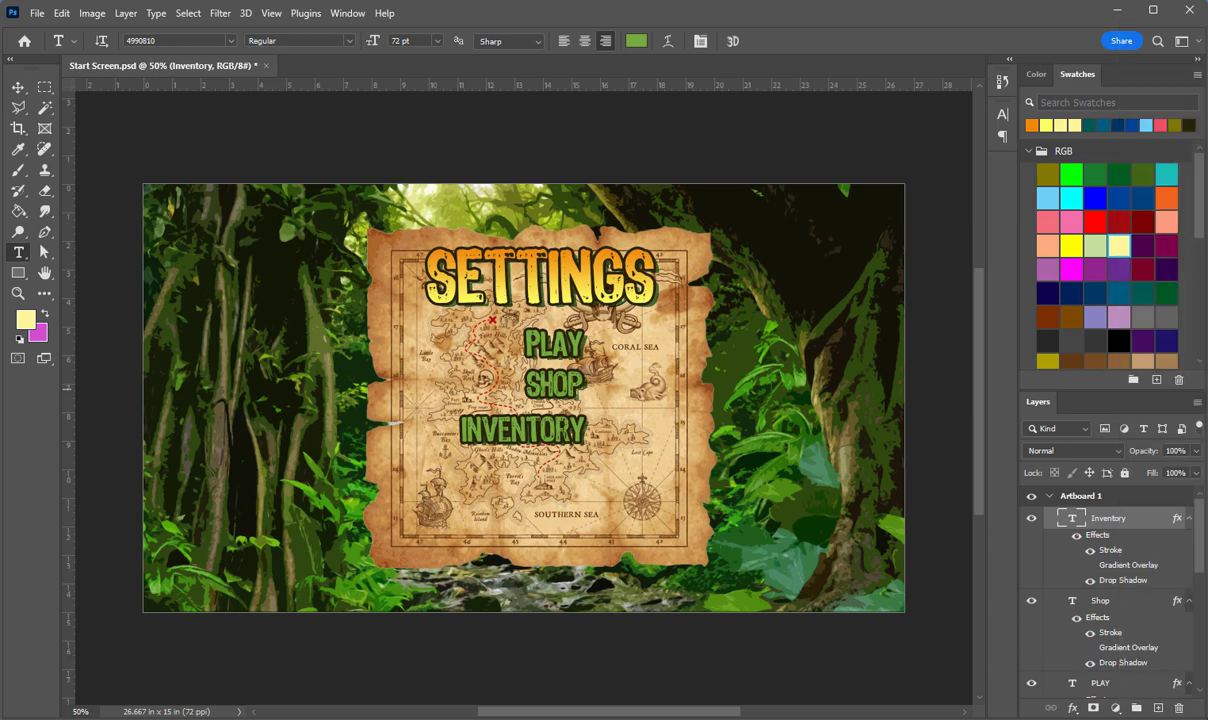
{"action": "right_click", "coordinate": [1107, 523]}
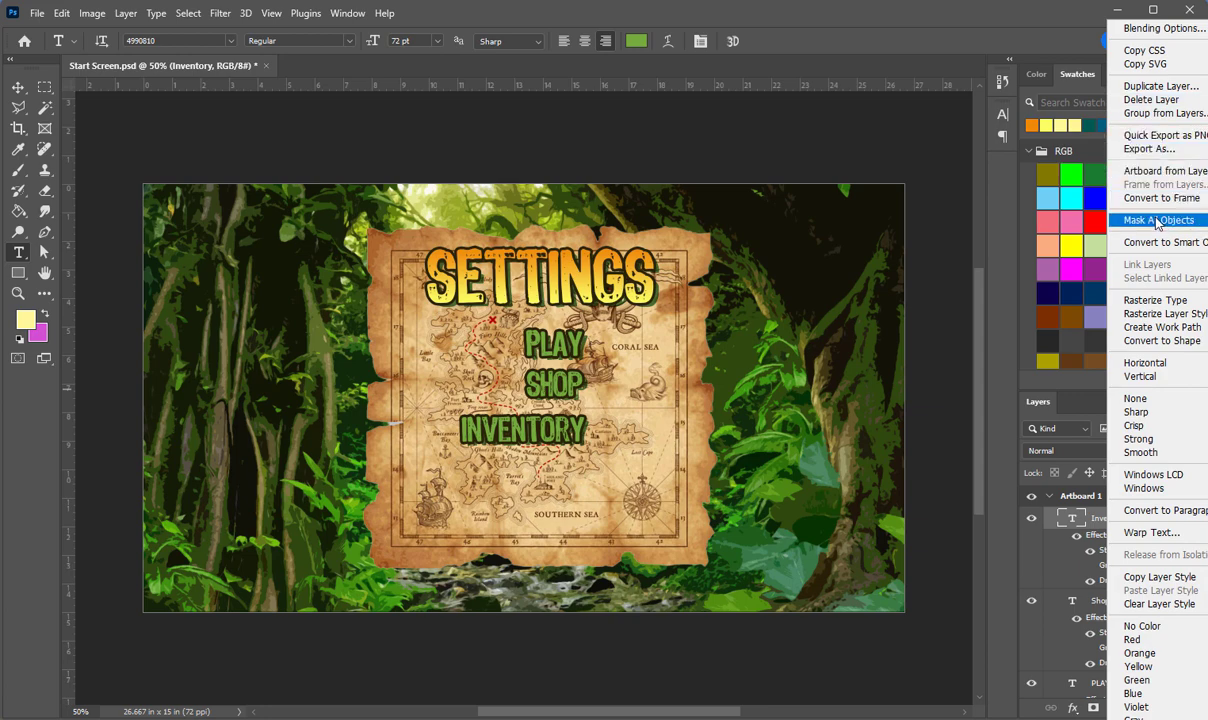
{"action": "left_click", "coordinate": [1176, 88]}
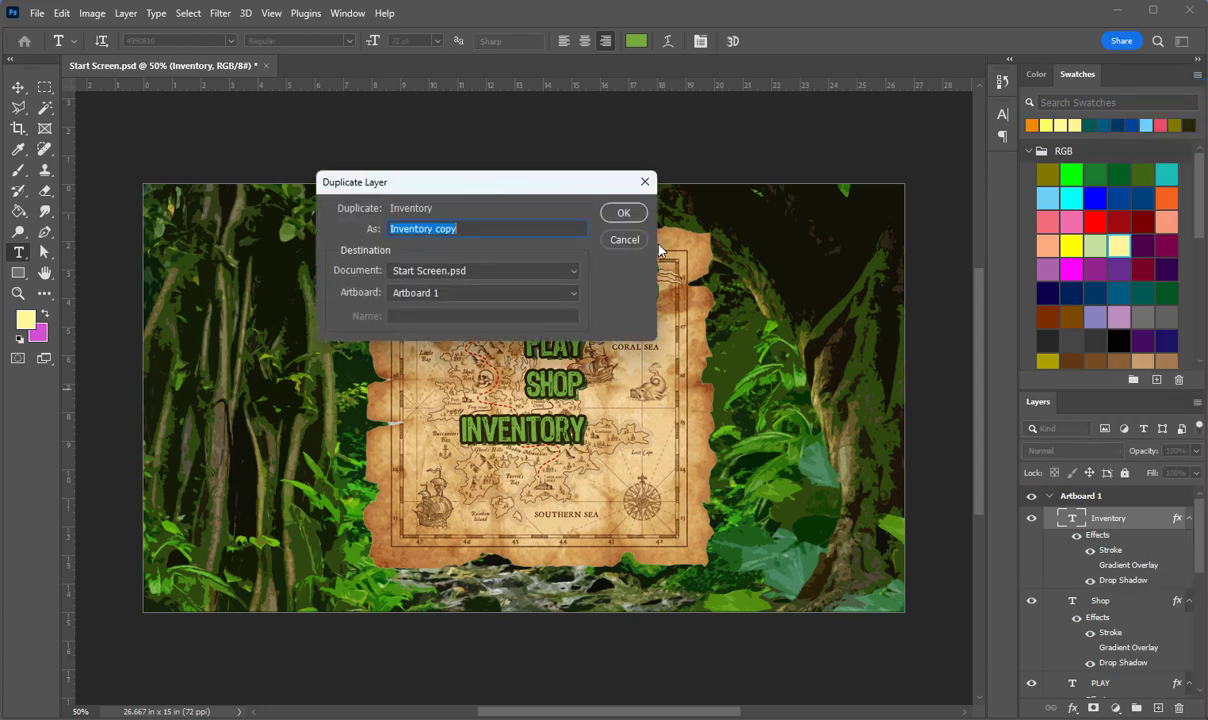
{"action": "left_click", "coordinate": [618, 213]}
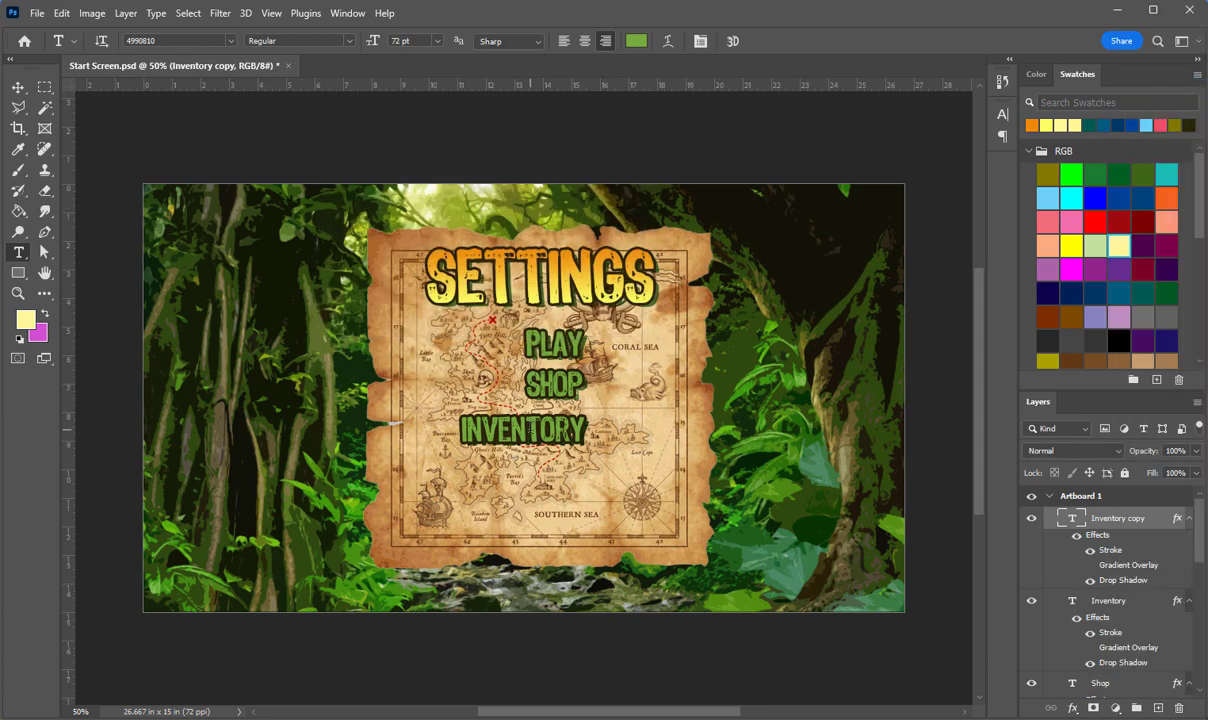
{"action": "left_click_drag", "start_coordinate": [515, 482], "coordinate": [551, 520]}
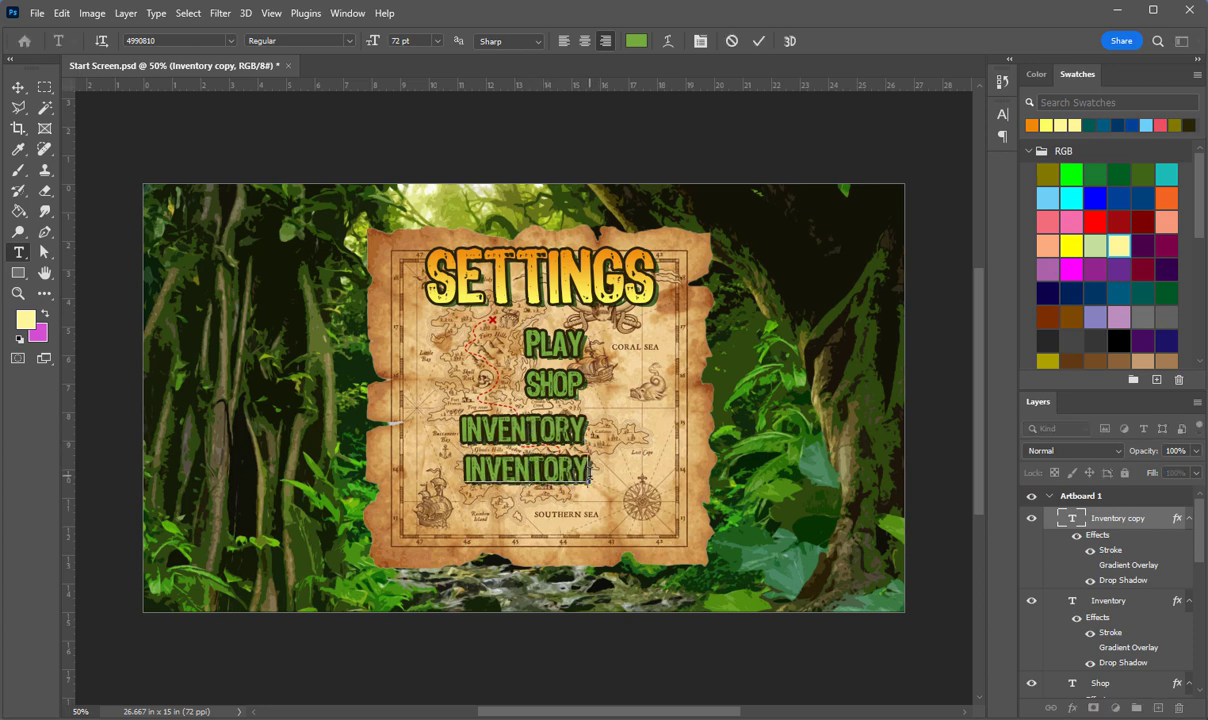
Replace the text of the lower INVENTORY copy with EXIT.
{"action": "left_click_drag", "start_coordinate": [588, 470], "coordinate": [289, 468]}
{"action": "type", "text": "E"}
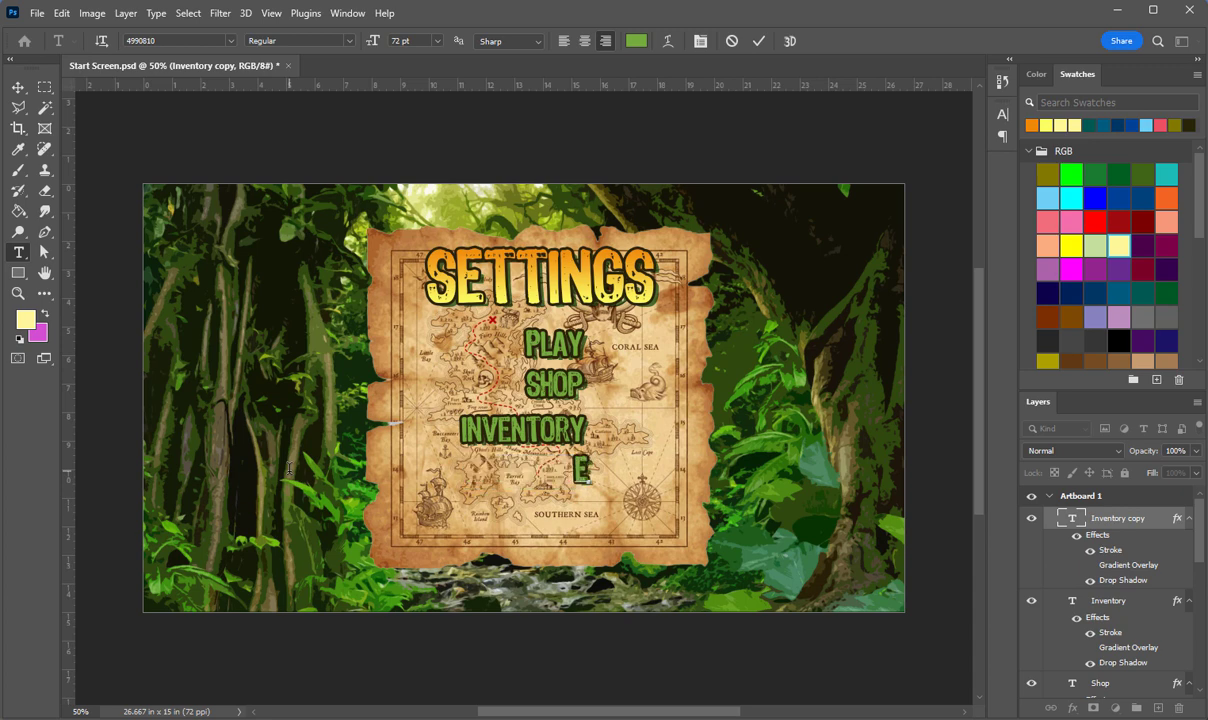
{"action": "type", "text": "XIT"}
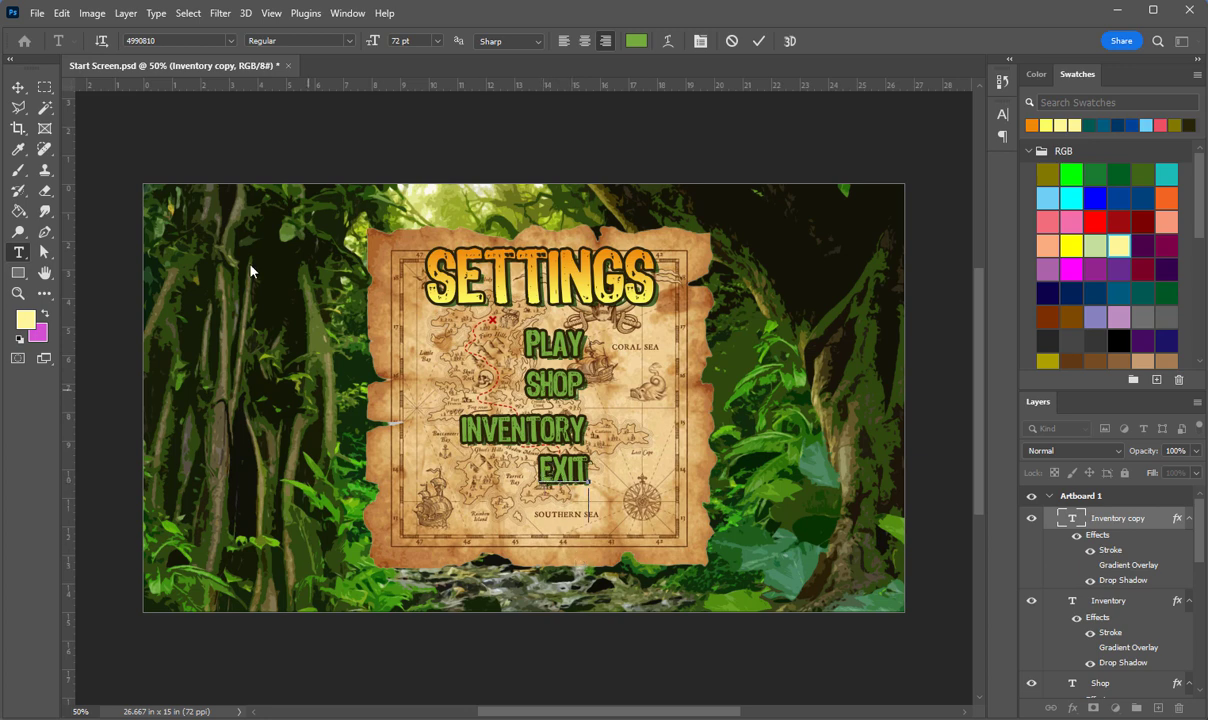
{"action": "left_click", "coordinate": [19, 88]}
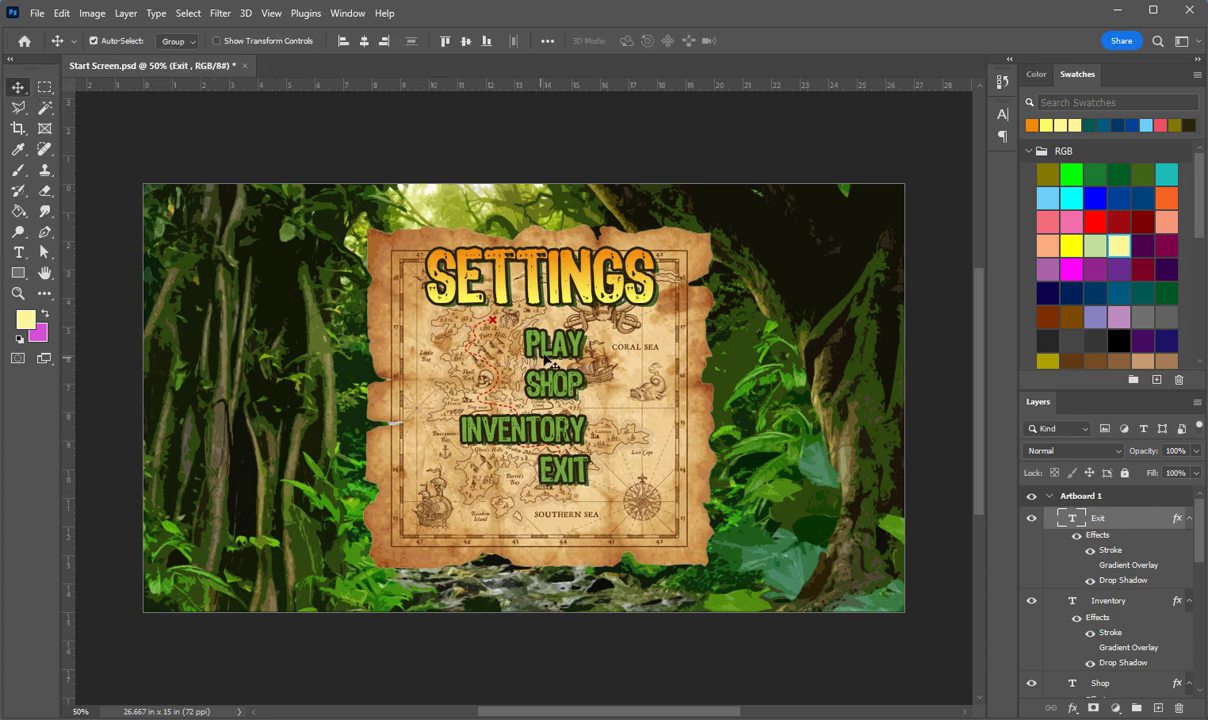
Shift the PLAY and SHOP labels slightly left so they line up with each other beneath the SETTINGS title.
{"action": "left_click_drag", "start_coordinate": [533, 345], "coordinate": [527, 347]}
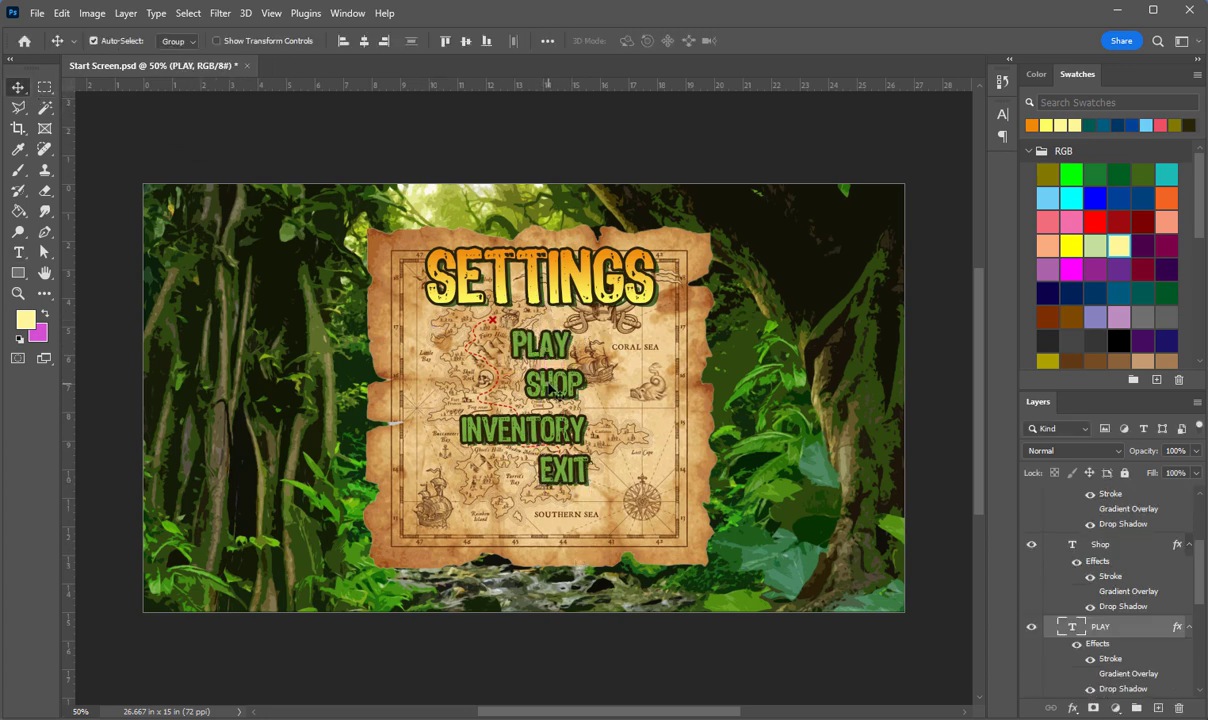
{"action": "left_click", "coordinate": [563, 398]}
{"action": "left_click_drag", "start_coordinate": [560, 400], "coordinate": [546, 401]}
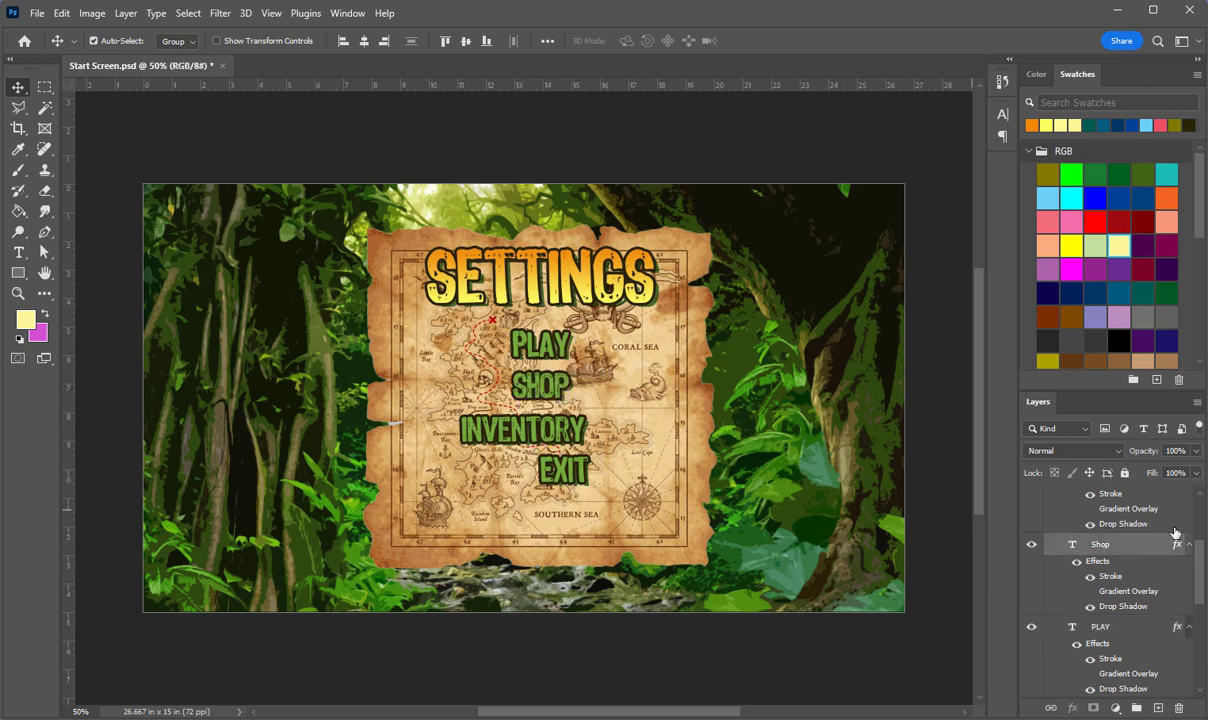
Align the EXIT, INVENTORY, SHOP and PLAY text layers with each other by their horizontal centers.
{"action": "scroll", "coordinate": [1141, 521], "scroll_direction": "up", "scroll_amount": 2}
{"action": "scroll", "coordinate": [1131, 543], "scroll_direction": "up", "scroll_amount": 2}
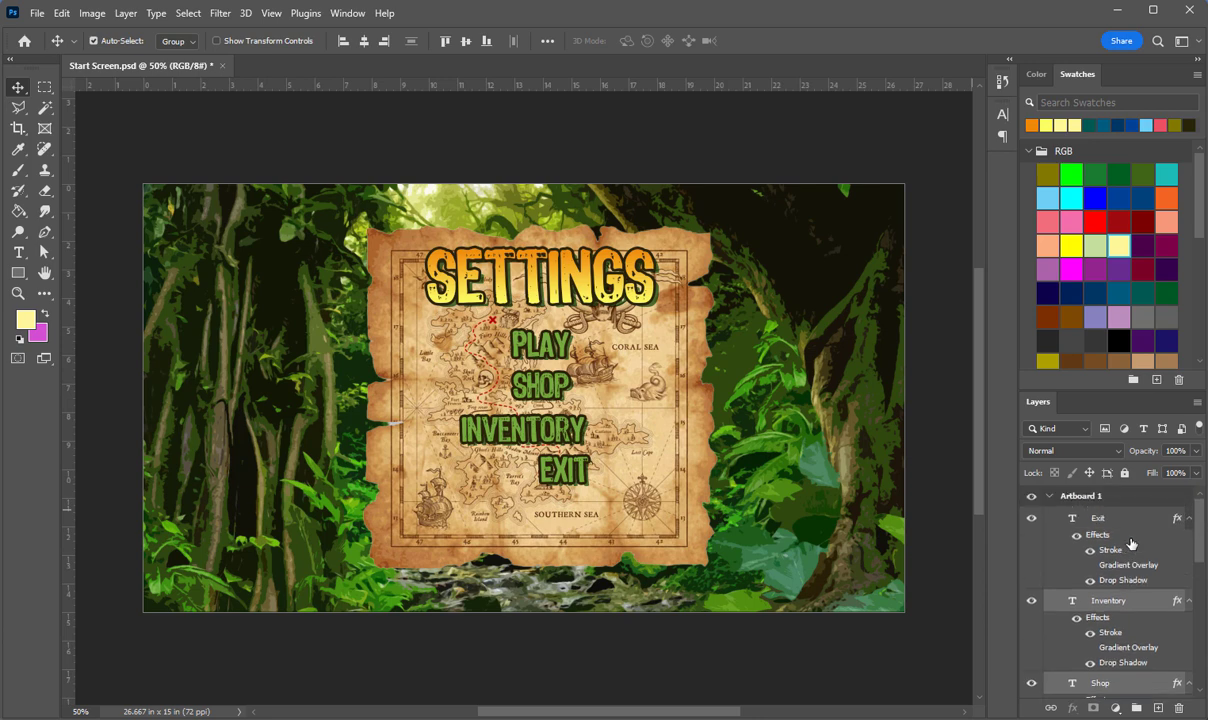
{"action": "left_click", "coordinate": [1098, 519]}
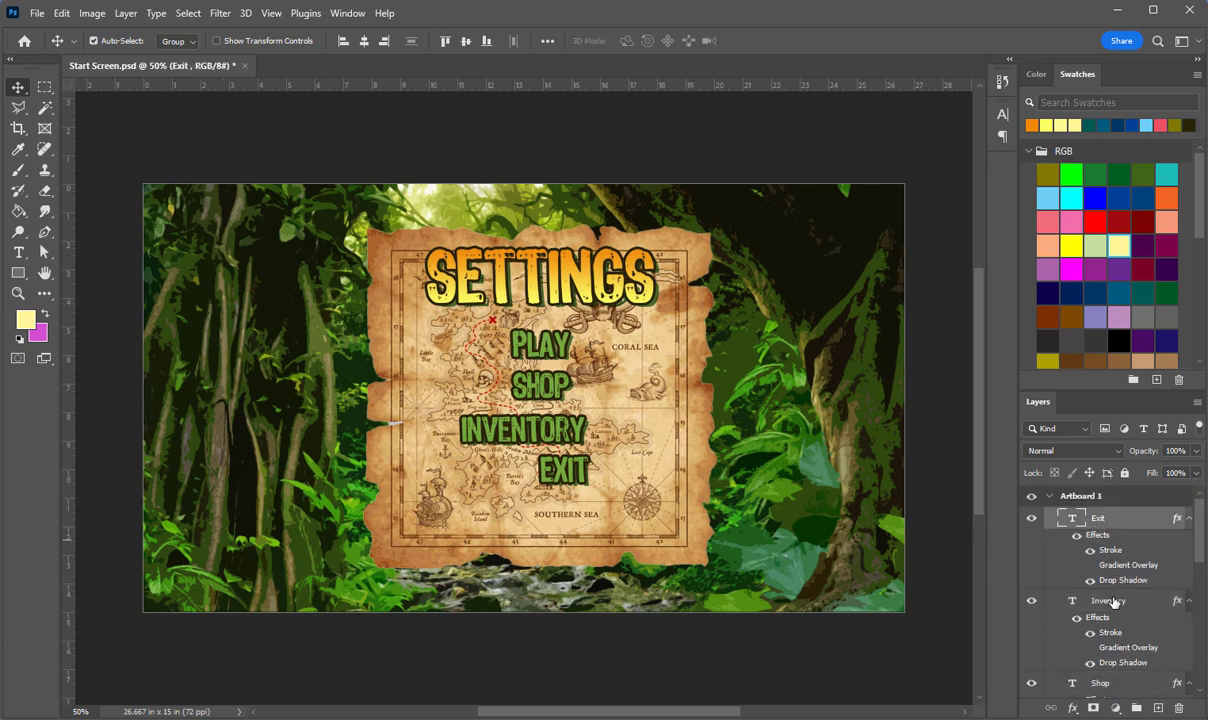
{"action": "left_click", "coordinate": [1105, 600], "text": "ctrl"}
{"action": "scroll", "coordinate": [1103, 672], "scroll_direction": "down", "scroll_amount": 1}
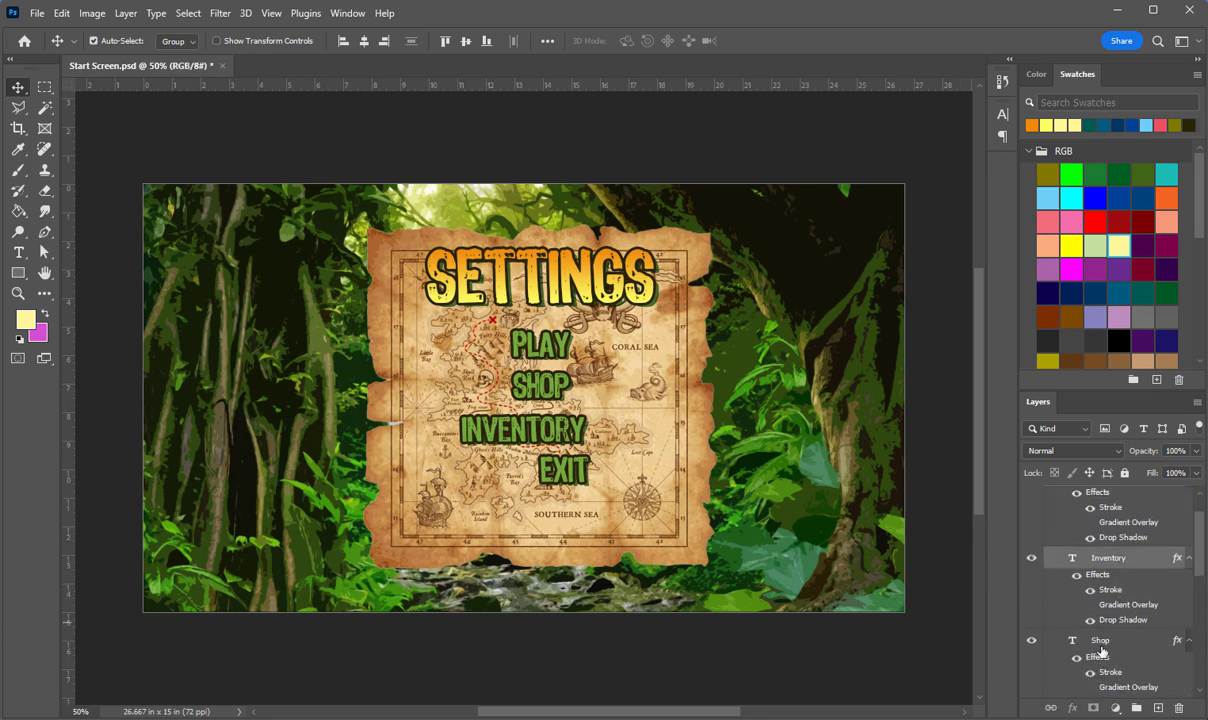
{"action": "left_click", "coordinate": [1104, 647], "text": "ctrl"}
{"action": "scroll", "coordinate": [1130, 645], "scroll_direction": "down", "scroll_amount": 2}
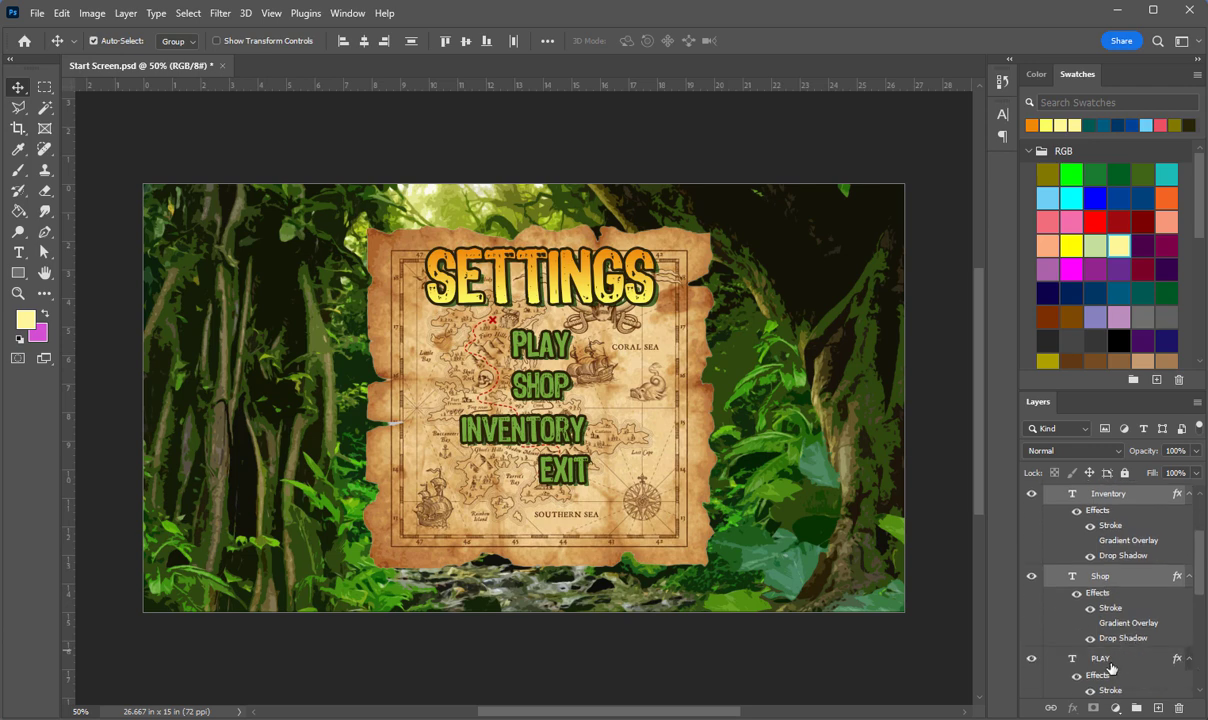
{"action": "left_click", "coordinate": [1110, 665], "text": "ctrl"}
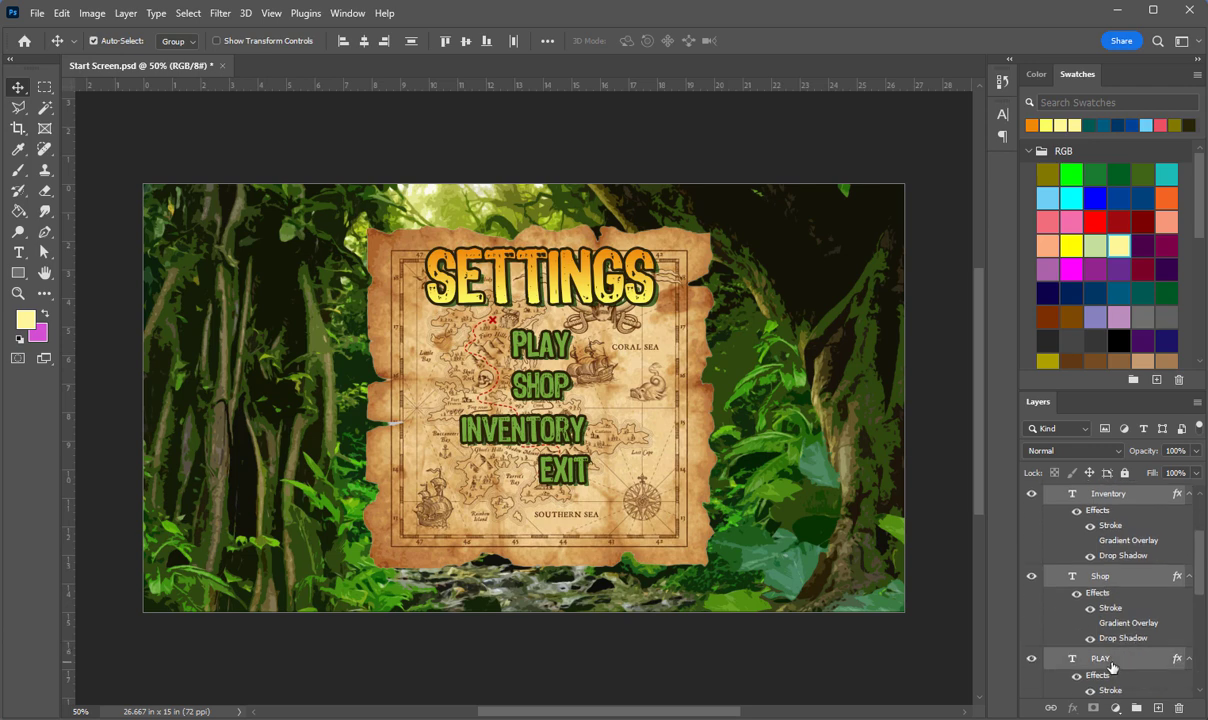
{"action": "left_click", "coordinate": [364, 45]}
{"action": "left_click", "coordinate": [600, 513]}
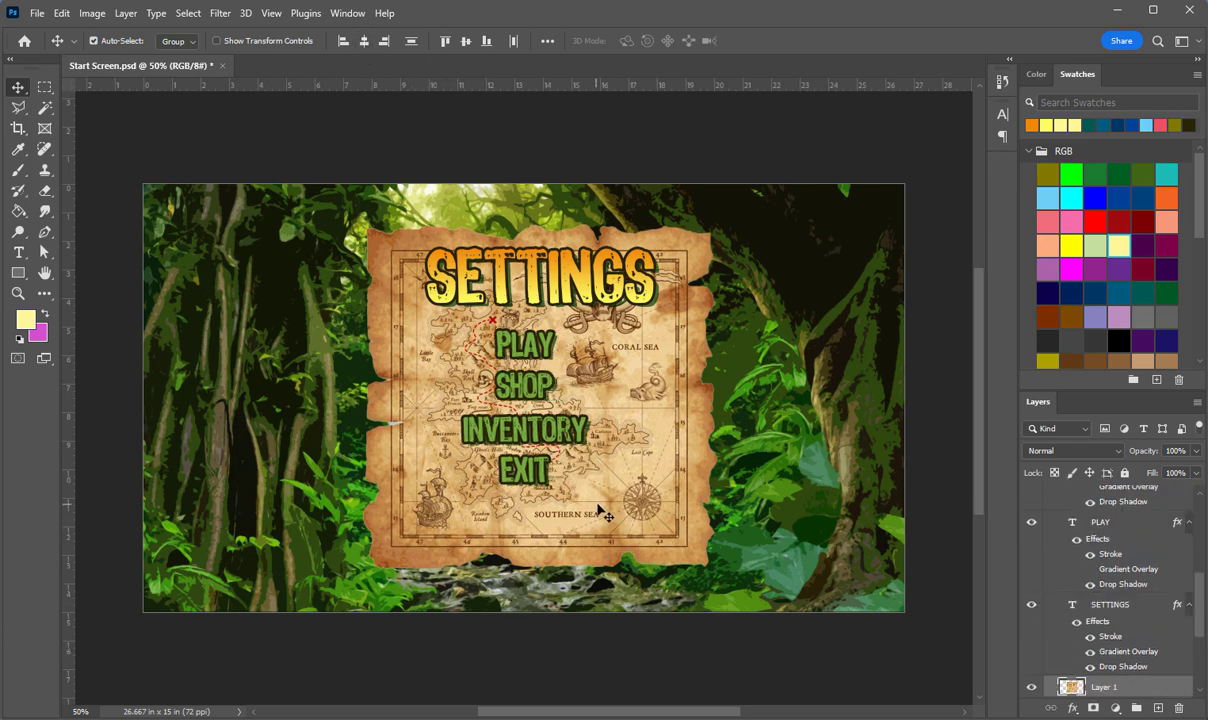
{"action": "left_click_drag", "start_coordinate": [598, 508], "coordinate": [614, 511]}
{"action": "key", "text": "ctrl+z"}
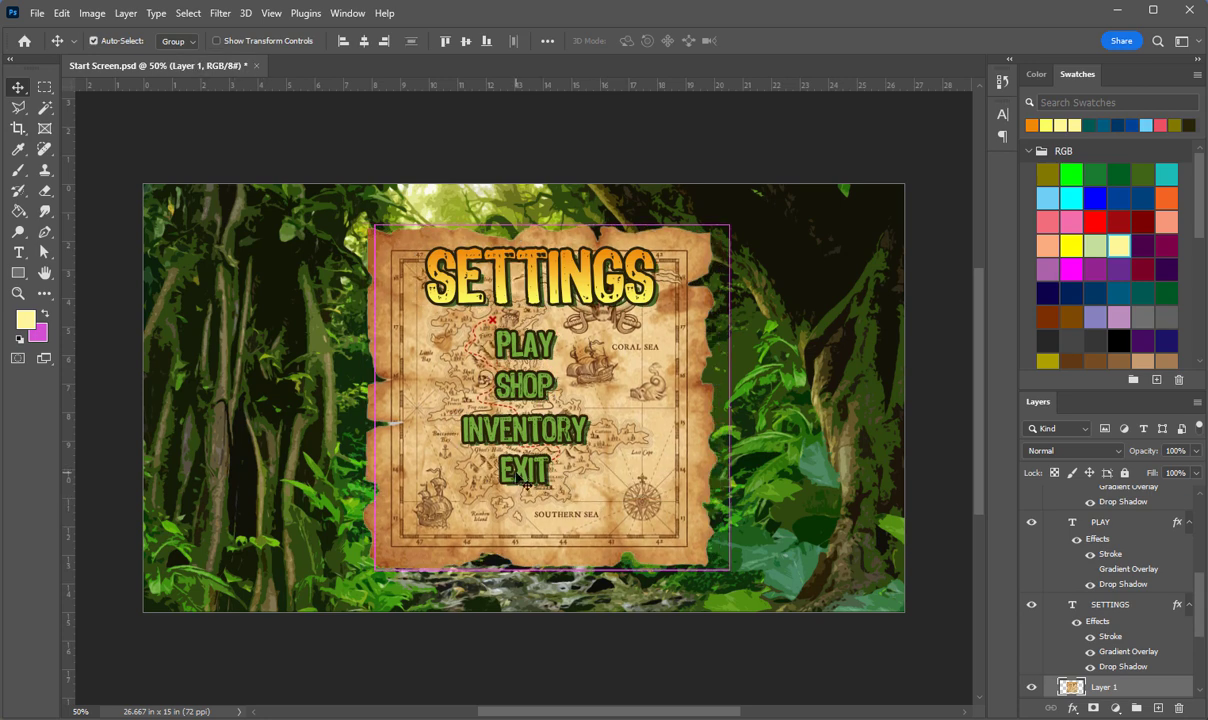
{"action": "left_click_drag", "start_coordinate": [527, 484], "coordinate": [542, 484]}
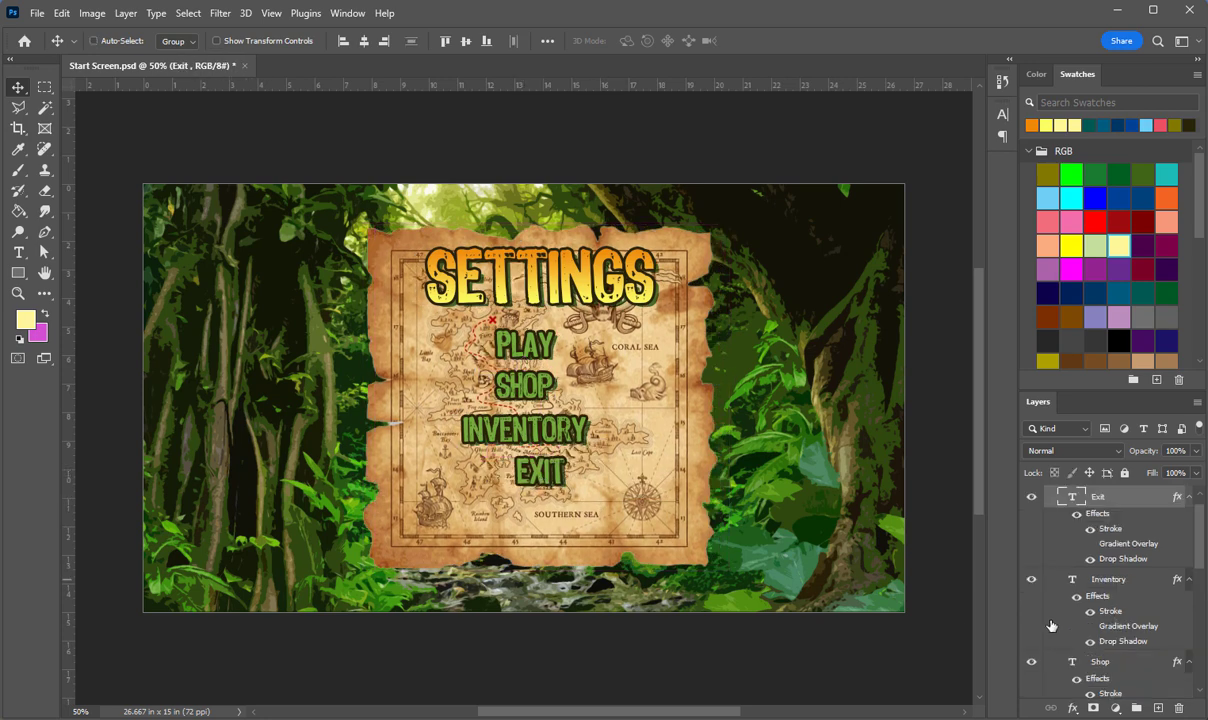
{"action": "key", "text": "ctrl+z"}
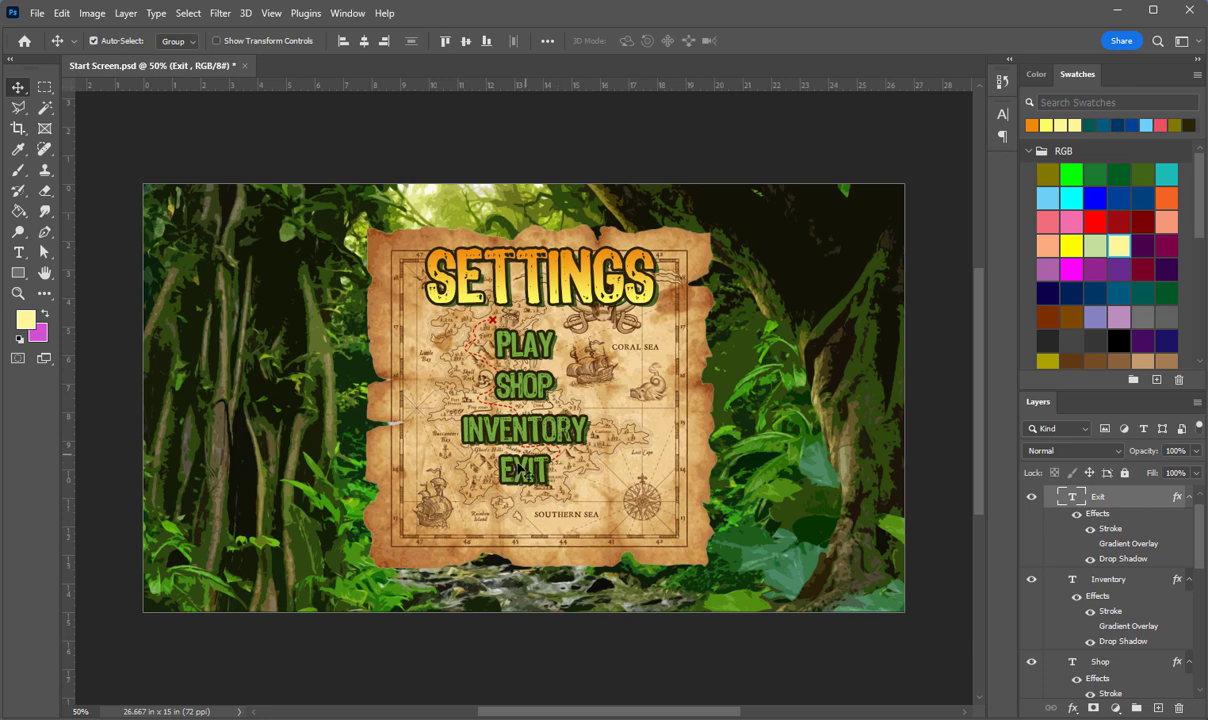
Try to realign the menu labels by their horizontal centers and move them, and undo these changes.
{"action": "left_click", "coordinate": [510, 418], "text": "shift"}
{"action": "left_click", "coordinate": [507, 386], "text": "shift"}
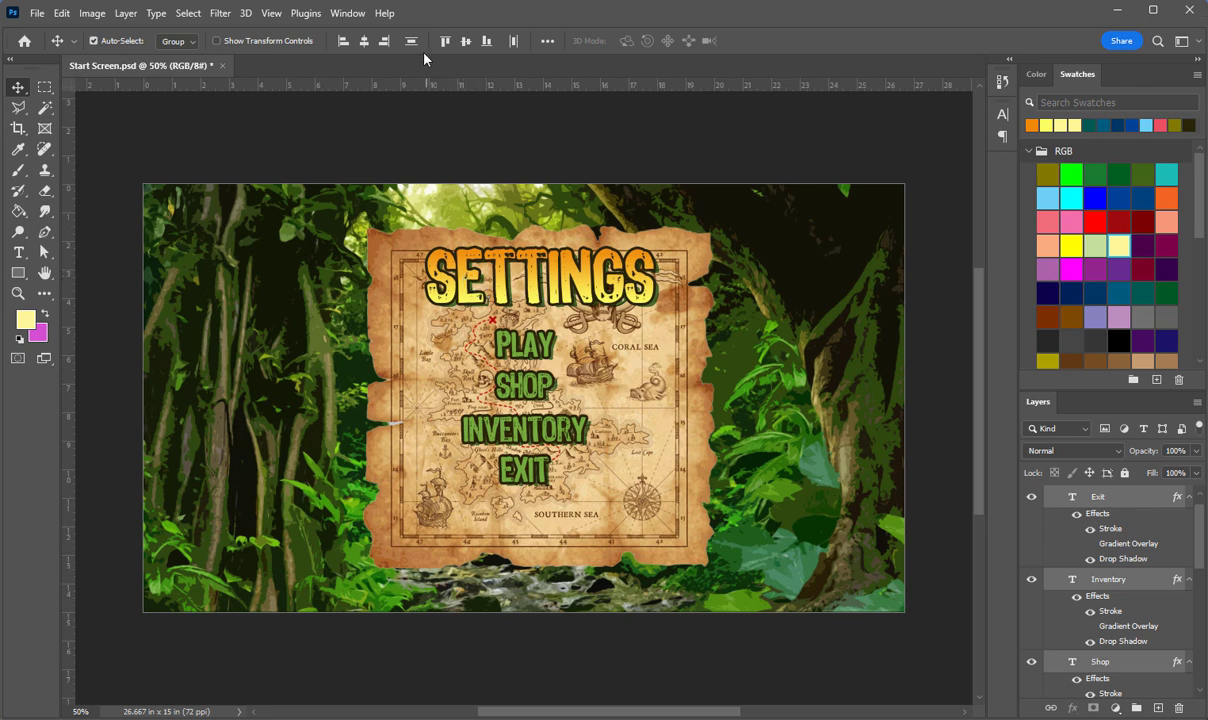
{"action": "left_click", "coordinate": [363, 42]}
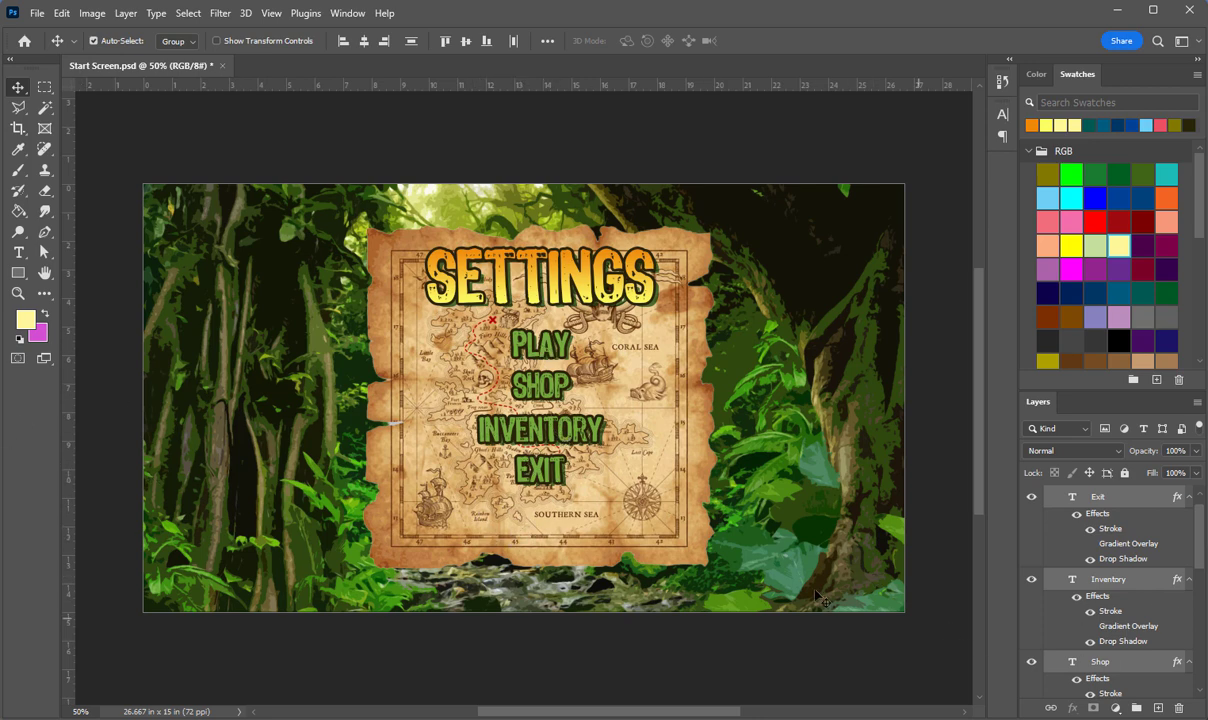
{"action": "mouse_move", "coordinate": [538, 483]}
{"action": "left_mouse_down"}
{"action": "mouse_move", "coordinate": [533, 510]}
{"action": "mouse_move", "coordinate": [540, 487]}
{"action": "left_mouse_up"}
{"action": "key", "text": "ctrl+z"}
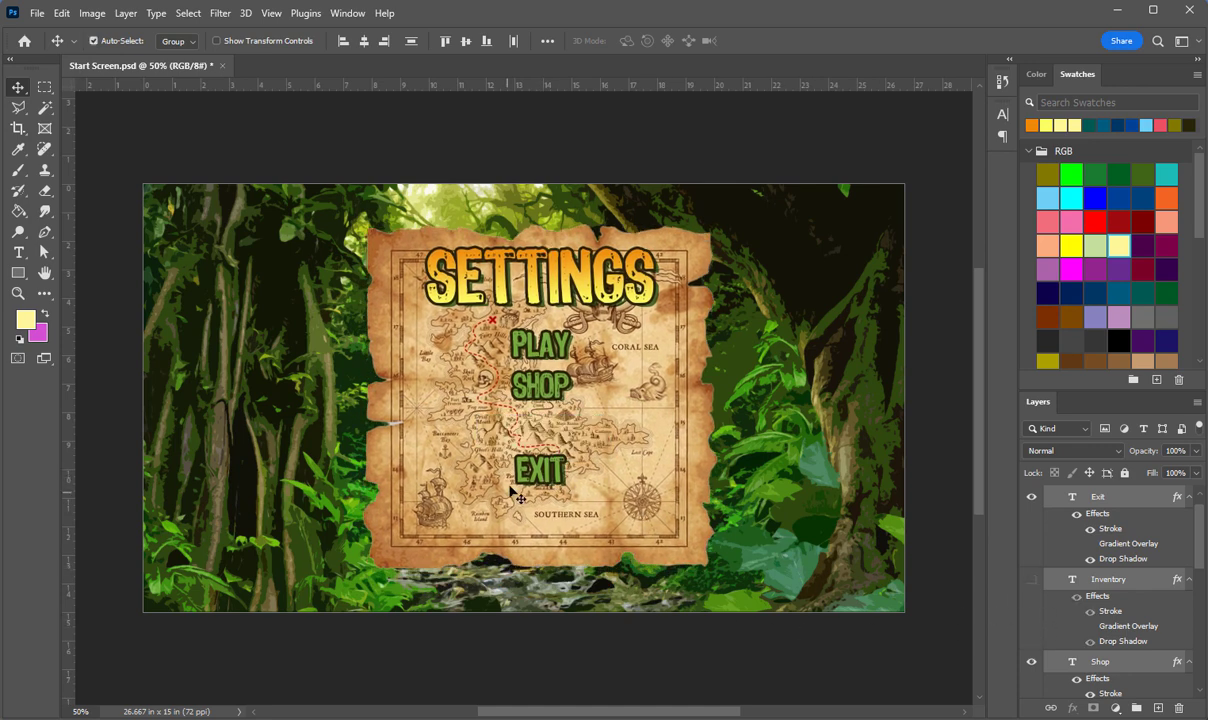
{"action": "key", "text": "ctrl"}
{"action": "key", "text": "ctrl+z"}
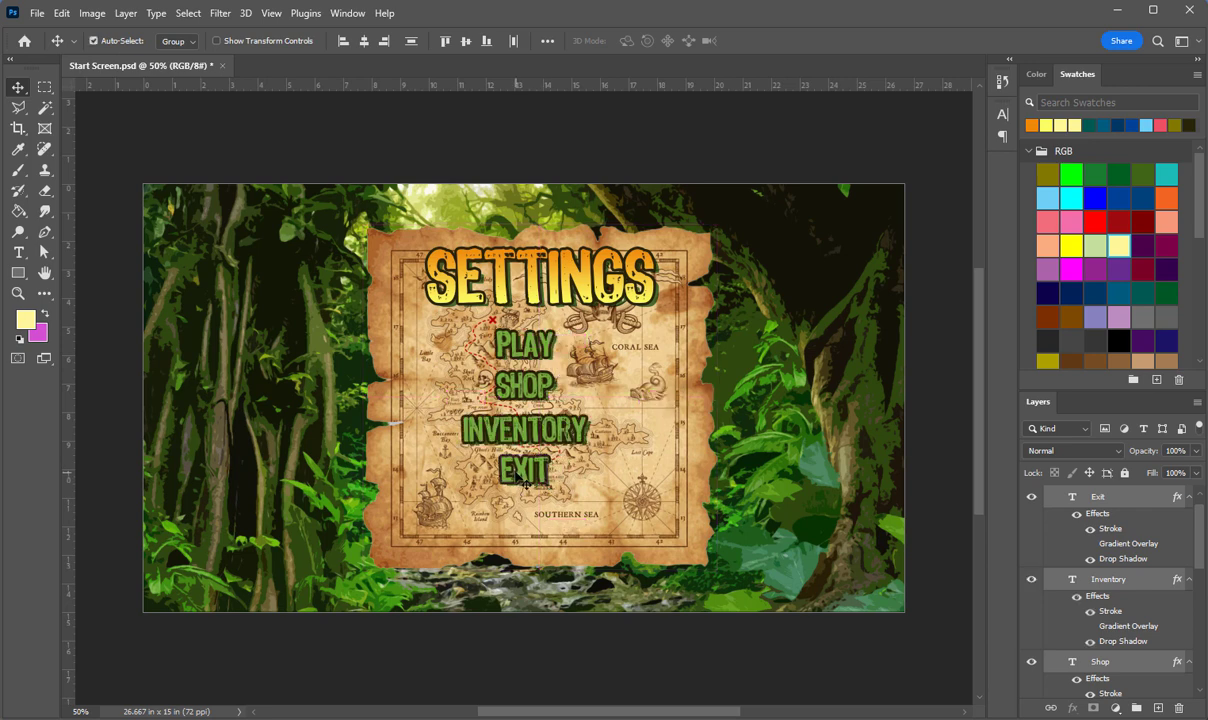
{"action": "left_click_drag", "start_coordinate": [536, 474], "coordinate": [530, 485]}
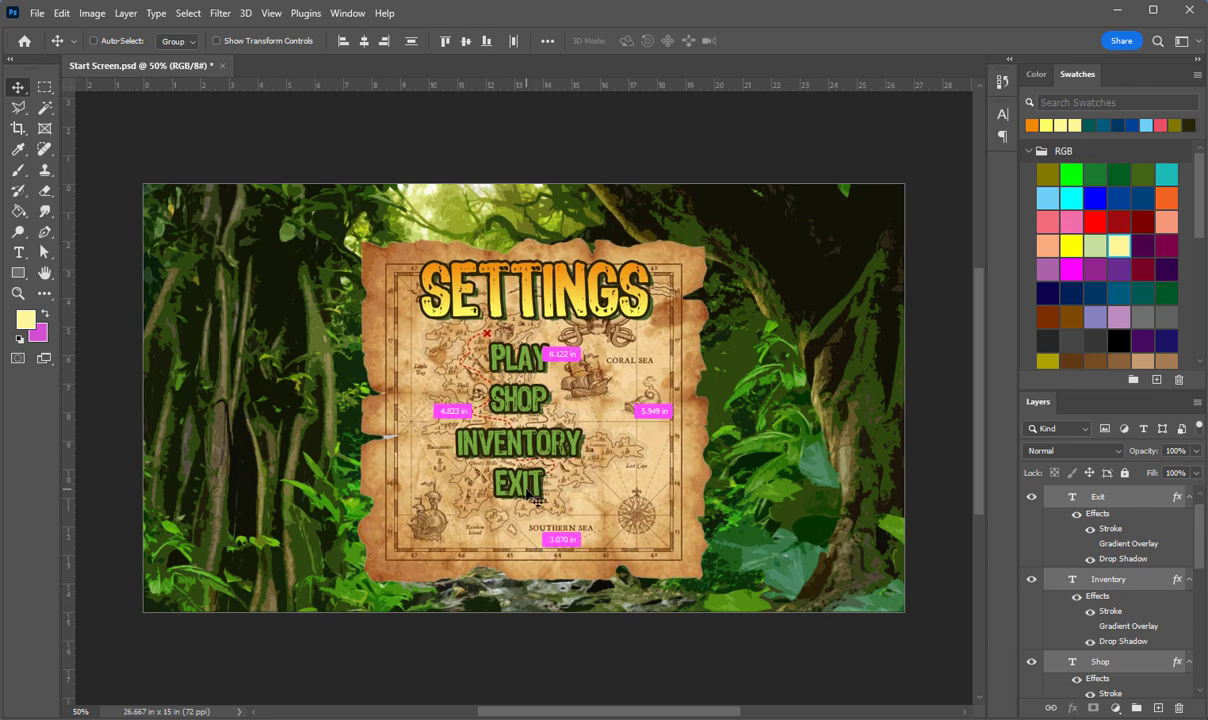
{"action": "key", "text": "ctrl+z"}
Move only the EXIT label straight down to the map's lower edge, leaving room for another label below INVENTORY.
{"action": "left_click", "coordinate": [1117, 498]}
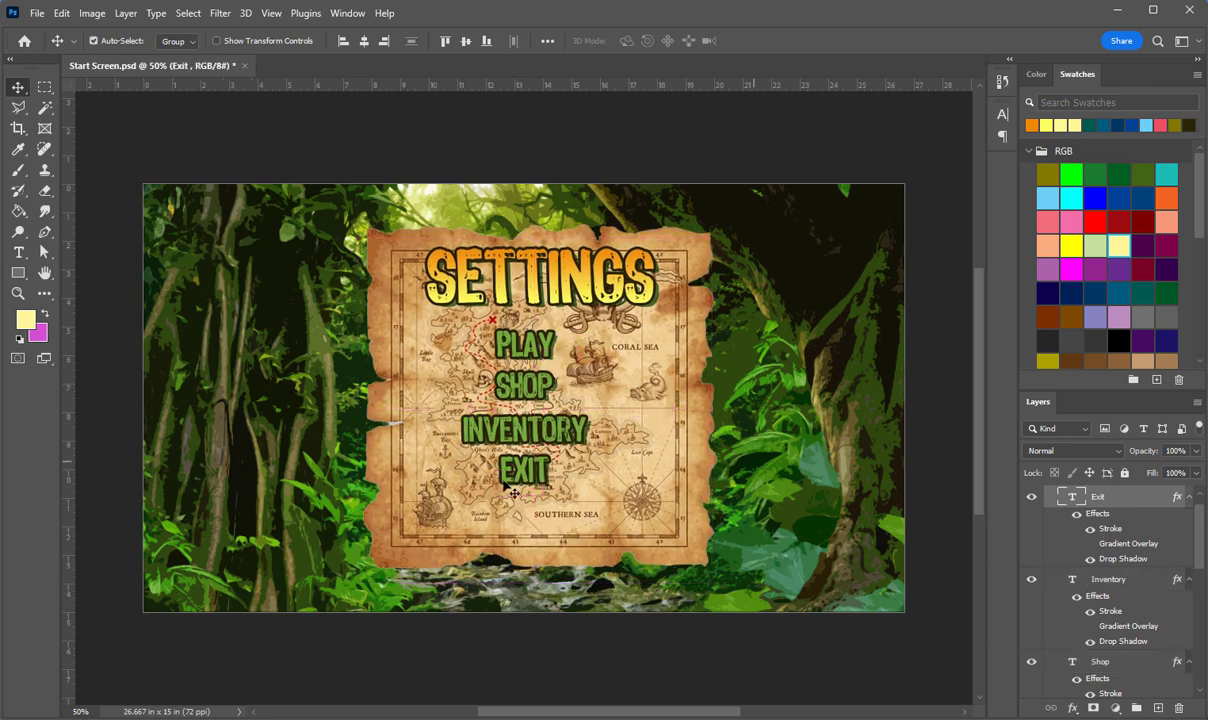
{"action": "key", "text": "Down"}
{"action": "key", "text": "Down"}
{"action": "key", "text": "Down"}
{"action": "key", "text": "Down"}
{"action": "key", "text": "Down"}
{"action": "key", "text": "Down"}
{"action": "key", "text": "Down"}
{"action": "key", "text": "Down"}
{"action": "key", "text": "Down"}
{"action": "key", "text": "Down"}
{"action": "key", "text": "Down"}
{"action": "key", "text": "Down"}
{"action": "key", "text": "Down"}
{"action": "key", "text": "Down"}
{"action": "key", "text": "Down"}
{"action": "key", "text": "Down"}
{"action": "key", "text": "Down"}
{"action": "key", "text": "Down"}
{"action": "key", "text": "Down"}
{"action": "key", "text": "Down"}
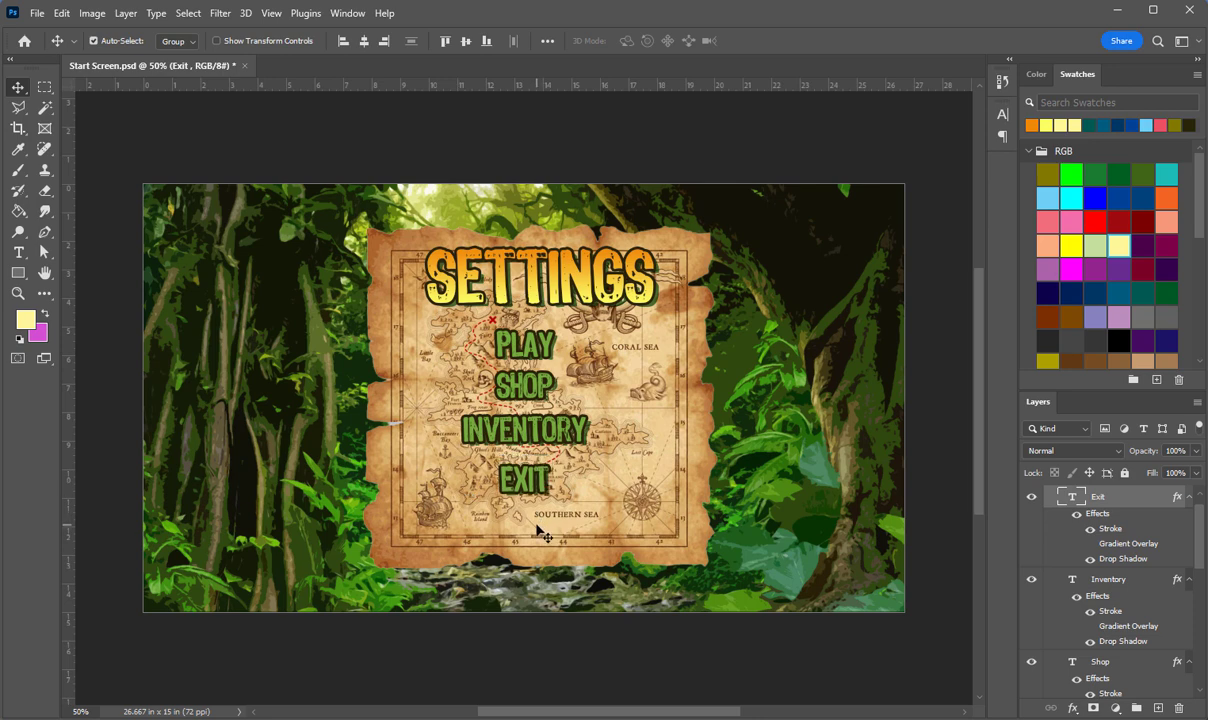
{"action": "key", "text": "Down"}
{"action": "key", "text": "Down"}
{"action": "key", "text": "Down"}
{"action": "key", "text": "Down"}
{"action": "key", "text": "Down"}
{"action": "key", "text": "Down"}
{"action": "key", "text": "Down"}
{"action": "key", "text": "Down"}
{"action": "key", "text": "Down"}
{"action": "key", "text": "Down"}
{"action": "key", "text": "Down"}
{"action": "key", "text": "Down"}
{"action": "key", "text": "Down"}
{"action": "key", "text": "Down"}
{"action": "key", "text": "Down"}
{"action": "key", "text": "Down"}
{"action": "key", "text": "Down"}
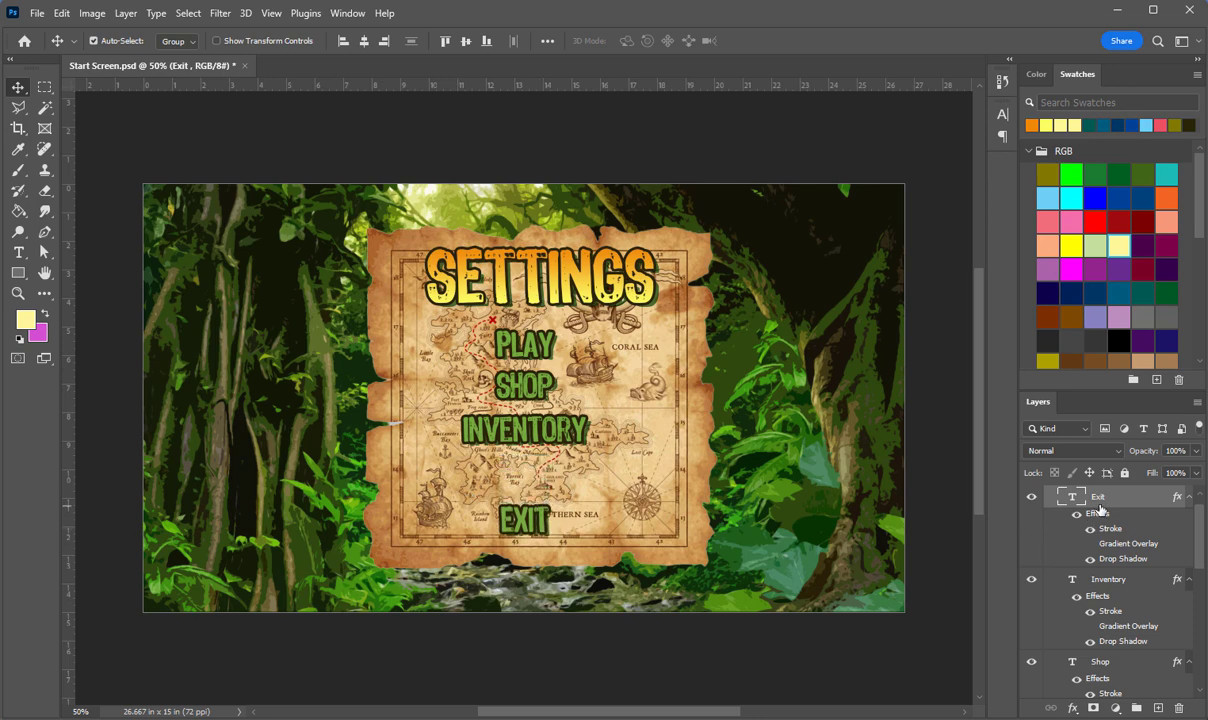
{"action": "right_click", "coordinate": [1040, 490]}
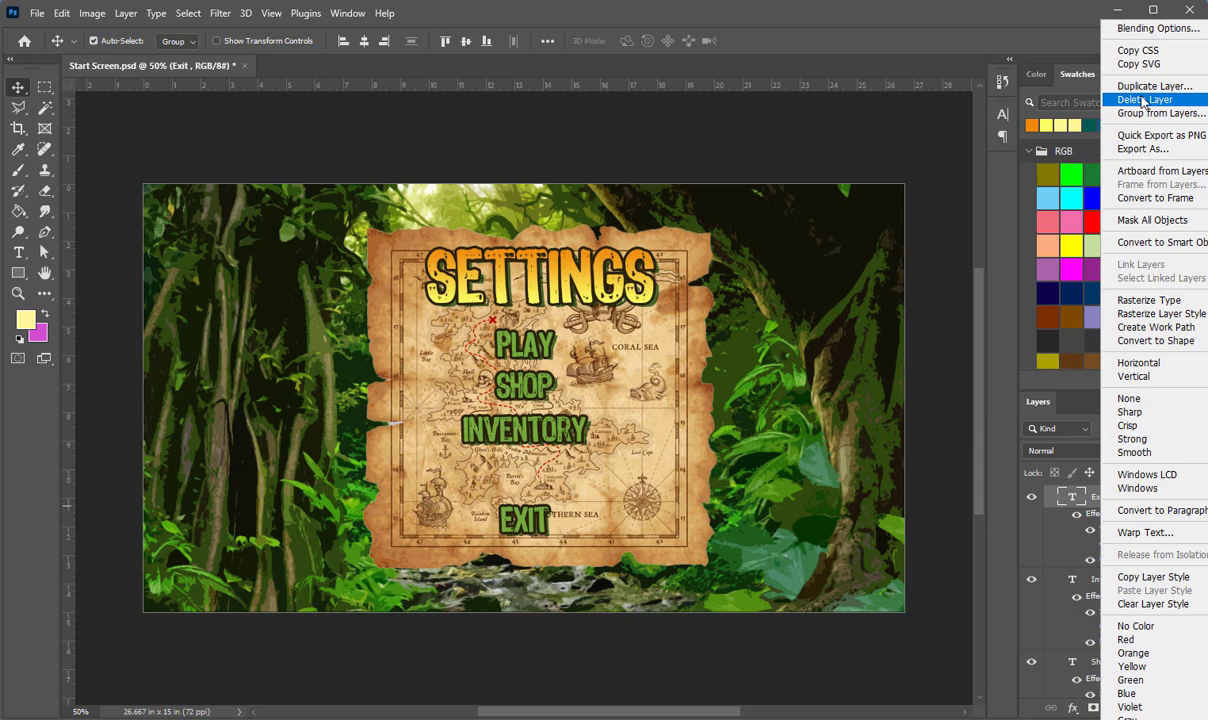
{"action": "left_click", "coordinate": [1144, 99]}
{"action": "left_click", "coordinate": [528, 278]}
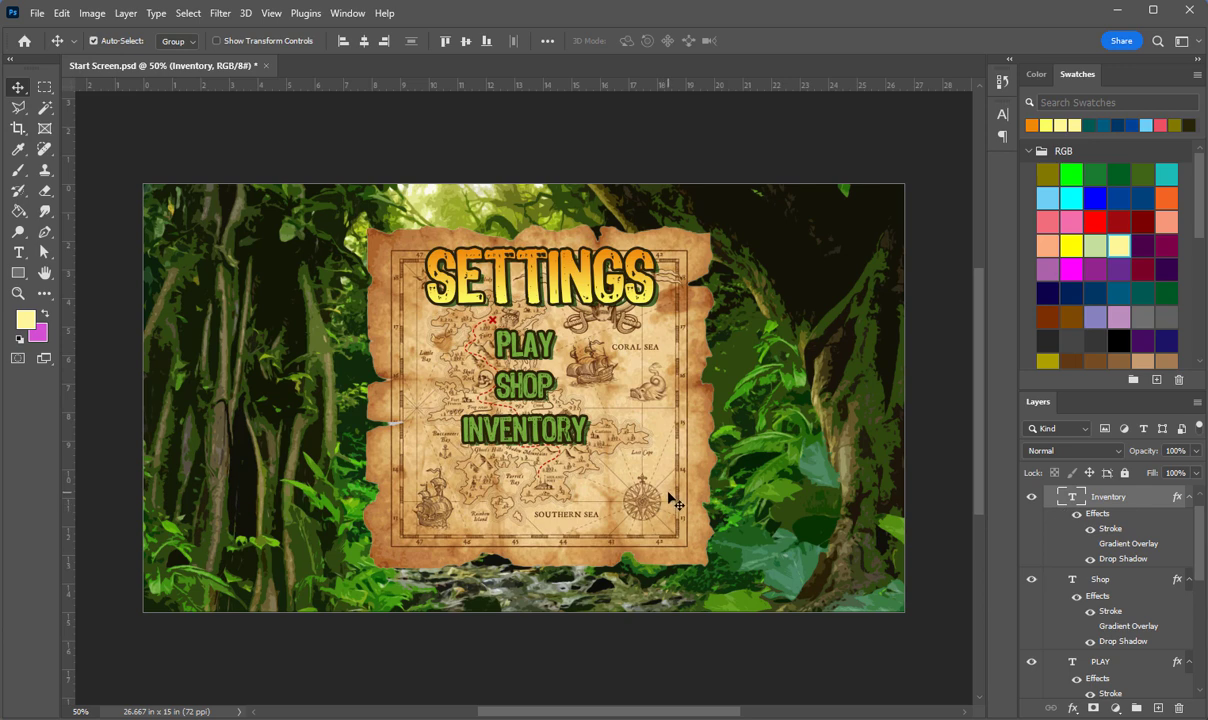
{"action": "key", "text": "ctrl+z"}
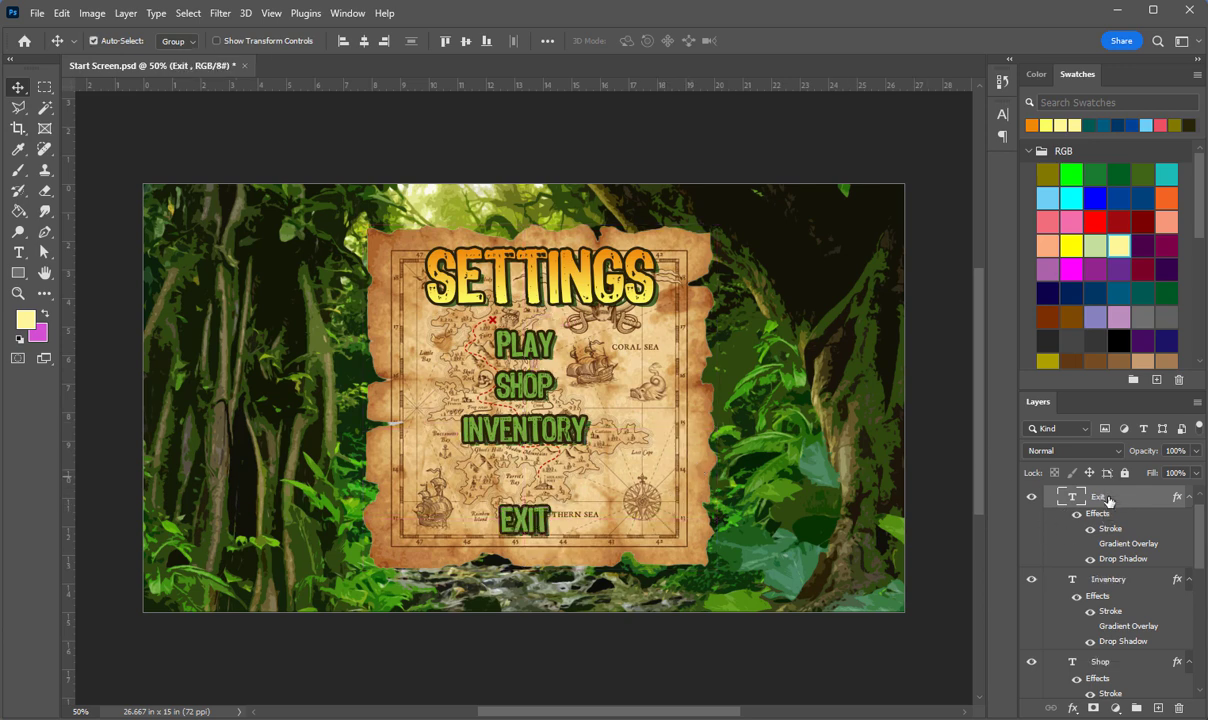
Duplicate the Exit layer and place the copy midway between the INVENTORY label and the lower EXIT label.
{"action": "right_click", "coordinate": [1110, 497]}
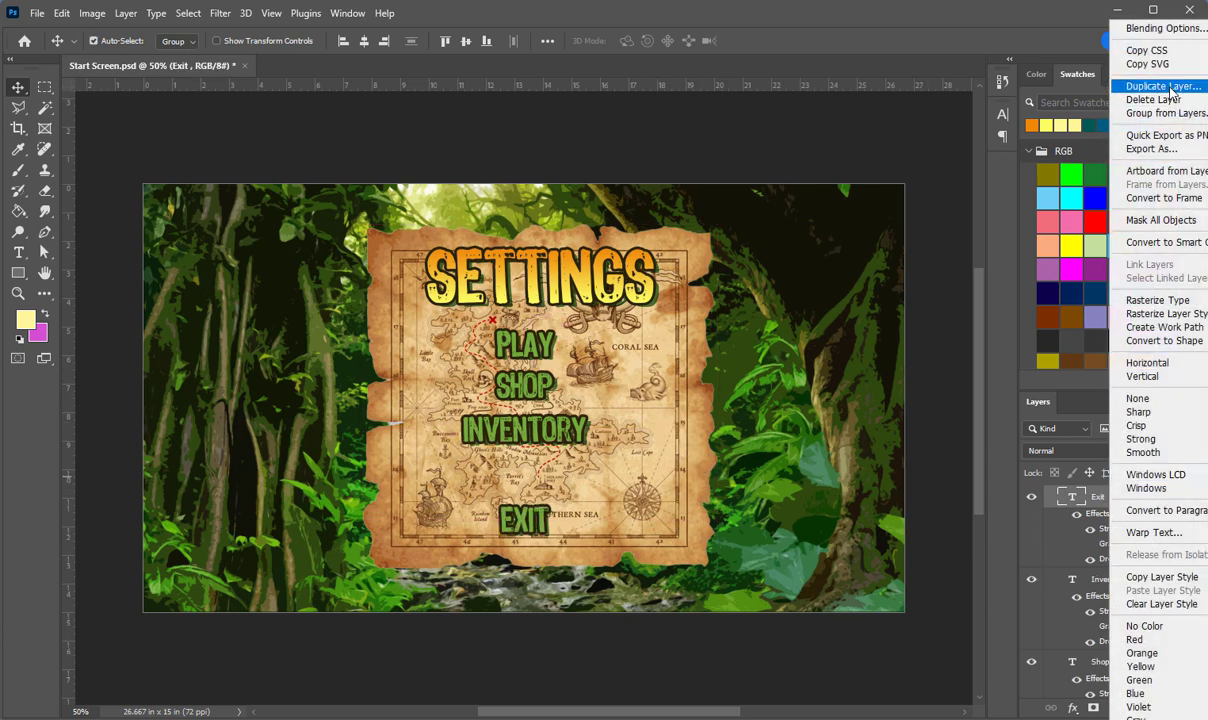
{"action": "left_click", "coordinate": [1155, 86]}
{"action": "left_click", "coordinate": [612, 213]}
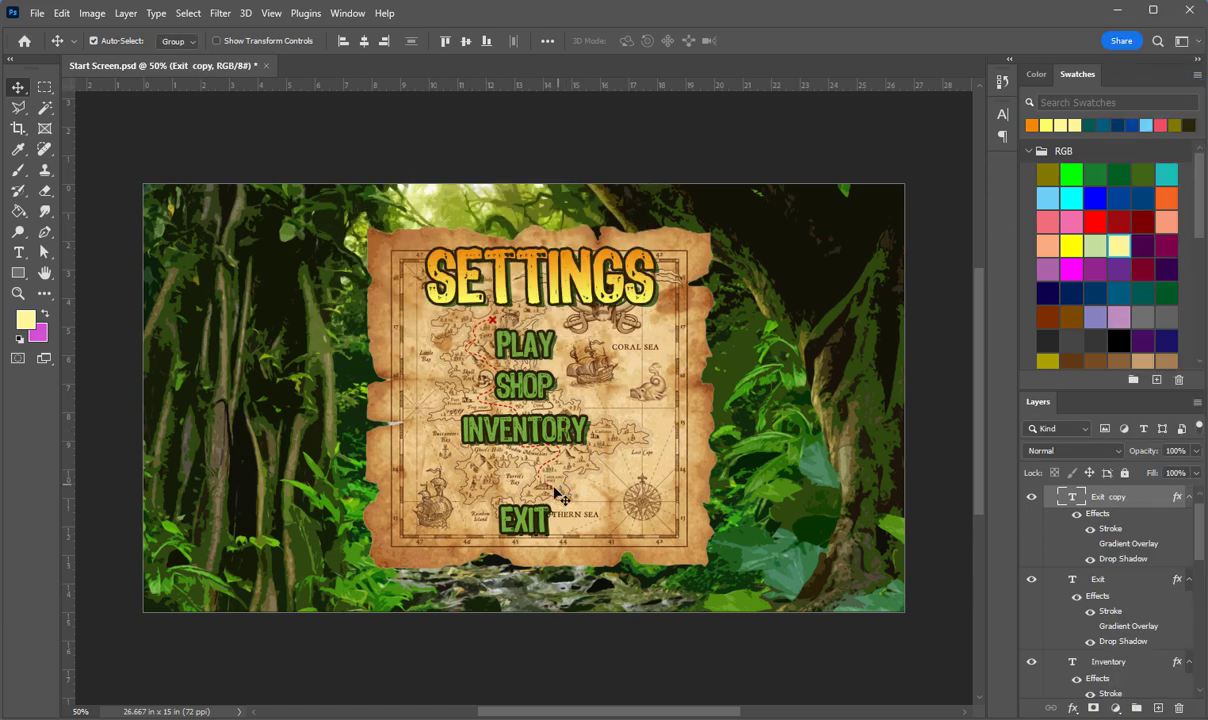
{"action": "left_click_drag", "start_coordinate": [527, 515], "coordinate": [527, 467]}
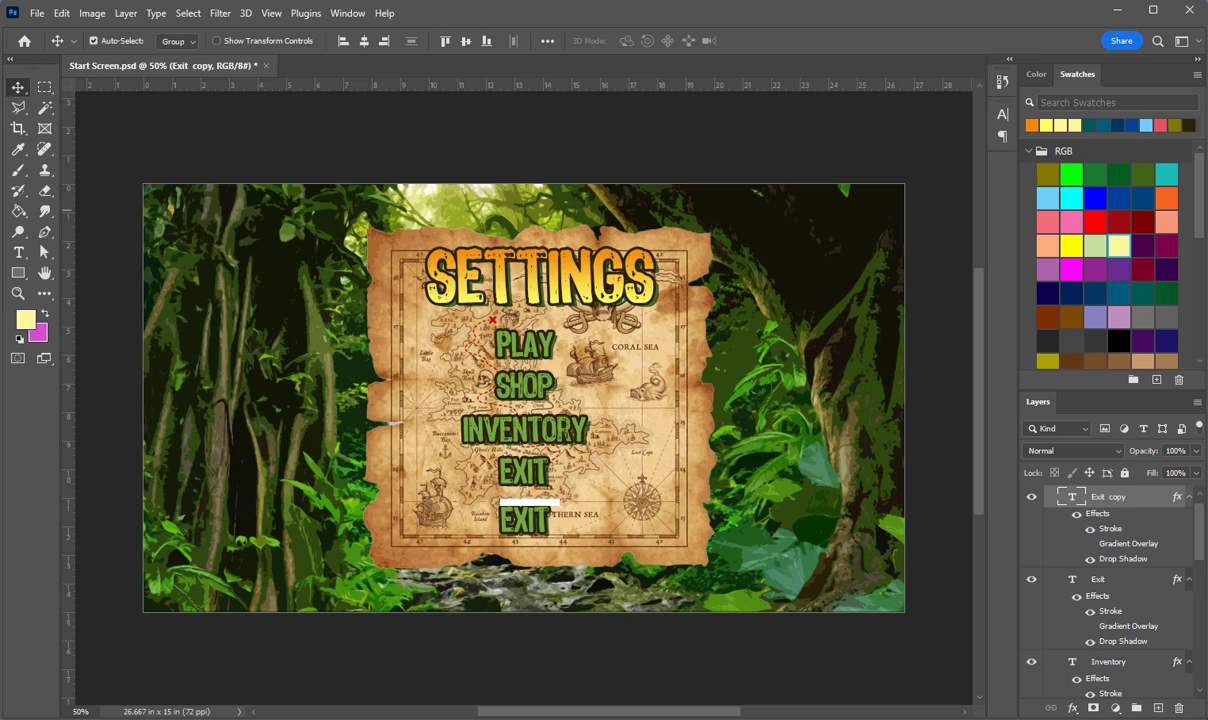
Replace the text of the upper EXIT copy with OPTIONS and shift it right so it sits centered between INVENTORY and EXIT.
{"action": "left_click", "coordinate": [18, 252]}
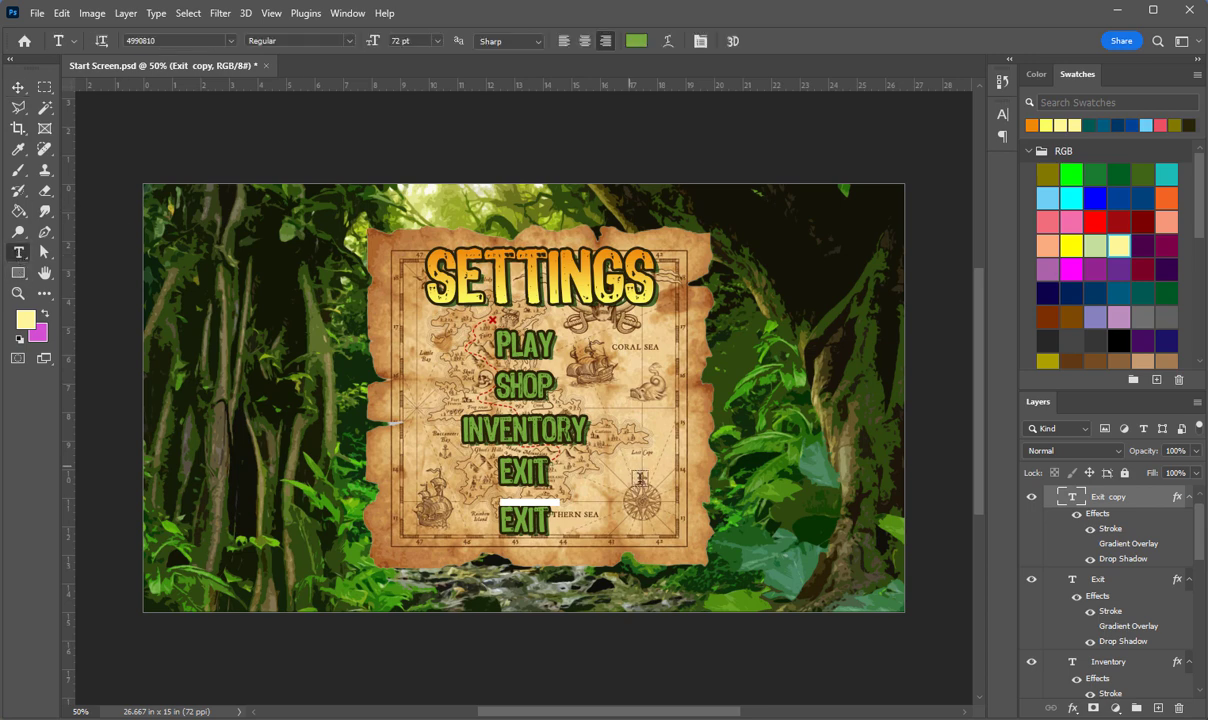
{"action": "left_click_drag", "start_coordinate": [505, 472], "coordinate": [583, 462]}
{"action": "type", "text": "O"}
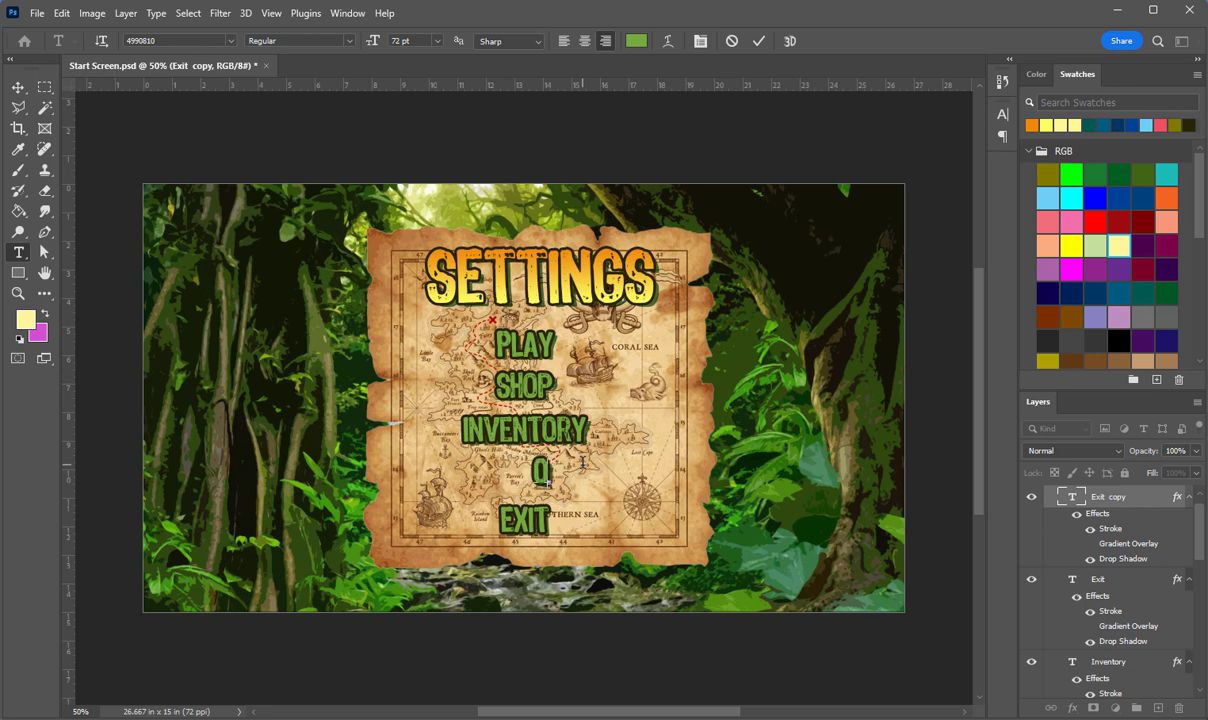
{"action": "type", "text": "PTION"}
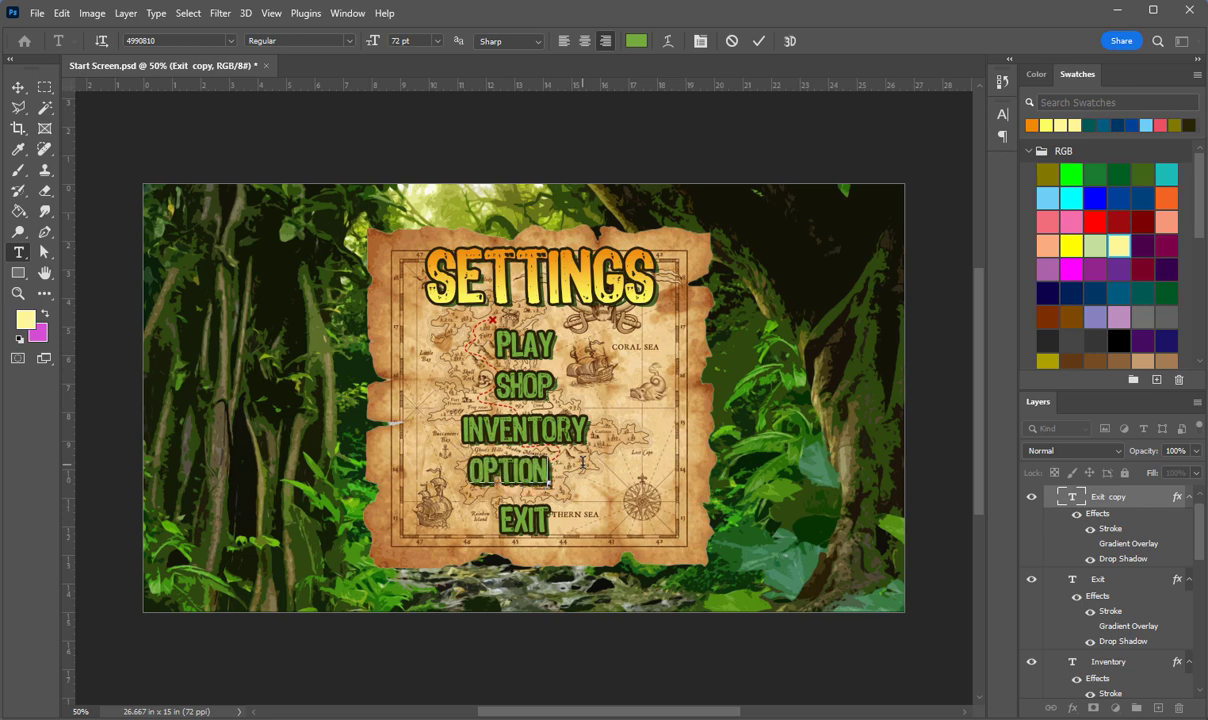
{"action": "type", "text": "S"}
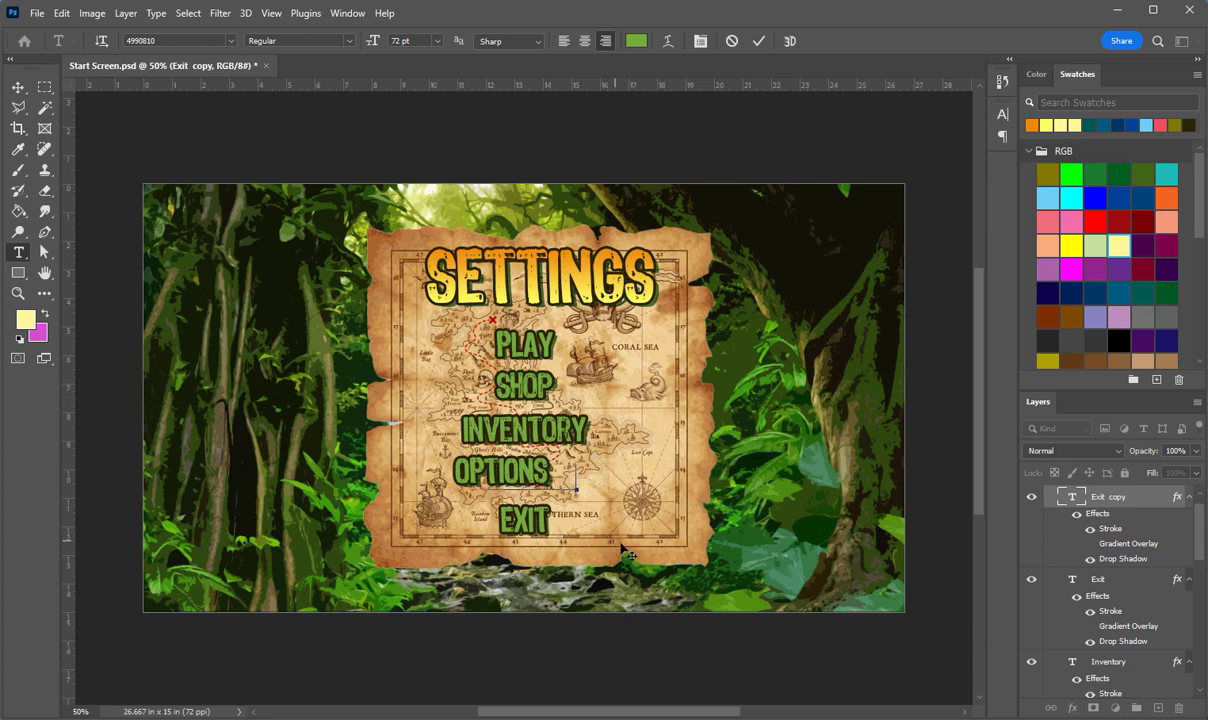
{"action": "left_click_drag", "start_coordinate": [588, 538], "coordinate": [614, 543]}
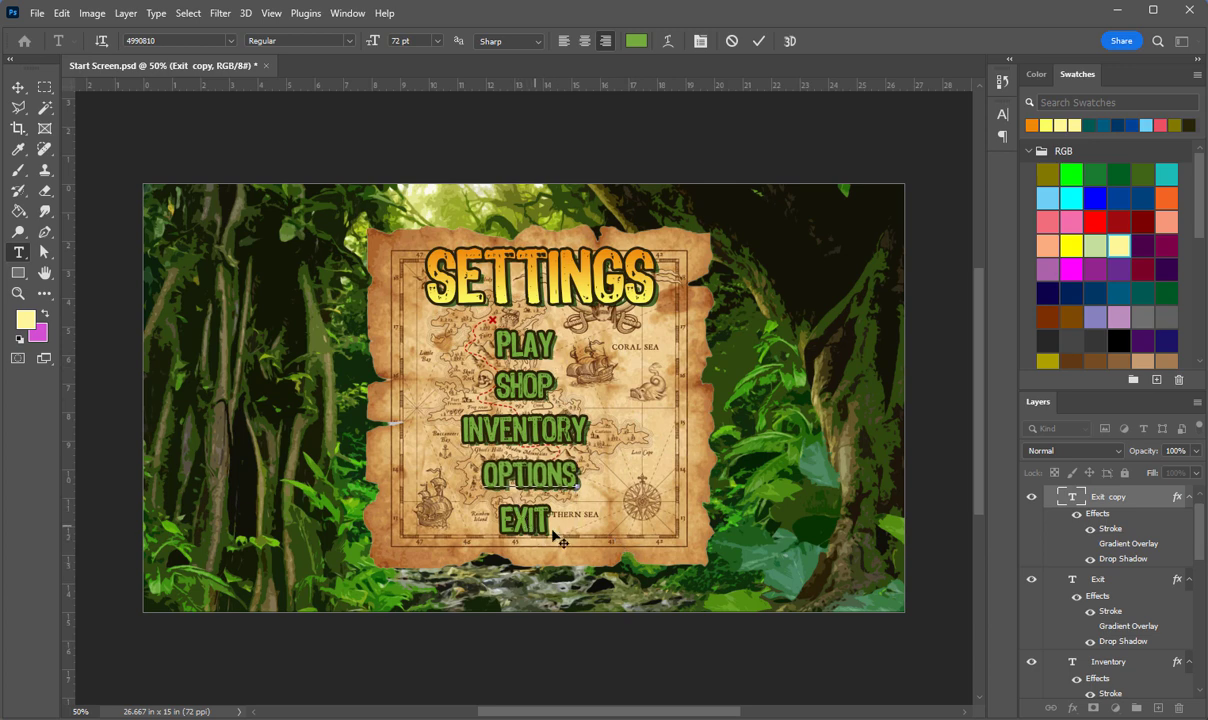
Align the OPTIONS, EXIT, INVENTORY, SHOP and PLAY labels by their horizontal centers and place them centered beneath the SETTINGS title.
{"action": "left_click", "coordinate": [18, 88]}
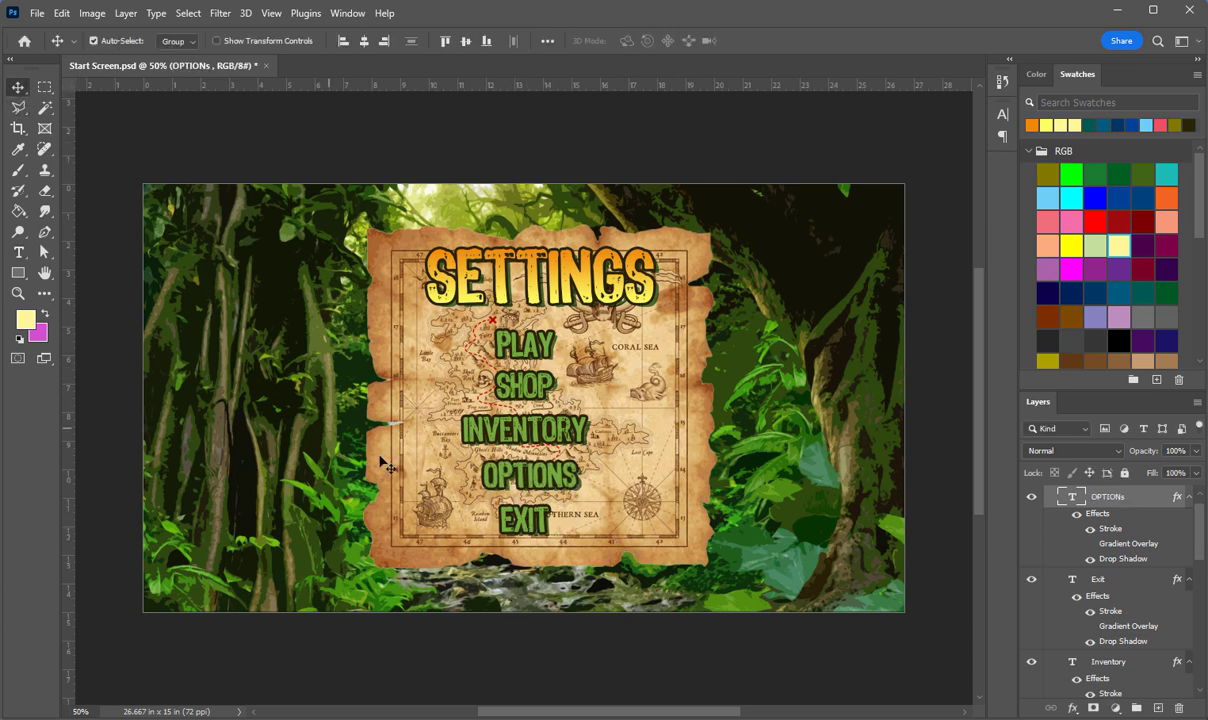
{"action": "left_click", "coordinate": [508, 518]}
{"action": "left_click", "coordinate": [481, 476], "text": "shift"}
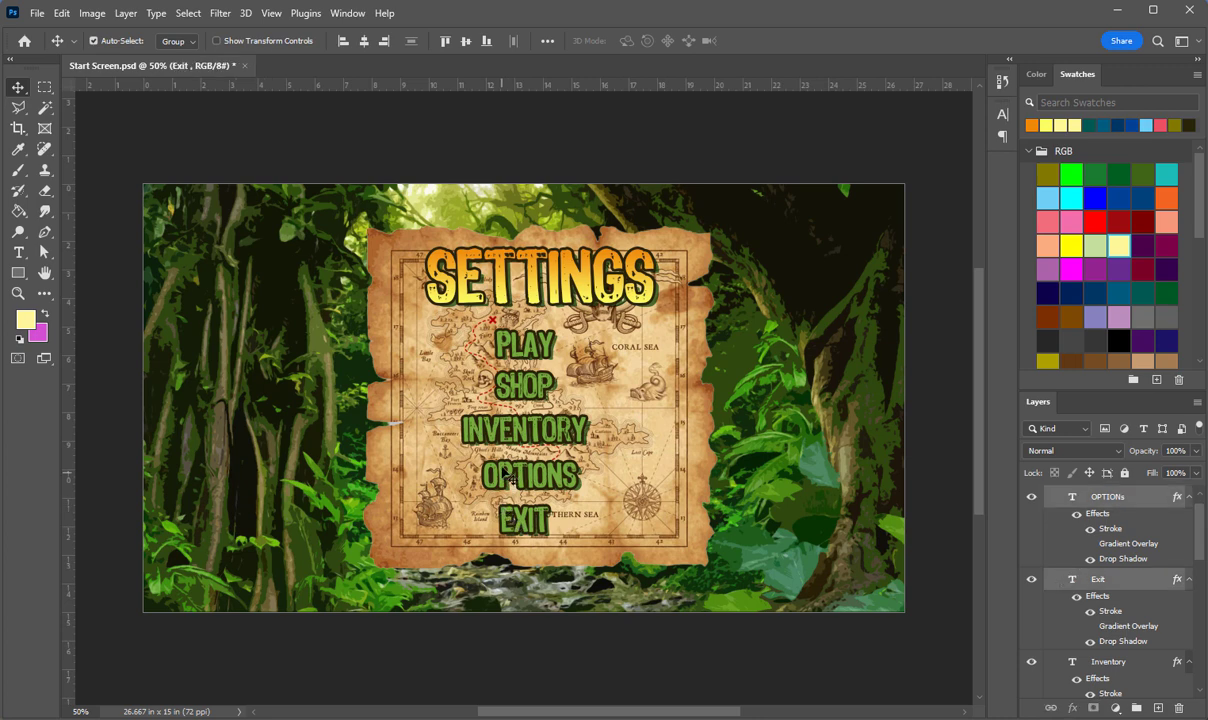
{"action": "left_click", "coordinate": [490, 428], "text": "shift"}
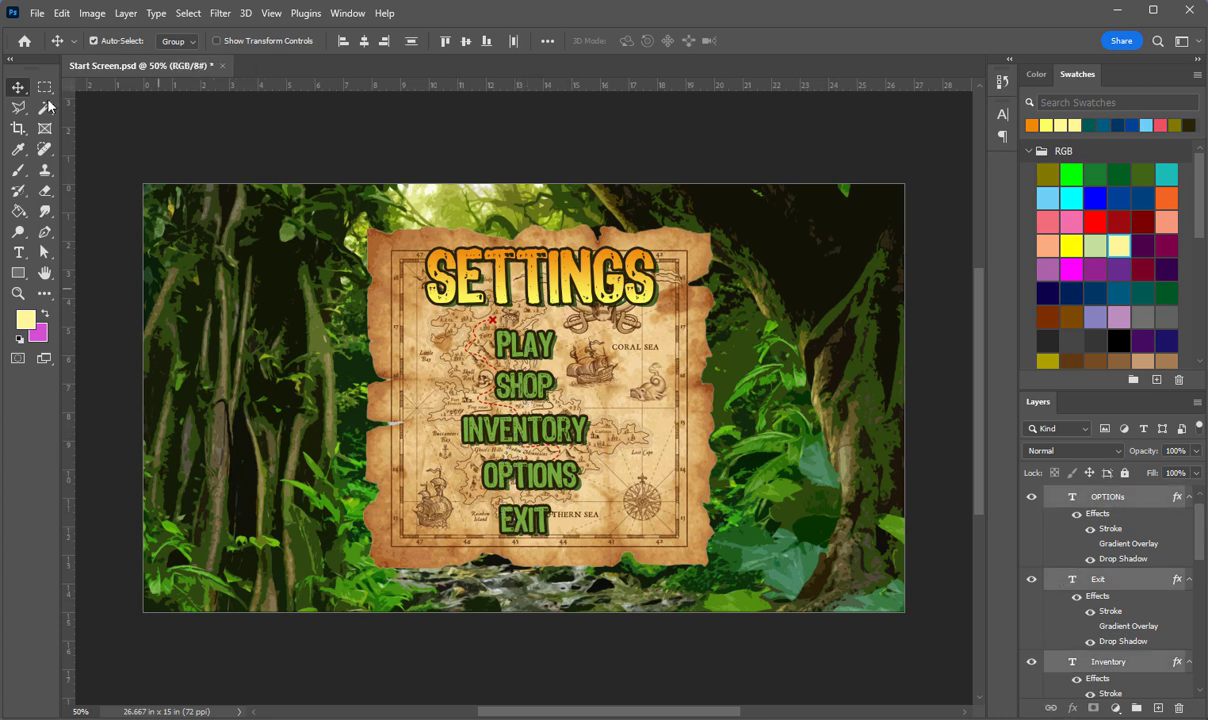
{"action": "left_click", "coordinate": [364, 41]}
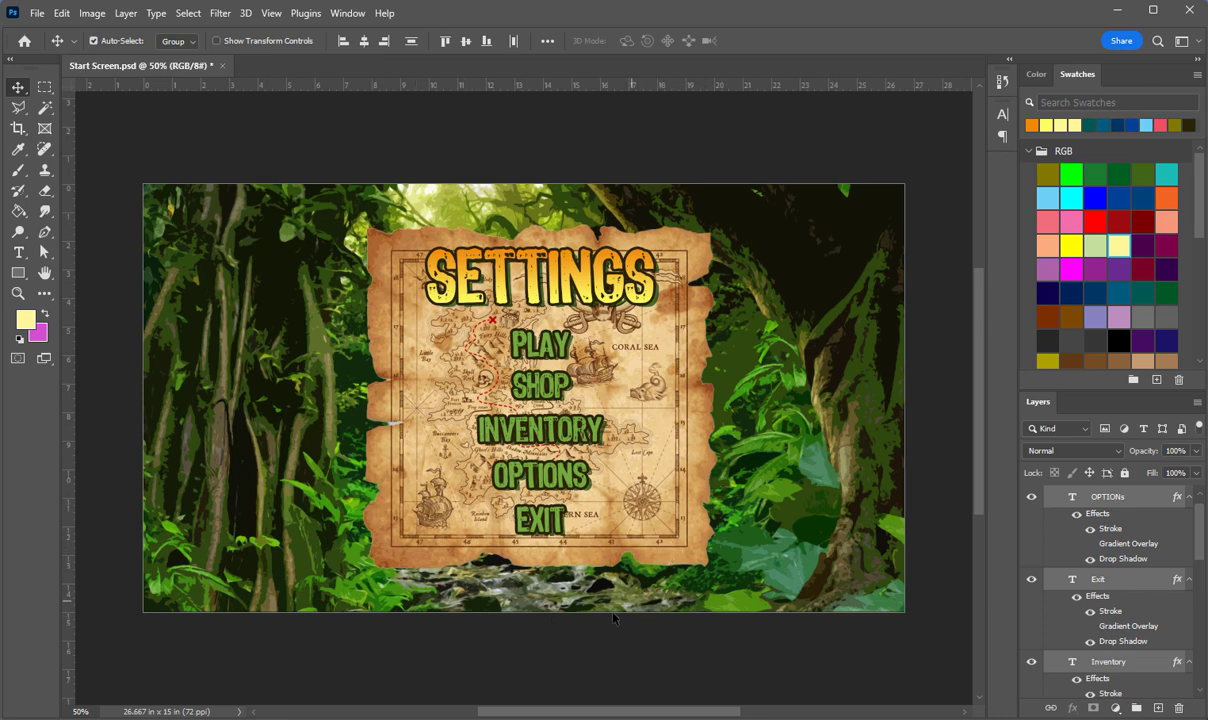
Set the drop shadow of the map layer, Layer 1, to 88% opacity, 87 px distance and a 126° angle.
{"action": "left_click", "coordinate": [687, 557]}
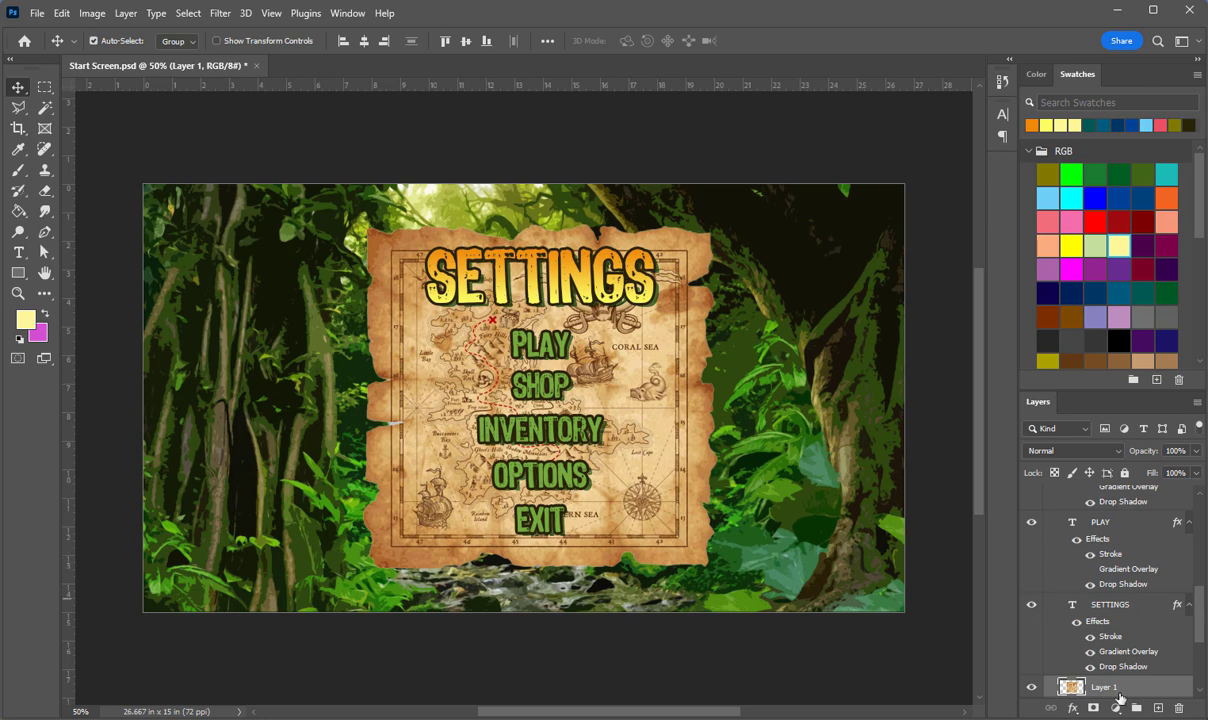
{"action": "right_click", "coordinate": [1120, 697]}
{"action": "left_click", "coordinate": [1199, 27]}
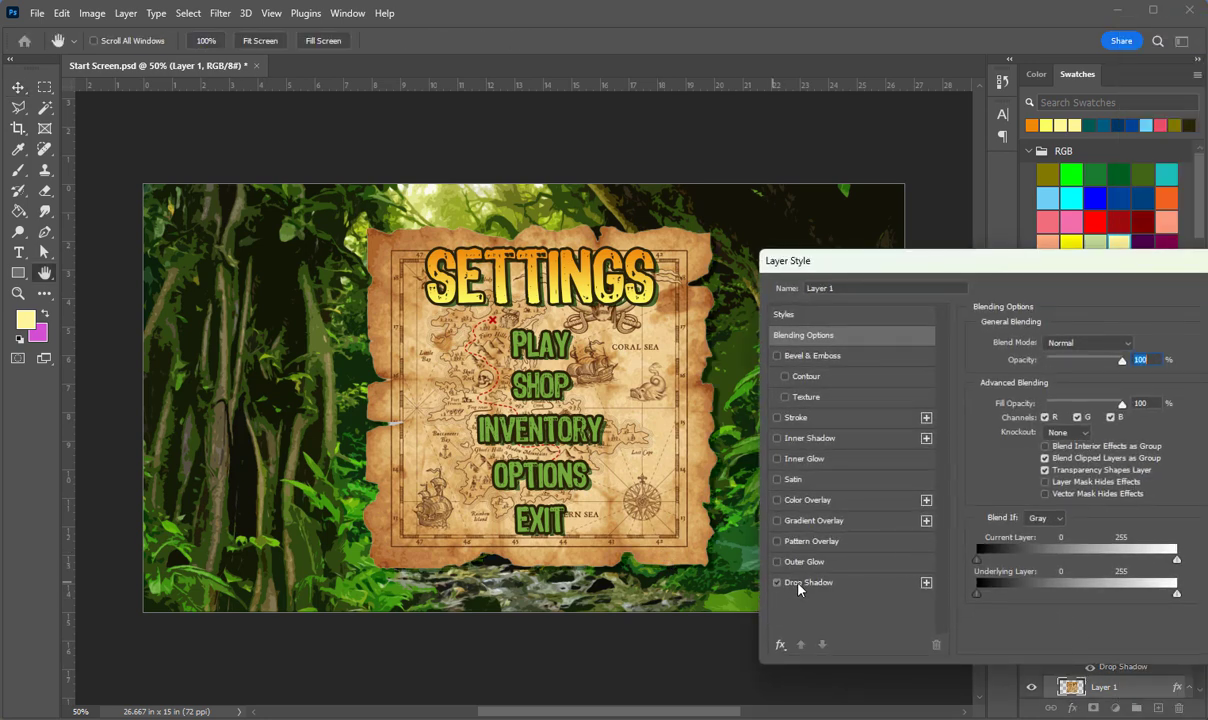
{"action": "left_click", "coordinate": [777, 584]}
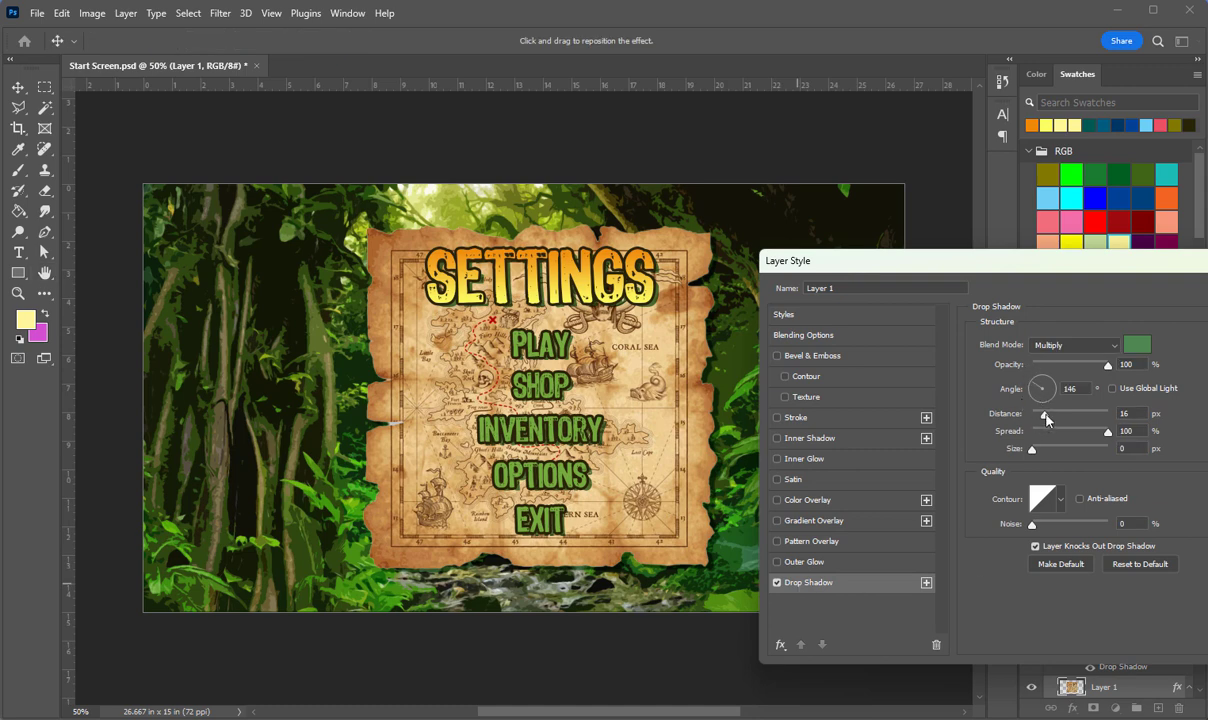
{"action": "left_click_drag", "start_coordinate": [1046, 418], "coordinate": [1086, 419]}
{"action": "left_click_drag", "start_coordinate": [1108, 366], "coordinate": [1100, 367]}
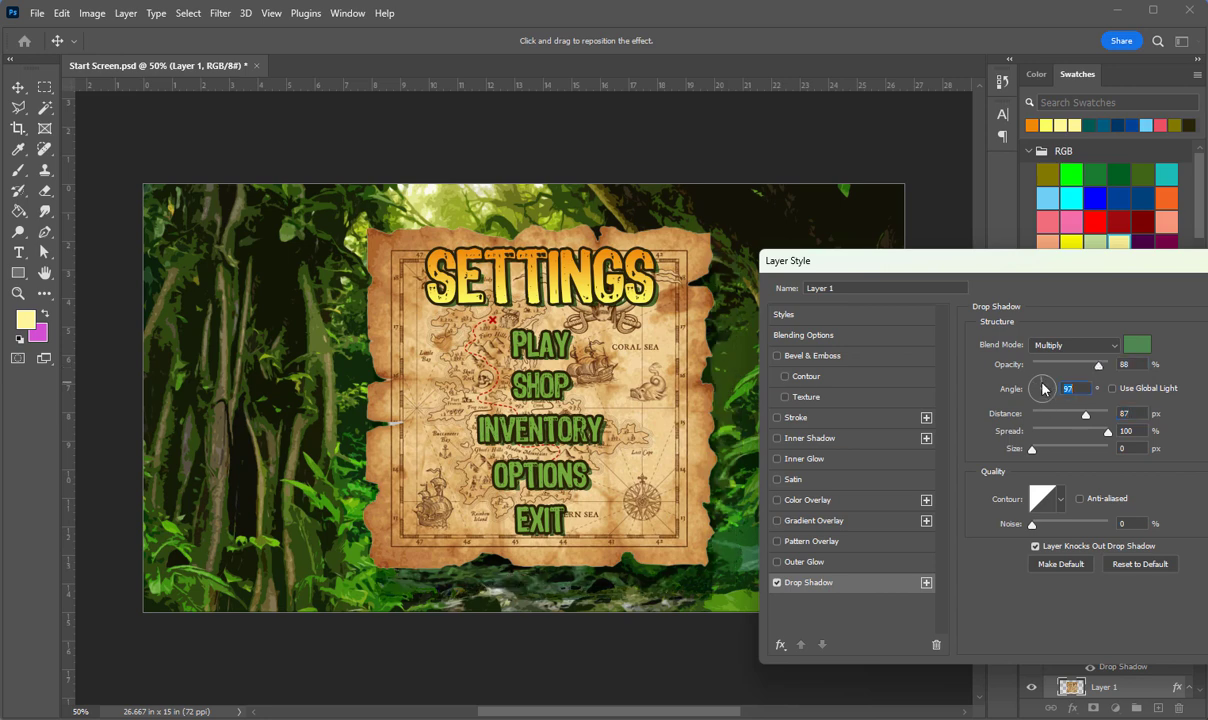
{"action": "left_click_drag", "start_coordinate": [1044, 389], "coordinate": [1043, 394]}
Set the map's drop shadow color to black.
{"action": "left_click", "coordinate": [1143, 344]}
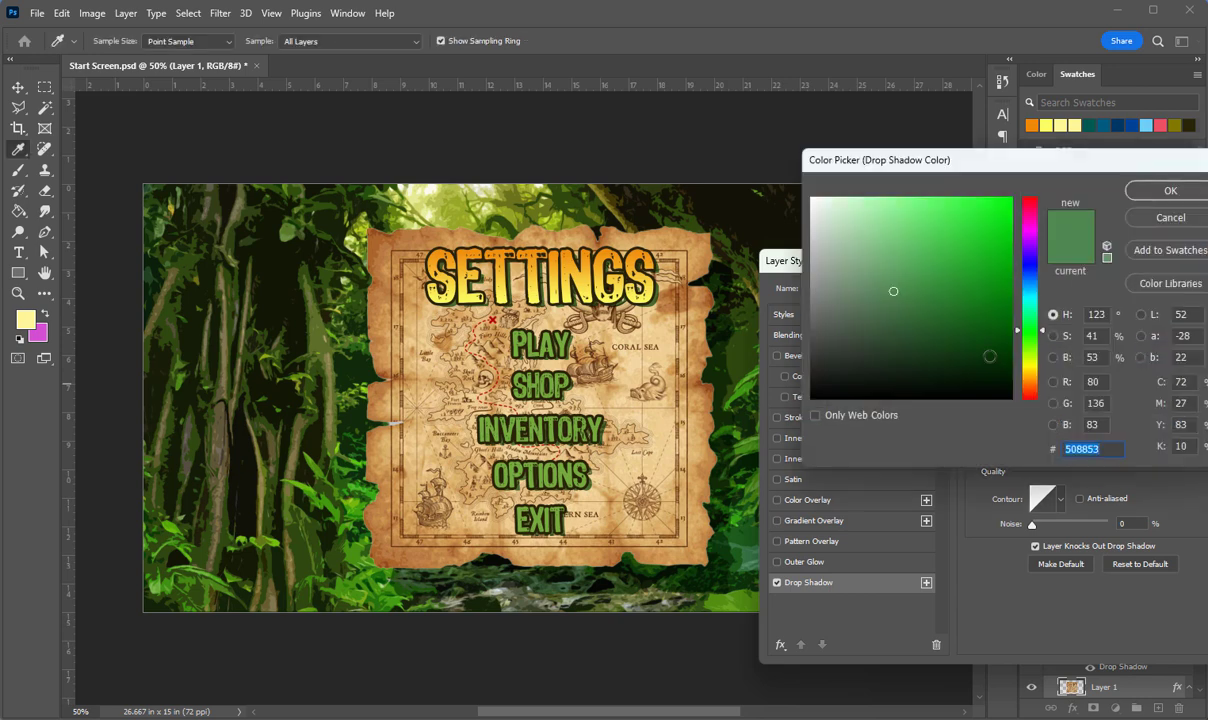
{"action": "left_click_drag", "start_coordinate": [990, 355], "coordinate": [1130, 439]}
{"action": "left_click", "coordinate": [1168, 190]}
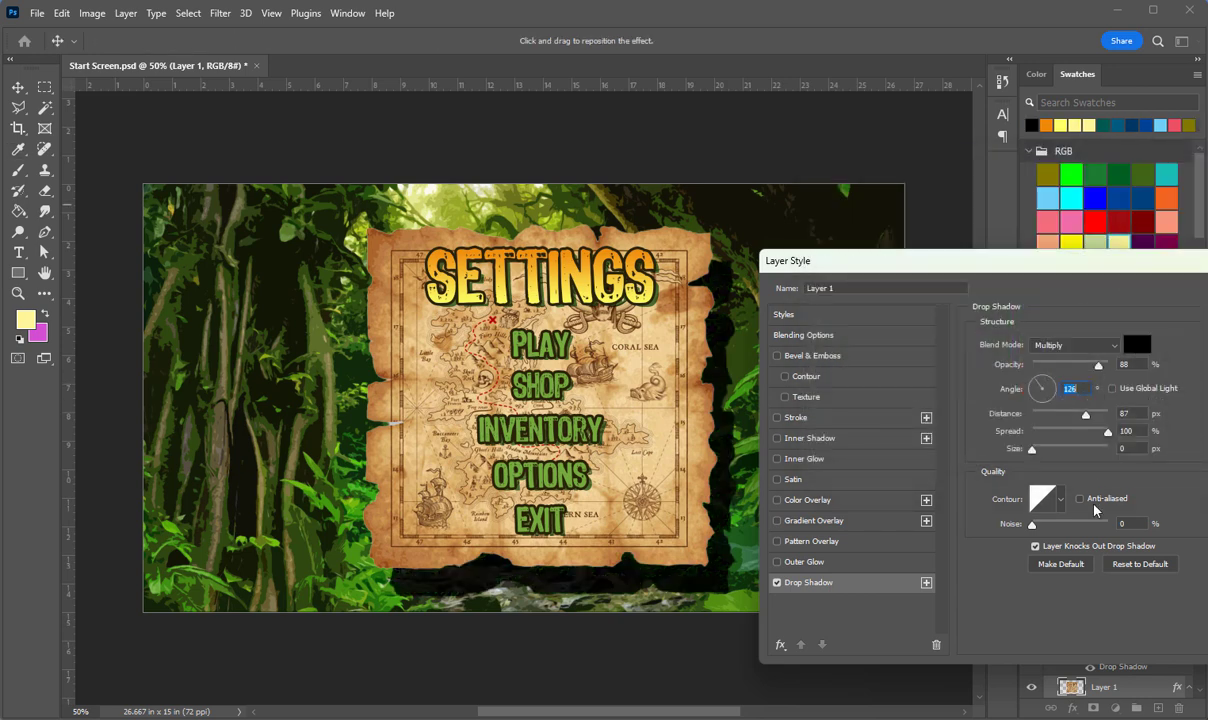
Lower the map shadow's opacity to 40% and recolor it with a very dark olive green based on the jungle background.
{"action": "left_click_drag", "start_coordinate": [1095, 366], "coordinate": [1062, 366]}
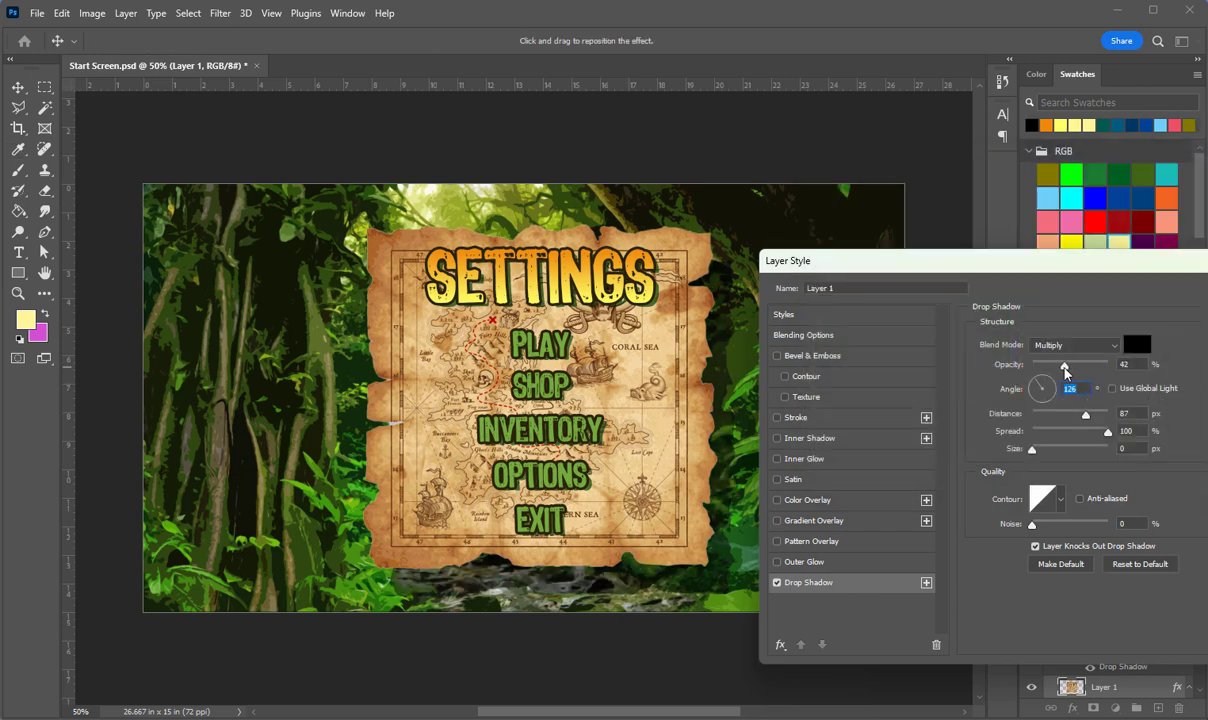
{"action": "left_click", "coordinate": [1137, 344]}
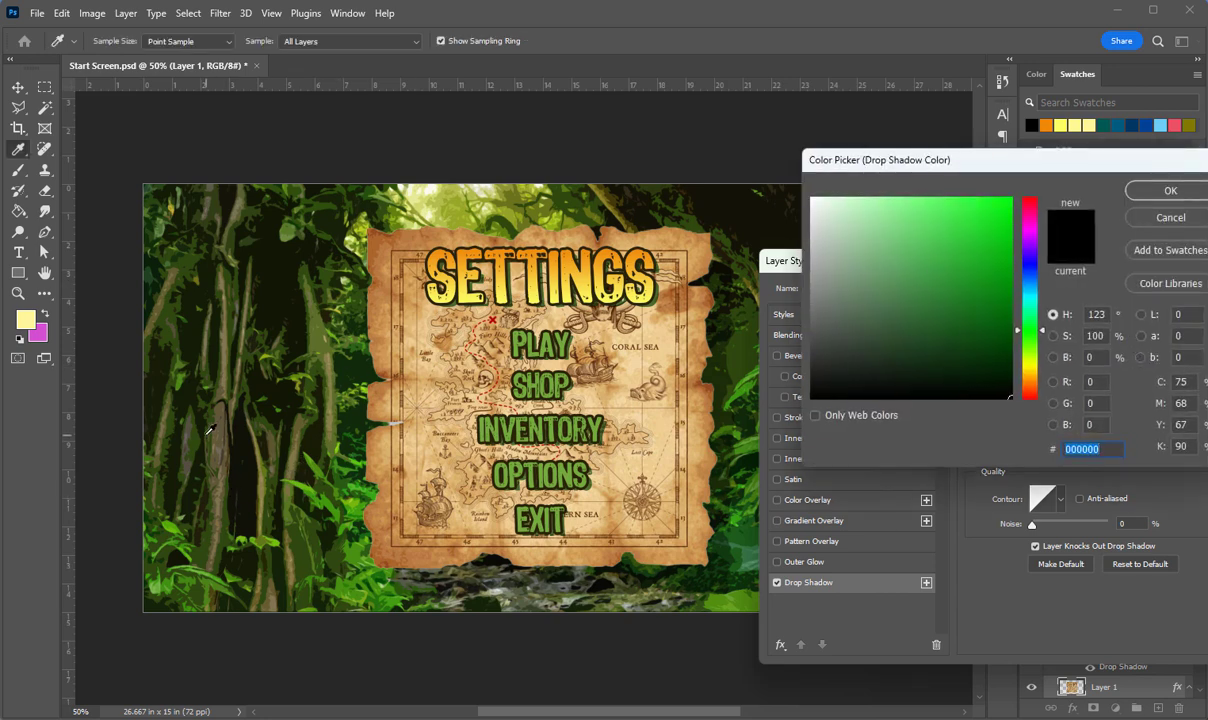
{"action": "left_click", "coordinate": [213, 210]}
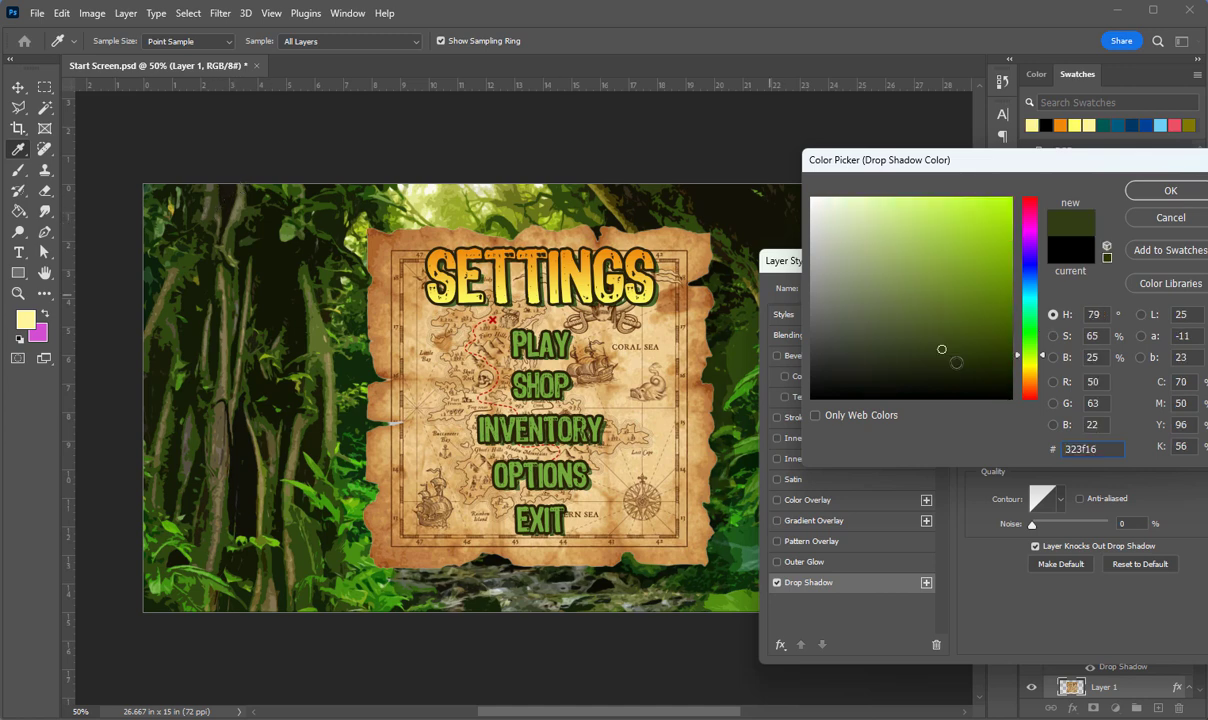
{"action": "left_click", "coordinate": [1169, 190]}
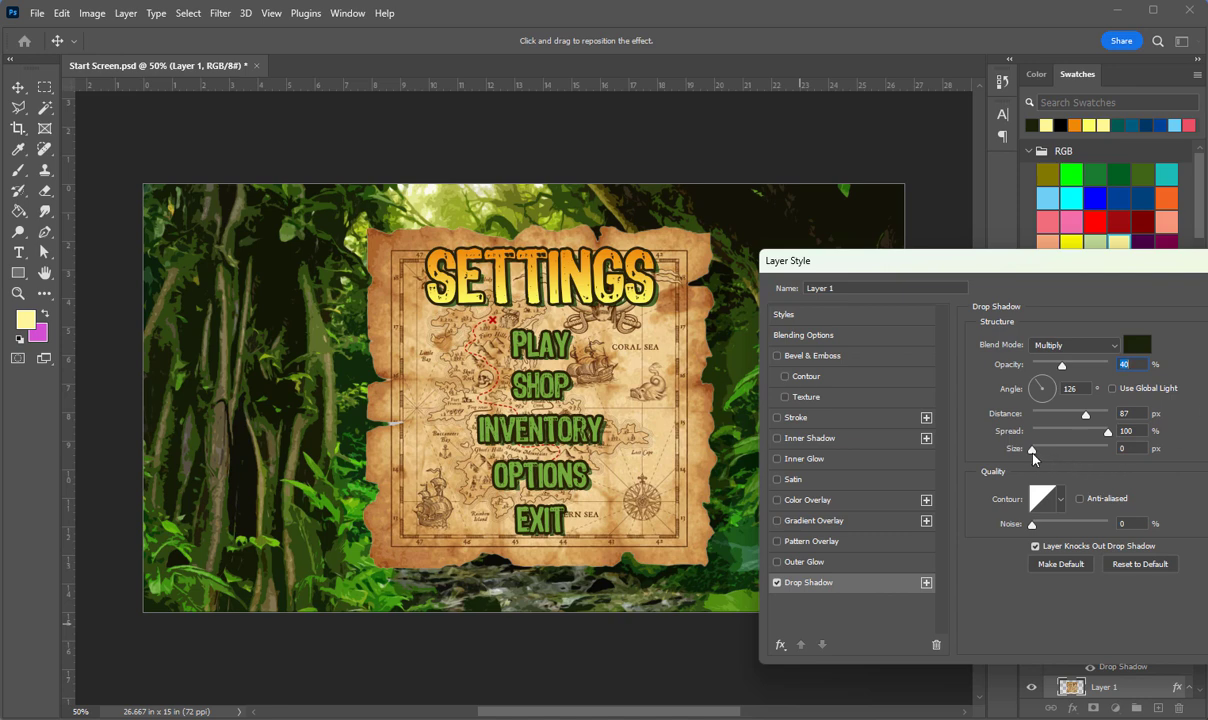
Soften the map's drop shadow with a size of 38 px and a spread of 15%, and apply the layer style.
{"action": "left_click_drag", "start_coordinate": [1035, 450], "coordinate": [1039, 450]}
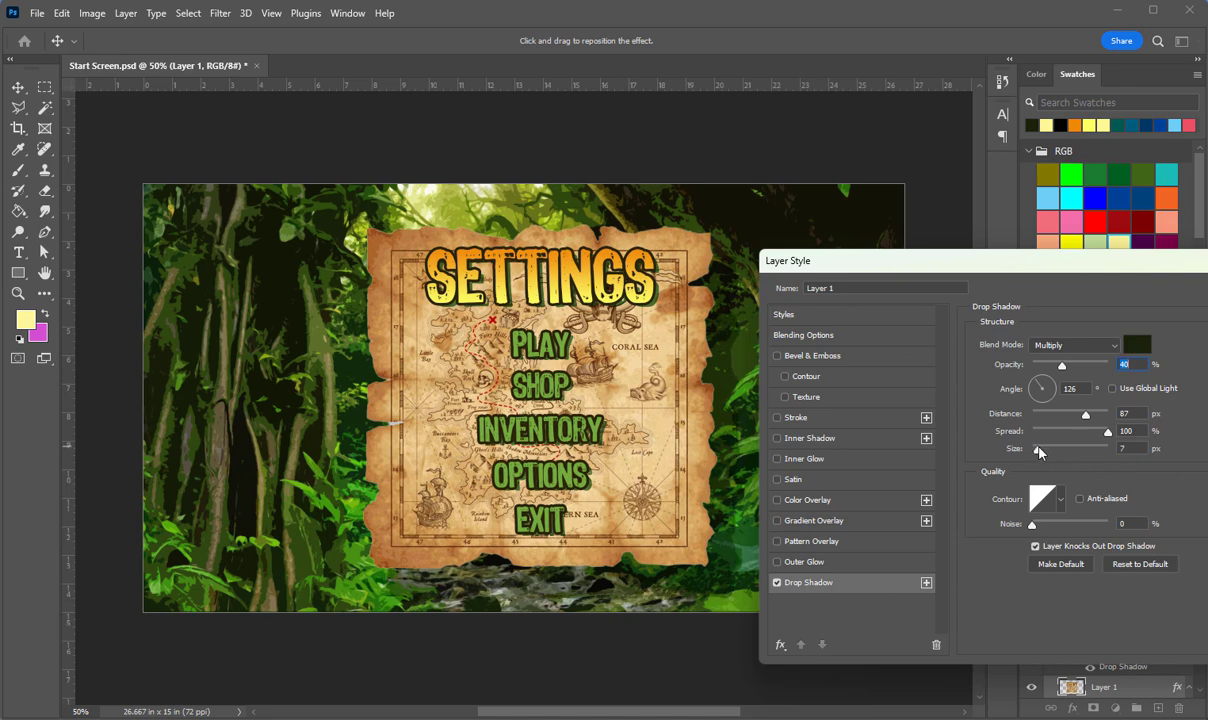
{"action": "left_click_drag", "start_coordinate": [1107, 432], "coordinate": [1047, 431]}
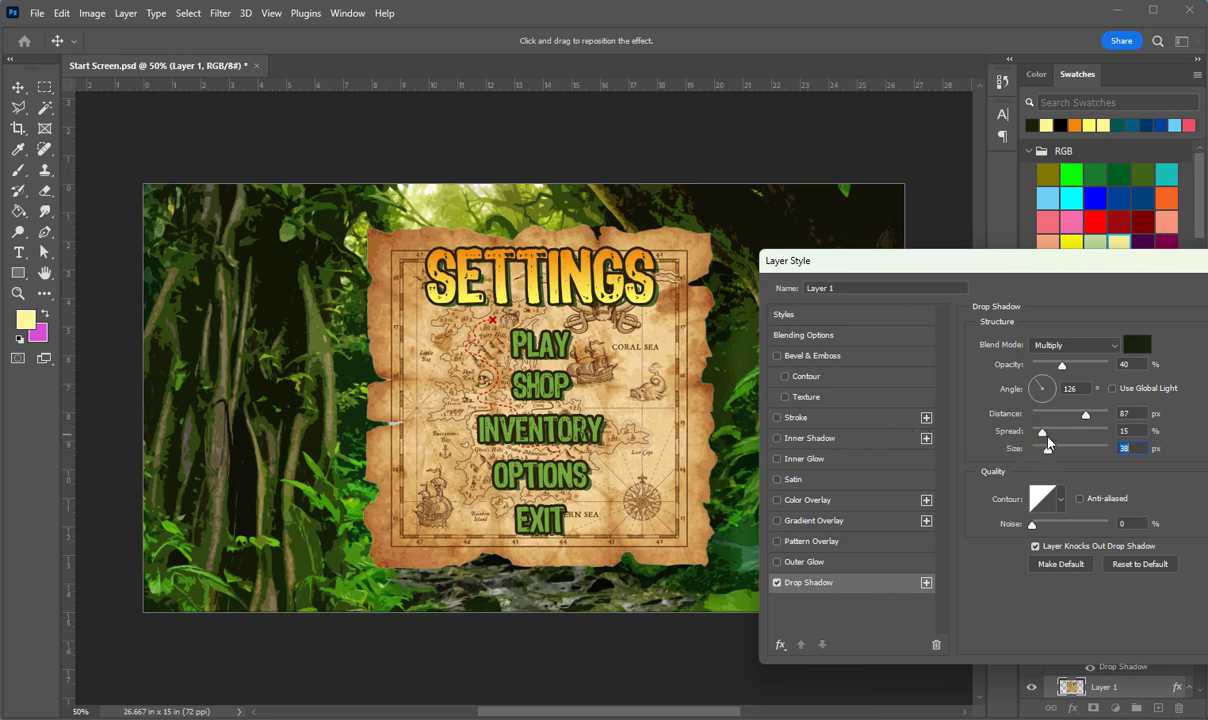
{"action": "key", "text": "Return"}
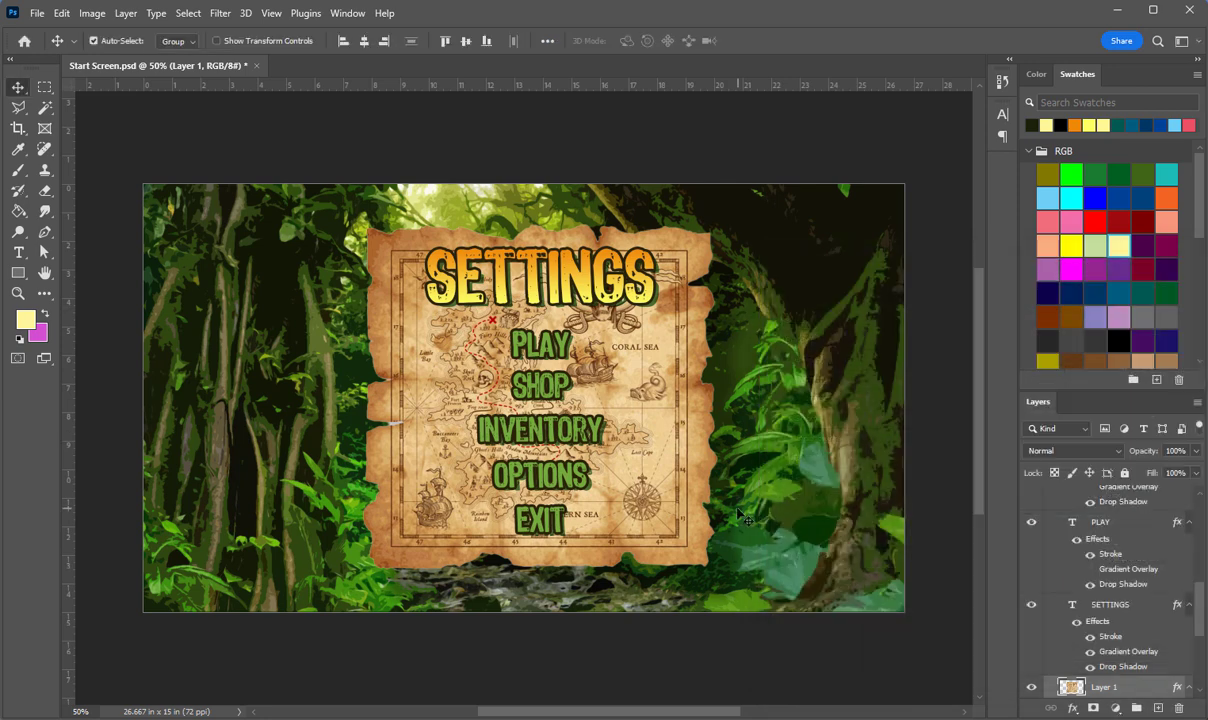